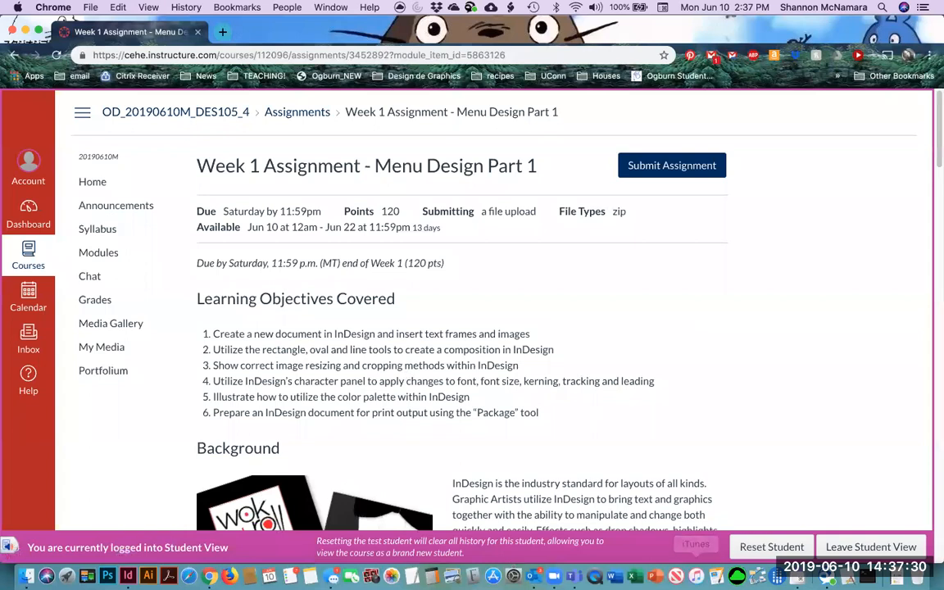
Review the Week 1 menu design assignment down to the specifications for the new InDesign document.
key(super+h)
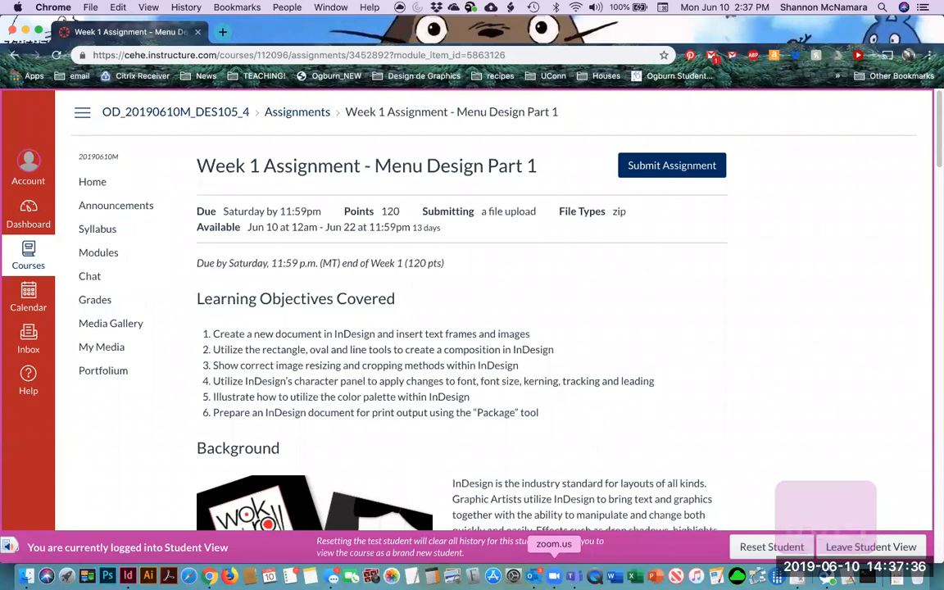
scroll(596, 432, down, 5)
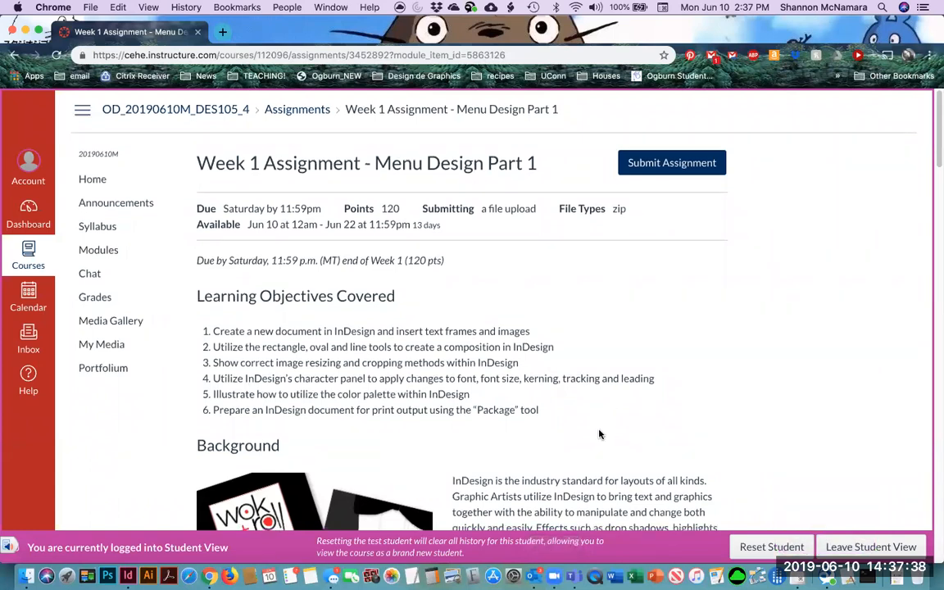
scroll(596, 432, down, 1)
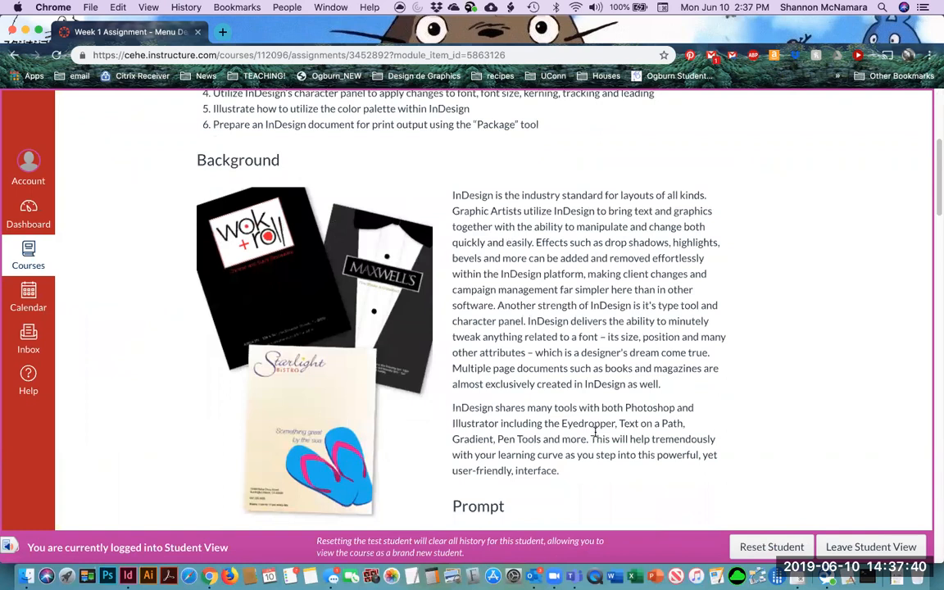
scroll(596, 431, down, 3)
scroll(596, 434, down, 2)
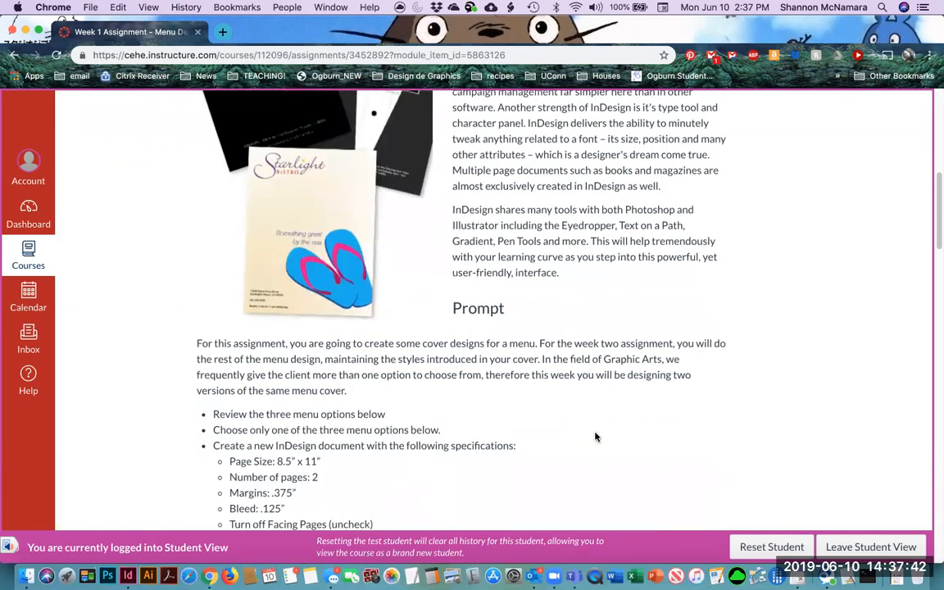
scroll(596, 437, down, 5)
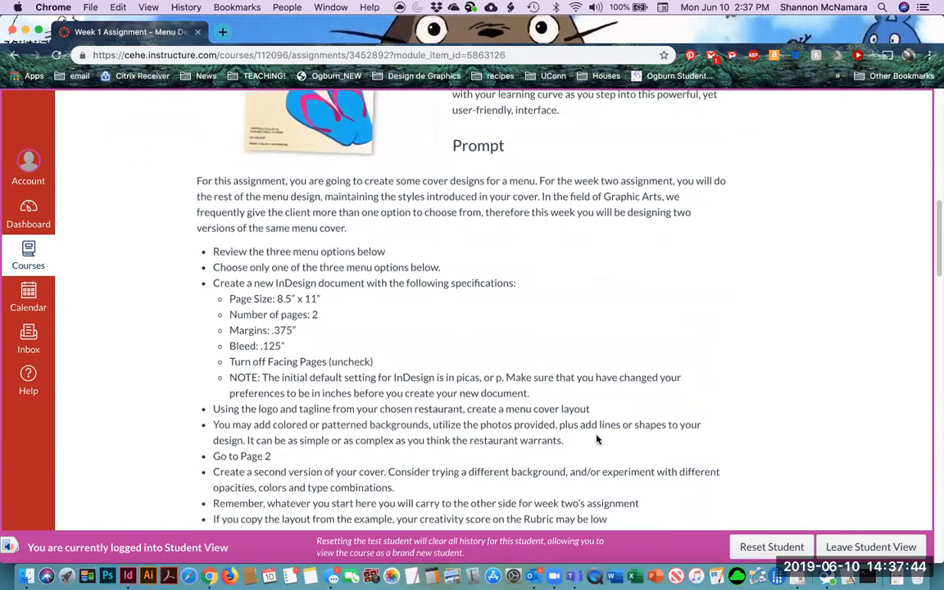
scroll(596, 440, down, 2)
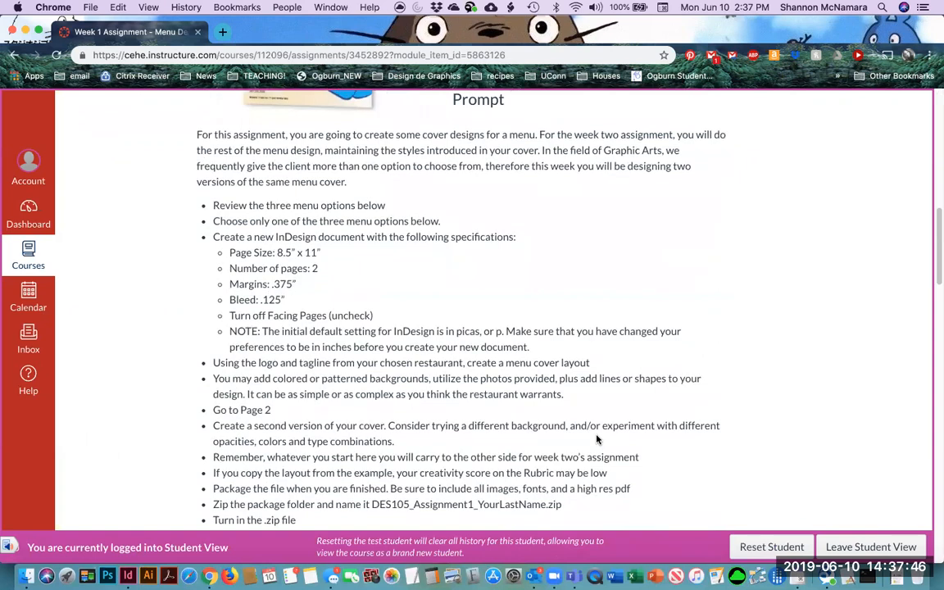
scroll(597, 440, down, 1)
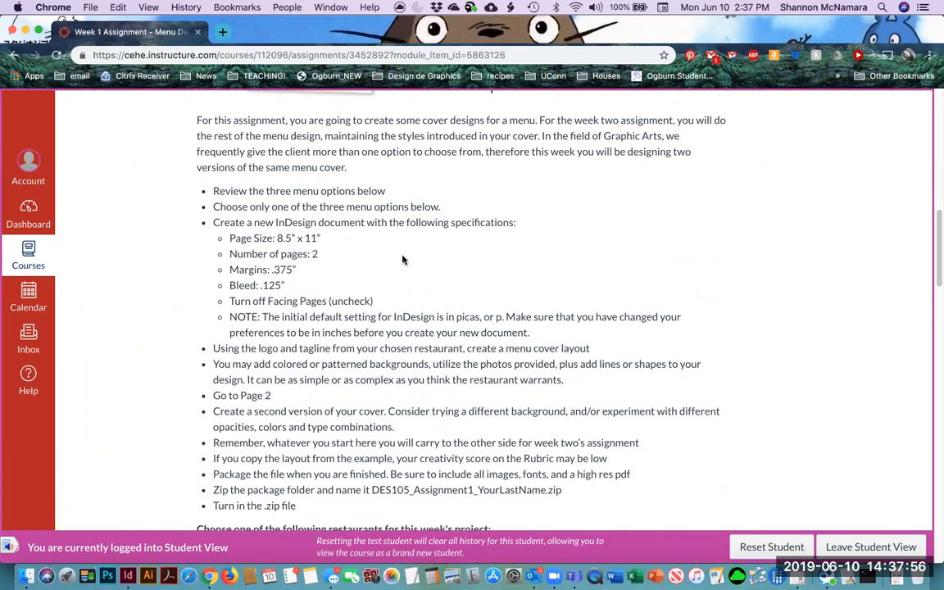
drag(229, 238, 380, 301)
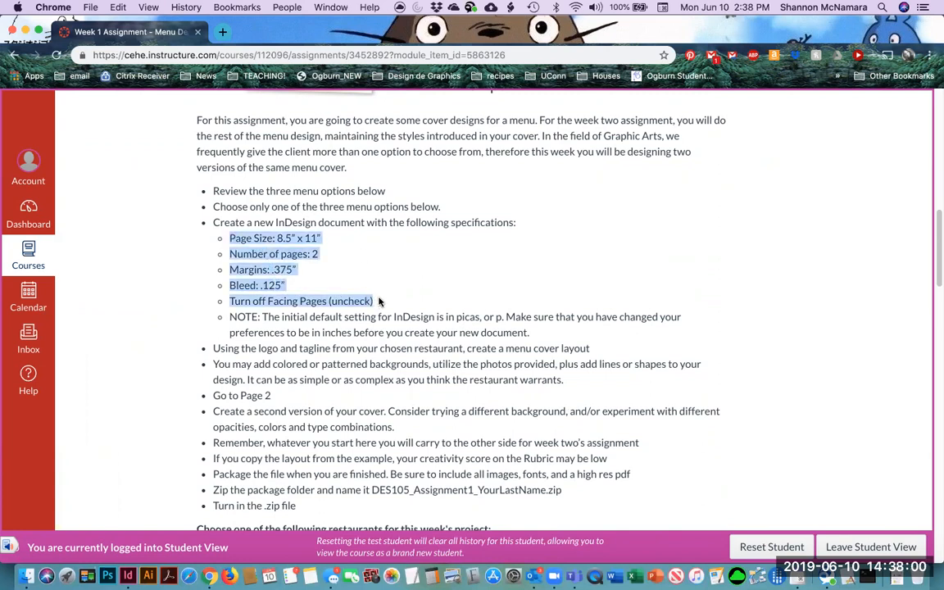
click(391, 331)
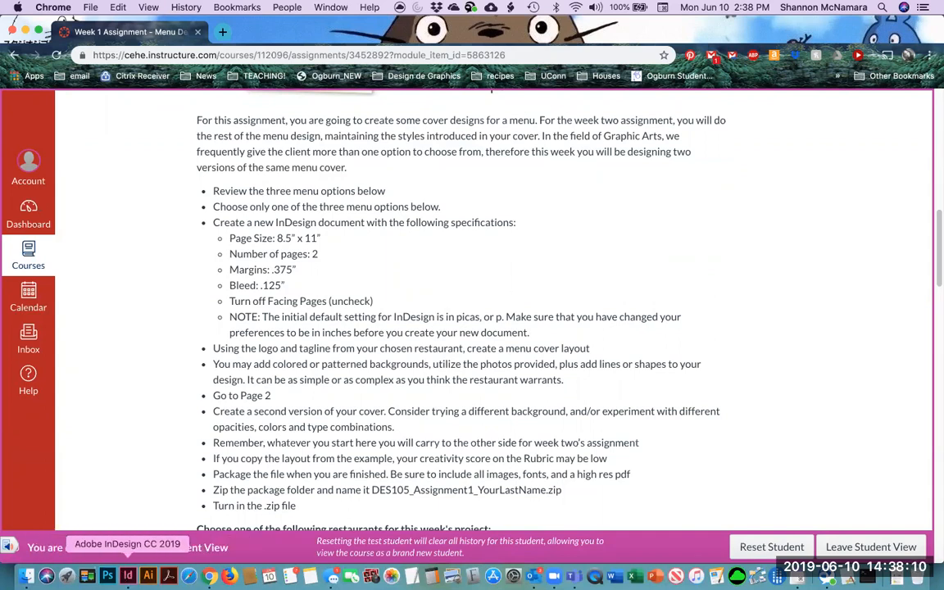
Switch to InDesign and set the horizontal and vertical ruler units to Inches in the Units & Increments preferences.
click(128, 576)
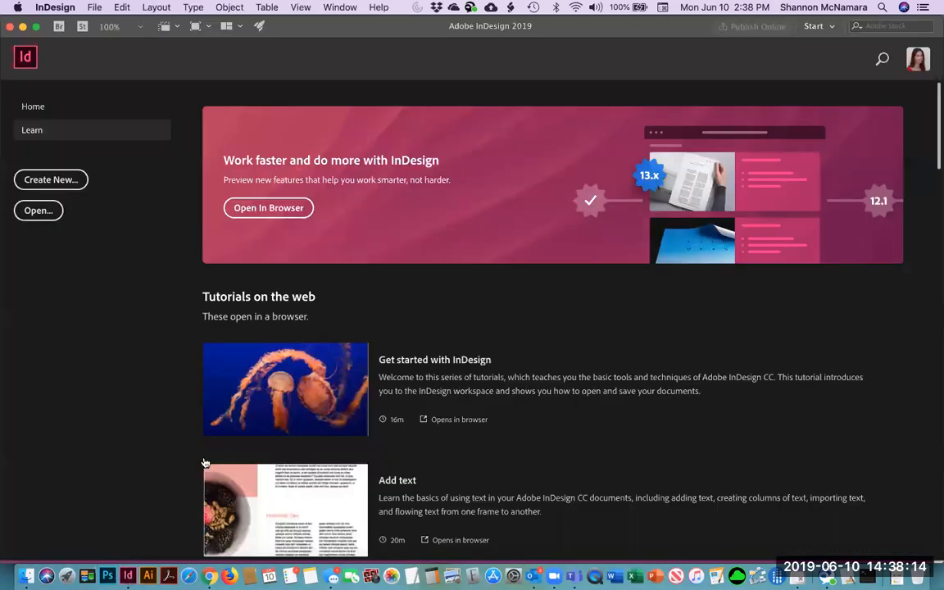
click(56, 7)
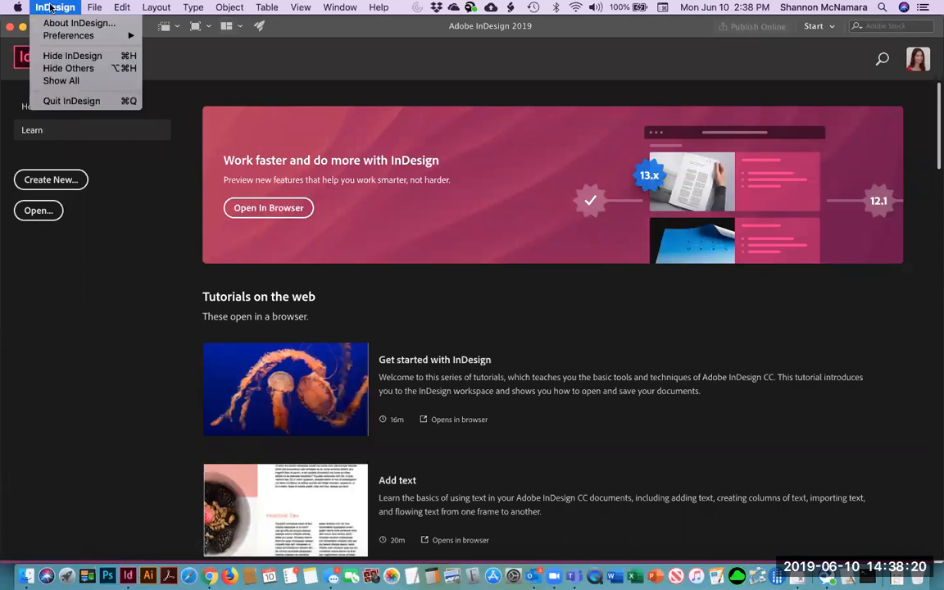
mouse_move(56, 39)
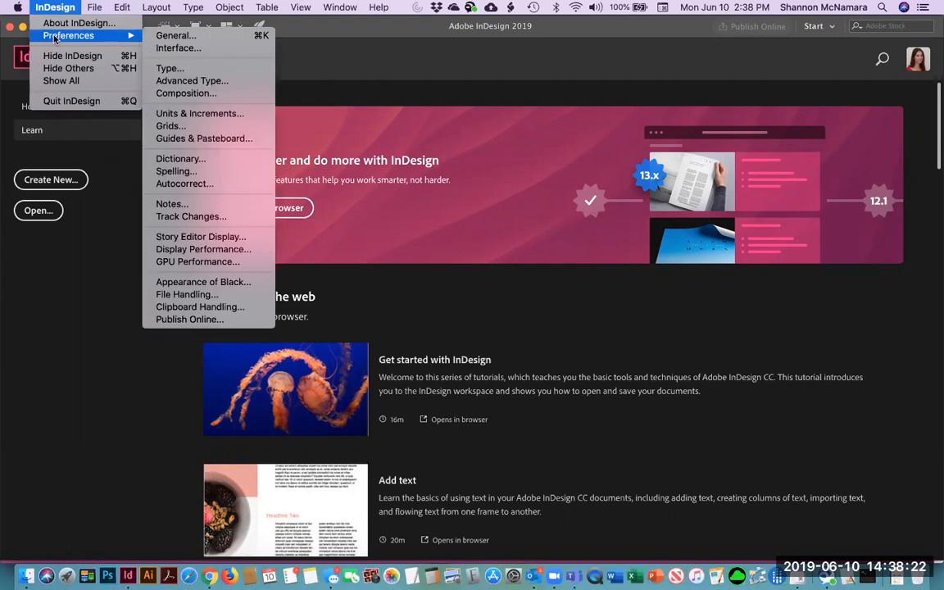
click(182, 113)
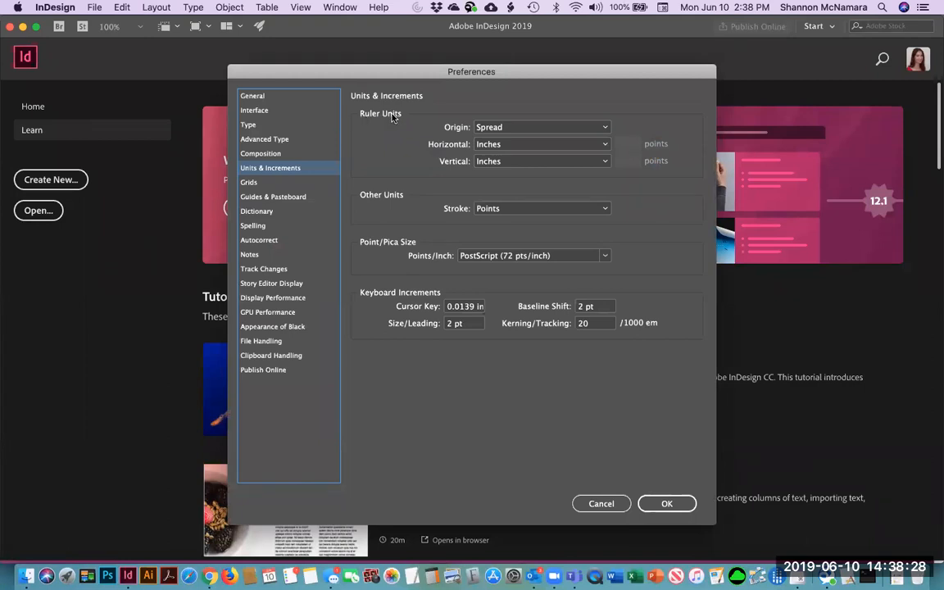
click(500, 146)
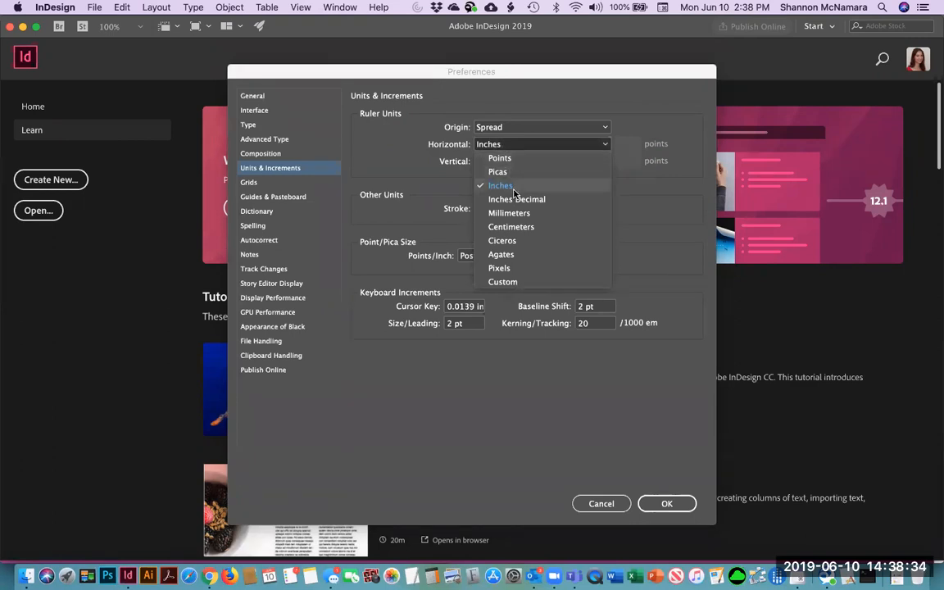
click(464, 174)
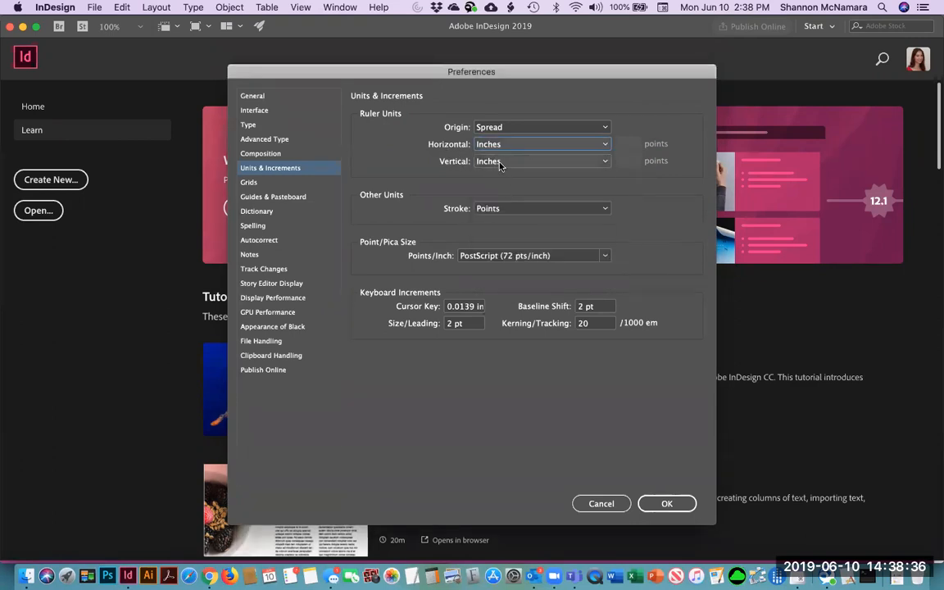
click(500, 161)
click(501, 203)
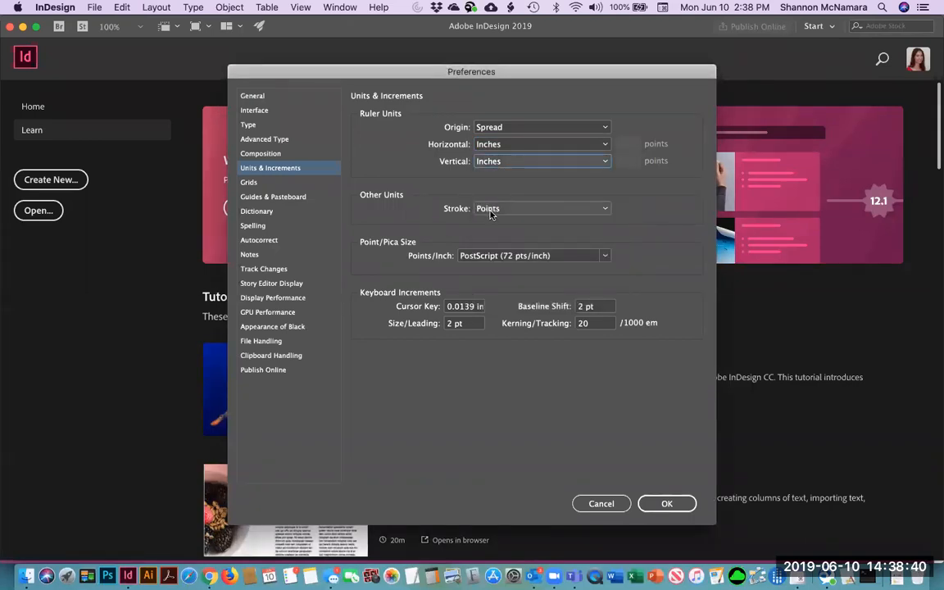
click(668, 504)
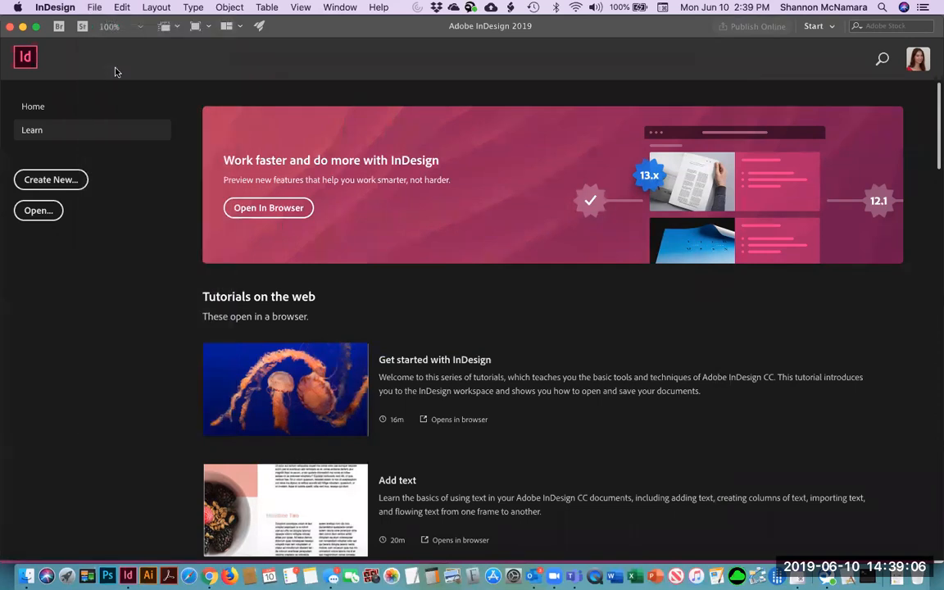
Start a new document and show the blank Print presets.
click(94, 8)
click(41, 370)
key(super+n)
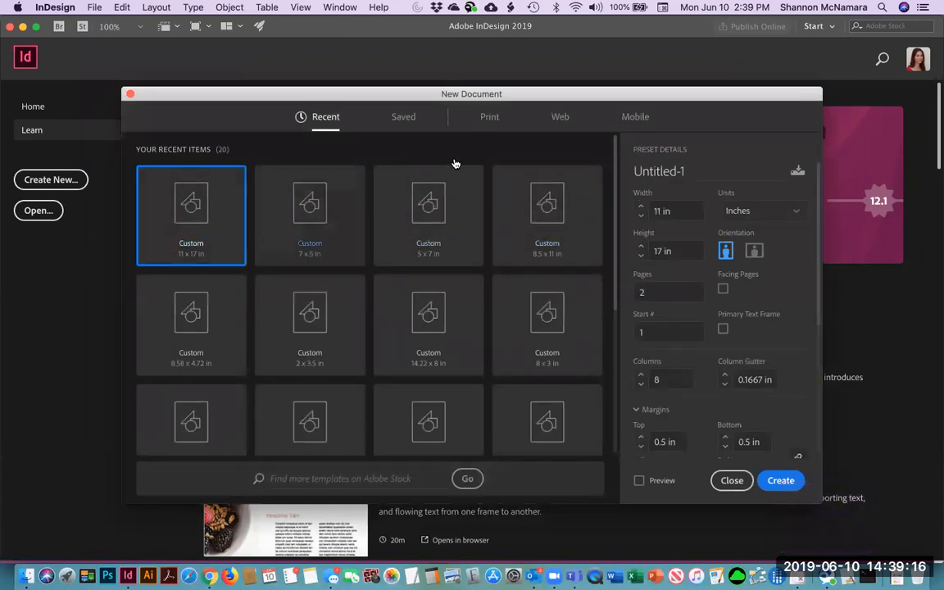
click(490, 118)
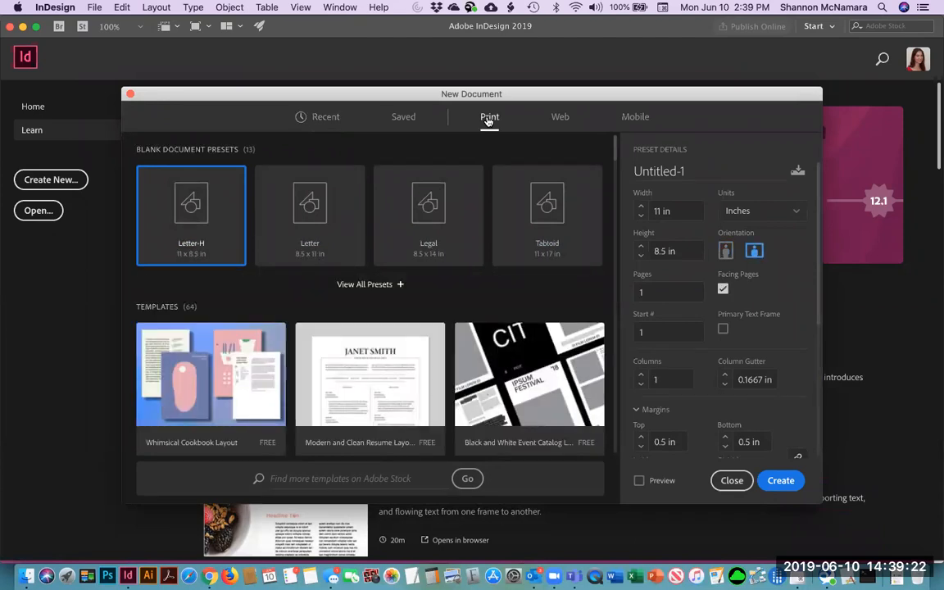
Check the required page size in the assignment and set the new document to portrait orientation, 8.5 x 11 in.
key(super+Tab)
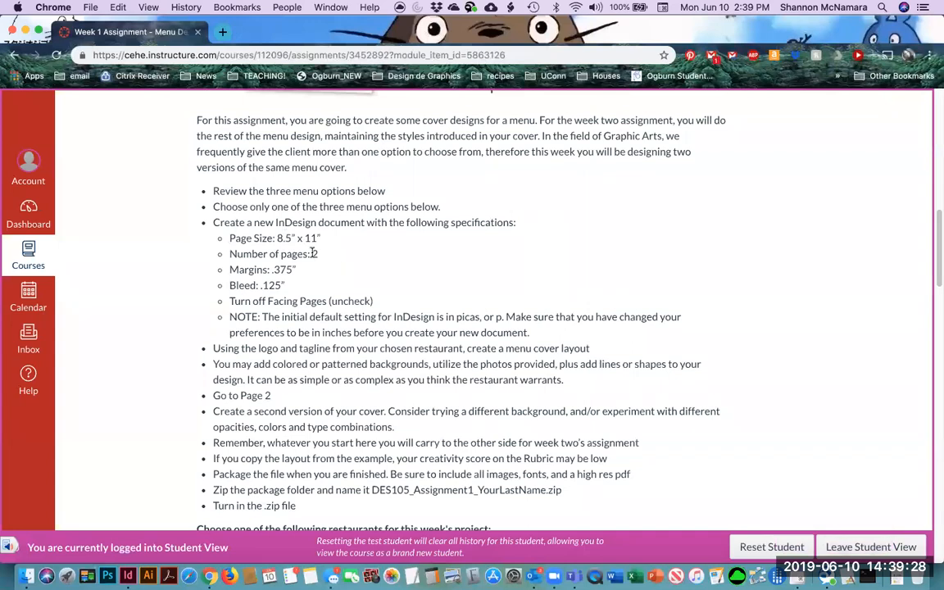
key(super+Tab)
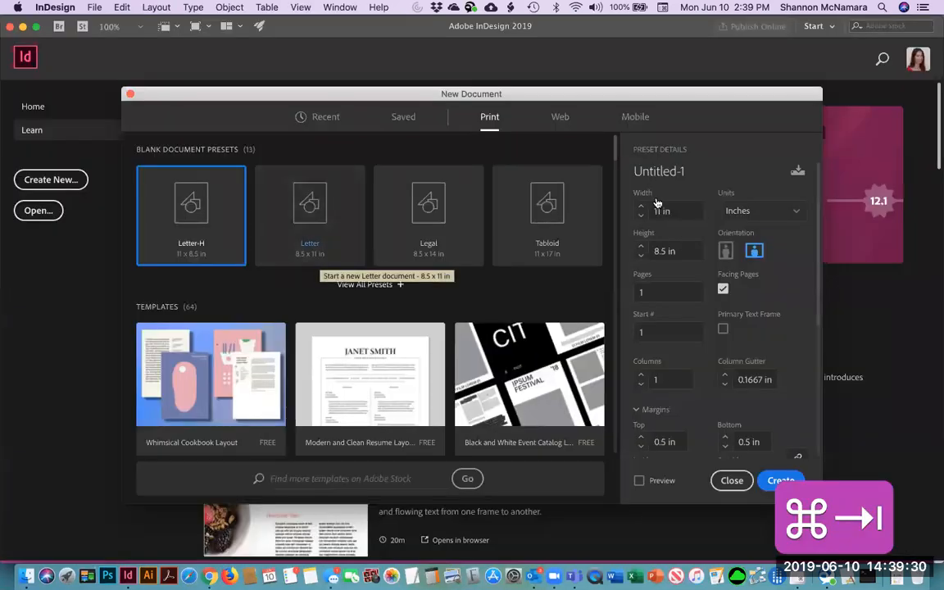
key(super+Tab)
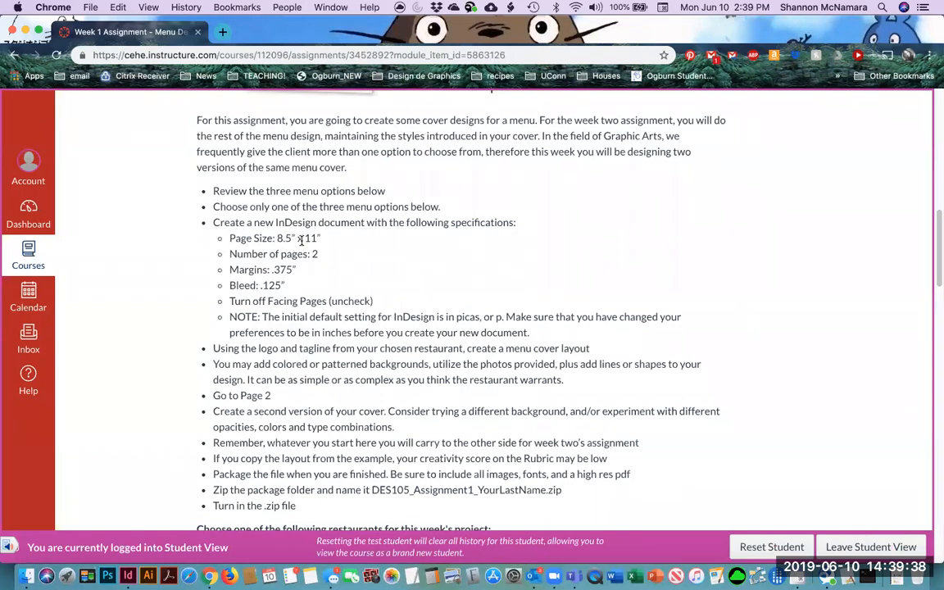
key(super+Tab)
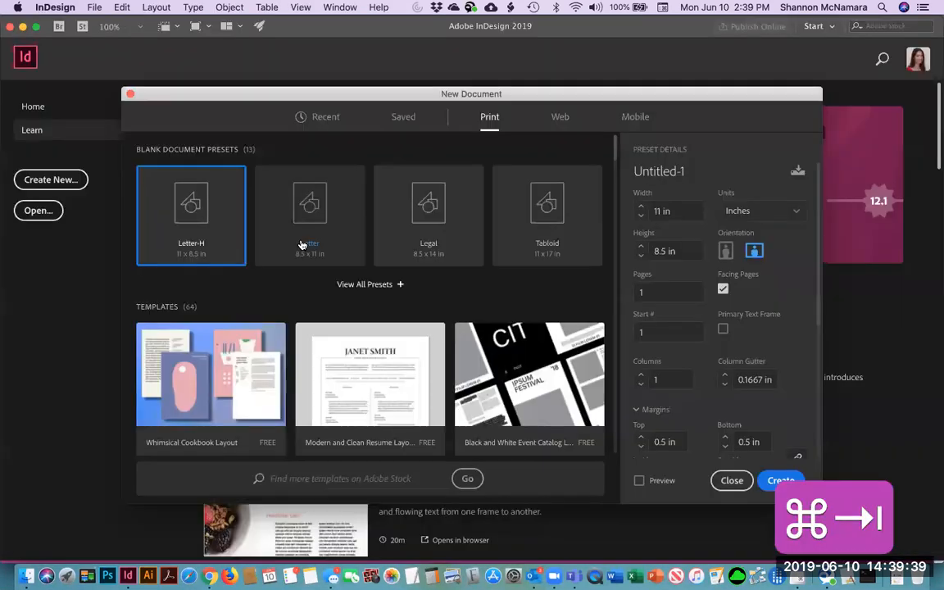
click(726, 252)
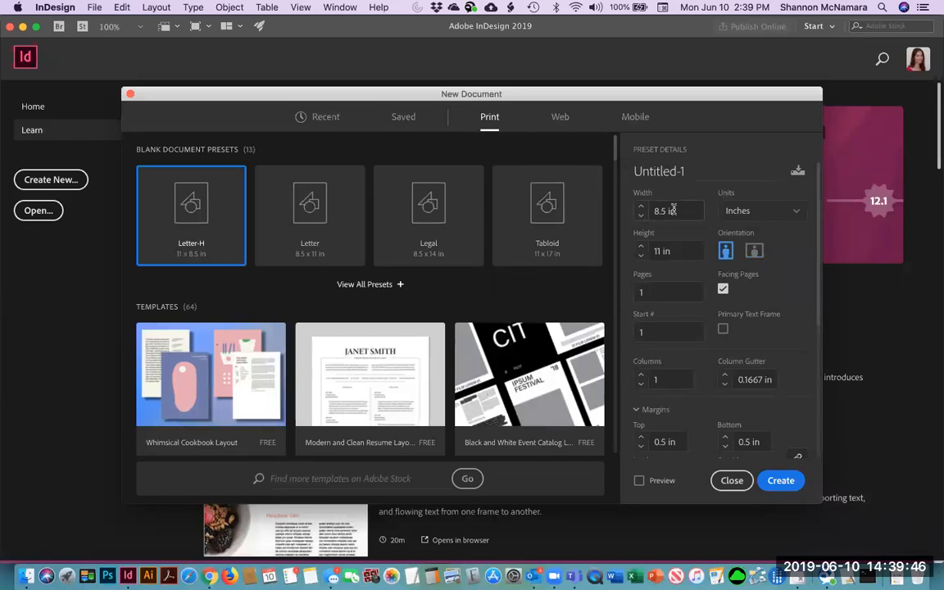
Set the number of pages to 2 and turn off Facing Pages.
click(636, 292)
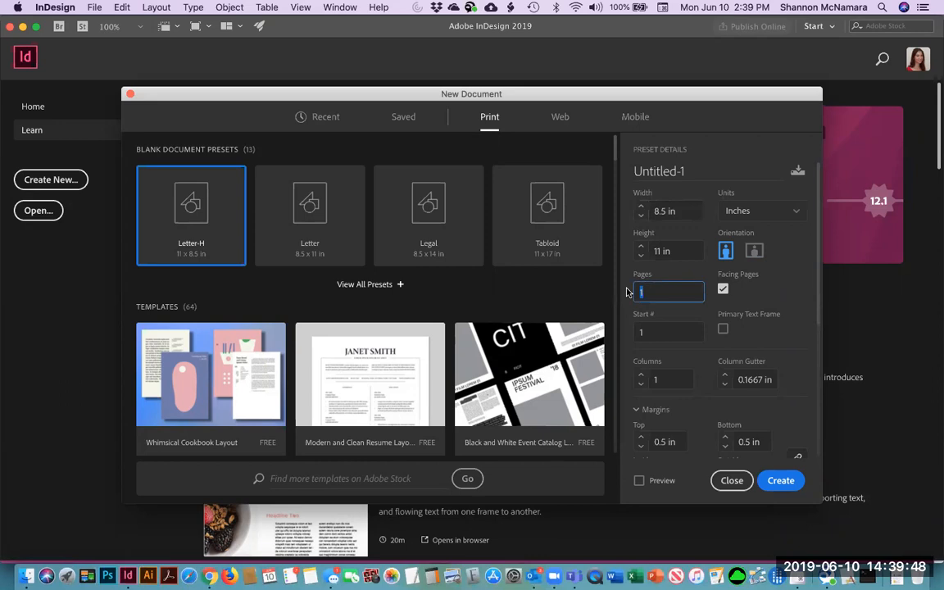
text(2)
click(723, 291)
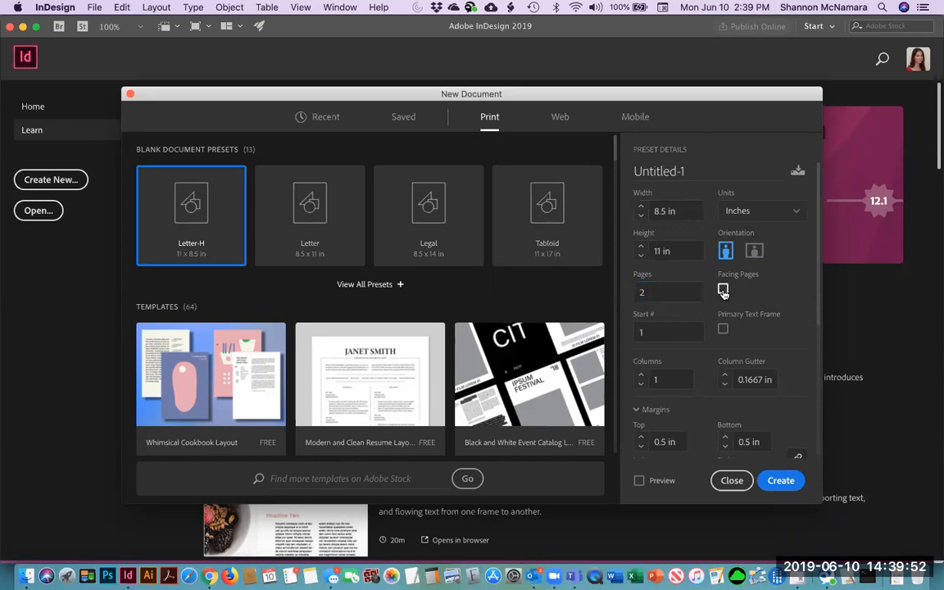
Copy the .375 margin value from the assignment page and apply it to all four linked margins of the new document.
key(super+Tab)
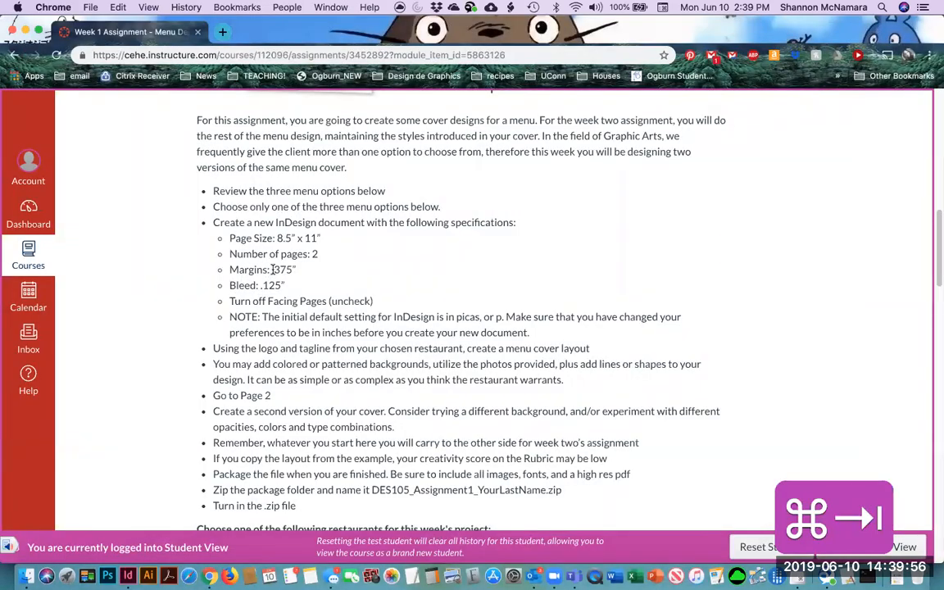
drag(272, 269, 294, 270)
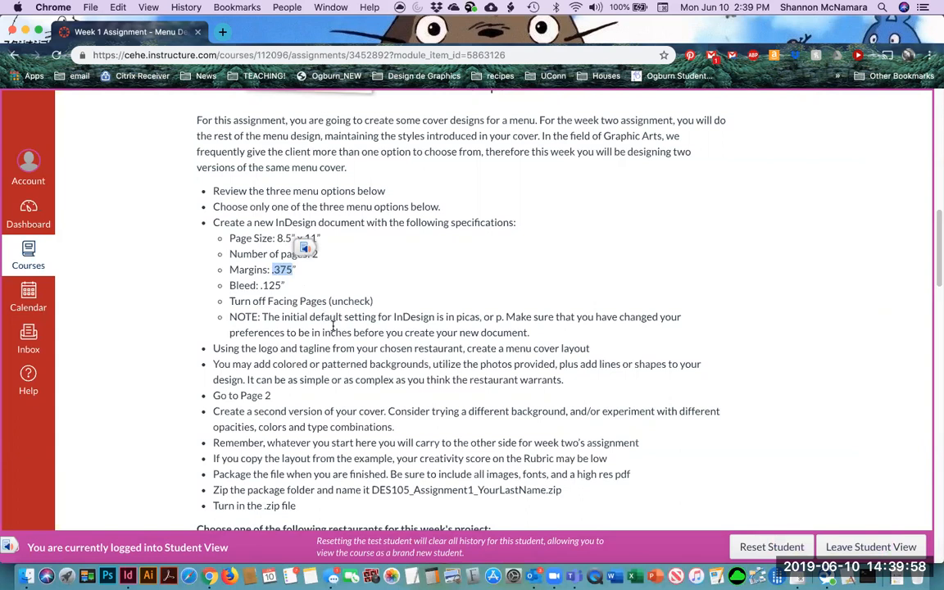
key(super+c)
key(super+Tab)
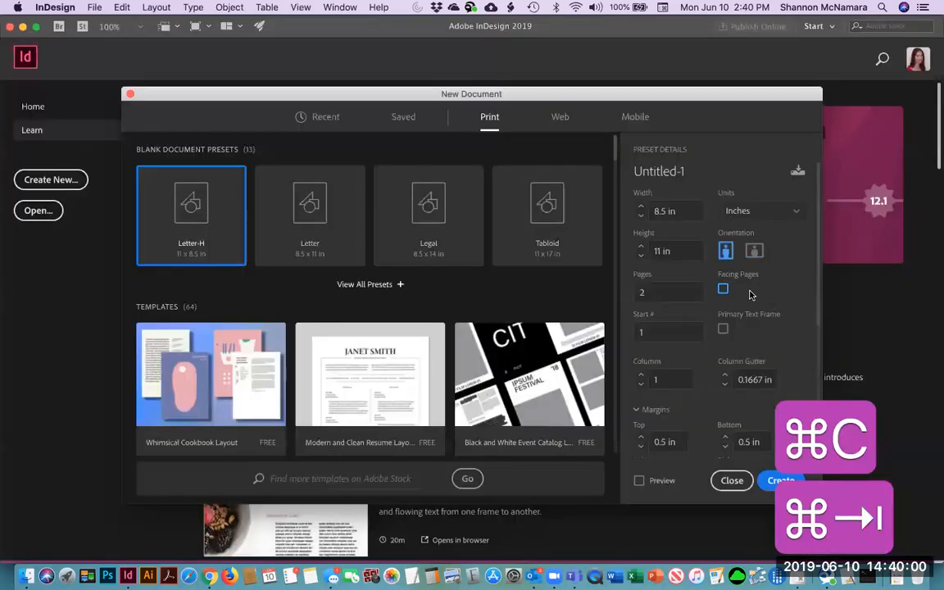
scroll(749, 295, down, 5)
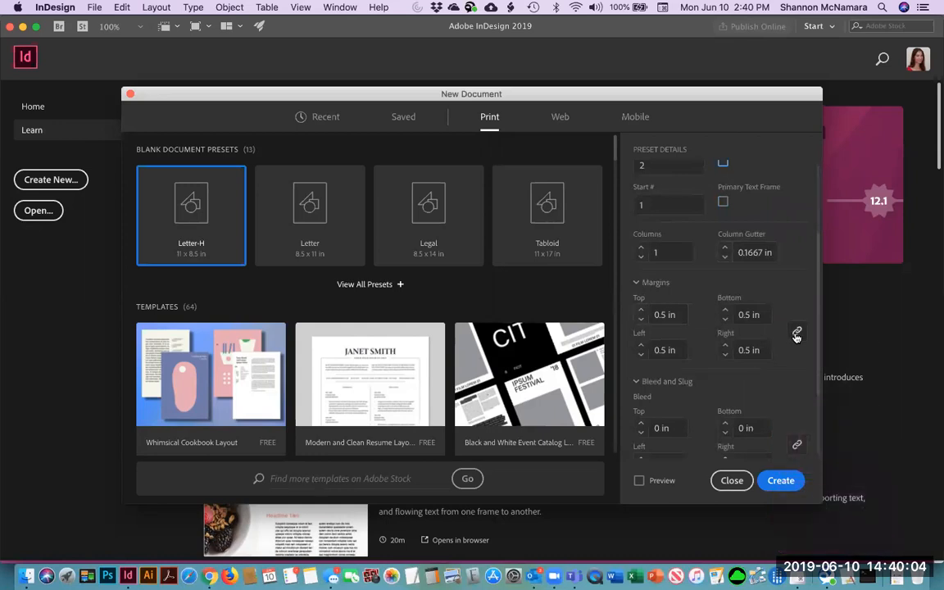
click(651, 314)
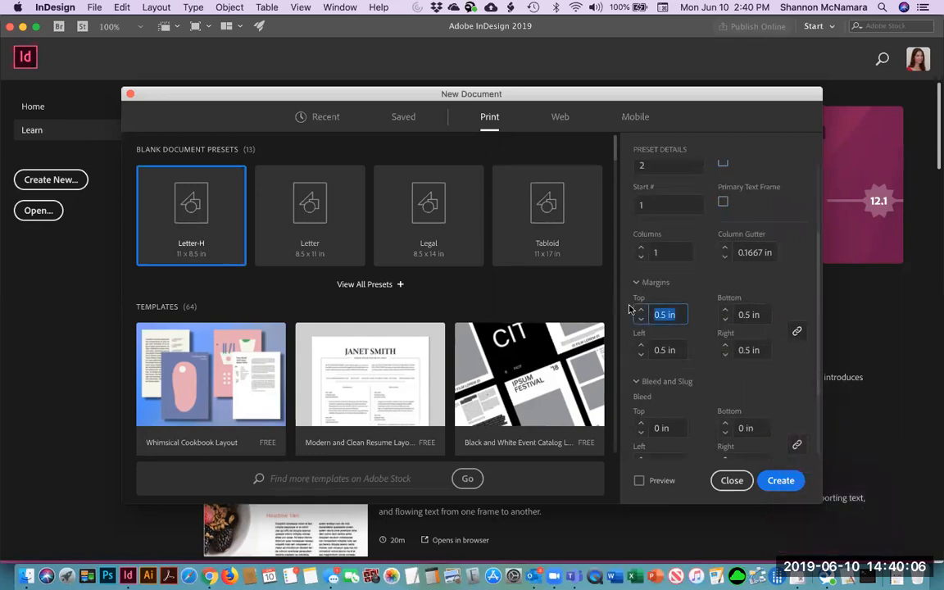
key(super+v)
key(Tab)
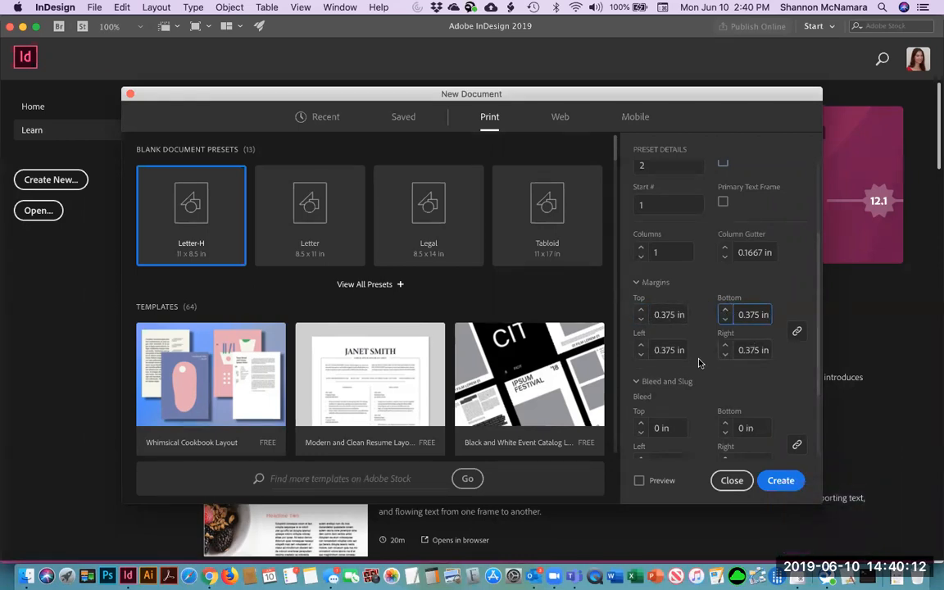
Show the new document's bleed settings and check the required bleed value on the assignment page in Chrome.
scroll(699, 363, down, 2)
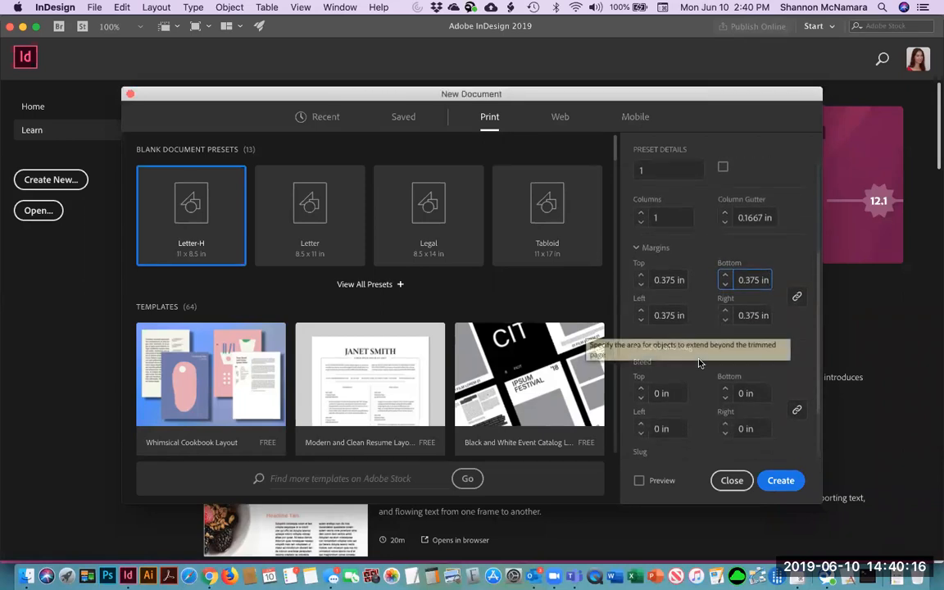
key(super+Tab)
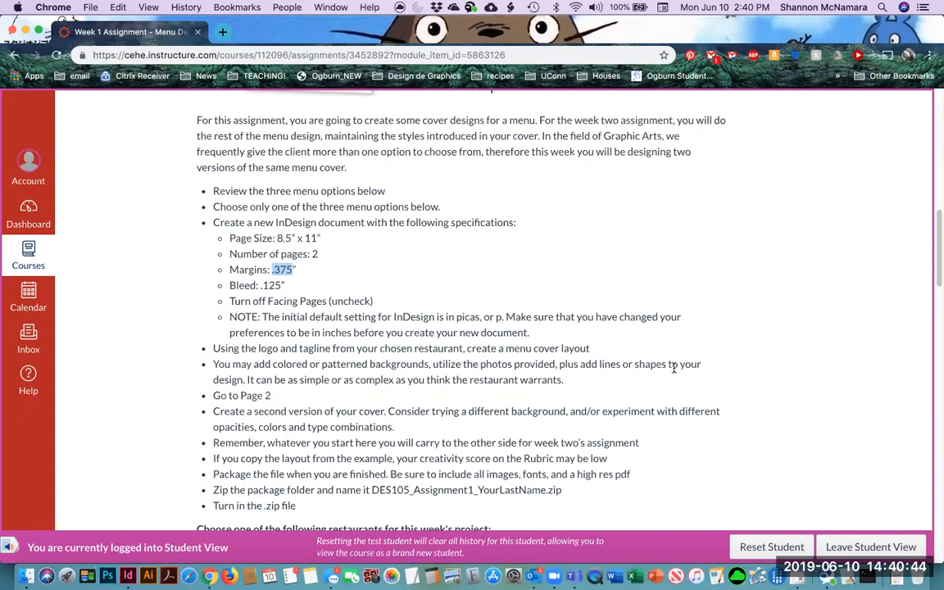
click(370, 576)
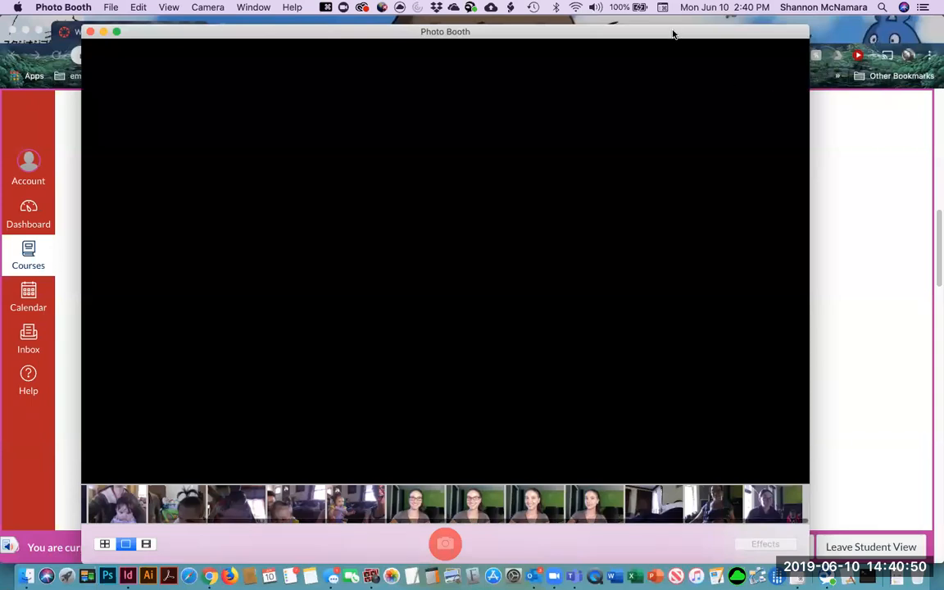
drag(673, 34, 675, 60)
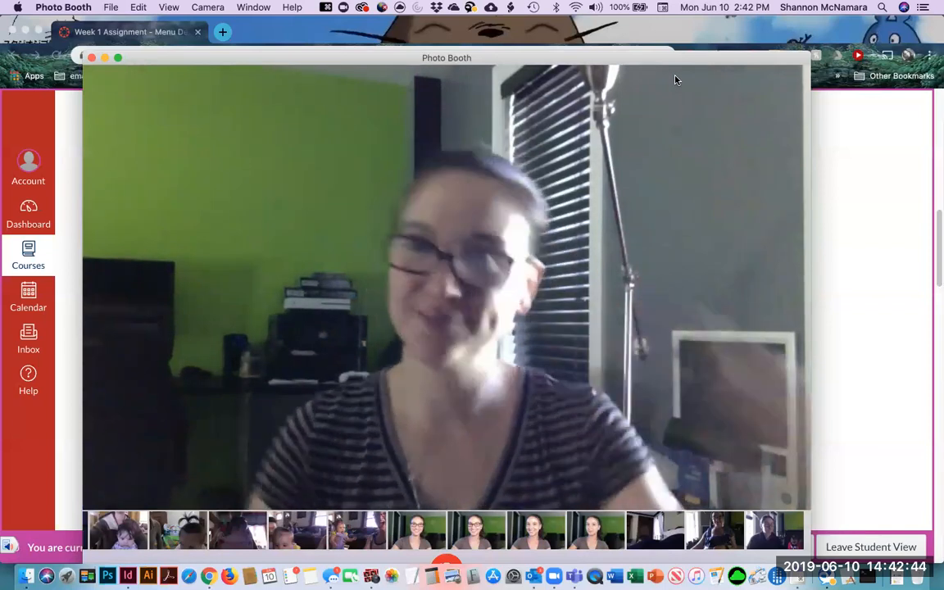
key(super+q)
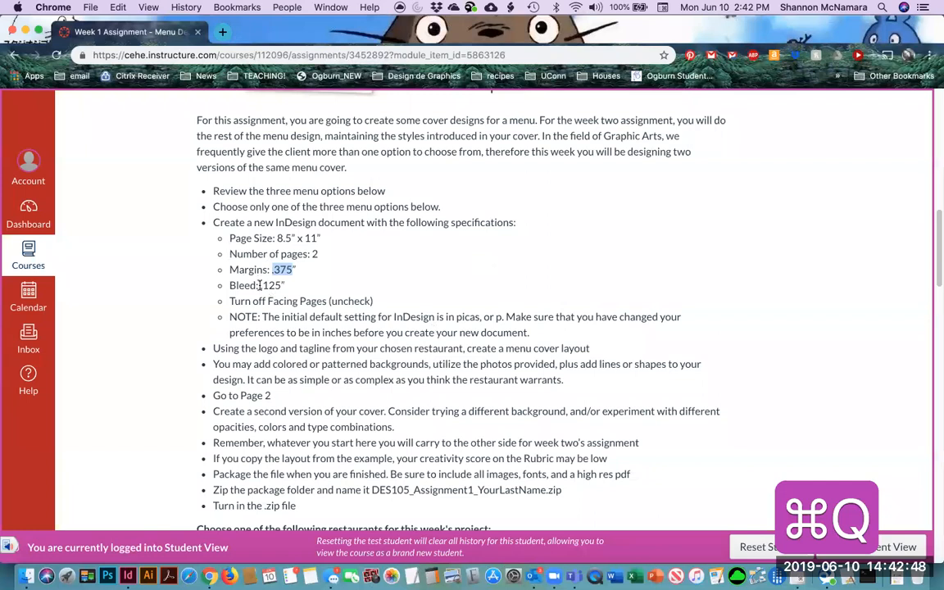
Return to InDesign, set all four linked bleed values to 0.125 in and create the document.
key(super+Tab)
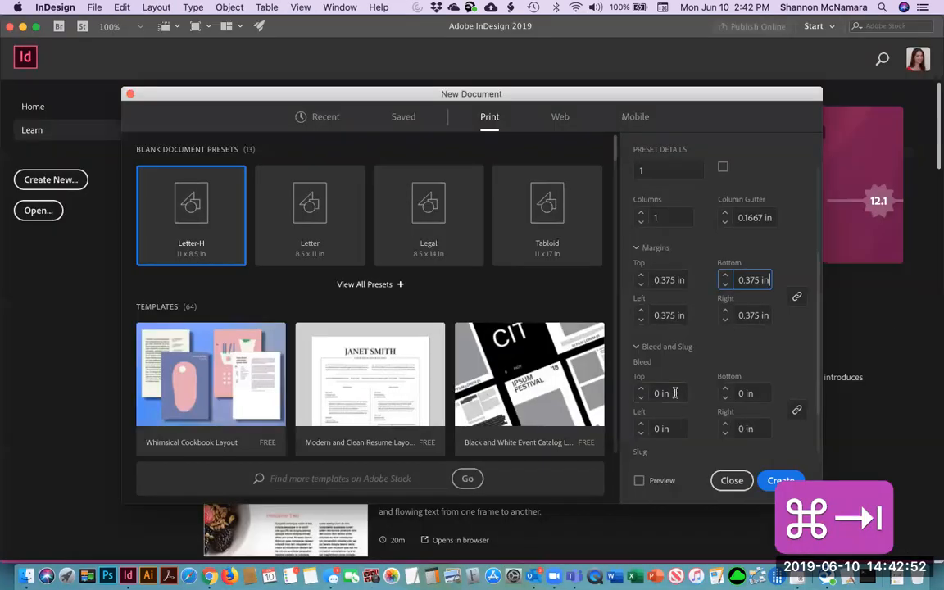
scroll(675, 394, down, 3)
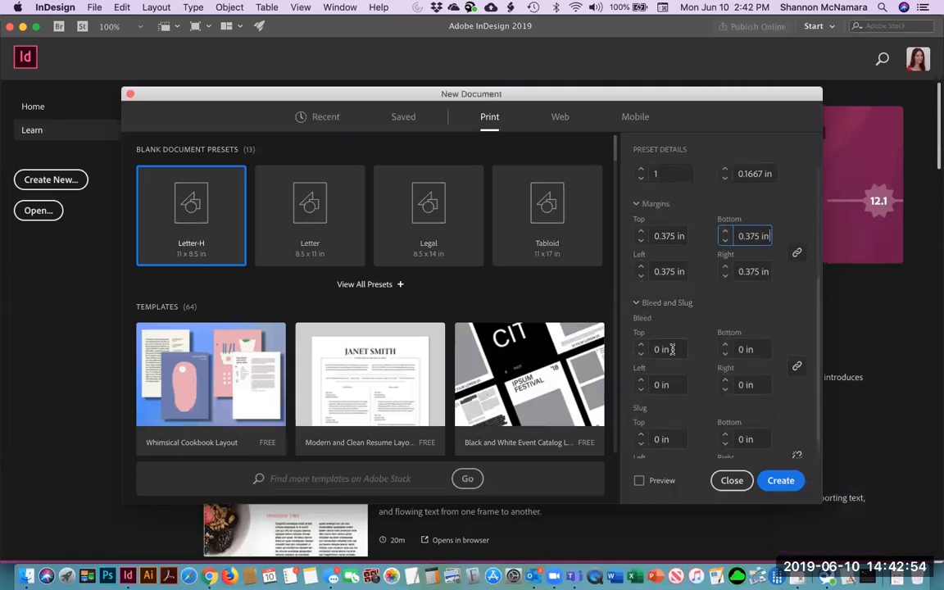
click(672, 349)
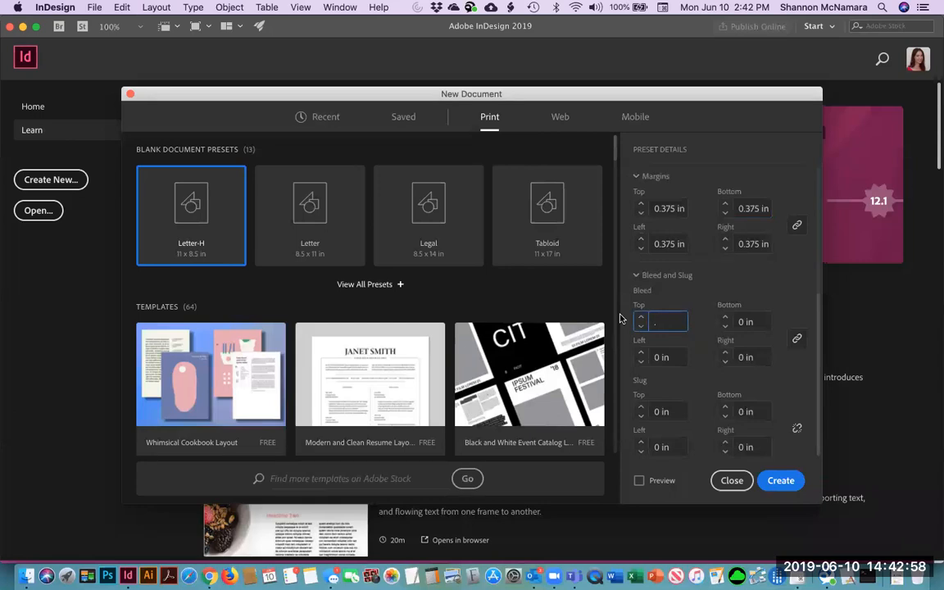
key(Tab)
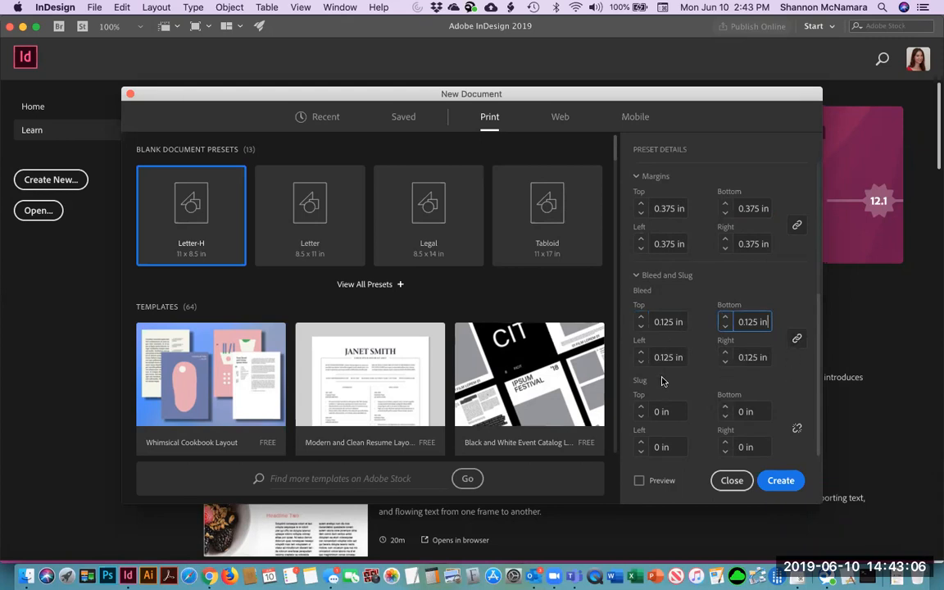
click(772, 483)
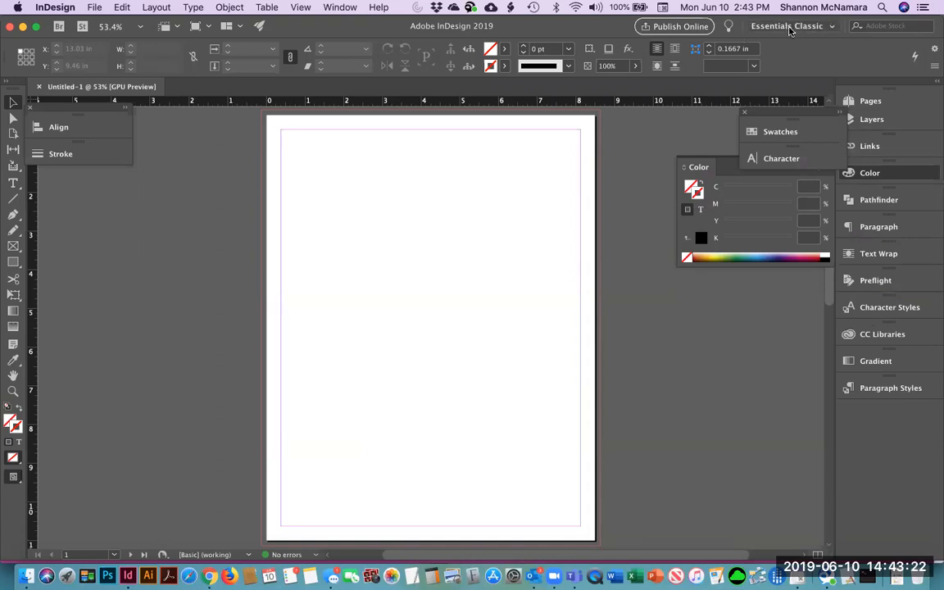
Try the Essentials workspace and switch back to Essentials Classic.
click(834, 30)
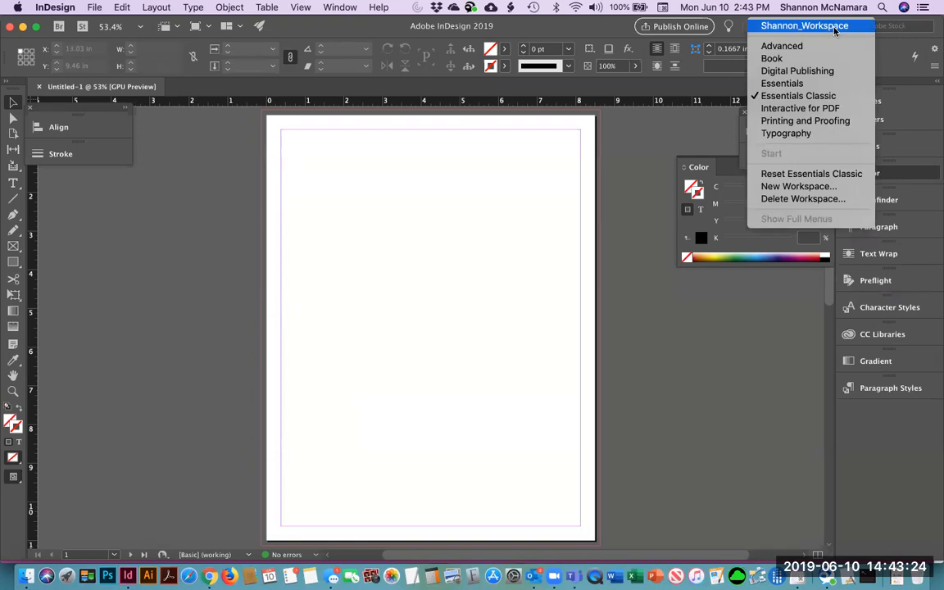
click(783, 83)
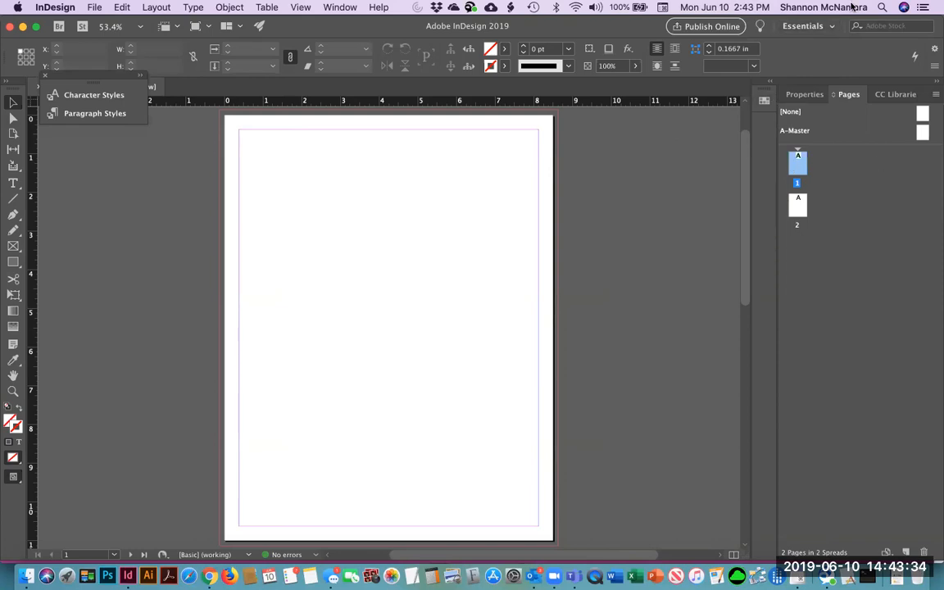
click(832, 29)
click(819, 95)
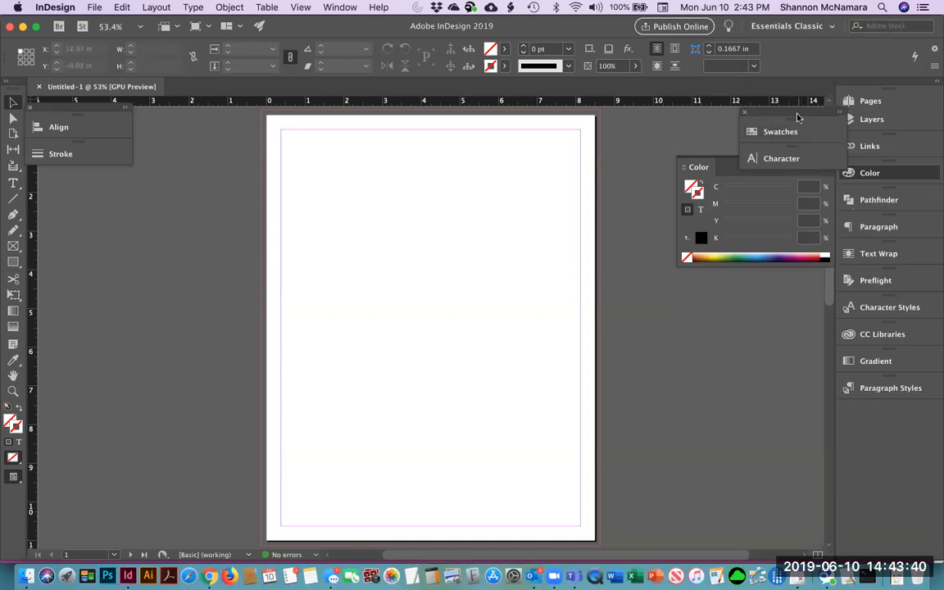
Move the floating Swatches and Character group below the Color panel, and shift the Align and Stroke group slightly toward the page.
drag(798, 118, 720, 335)
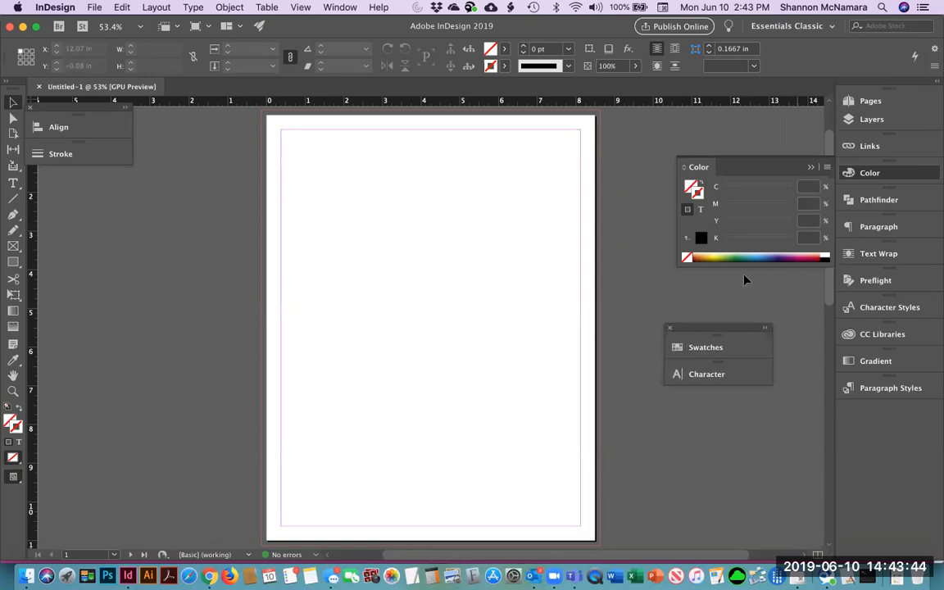
drag(74, 123, 79, 109)
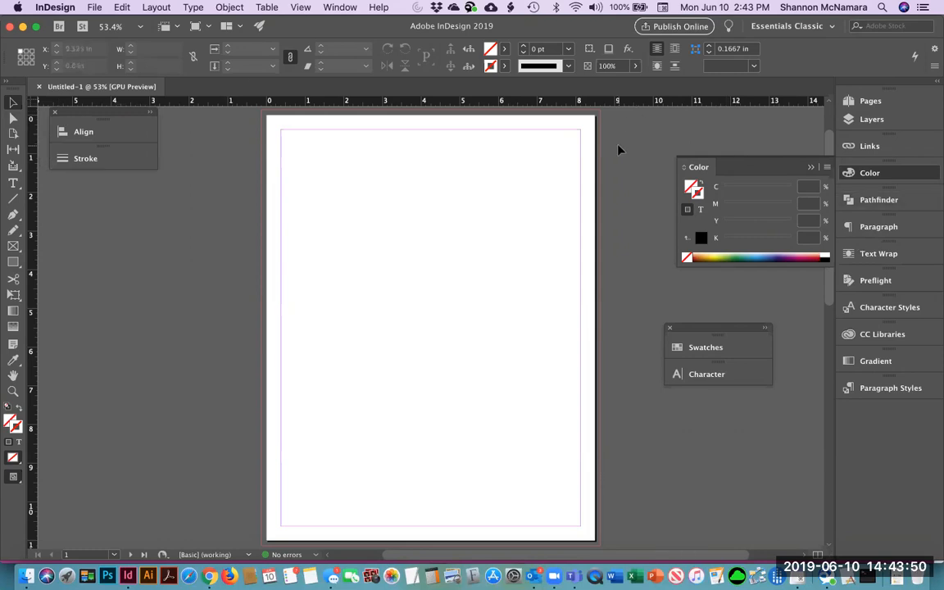
Examine which panels can be shown, including the Object & Layout and Utilities groups, without opening any.
click(334, 8)
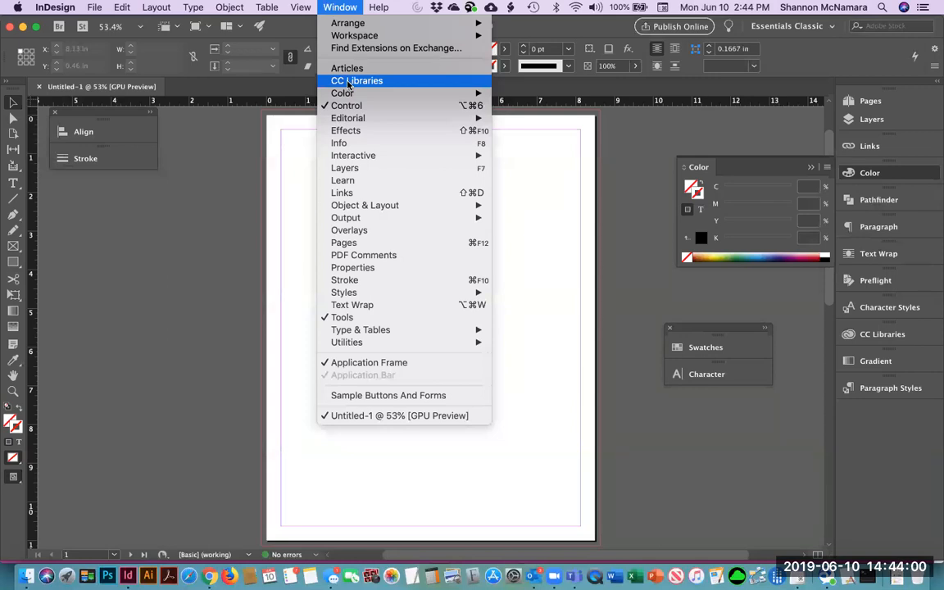
mouse_move(349, 95)
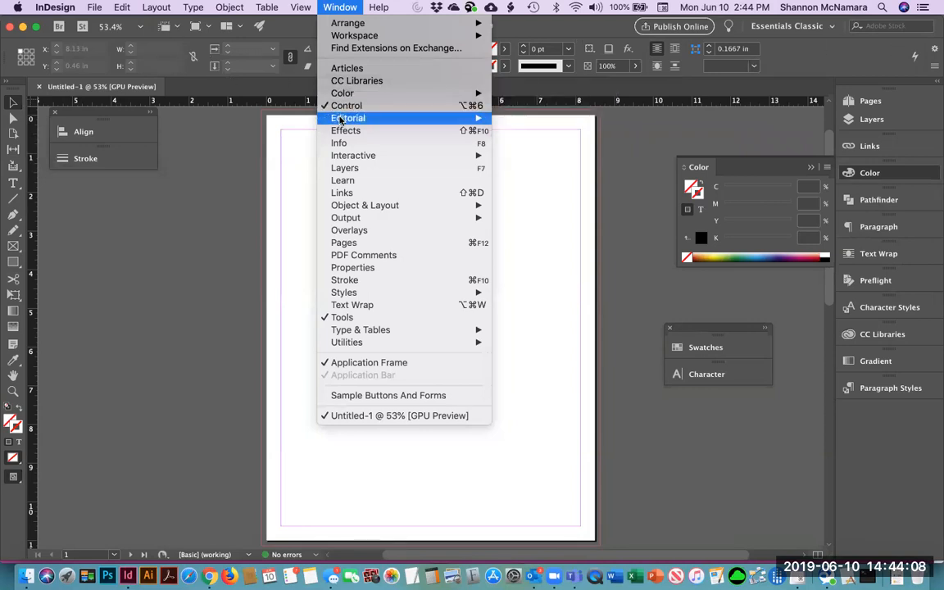
mouse_move(341, 121)
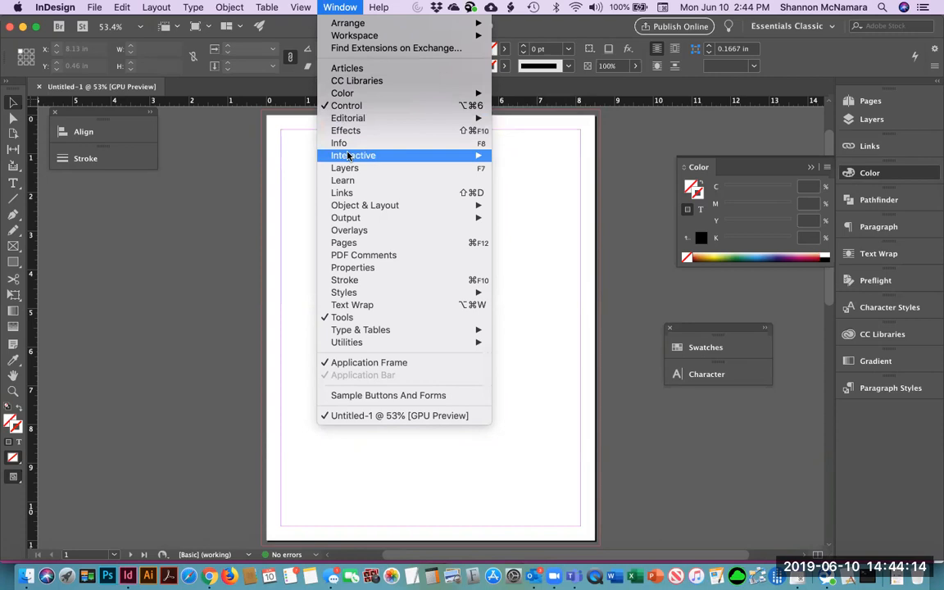
mouse_move(345, 154)
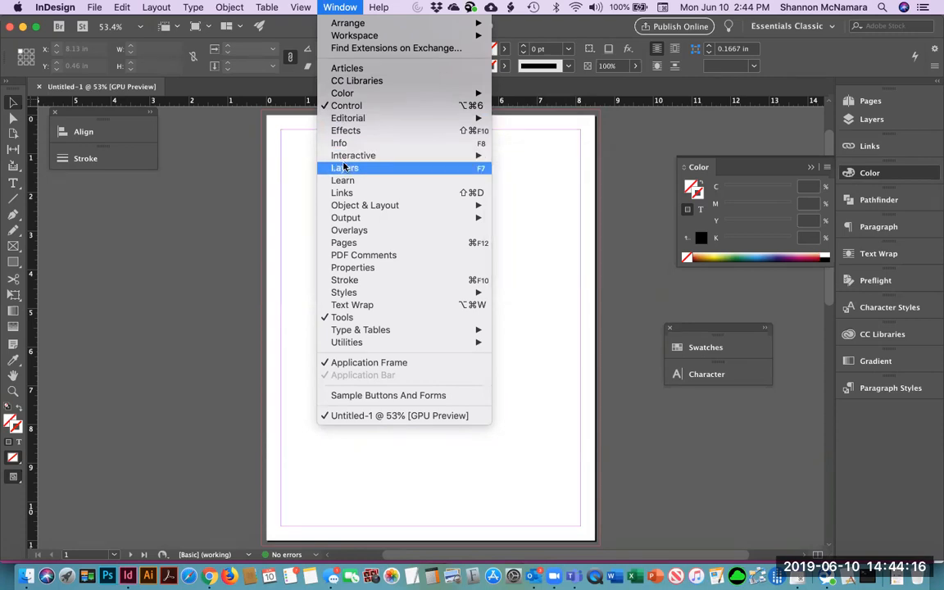
mouse_move(361, 205)
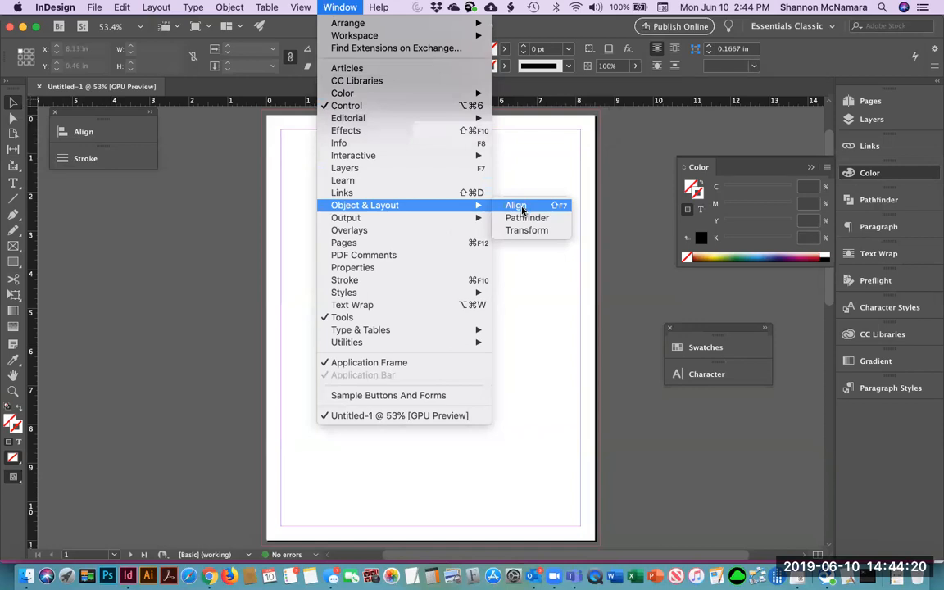
mouse_move(401, 220)
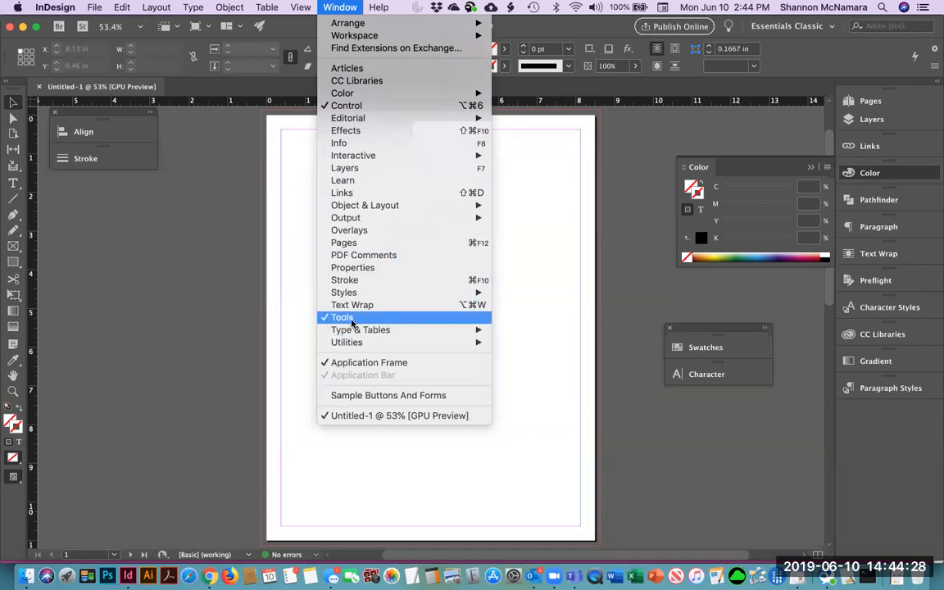
mouse_move(355, 345)
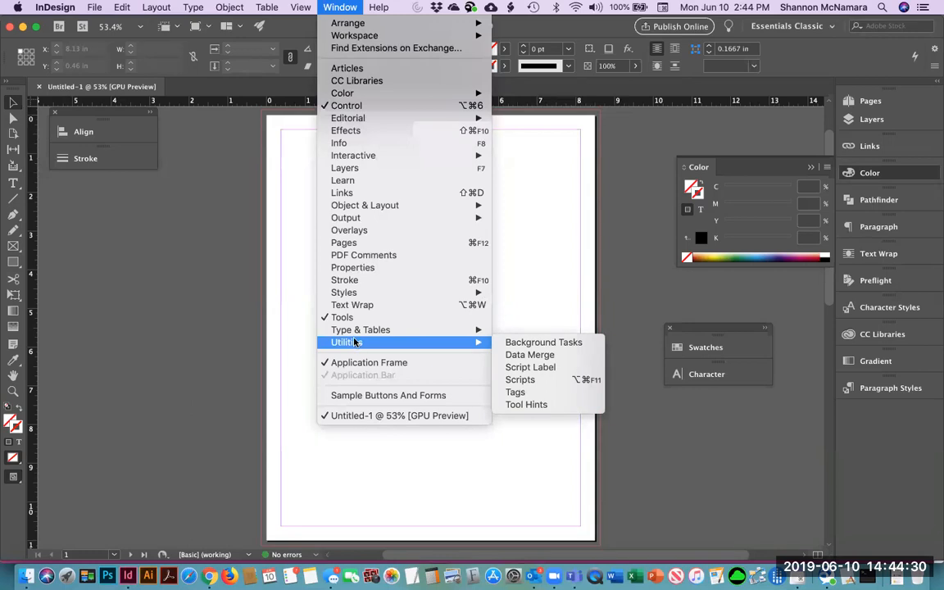
click(783, 291)
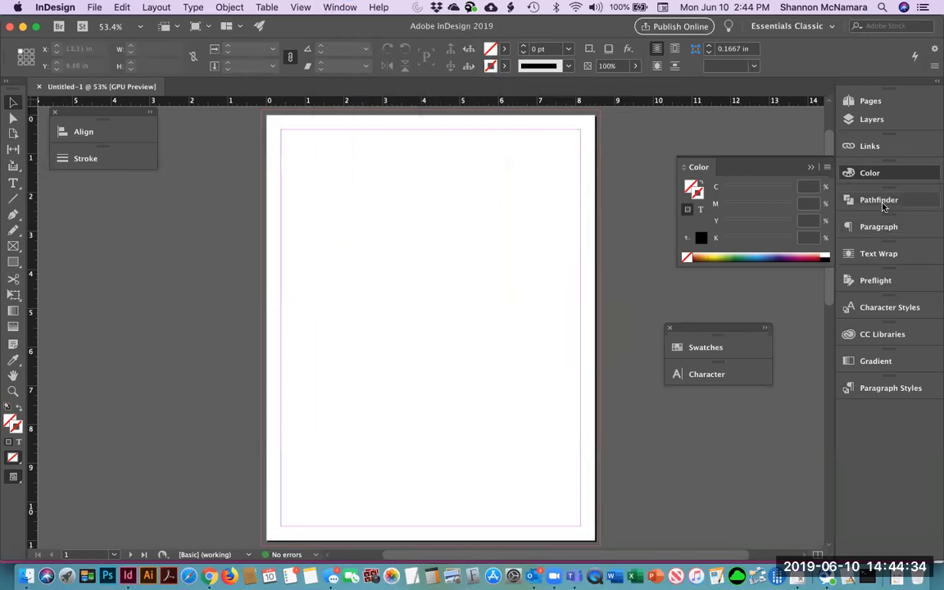
Undock the Tools panel, try its two-column layout, and dock it again as a single column.
mouse_move(14, 85)
mouse_down()
mouse_move(78, 162)
mouse_move(212, 123)
mouse_move(15, 96)
mouse_up()
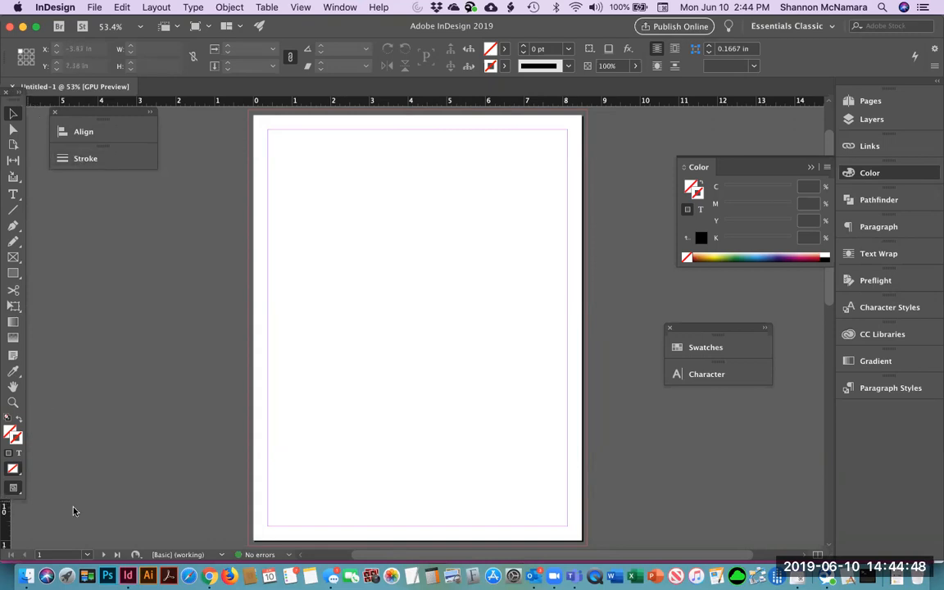
drag(5, 113, 85, 198)
click(4, 104)
drag(57, 146, 20, 147)
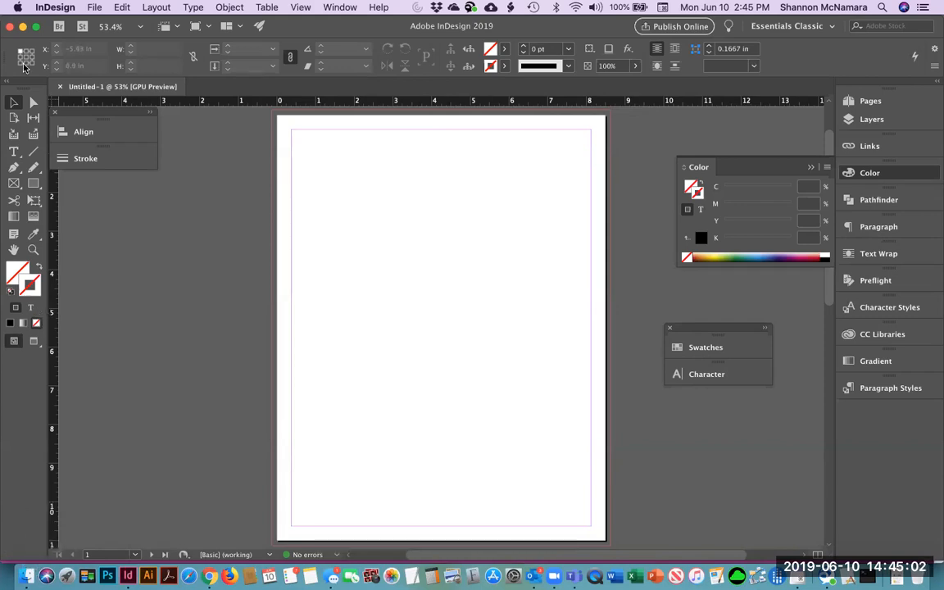
click(7, 80)
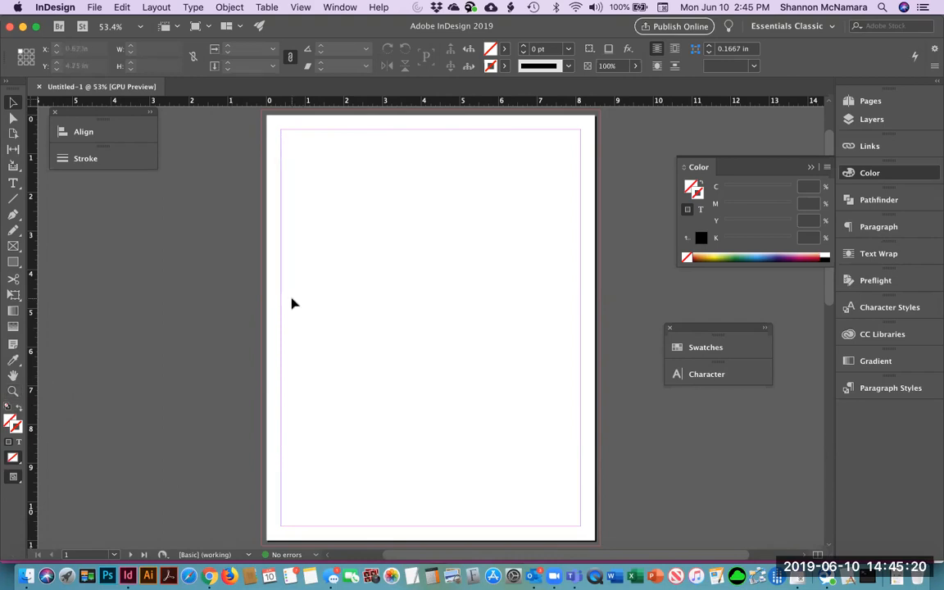
Draw a rectangle about 0.31 x 0.41 in, starting at the upper-left corner of page 1's bleed guide.
key(z)
drag(322, 169, 219, 98)
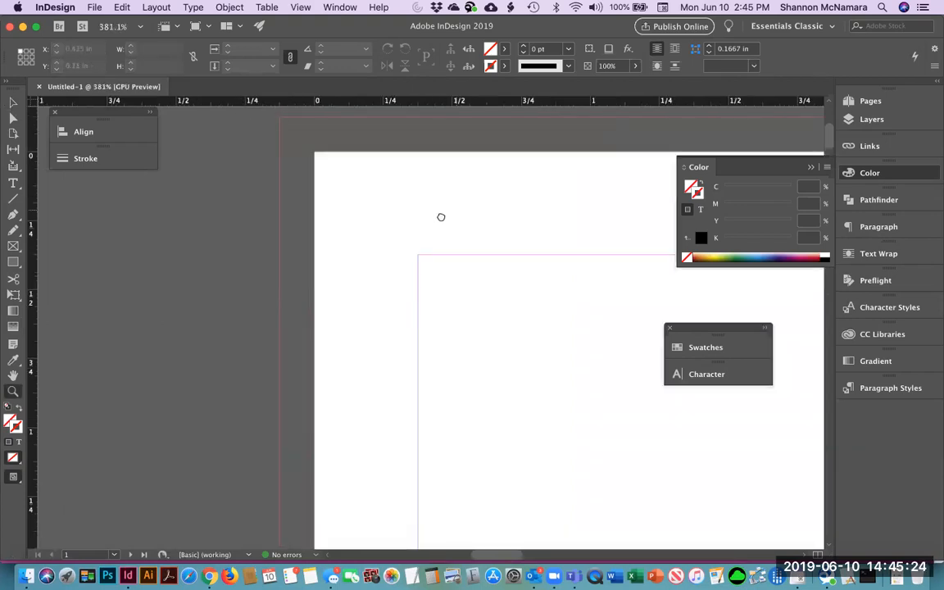
drag(441, 217, 335, 269)
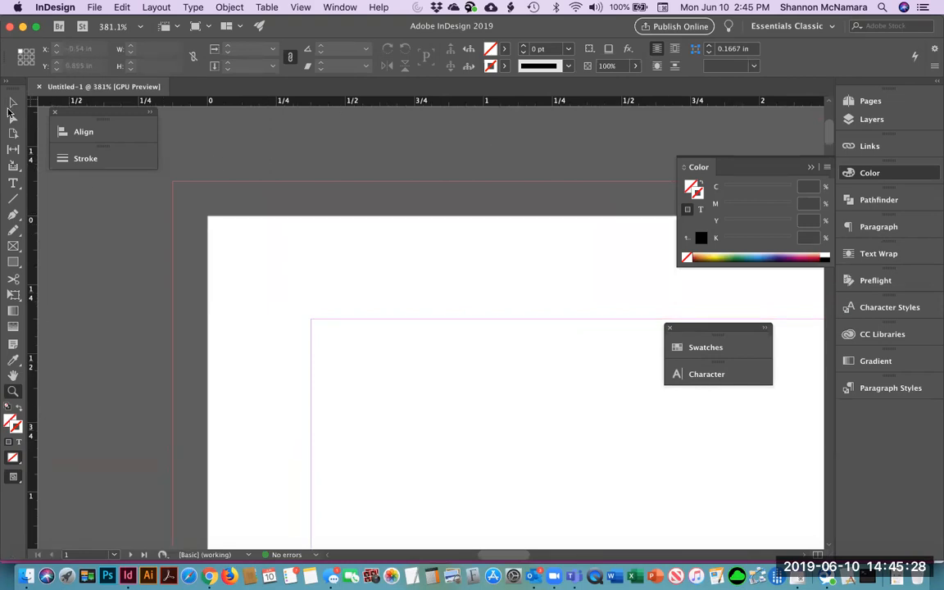
click(12, 103)
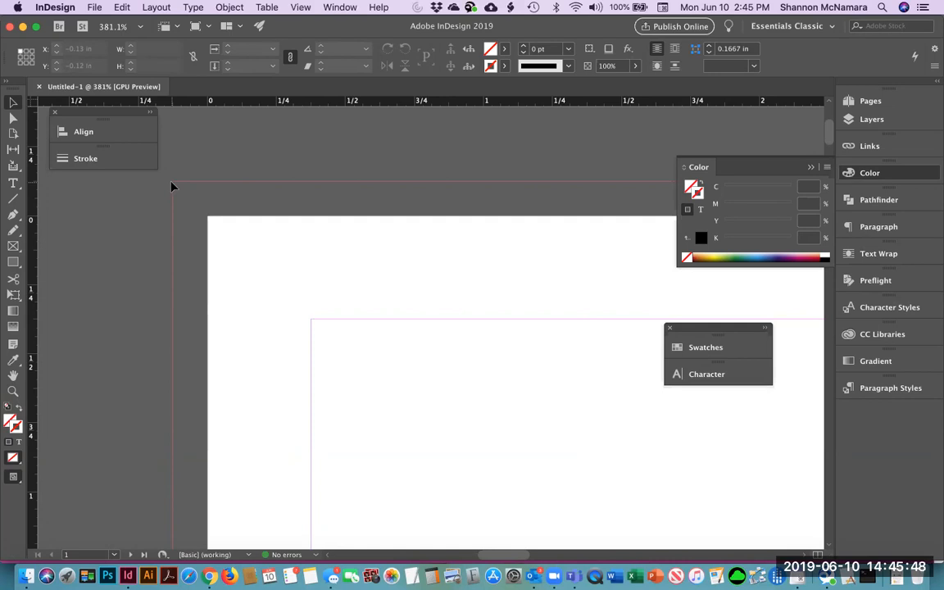
click(12, 263)
drag(174, 182, 258, 294)
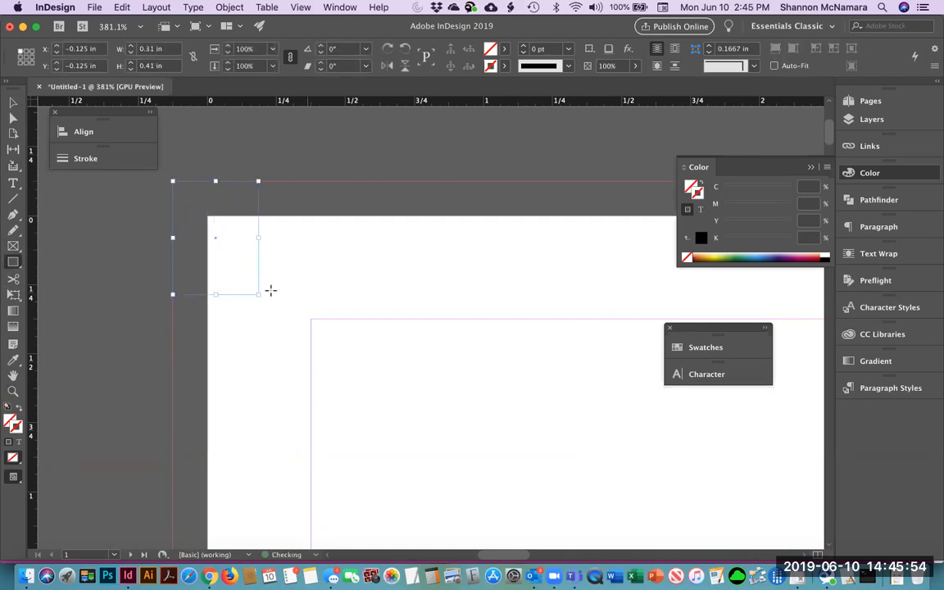
Fit the whole page in the window and deselect the small corner rectangle.
key(super+0)
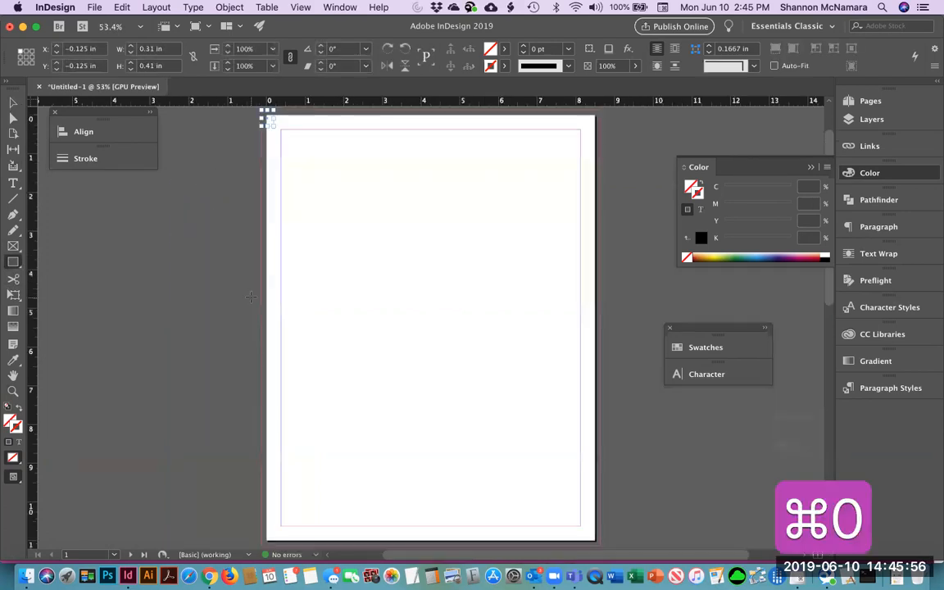
click(11, 102)
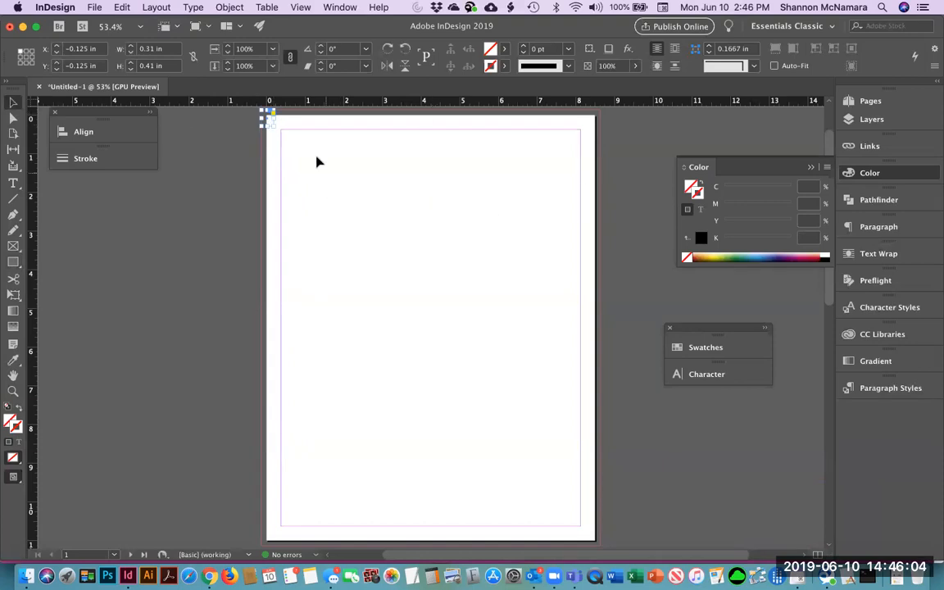
key(super+0)
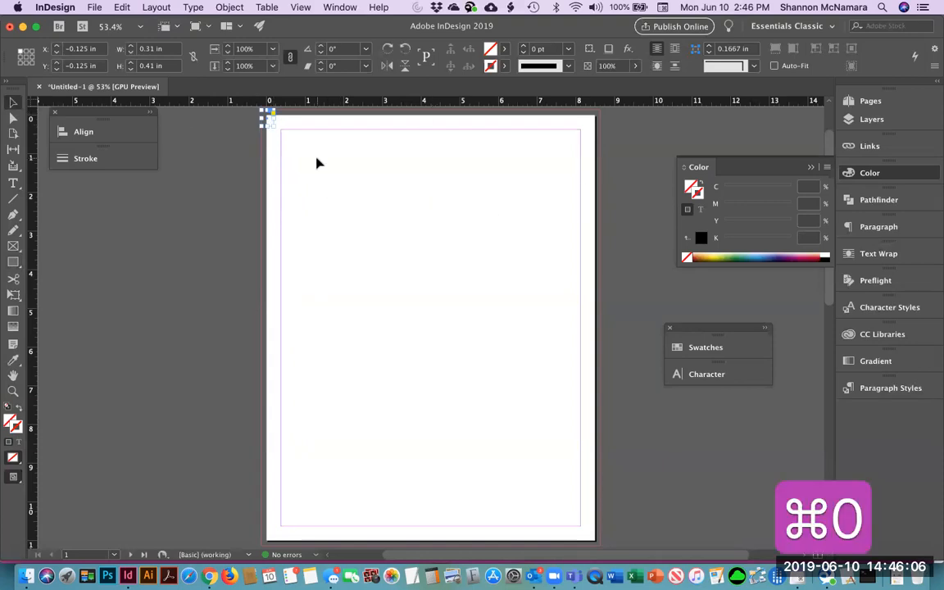
click(321, 172)
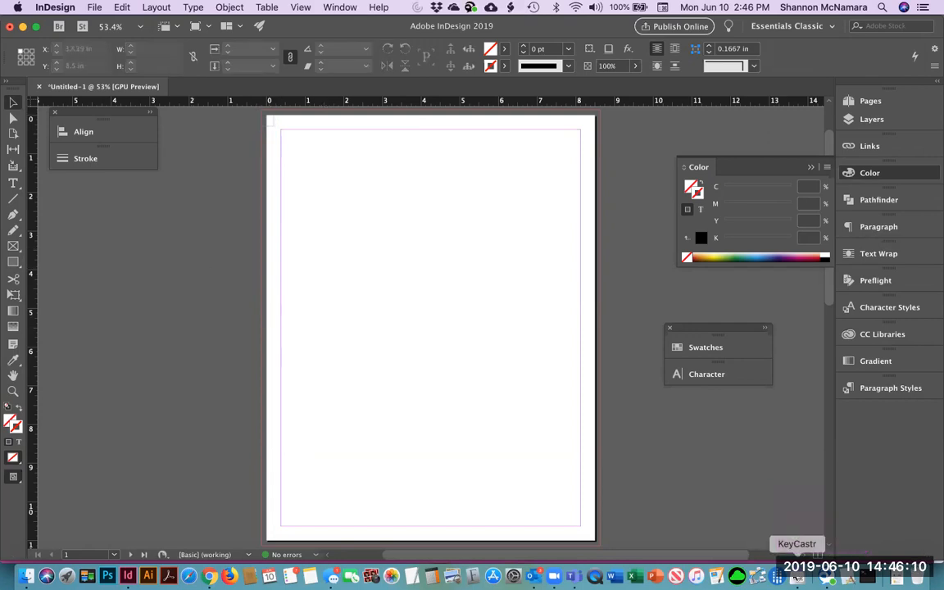
Switch to KeyCastr, turn off displaying only command keys in its display preferences, and return to InDesign.
click(796, 578)
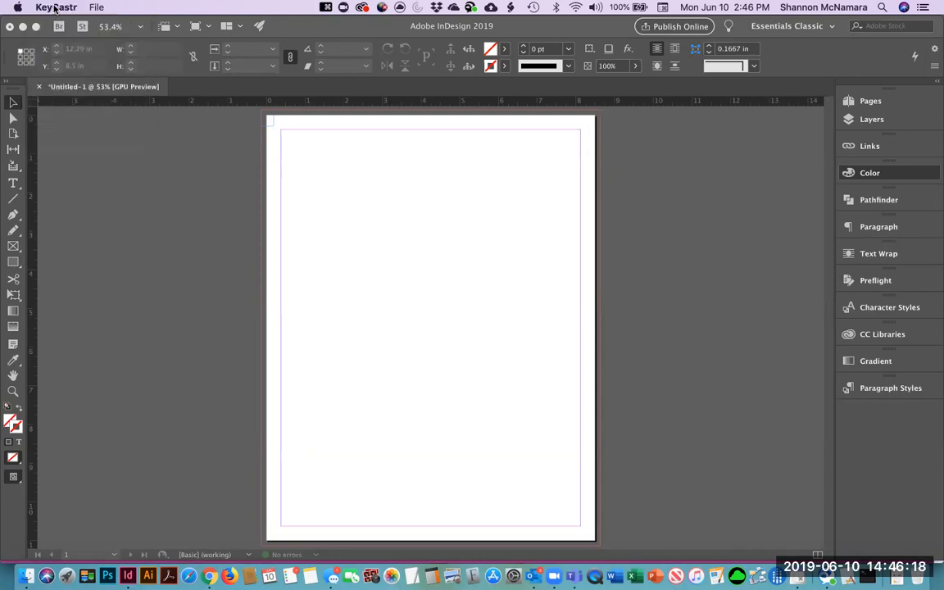
click(55, 8)
click(60, 55)
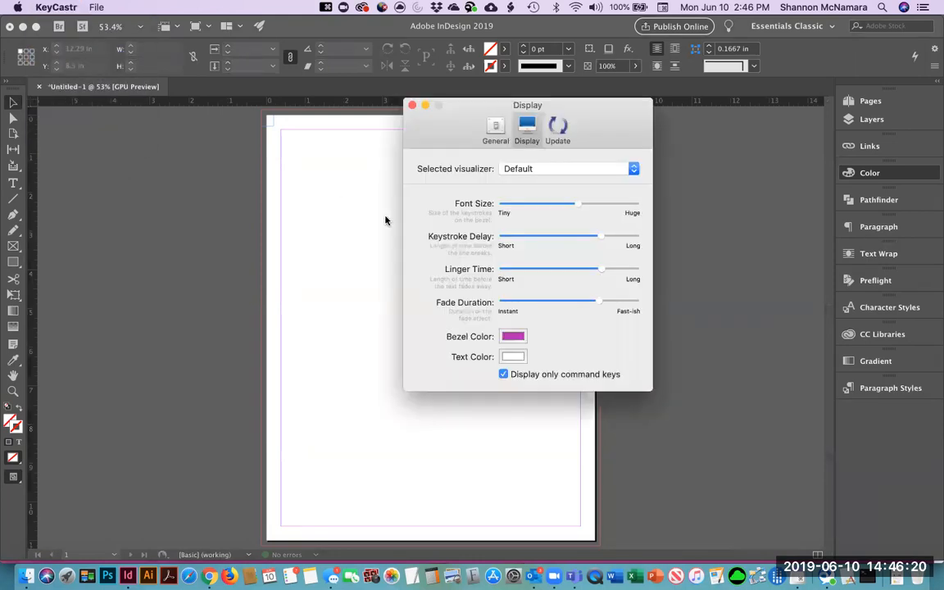
click(503, 374)
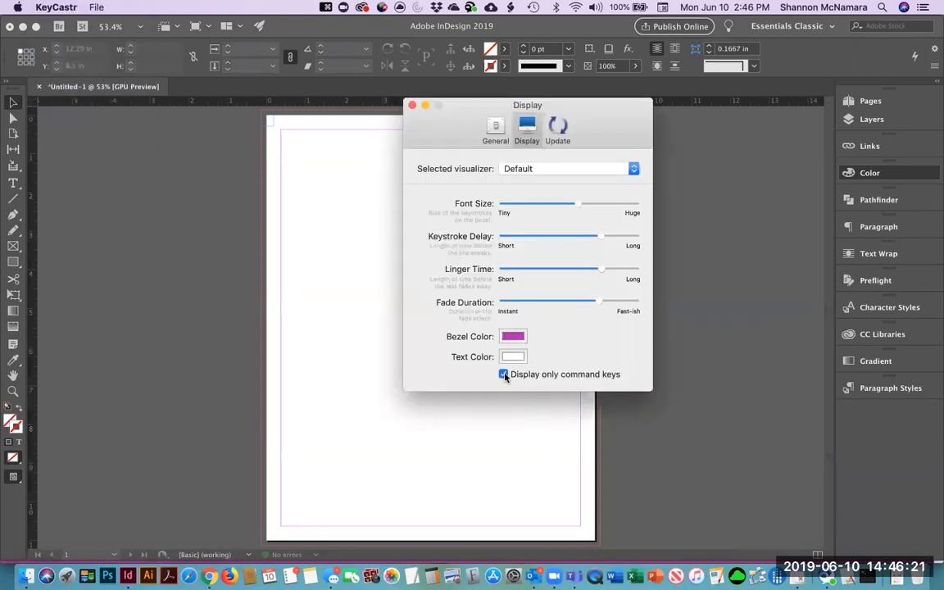
click(412, 104)
click(651, 373)
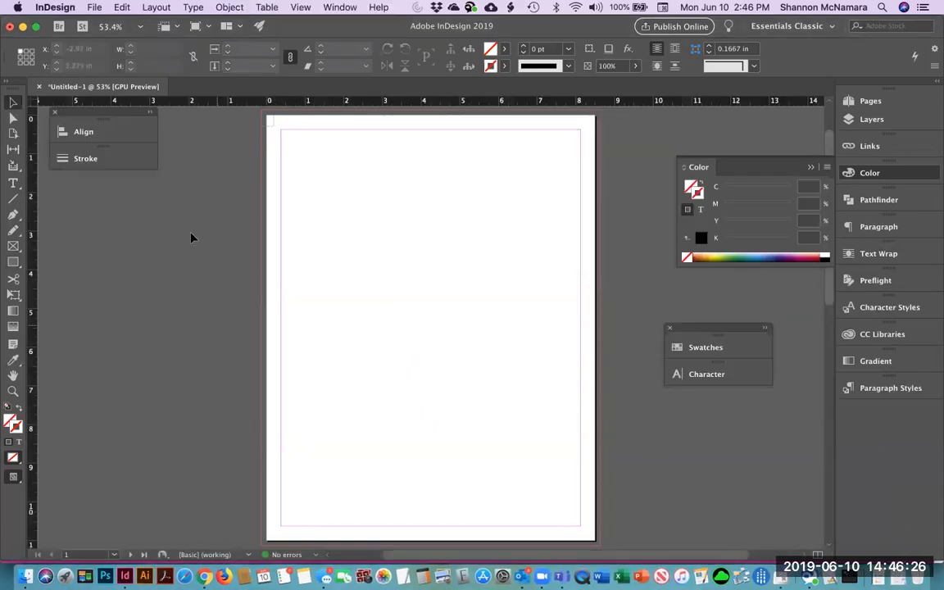
Examine page 1's upper-left corner up close, comparing the page edge, the bleed guide and the small rectangle.
key(z)
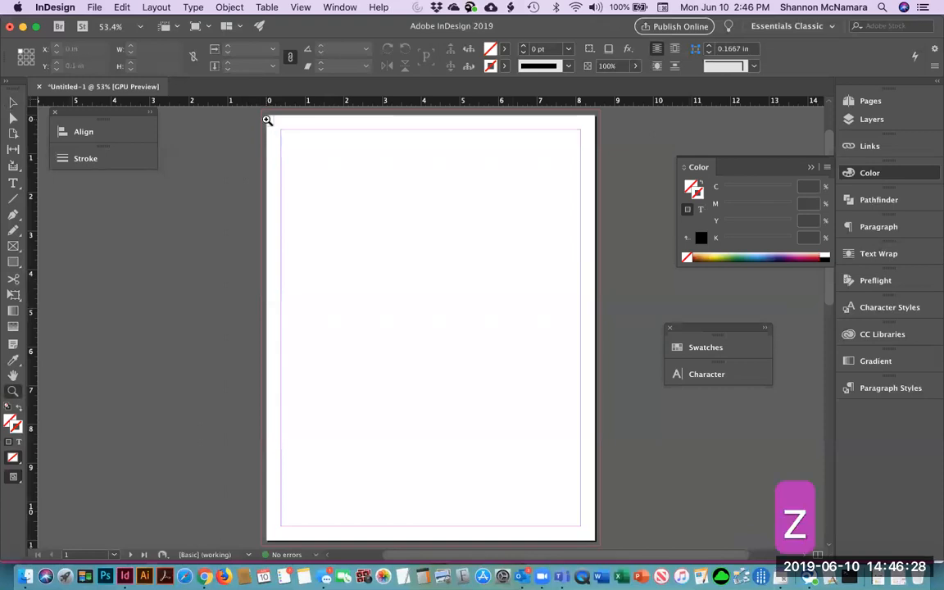
drag(293, 145, 236, 111)
key(space)
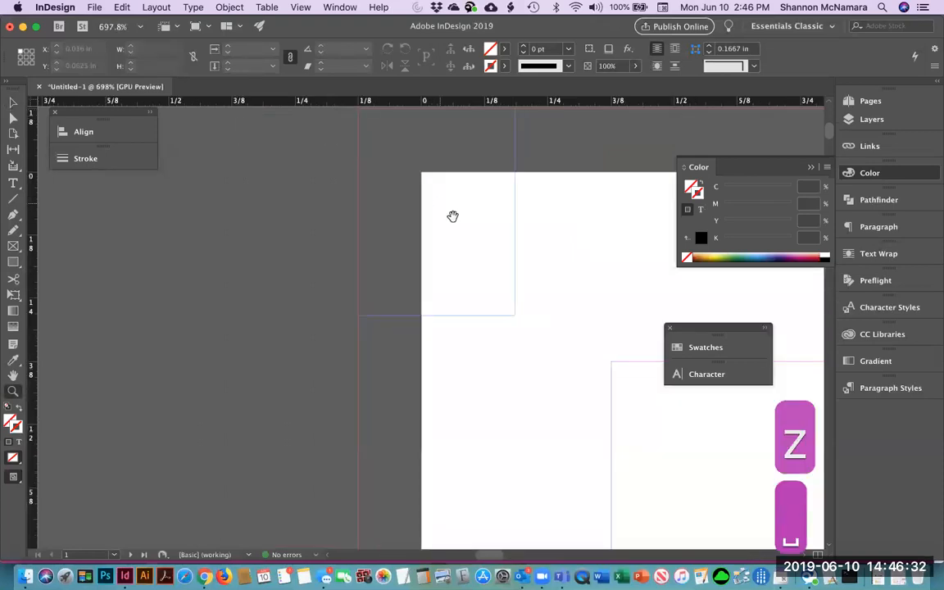
key(space)
key(space)
key(space)
key(space)
key(space)
key(space)
key(space)
key(space)
key(space)
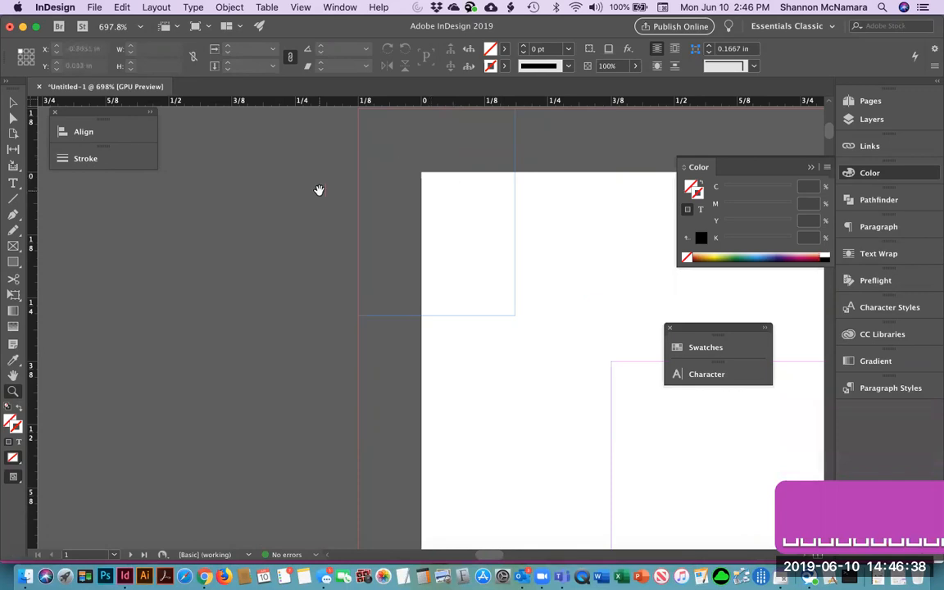
key(space)
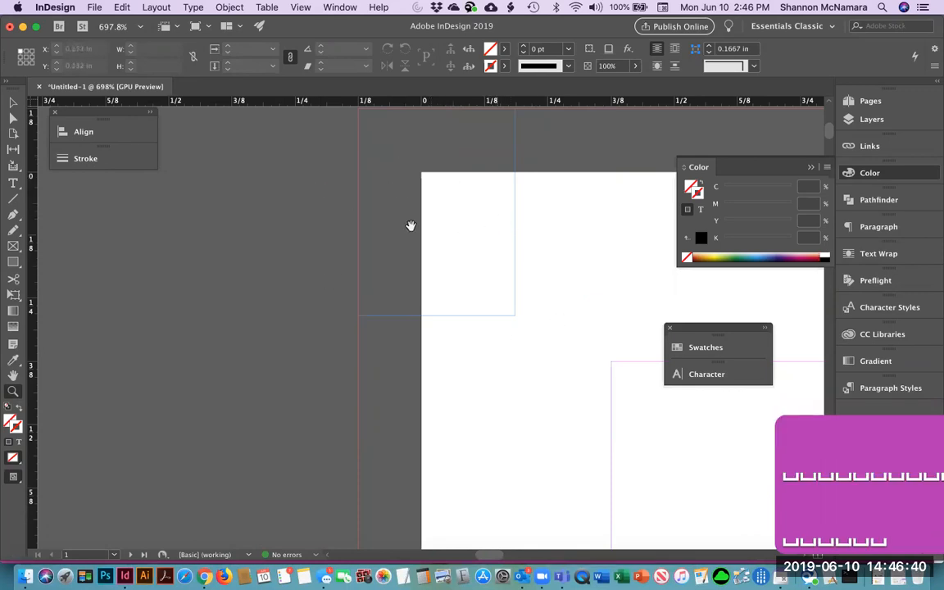
drag(420, 185, 394, 259)
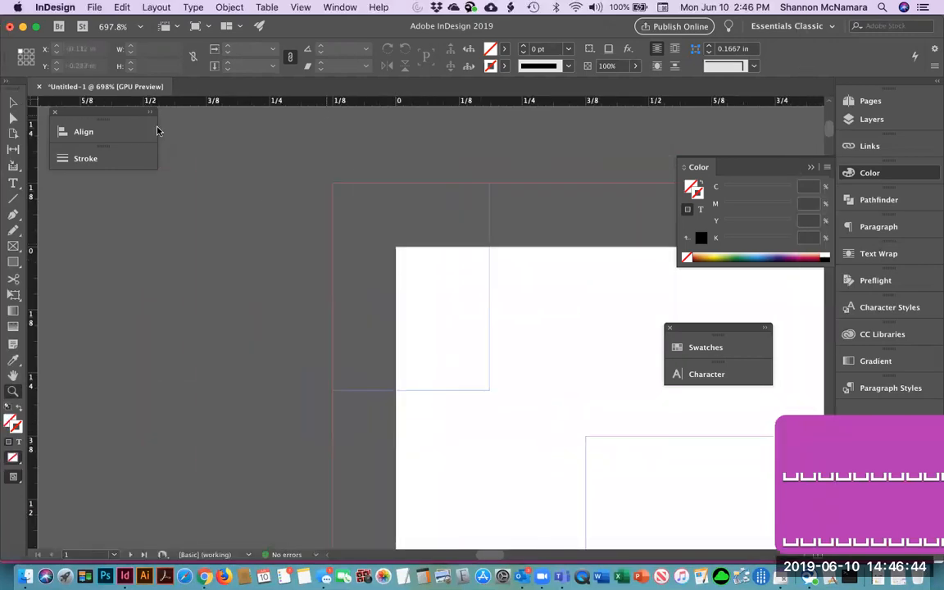
Enlarge the small corner rectangle to the full bleed area, 8.75 x 11.25 in, and fill it with the C=15 M=100 Y=100 K=0 swatch.
click(14, 102)
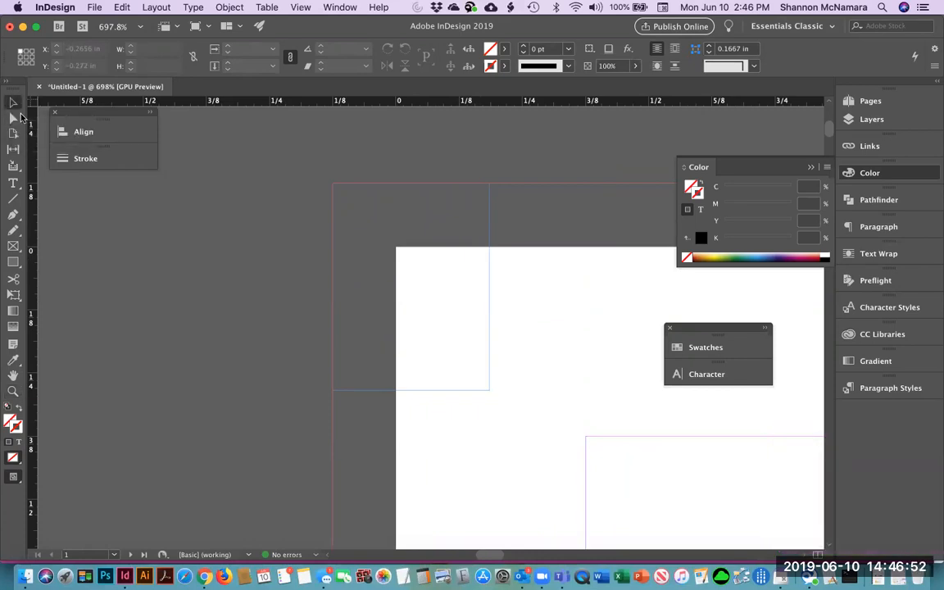
click(487, 259)
key(super+0)
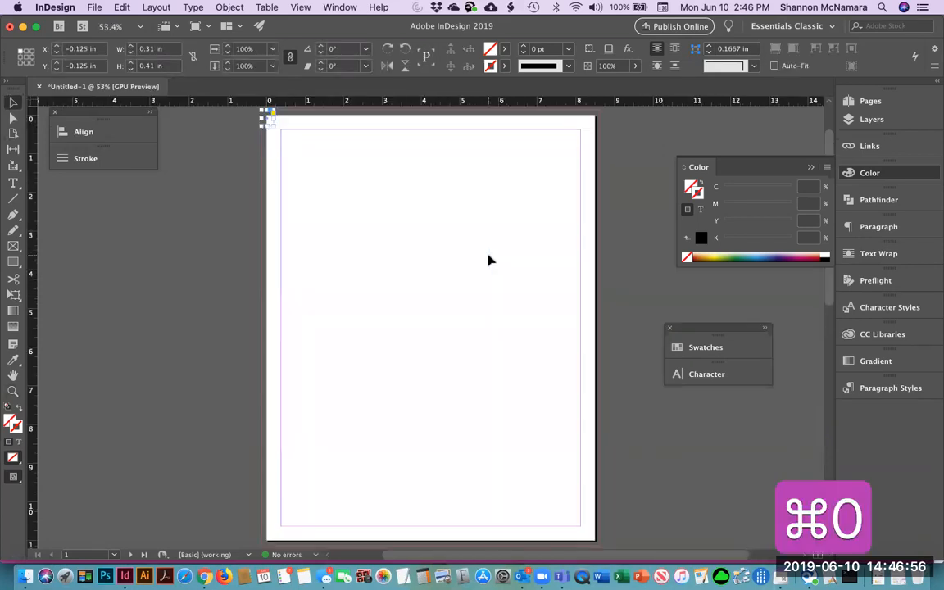
drag(271, 121, 600, 545)
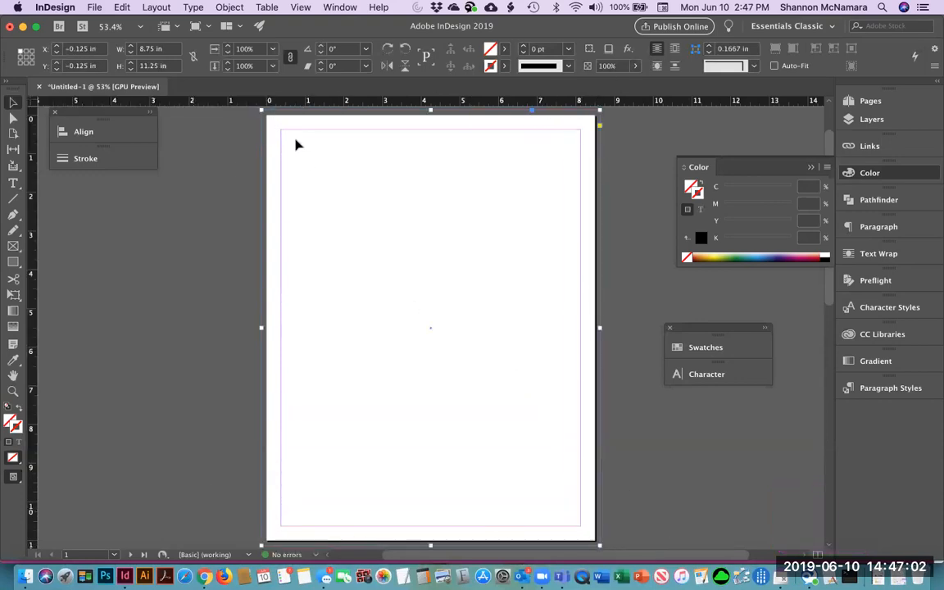
click(704, 347)
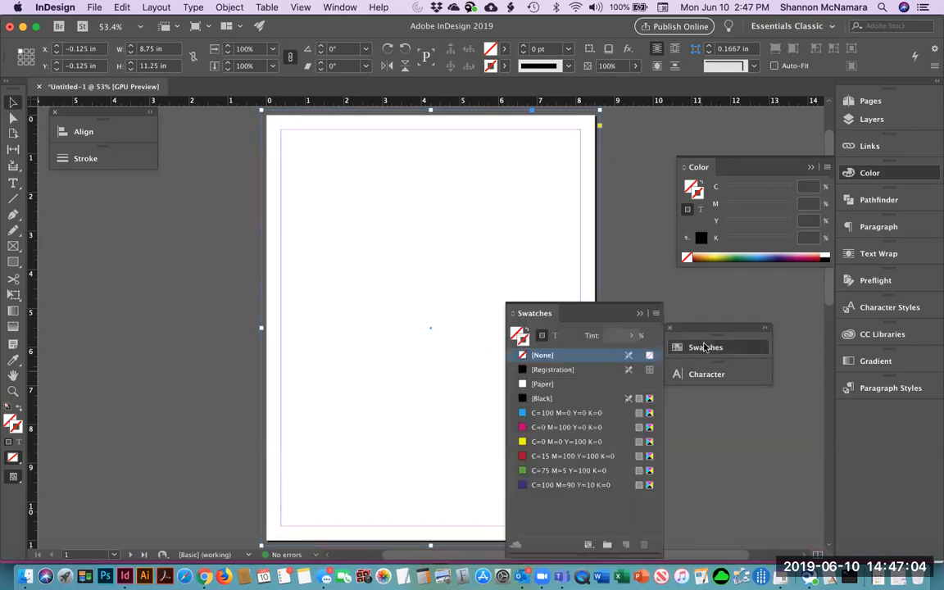
click(533, 456)
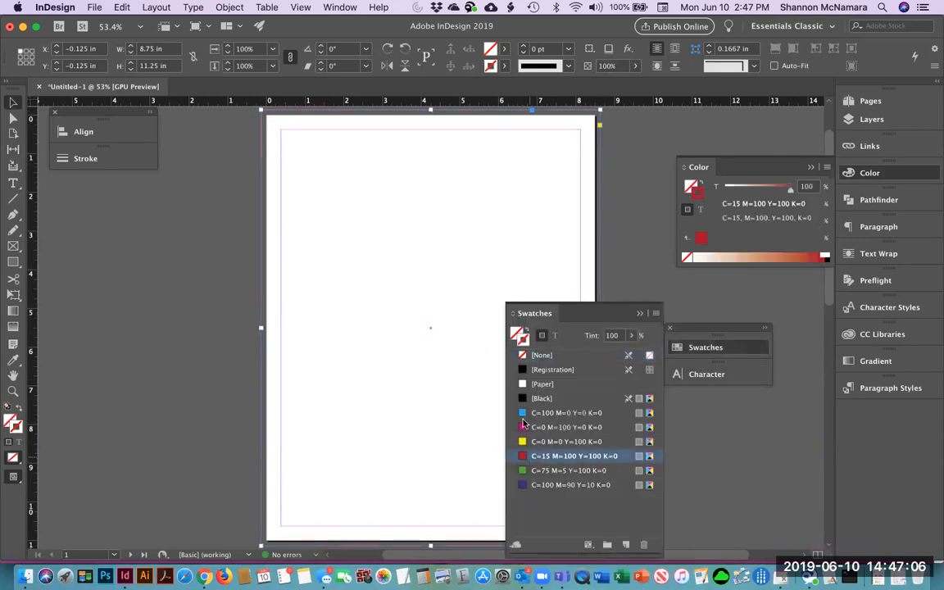
click(528, 331)
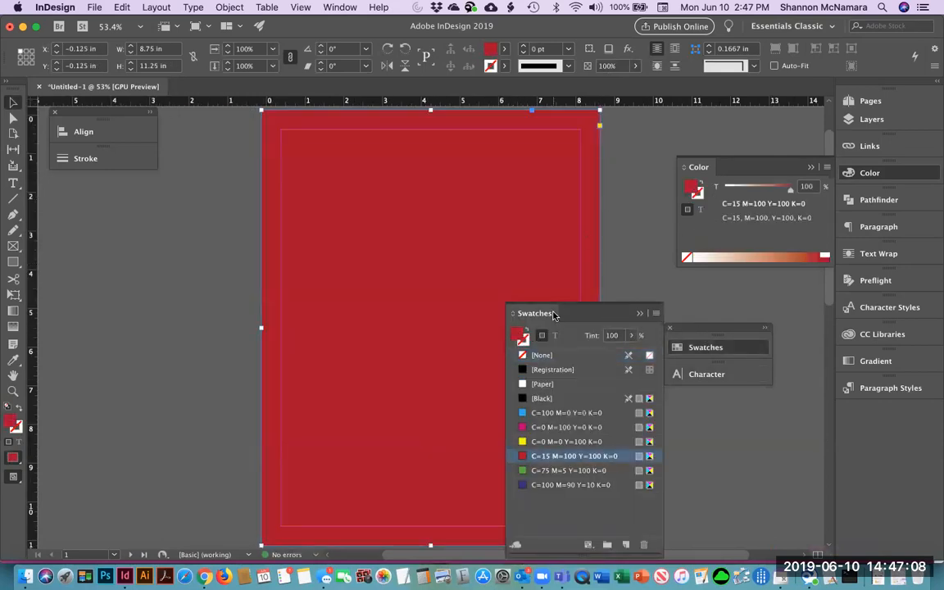
Float the expanded Swatches panel below the Align and Stroke group, and the expanded Character panel below the Color panel.
mouse_move(559, 314)
mouse_down()
mouse_move(119, 203)
mouse_move(105, 177)
mouse_up()
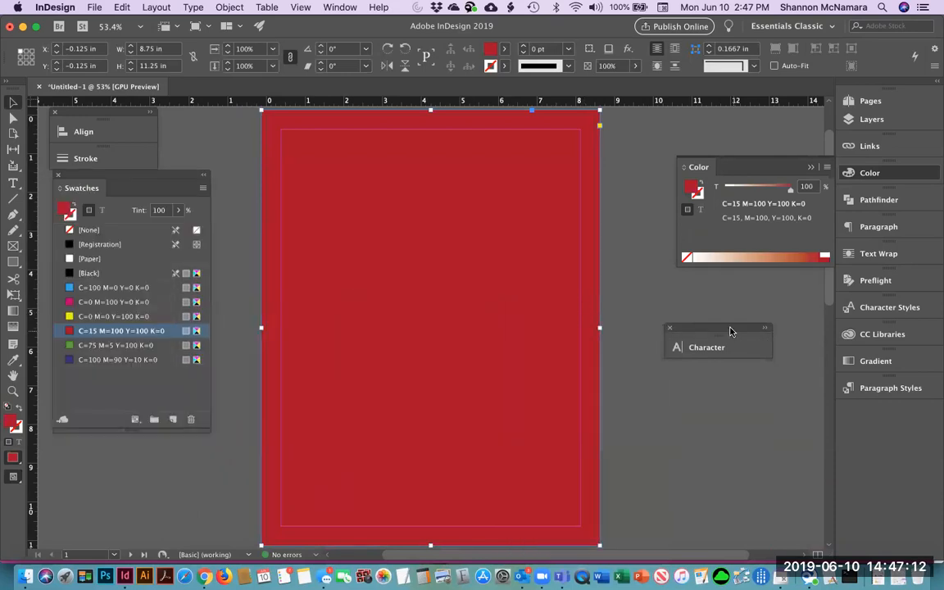
click(704, 347)
drag(535, 341, 669, 297)
click(619, 197)
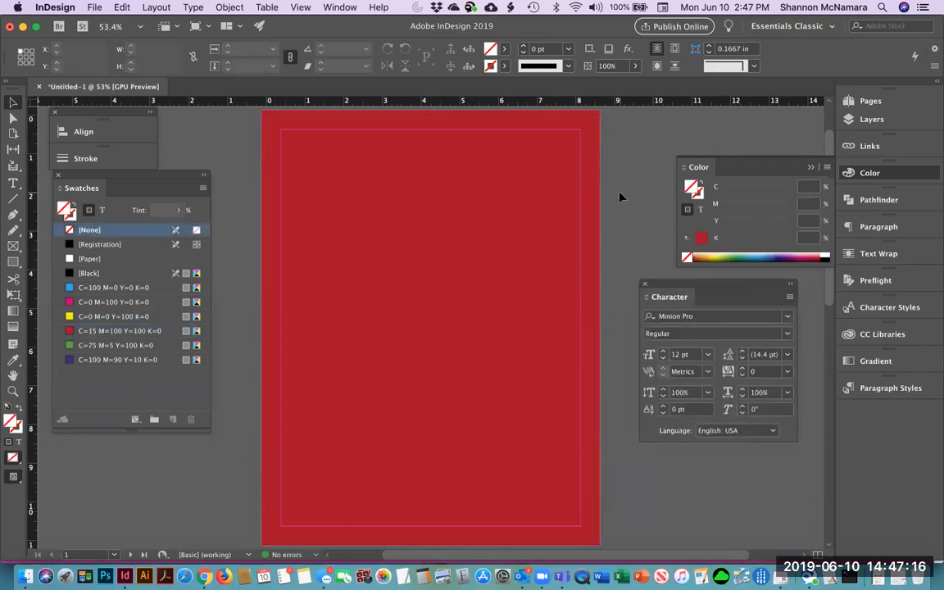
drag(129, 182, 121, 191)
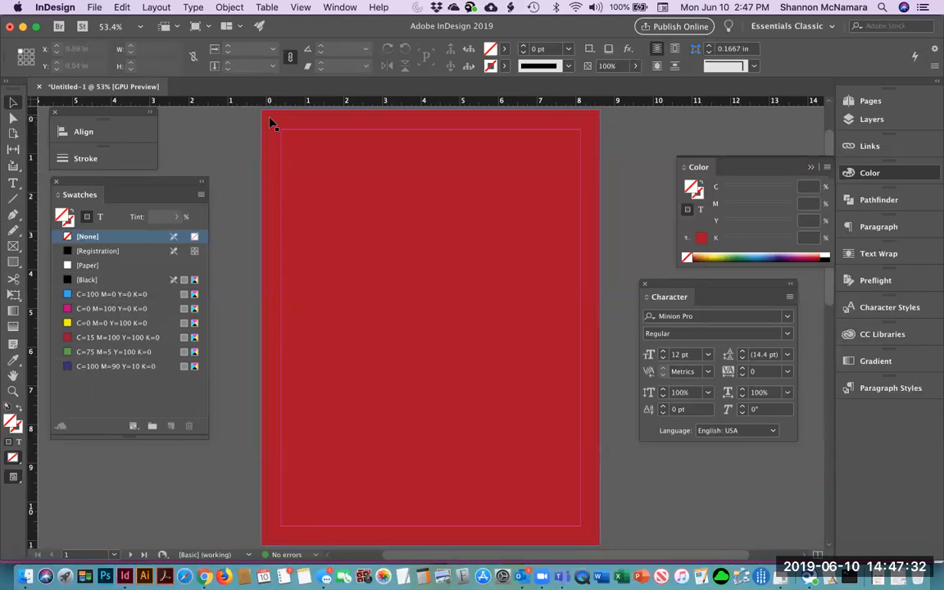
Draw an 8.5 x 11 in rectangle along the page edges and fill it with the C=0 M=0 Y=100 K=0 swatch.
key(m)
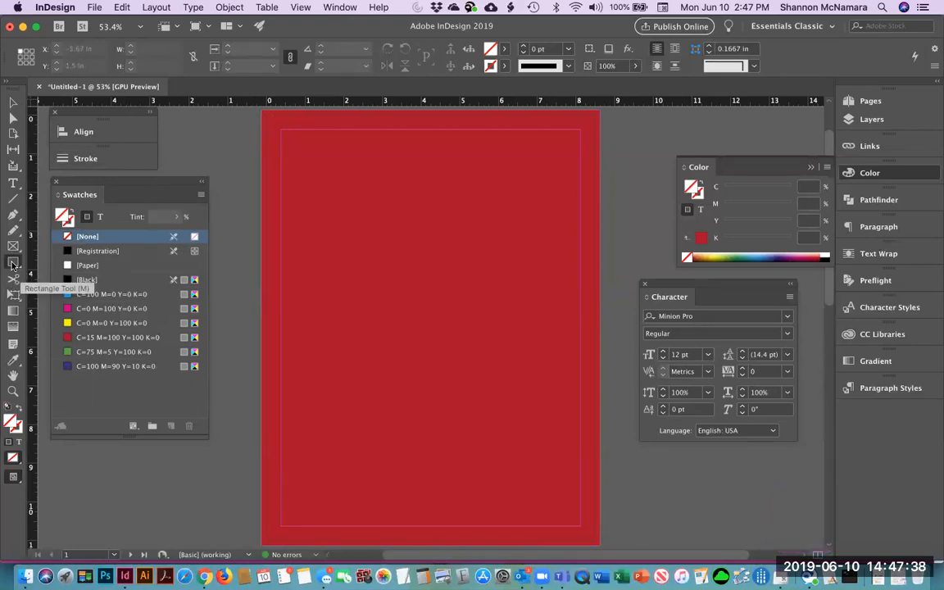
drag(267, 117, 598, 543)
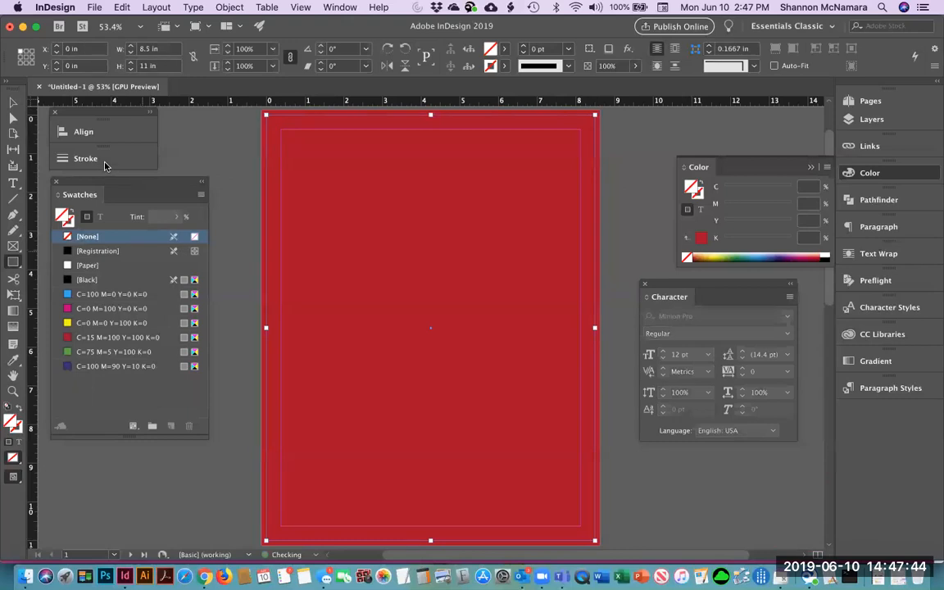
click(90, 323)
key(v)
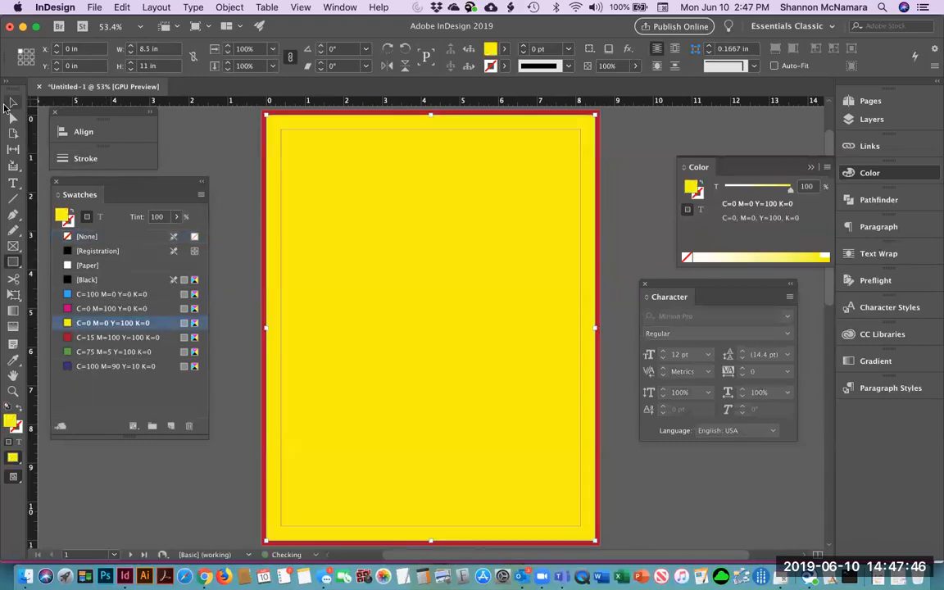
click(622, 137)
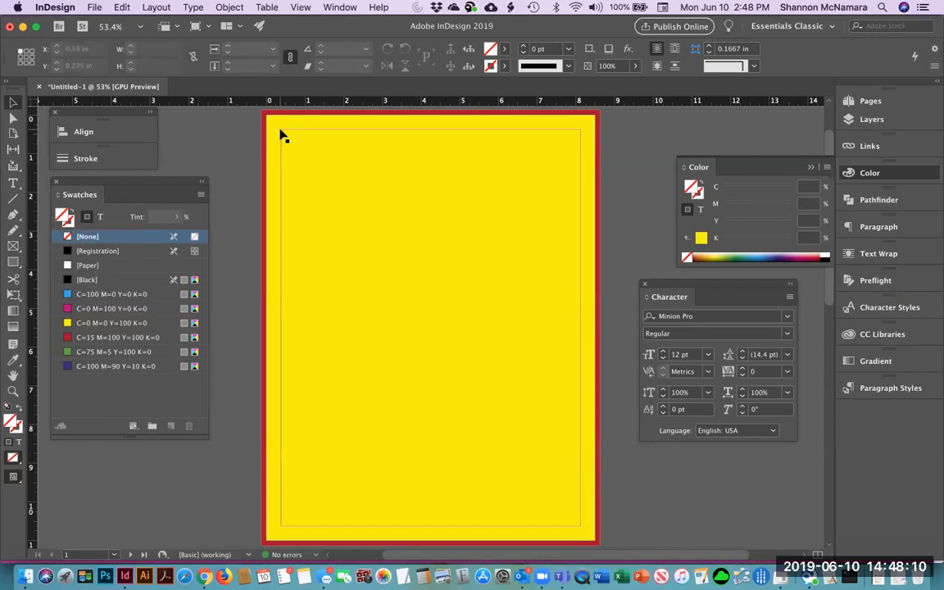
Switch to Chrome to check the margin specification in the Week 1 assignment, and return to InDesign.
key(super+Tab)
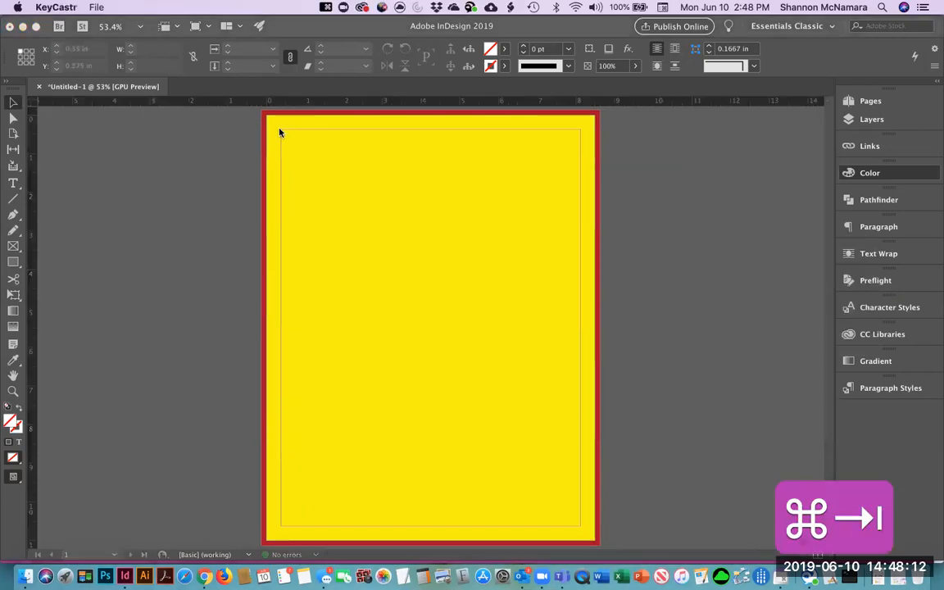
key(super+Tab)
key(super+Tab)
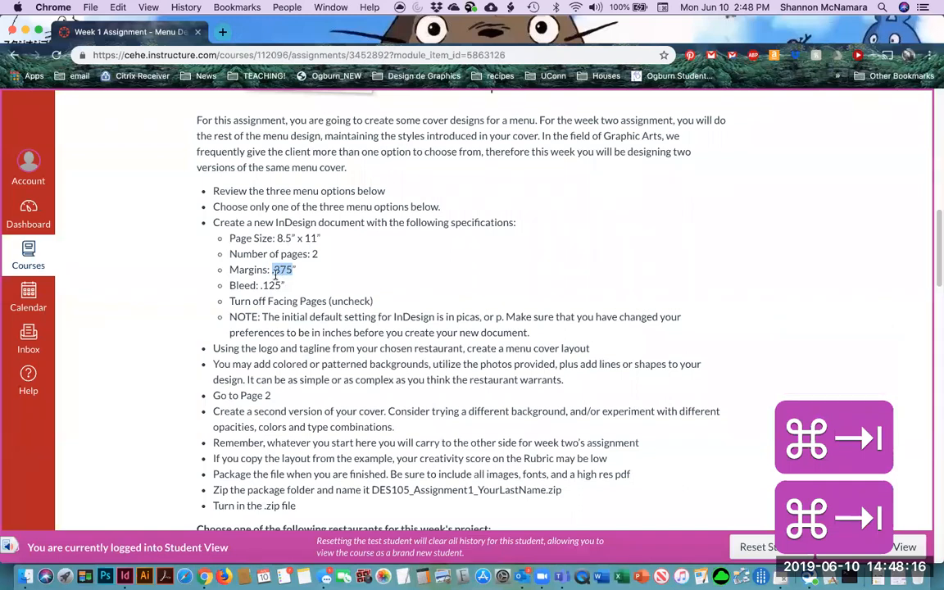
key(super+Tab)
key(super+Tab)
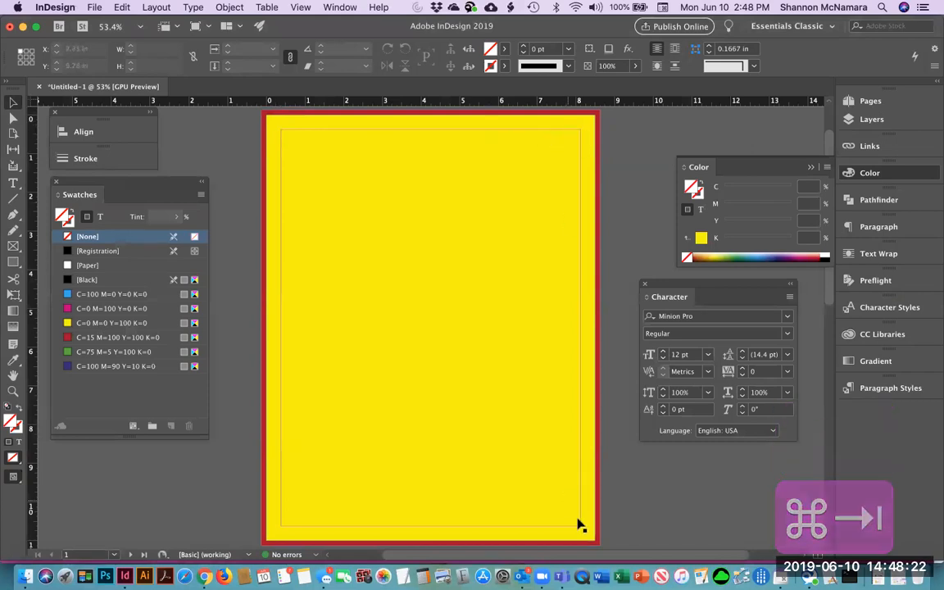
Draw a 7.75 x 10.25 in rectangle along the margin guides and fill it with the [Paper] swatch.
click(14, 263)
mouse_move(282, 129)
mouse_down()
mouse_move(393, 315)
mouse_move(581, 525)
mouse_up()
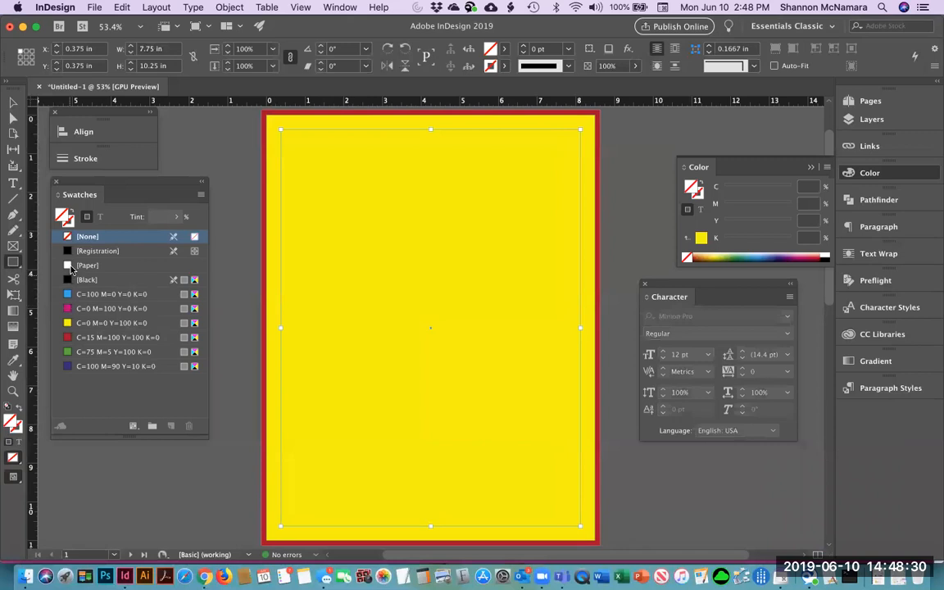
click(71, 267)
click(14, 101)
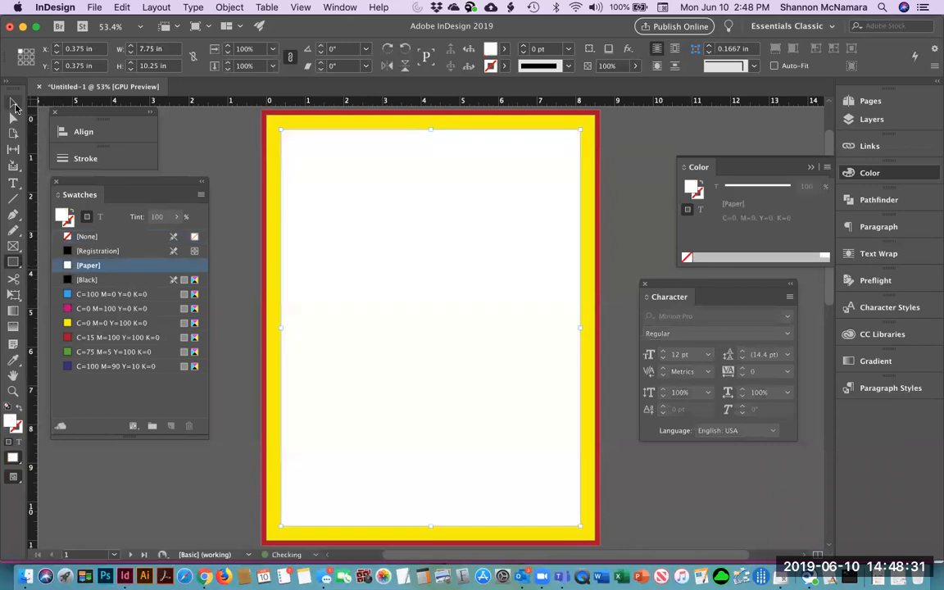
click(229, 145)
Select the red bleed, yellow page and white margin rectangles one after another to review the three areas.
click(265, 118)
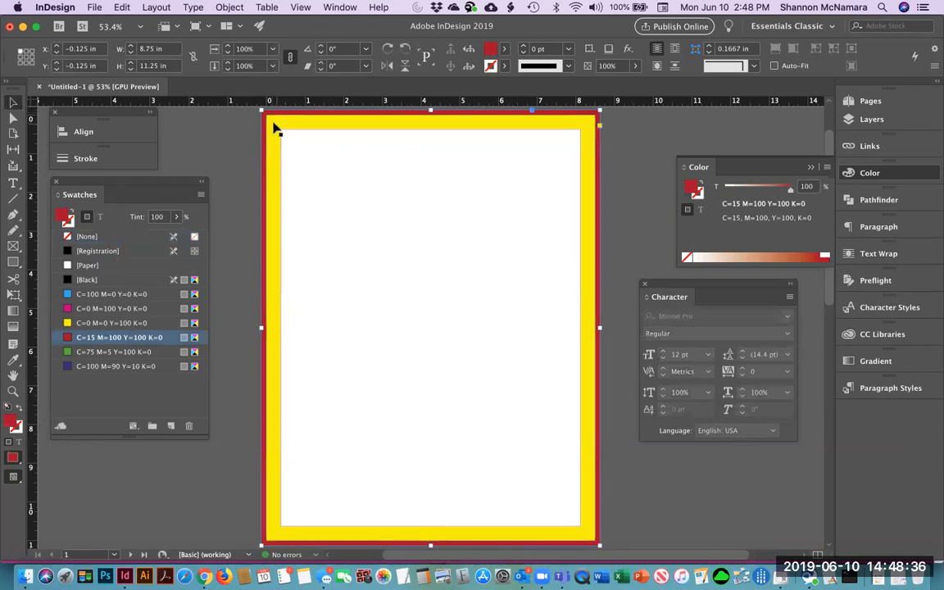
click(274, 129)
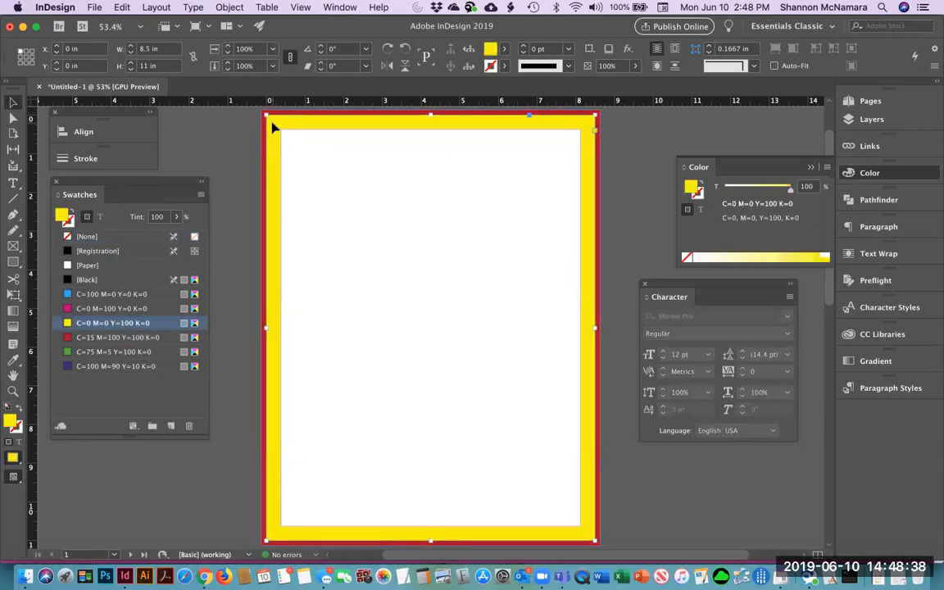
click(320, 175)
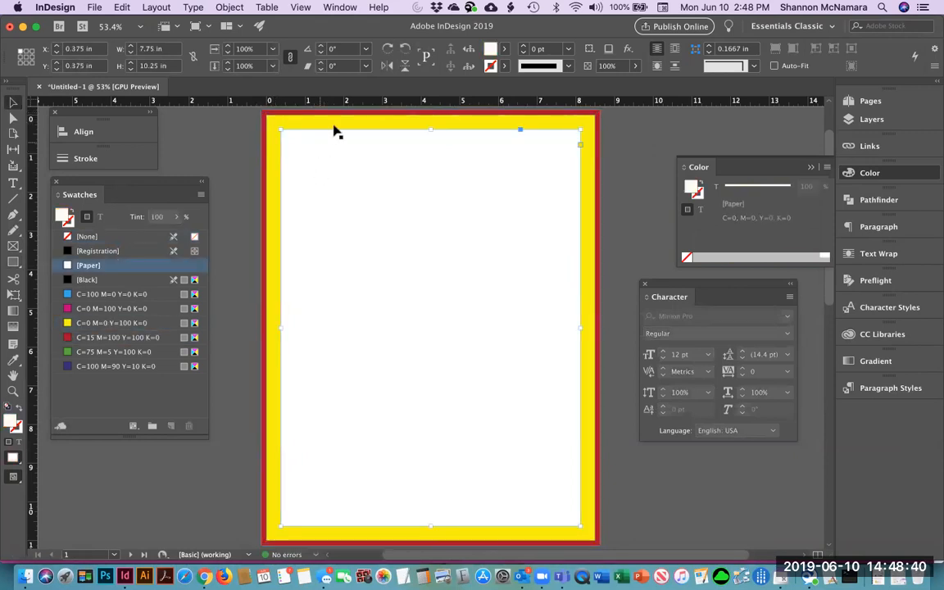
Delete all the rectangles from page 1.
click(621, 155)
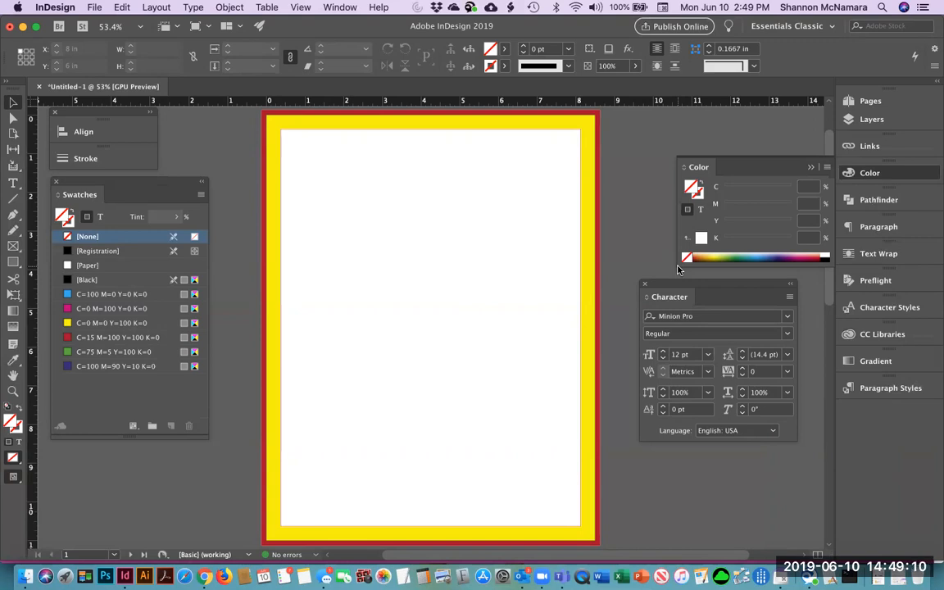
key(super+a)
key(BackSpace)
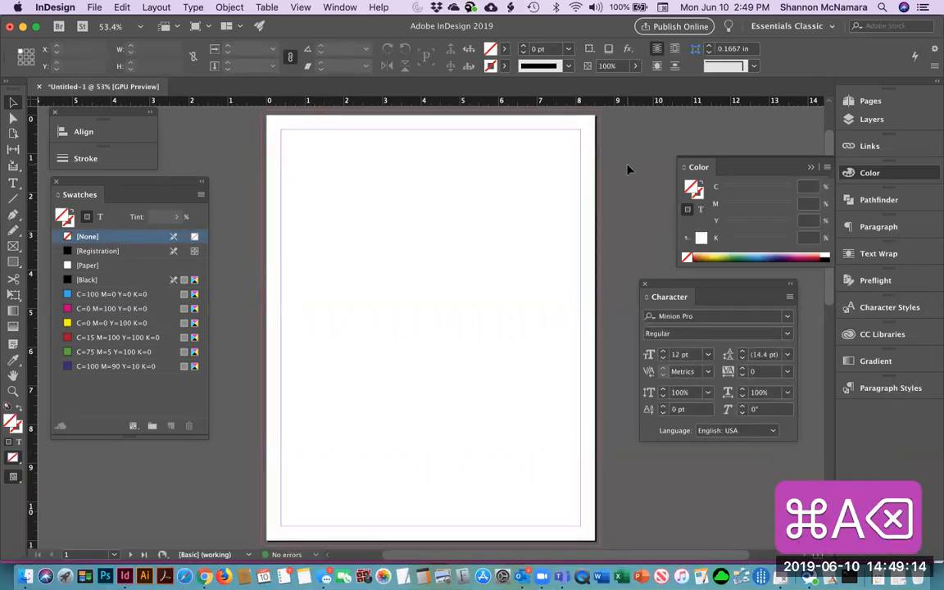
Switch to Chrome and review the Week 1 assignment instructions and the three restaurant choices with their asset lists.
key(super+Tab)
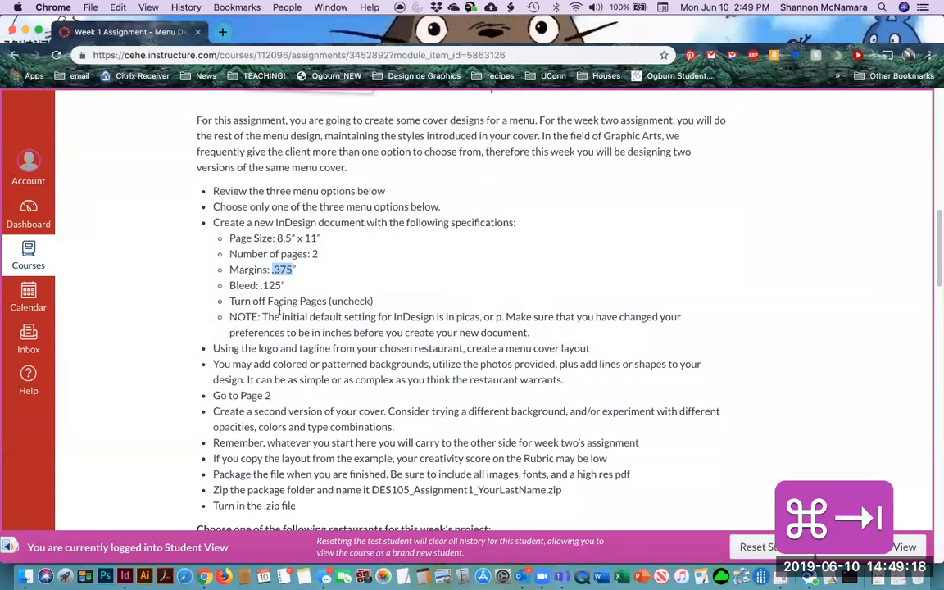
scroll(279, 309, down, 2)
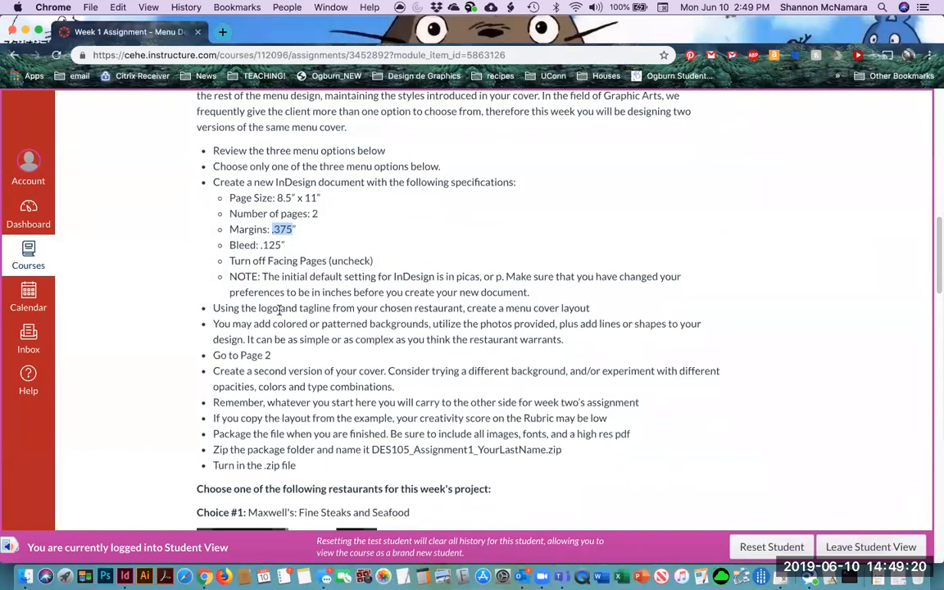
scroll(303, 392, down, 5)
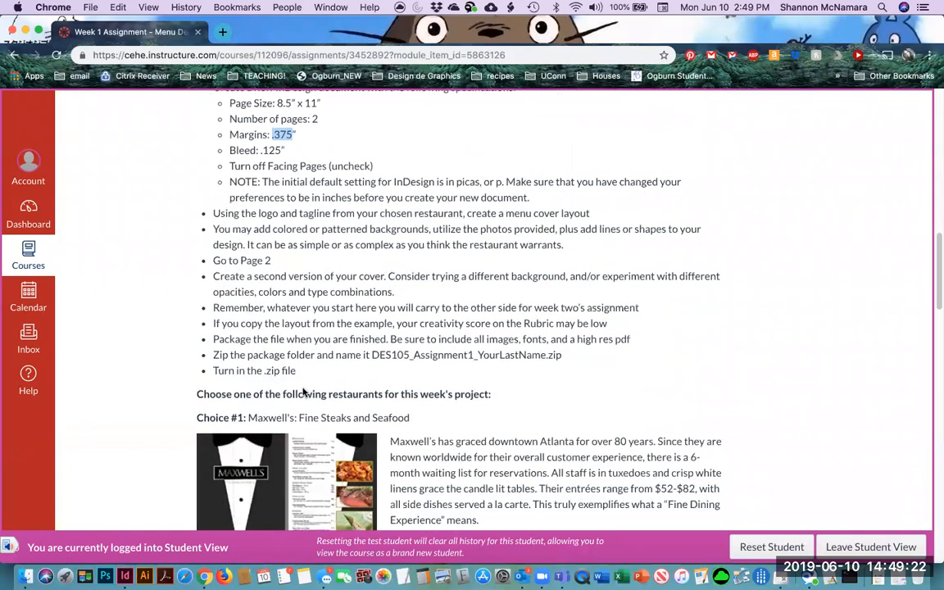
scroll(303, 392, down, 5)
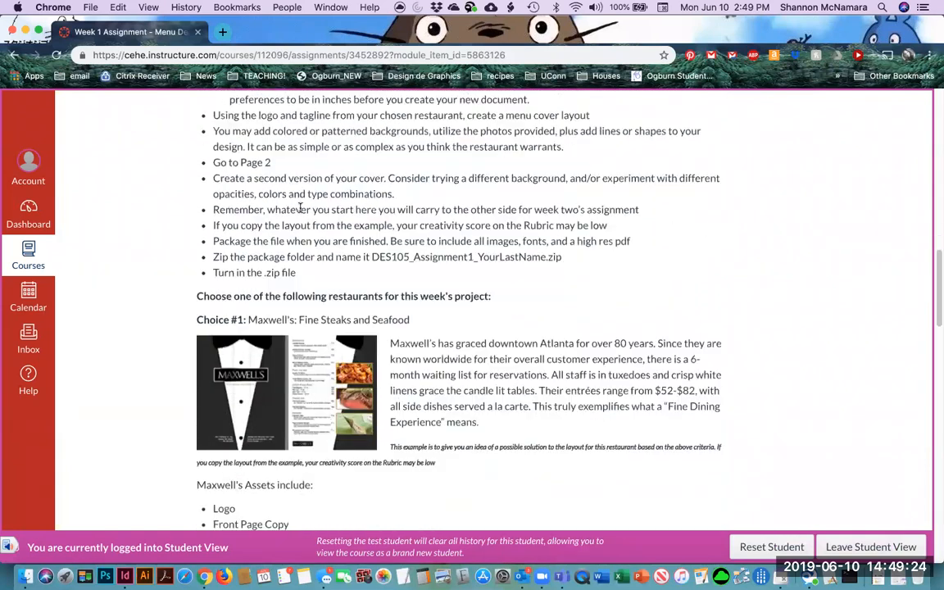
scroll(299, 208, down, 10)
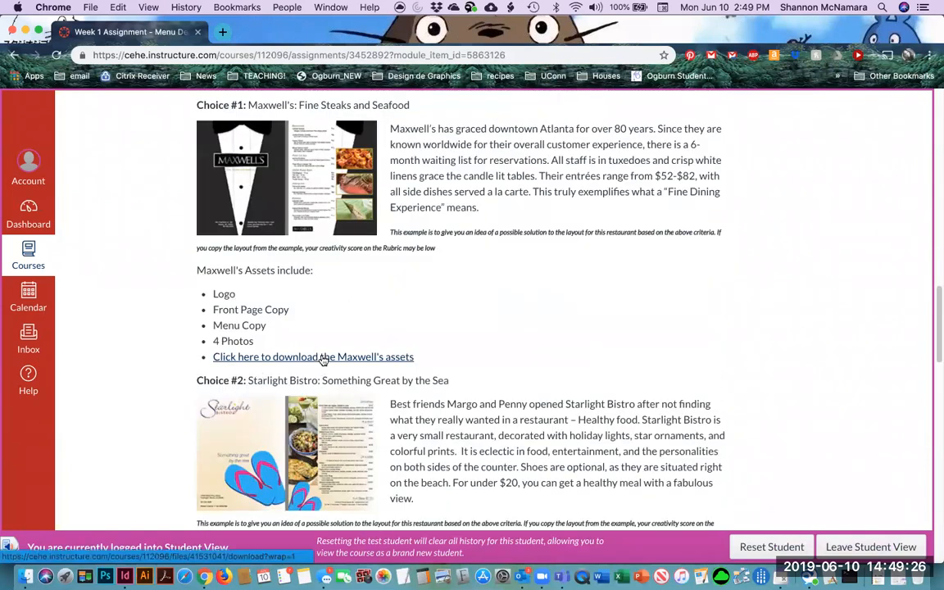
scroll(324, 361, down, 8)
scroll(259, 490, down, 8)
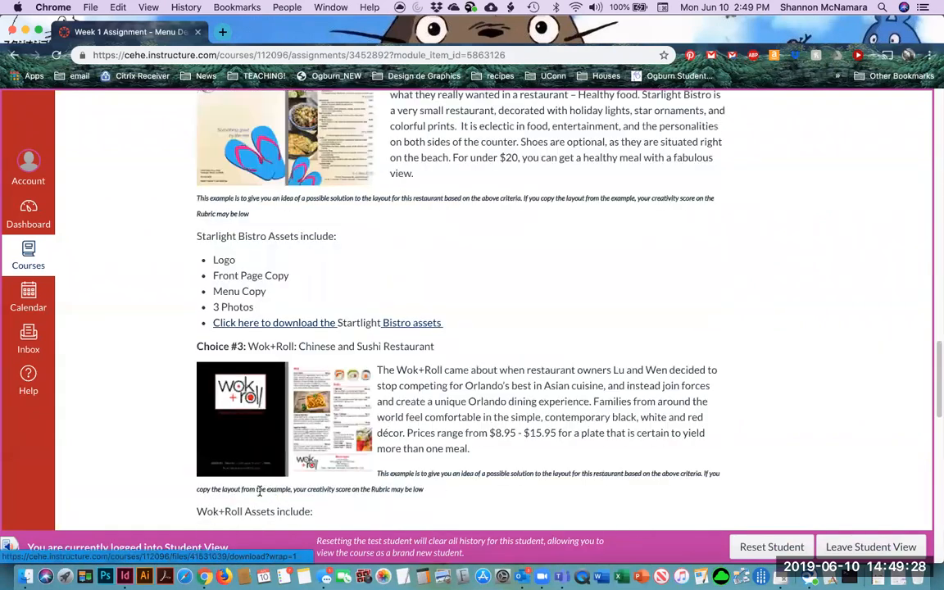
scroll(246, 504, down, 8)
scroll(328, 414, up, 2)
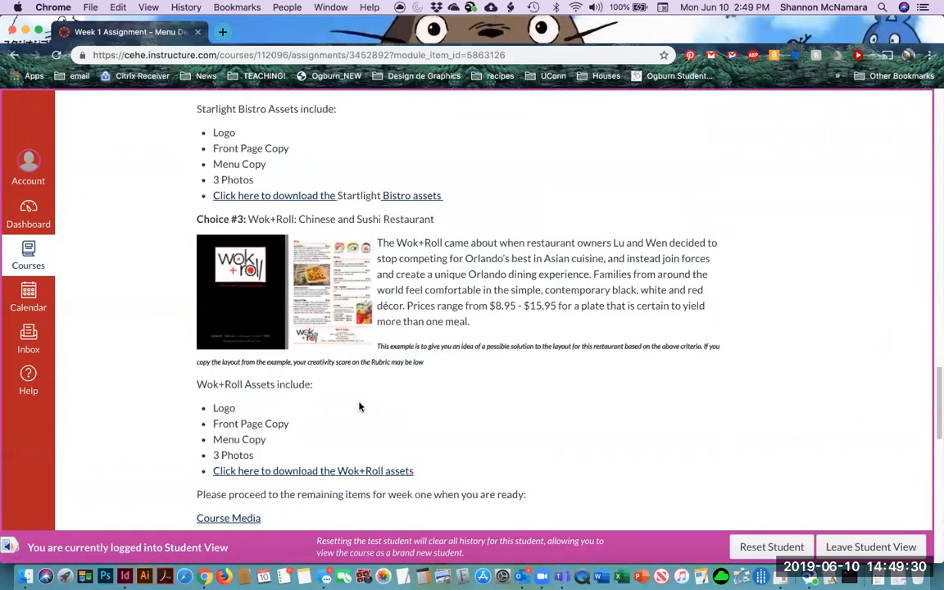
scroll(359, 407, up, 20)
Switch to Finder, open the Restaurant Assets folder inside DES105 and expand the Maxwells folder.
key(super+Tab)
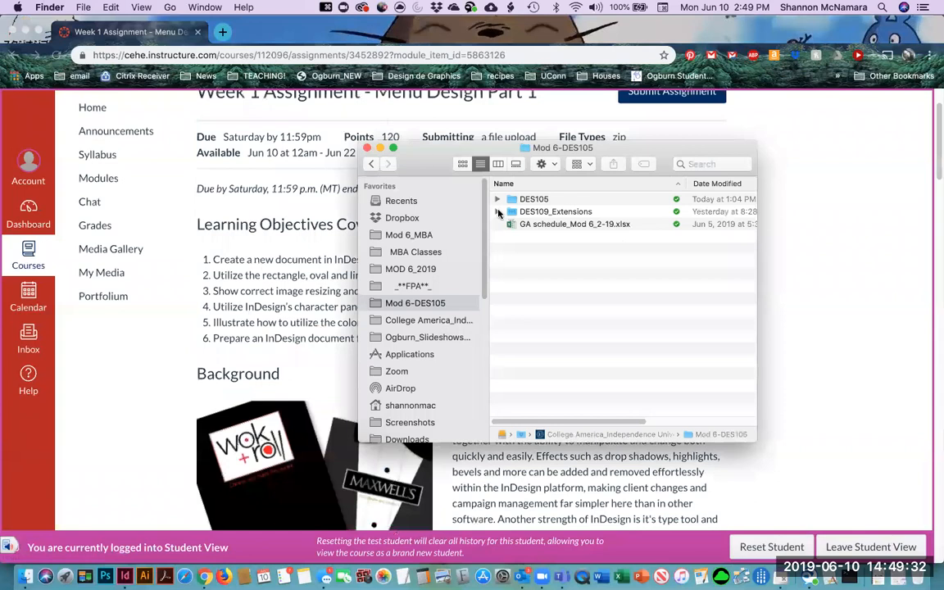
double_click(536, 200)
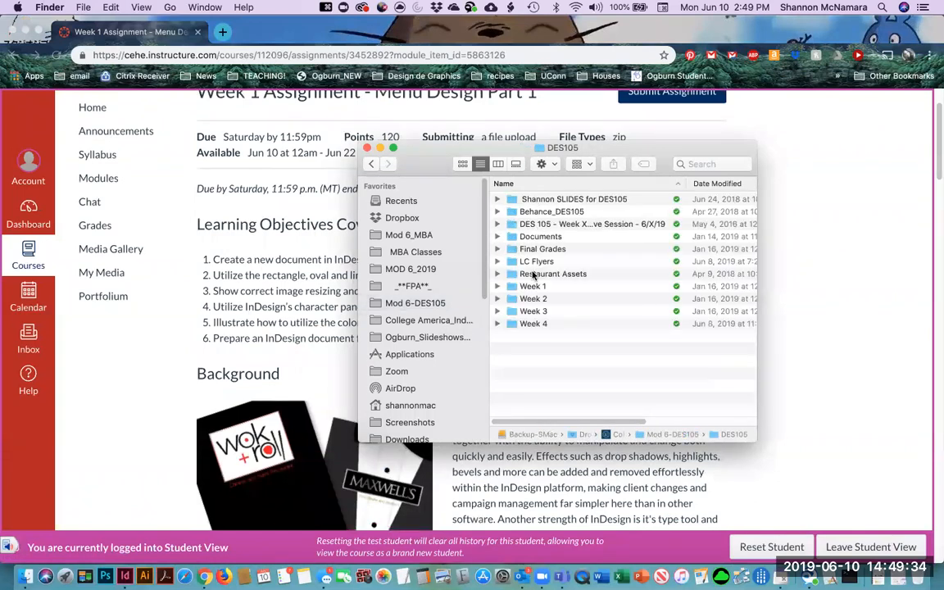
double_click(549, 274)
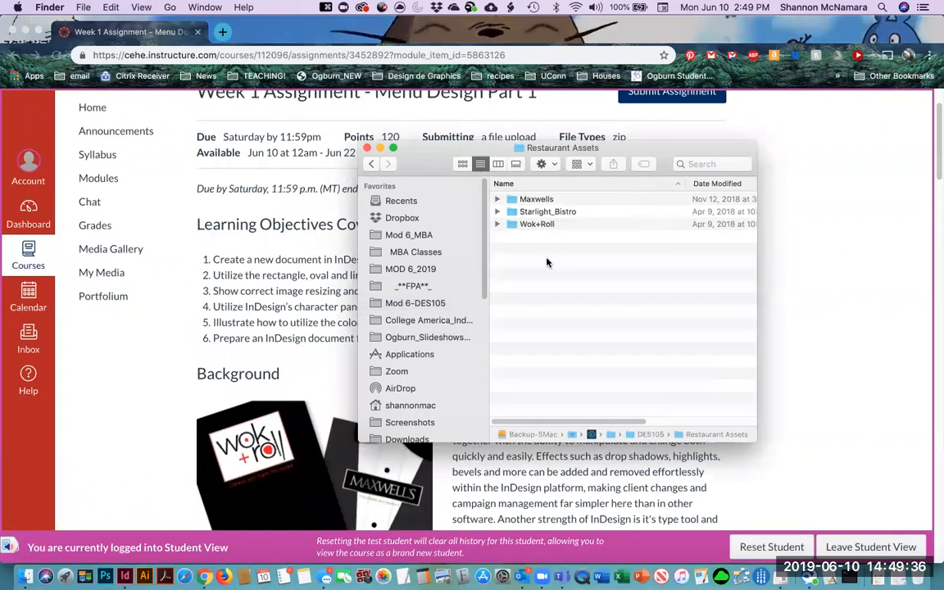
click(526, 198)
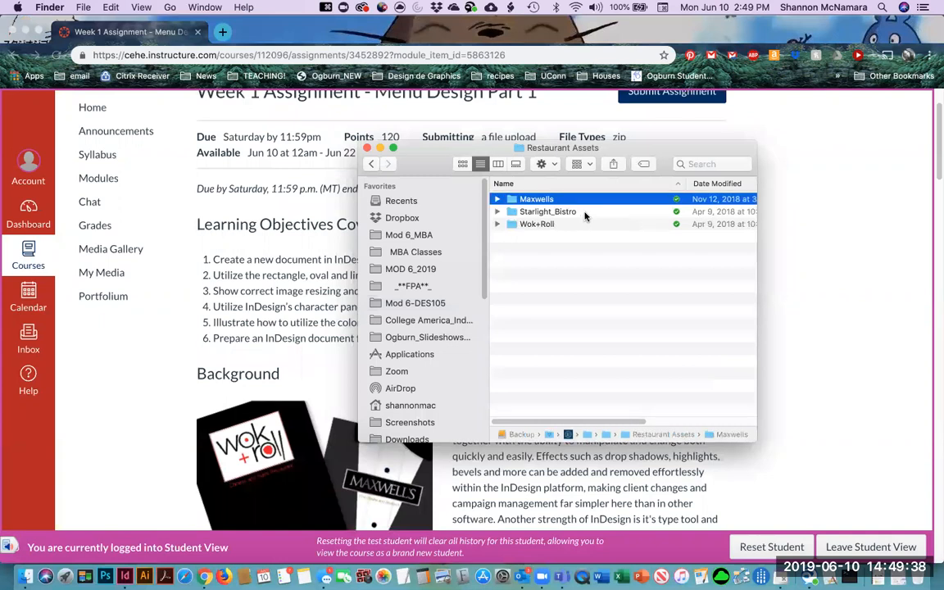
click(498, 201)
Go through the image and example files in the Maxwells folder and preview Maxwell'sLogo.ai.
click(558, 213)
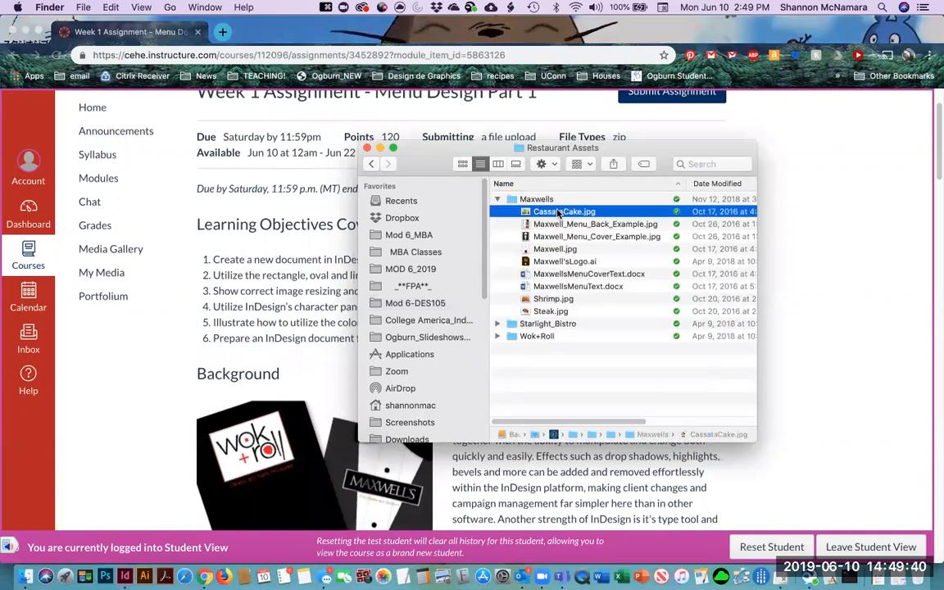
key(Down)
key(Down)
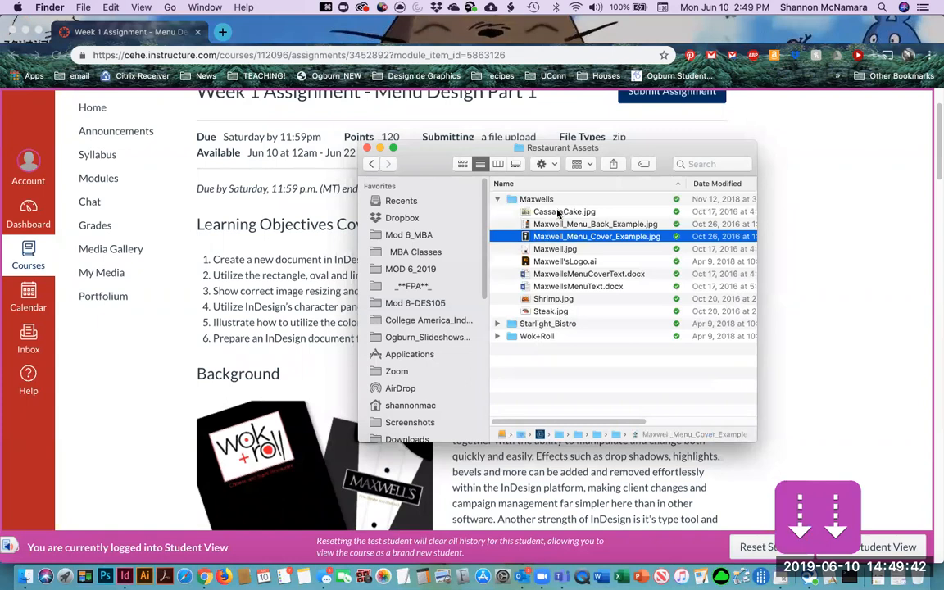
key(Up)
key(Down)
key(Down)
key(Down)
key(Down)
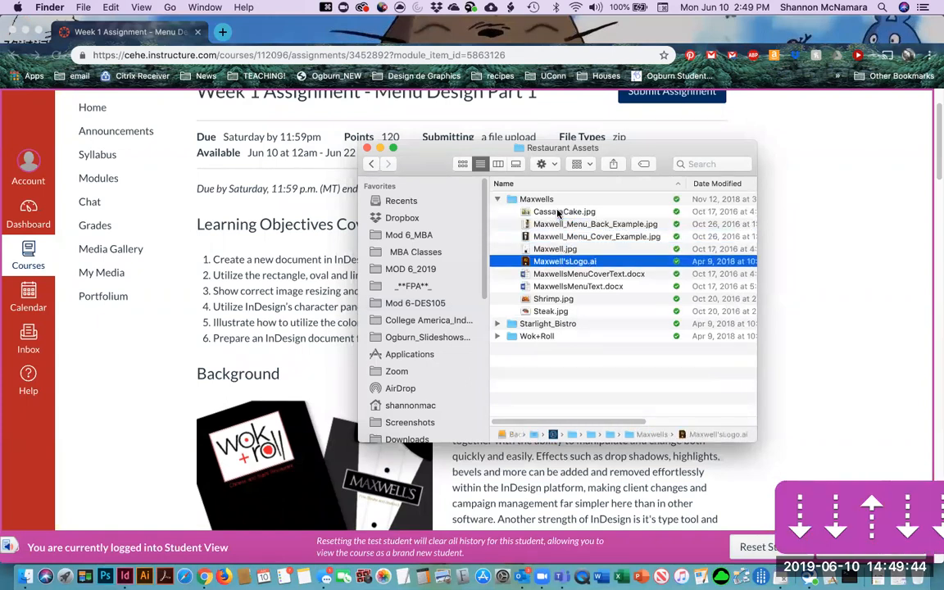
key(Up)
key(space)
key(space)
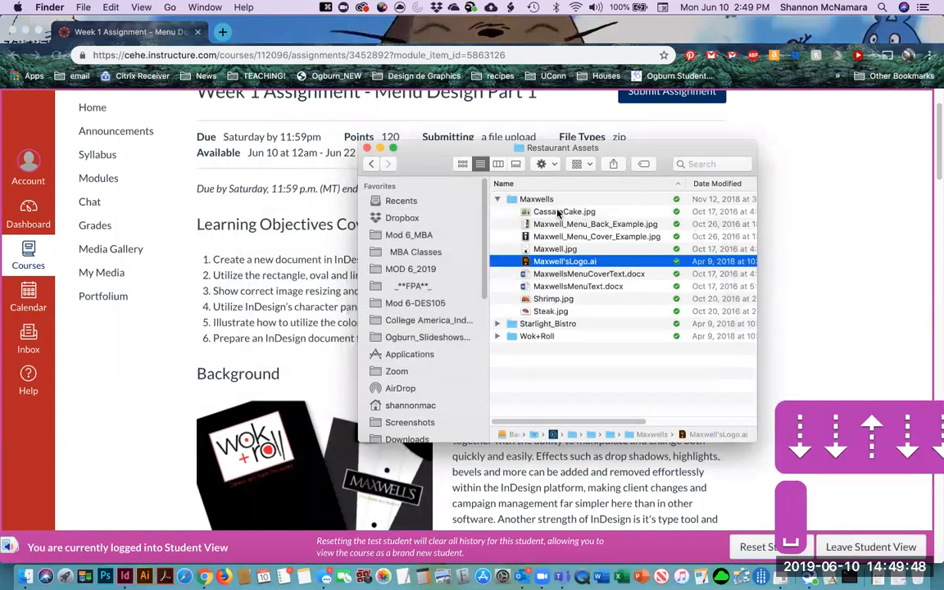
Preview the MaxwellsMenuCoverText.docx and MaxwellsMenuText.docx files to compare the cover copy with the menu copy.
key(Down)
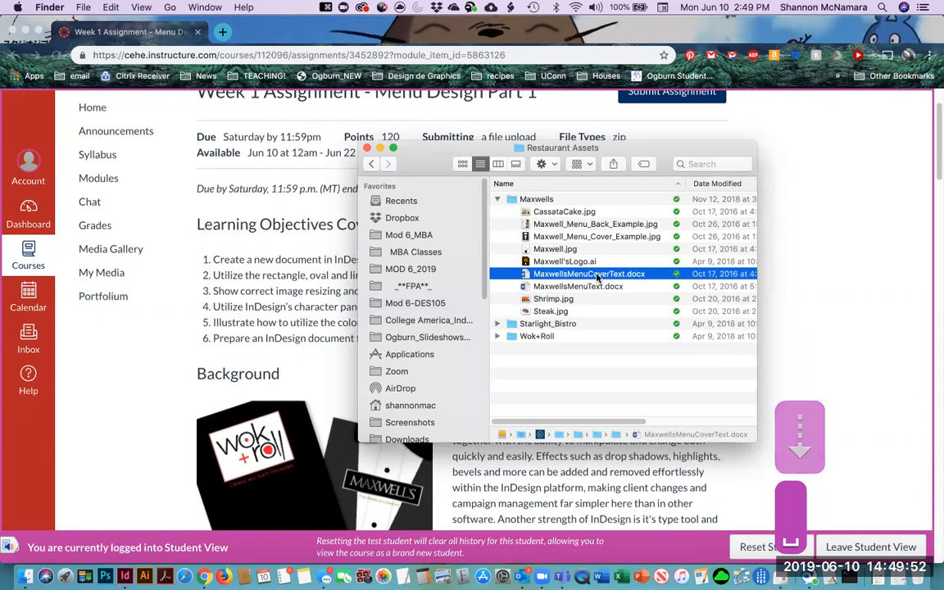
key(space)
key(space)
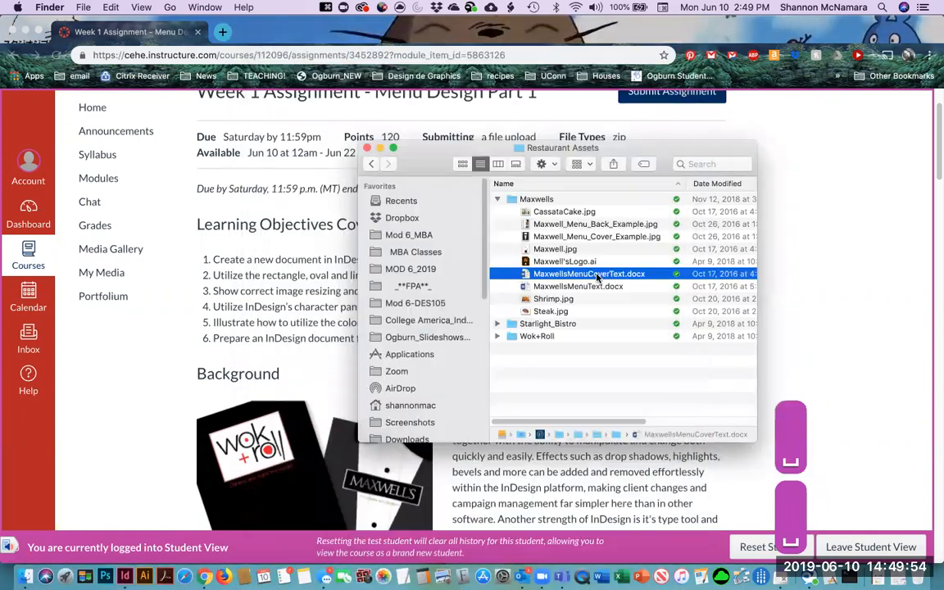
key(Down)
key(space)
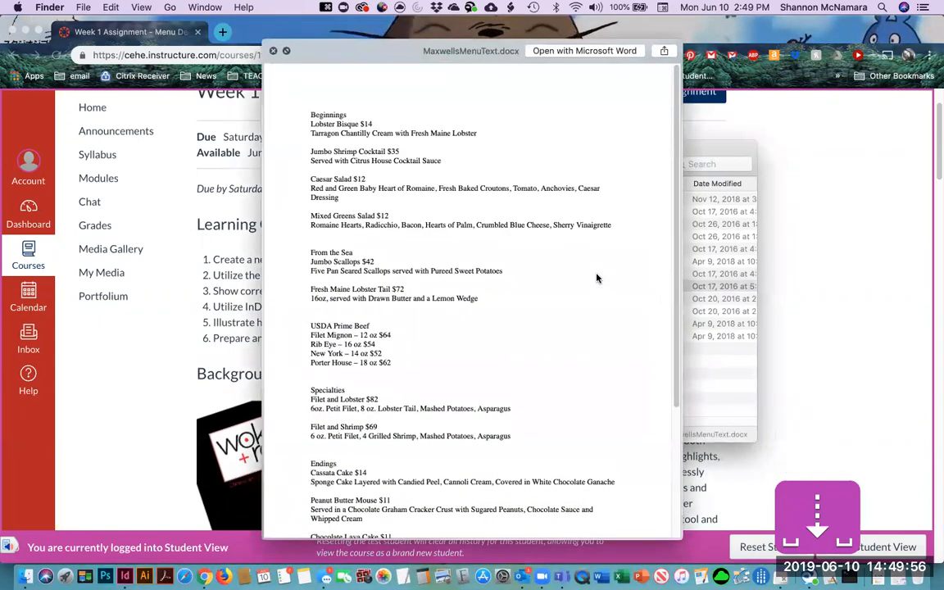
key(Up)
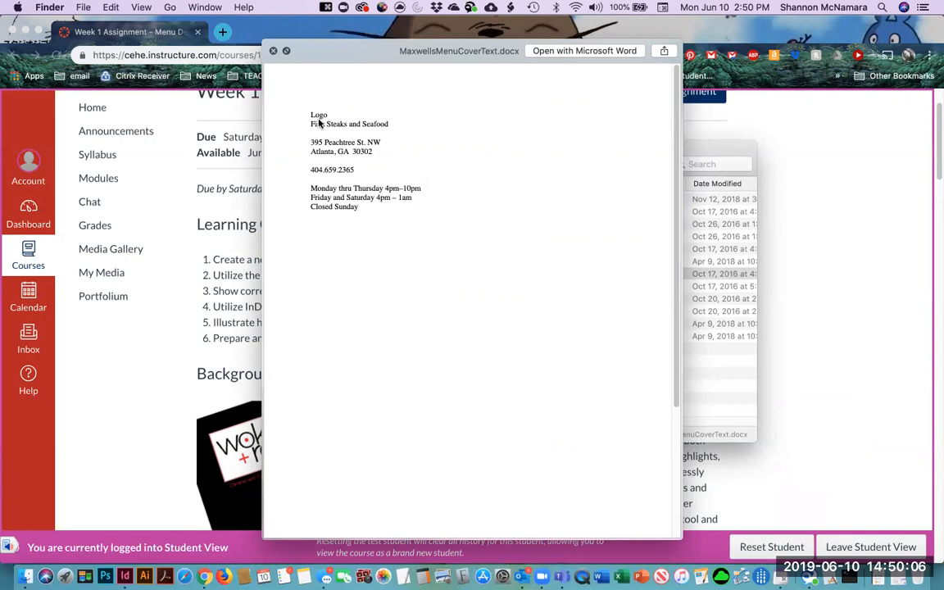
key(space)
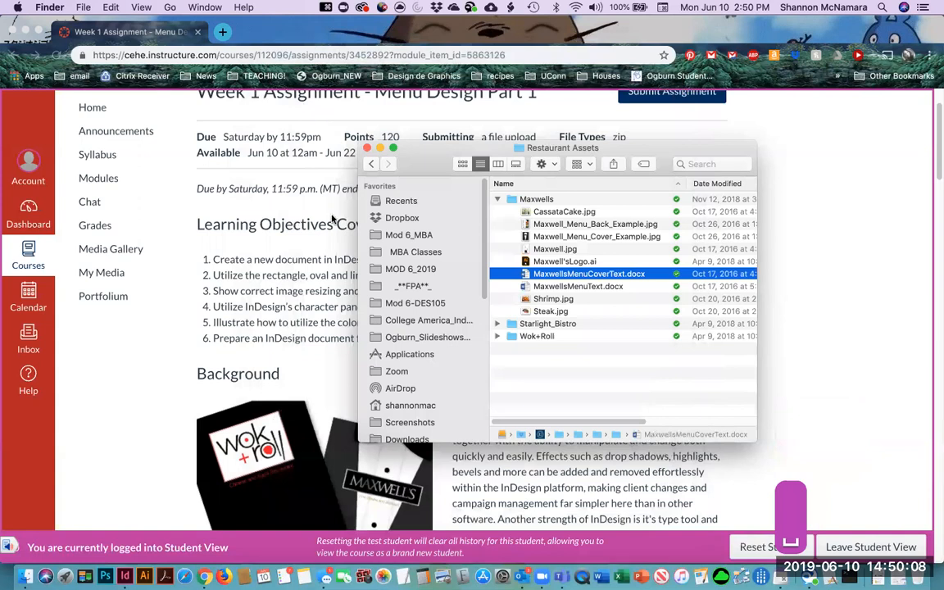
Collapse the Maxwells folder, go back up to DES105 and open the assignment_instructor folder inside Week 1.
click(496, 200)
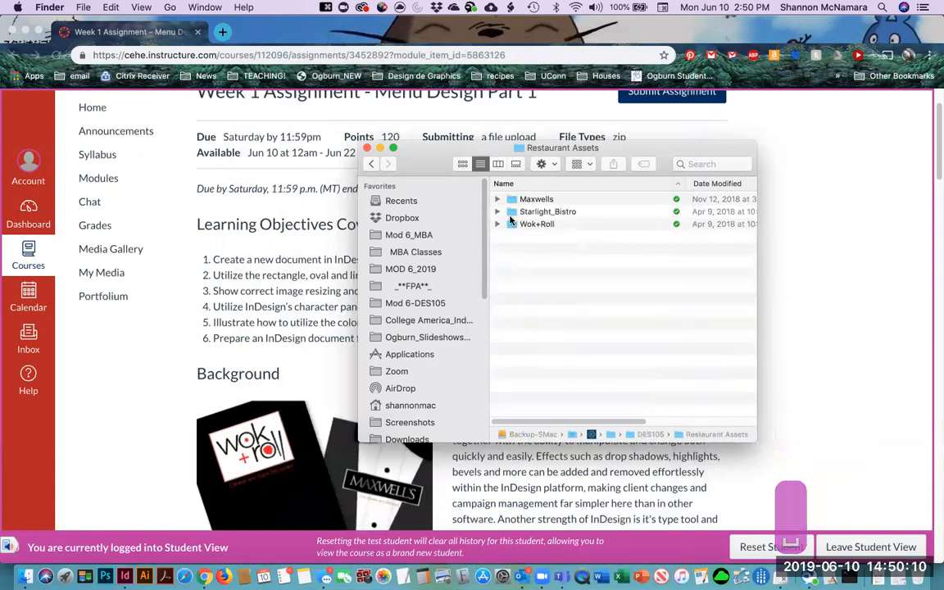
super+click(545, 155)
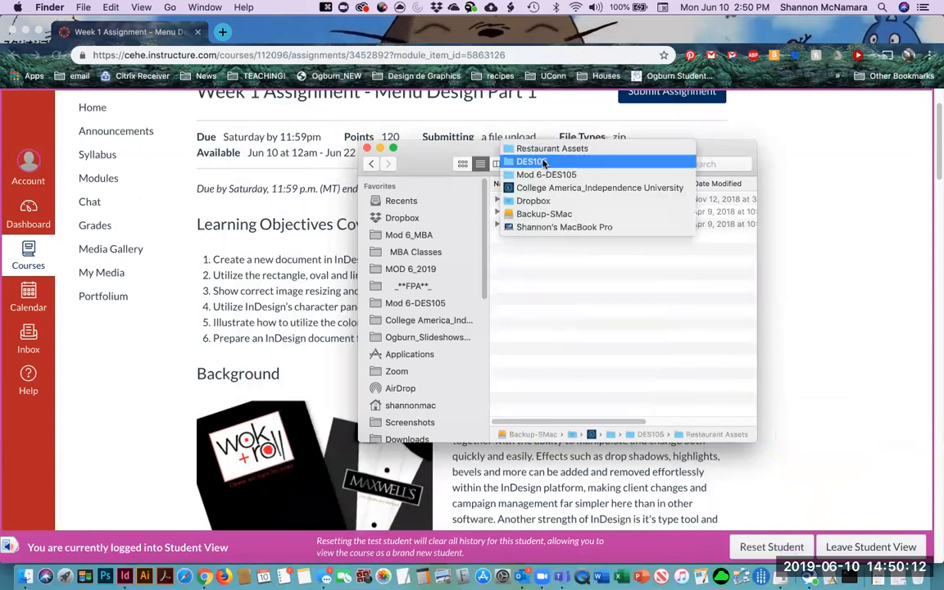
click(541, 159)
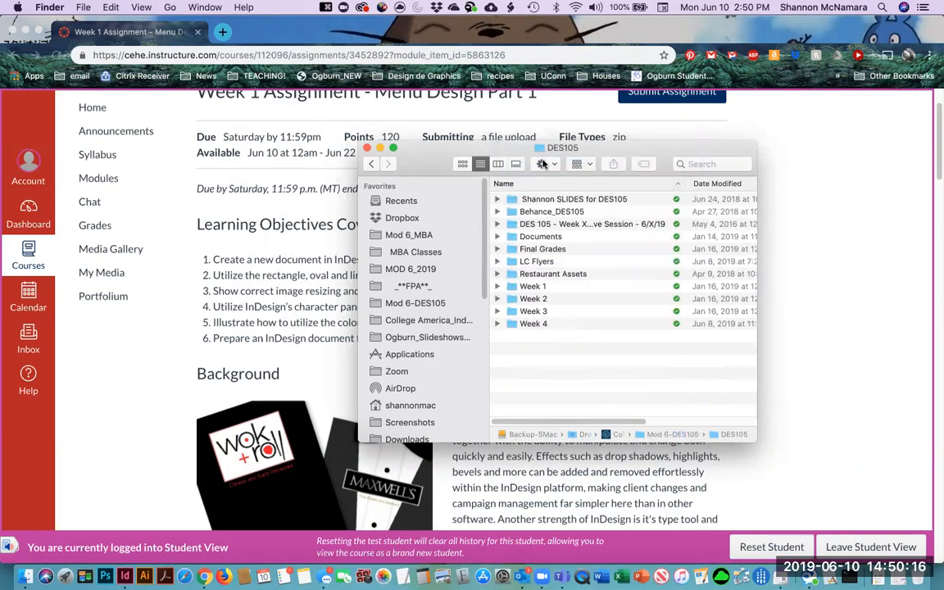
double_click(533, 286)
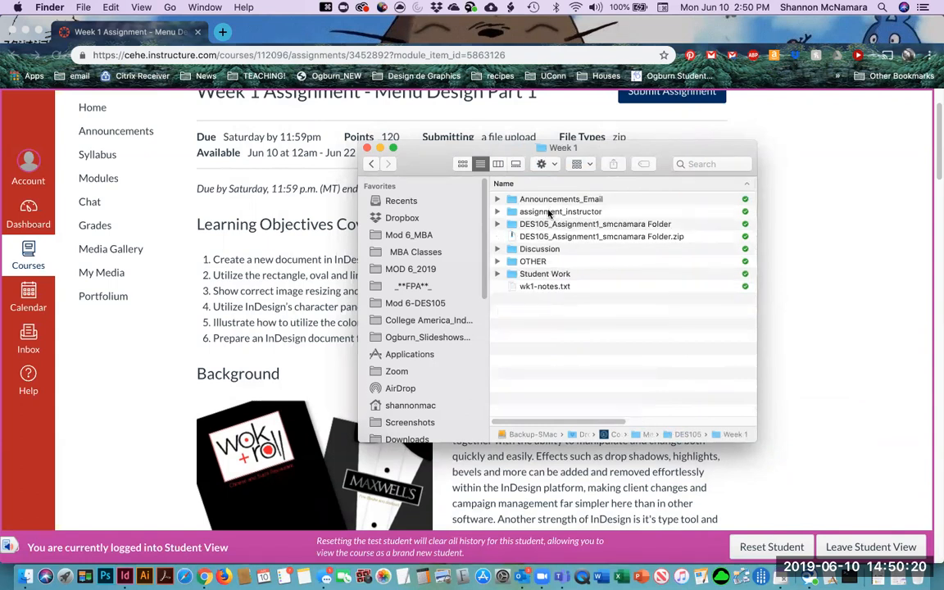
double_click(553, 214)
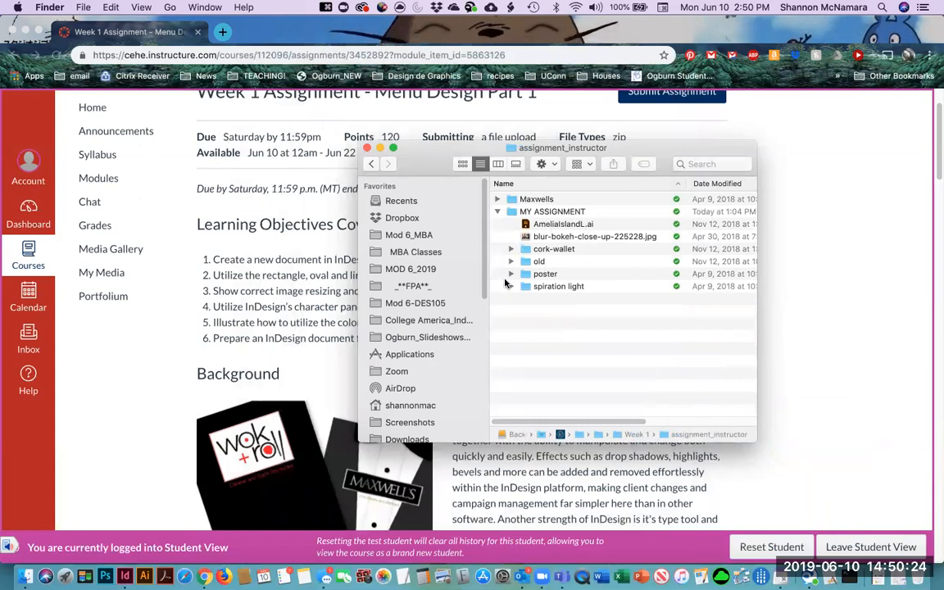
Preview the blur-bokeh-close-up-225228.jpg photo in the MY ASSIGNMENT folder.
click(568, 237)
key(space)
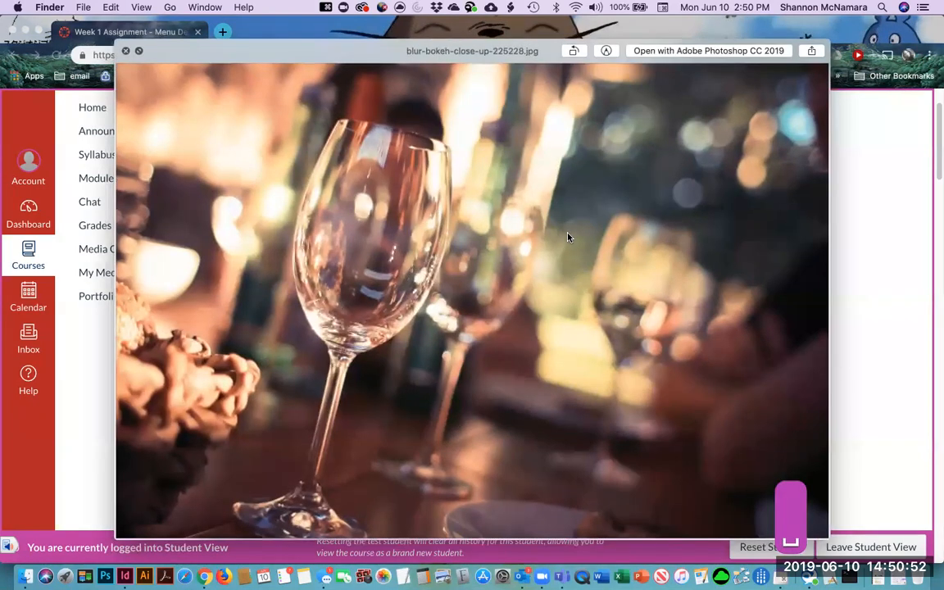
key(space)
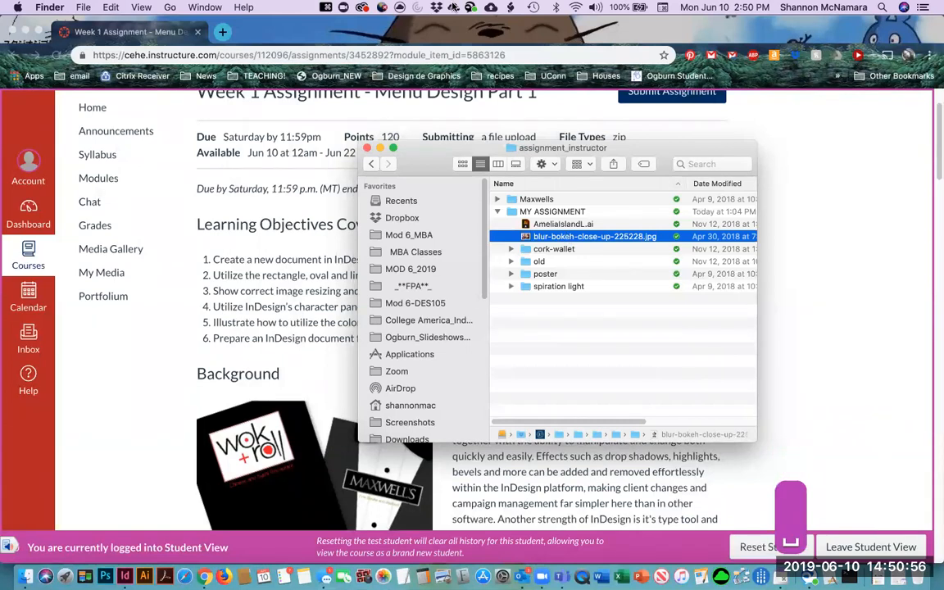
Switch to the other Chrome window, search Unsplash for "fancy restaurant" and browse the photos.
click(242, 42)
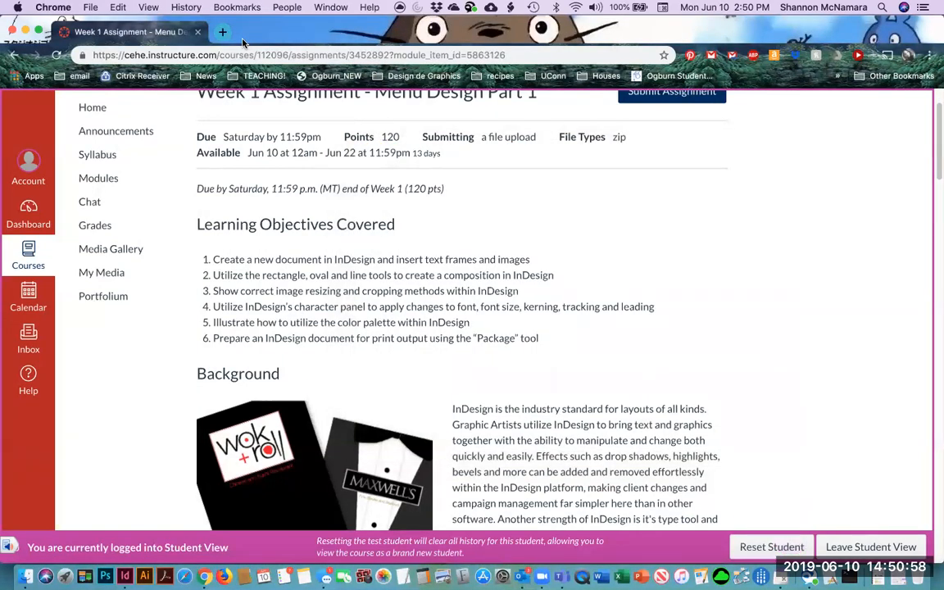
key(super+grave)
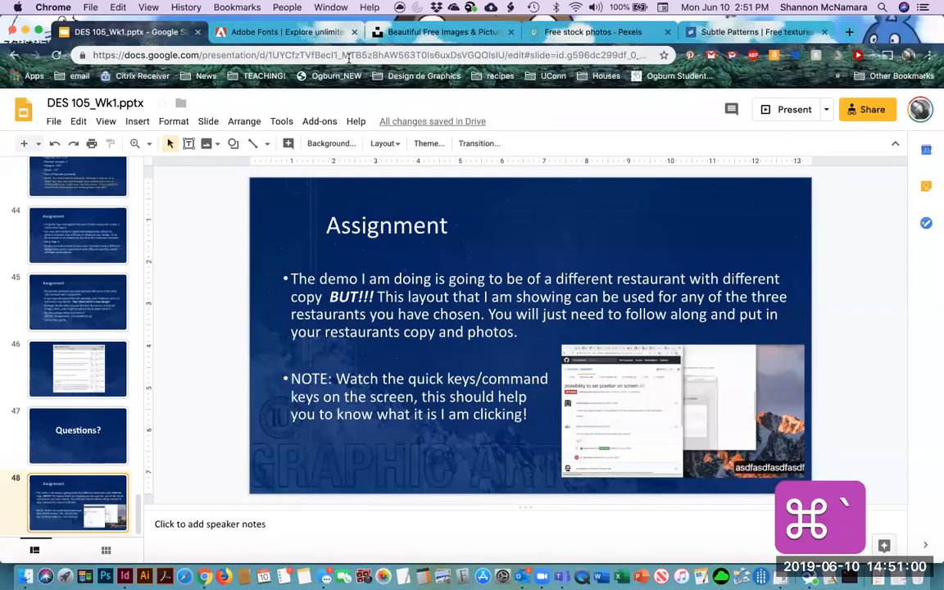
click(419, 33)
click(281, 378)
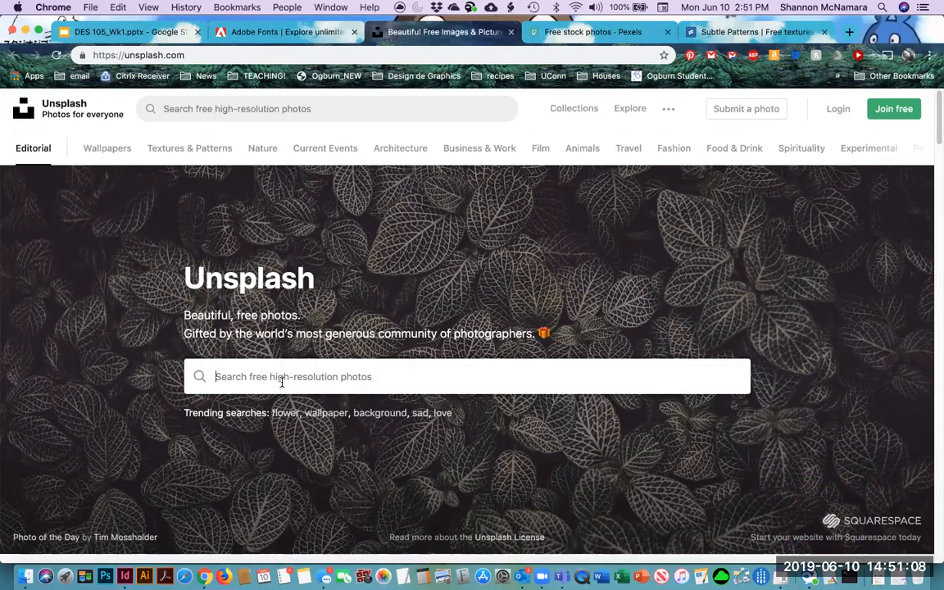
text(fancy rest)
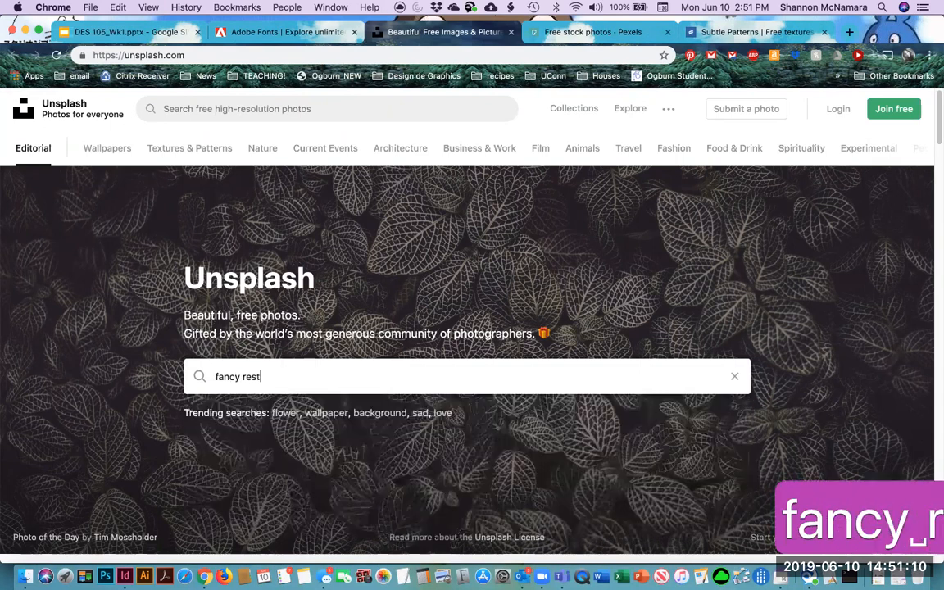
text(aurant)
key(Return)
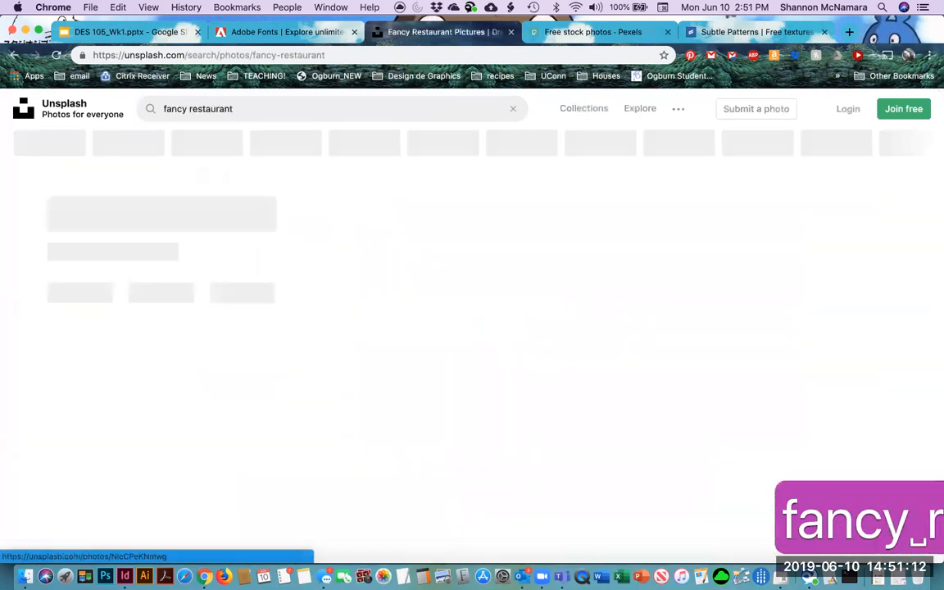
scroll(544, 262, down, 5)
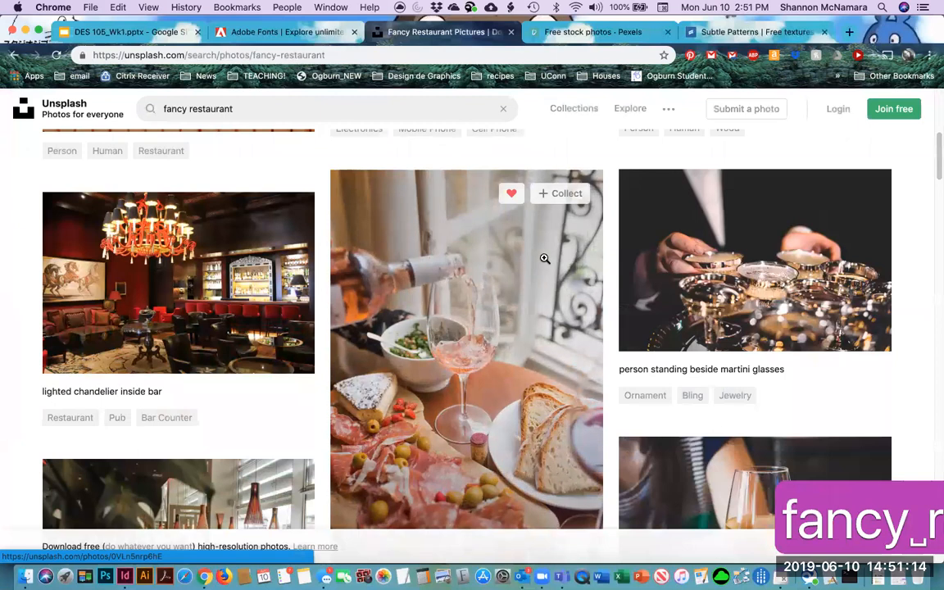
scroll(492, 291, down, 3)
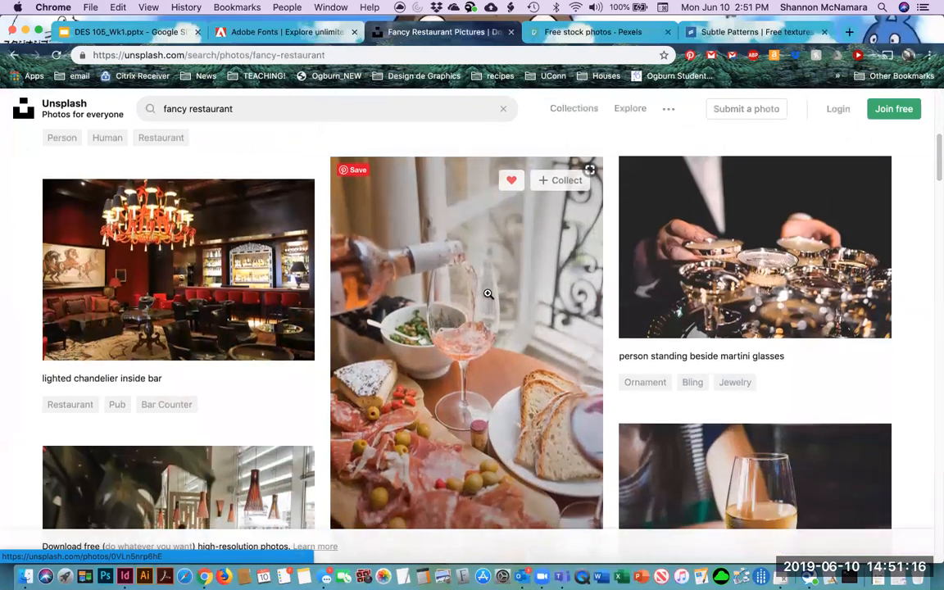
scroll(487, 293, down, 4)
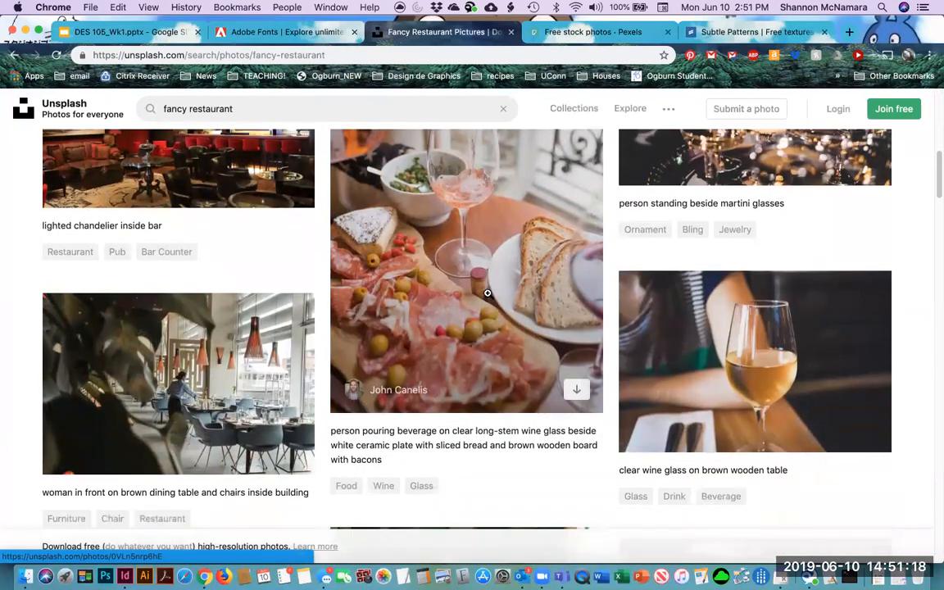
Browse the "fancy restaurant" photo results on Unsplash for an image that suits the menu cover.
scroll(523, 261, down, 4)
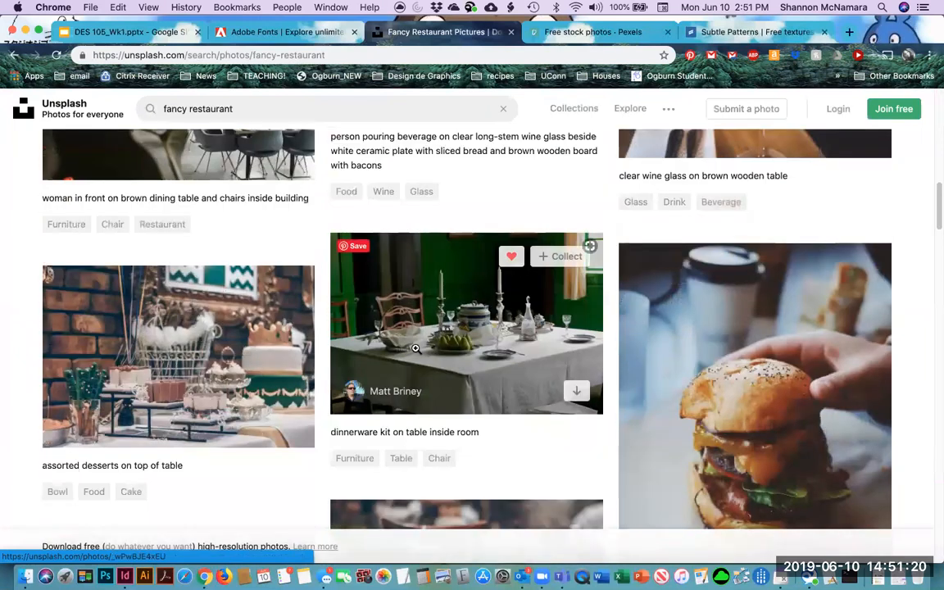
scroll(418, 351, down, 3)
scroll(418, 352, down, 4)
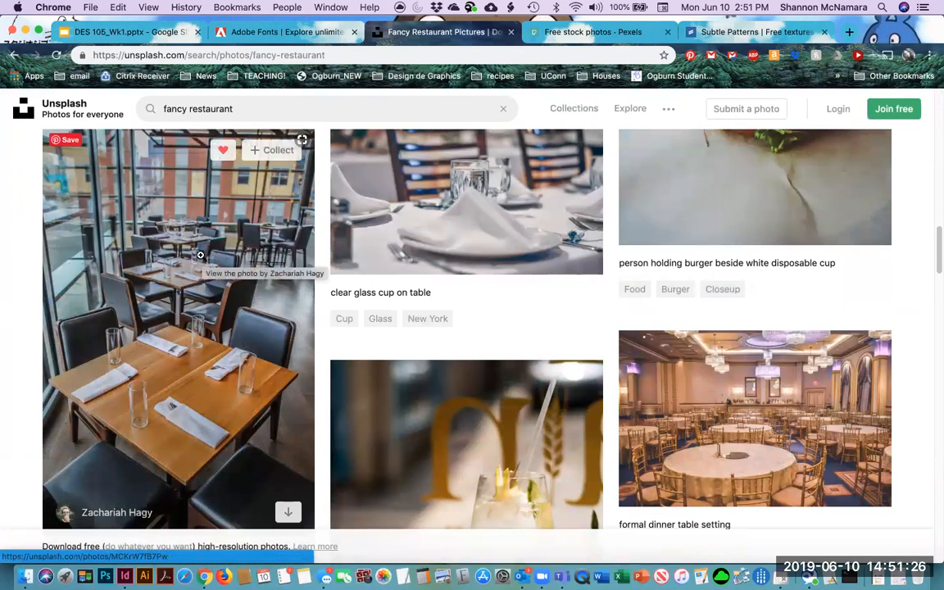
scroll(246, 246, down, 5)
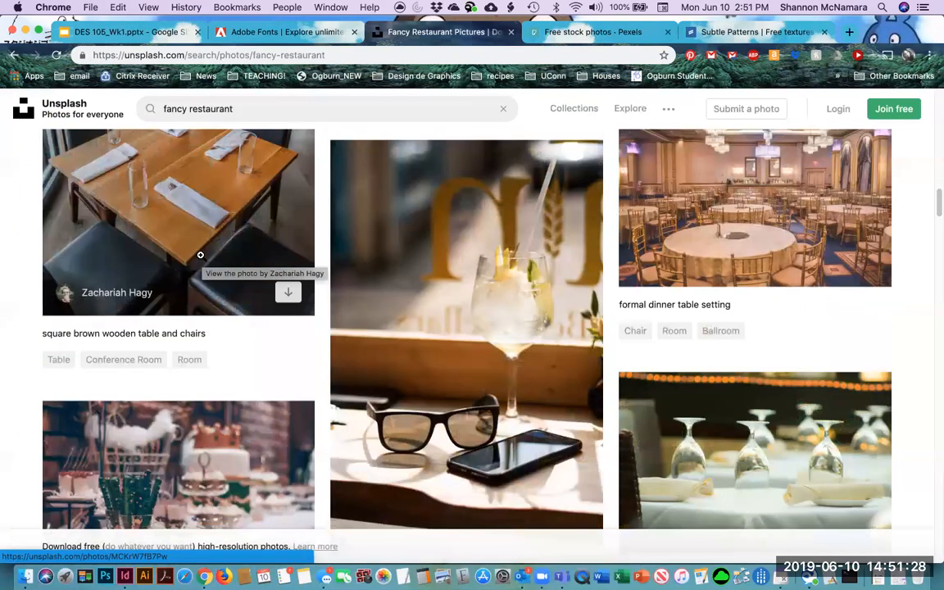
scroll(222, 243, down, 1)
scroll(222, 243, down, 3)
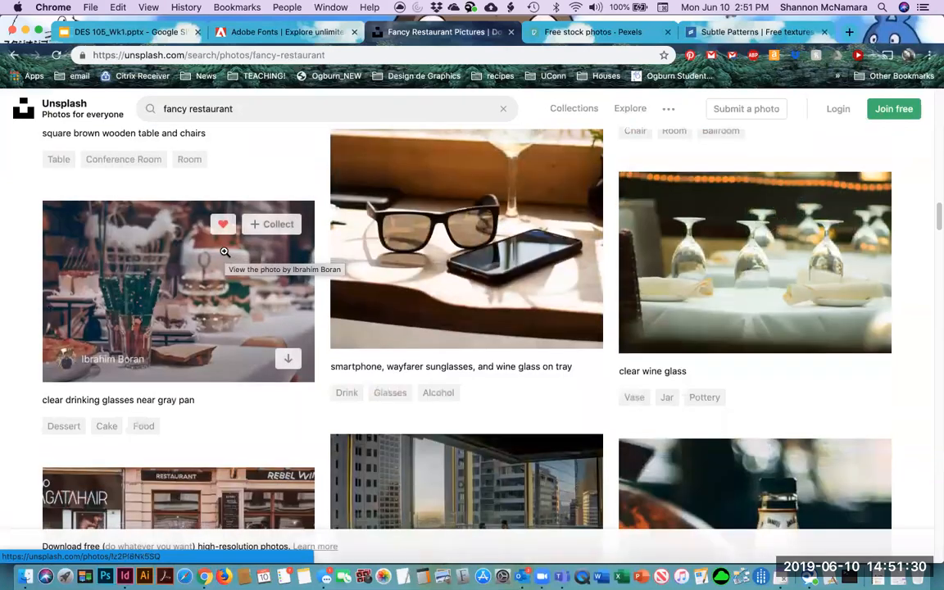
scroll(223, 250, down, 4)
scroll(224, 261, down, 5)
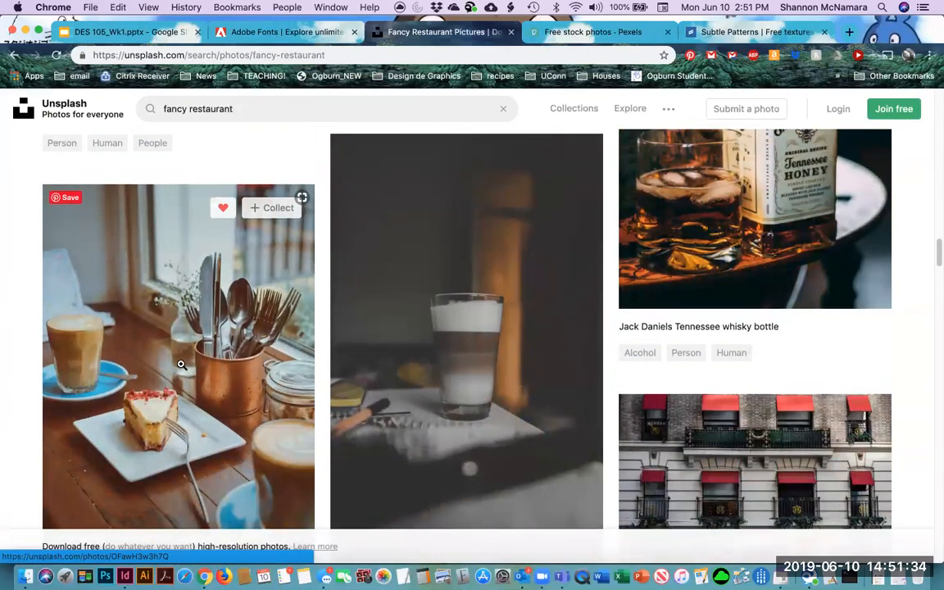
scroll(182, 361, down, 5)
Open the Unsplash photo of sliced cake on a square plate beside a window and download it for free.
scroll(187, 360, up, 3)
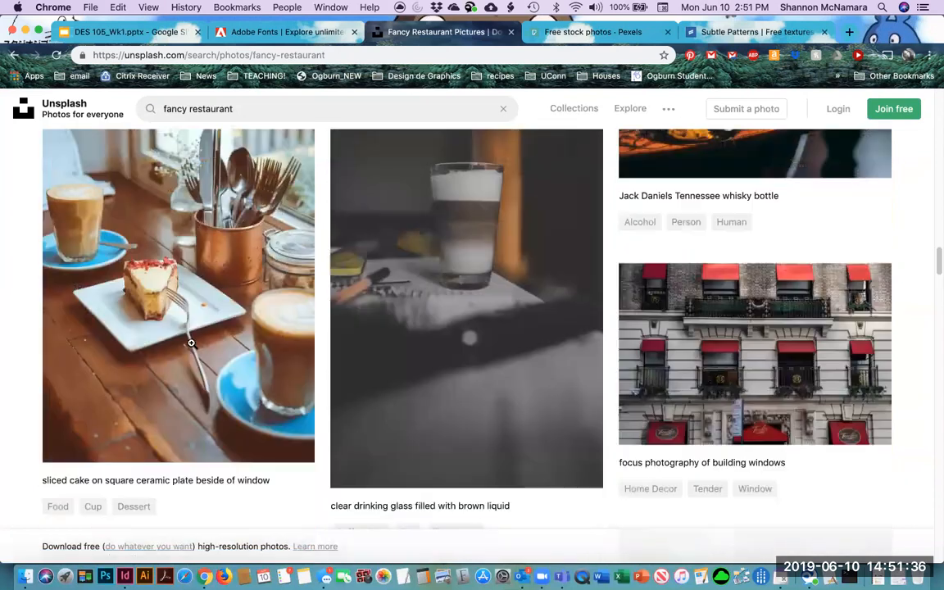
scroll(191, 335, up, 3)
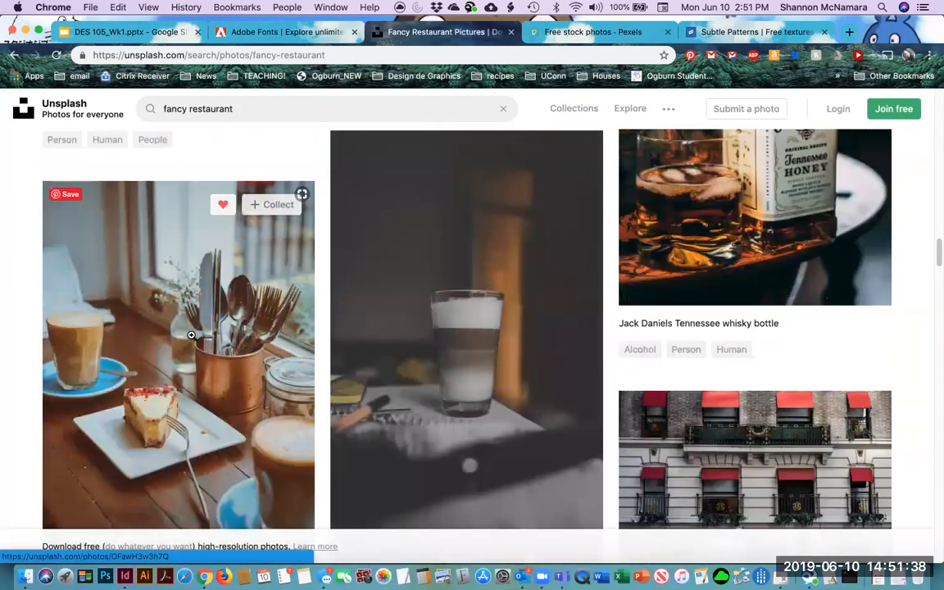
click(187, 312)
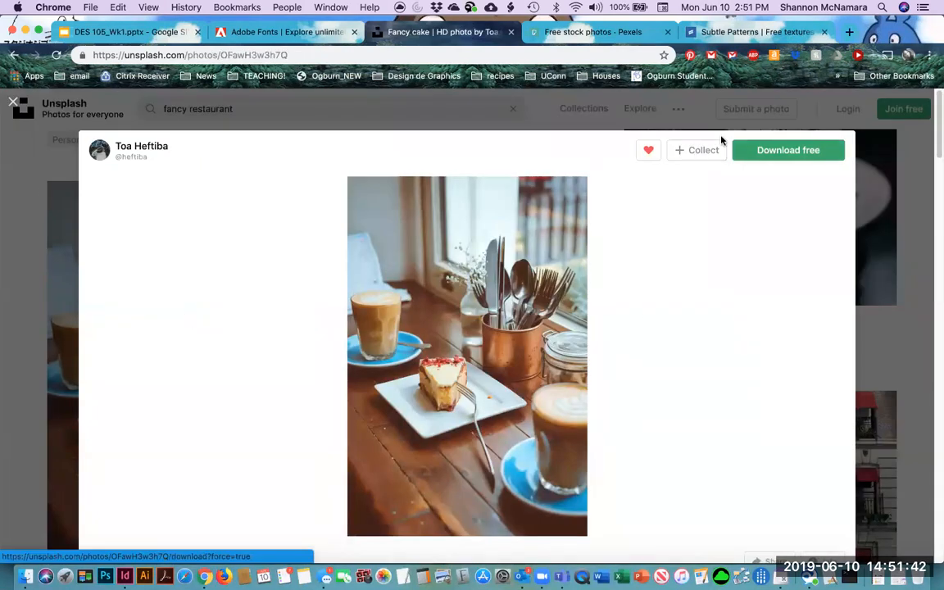
click(777, 151)
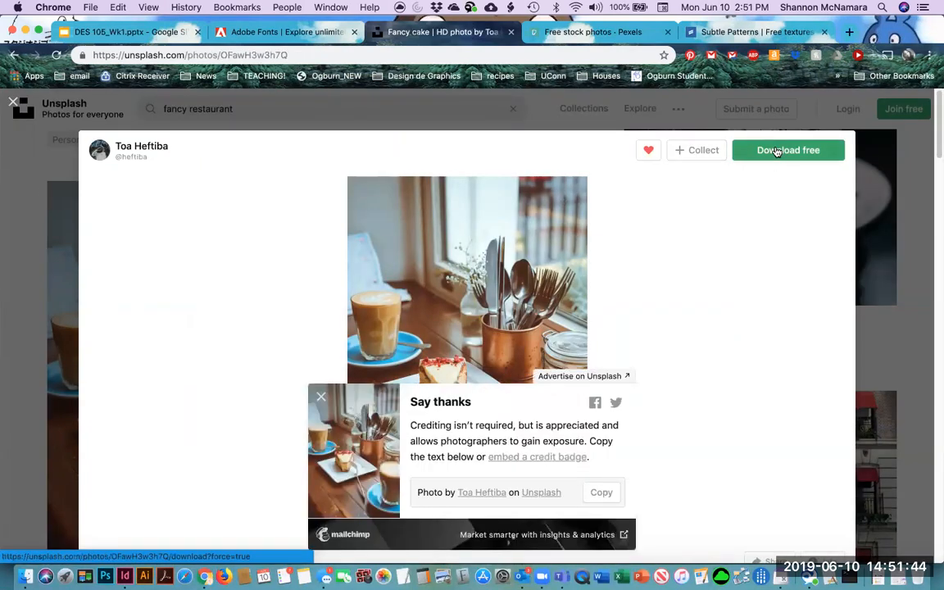
In Finder, move the downloaded Unsplash photo from Downloads into the MY ASSIGNMENT folder, using a second Finder window beside assignment_instructor.
click(25, 576)
drag(484, 151, 281, 112)
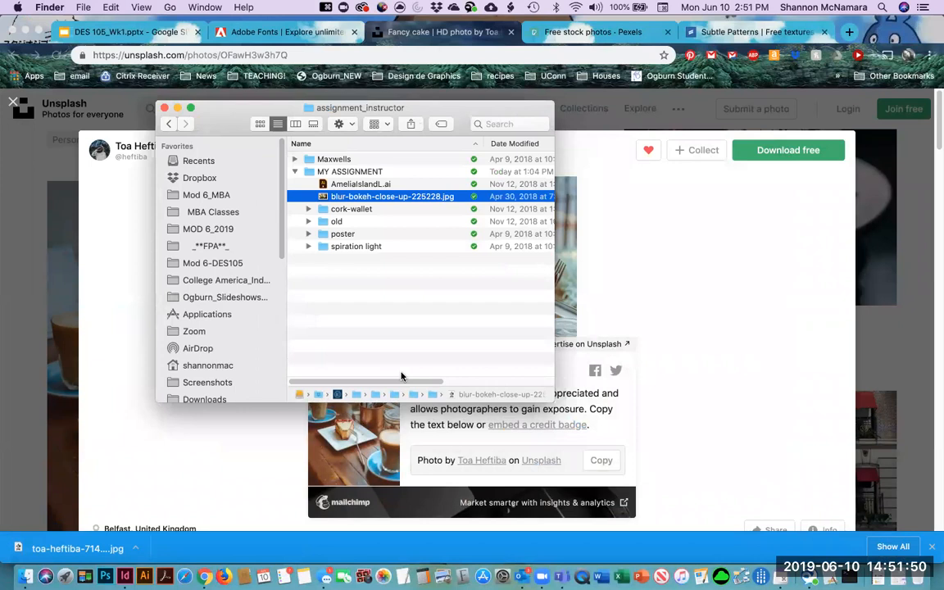
key(super+n)
drag(106, 139, 654, 114)
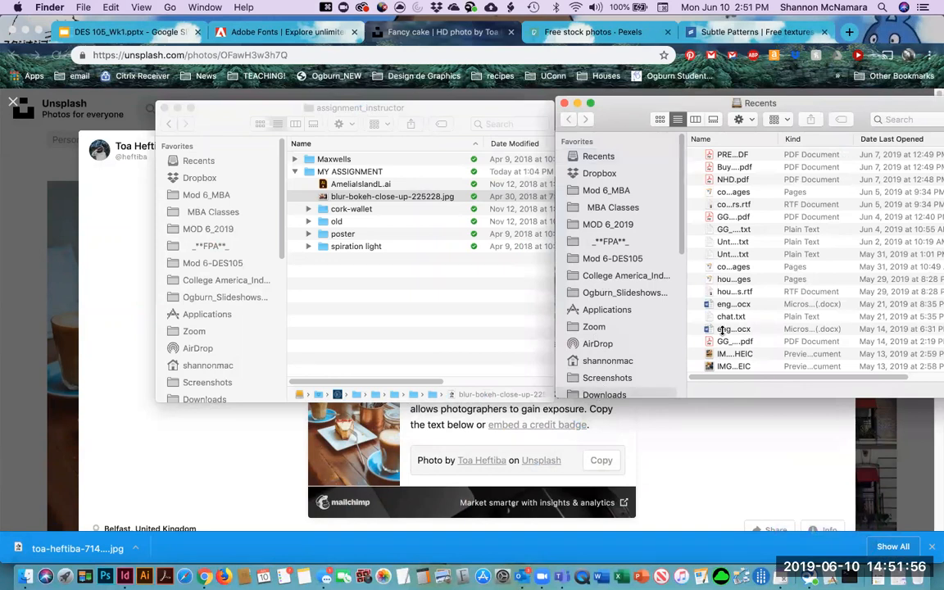
click(601, 394)
drag(716, 163, 328, 172)
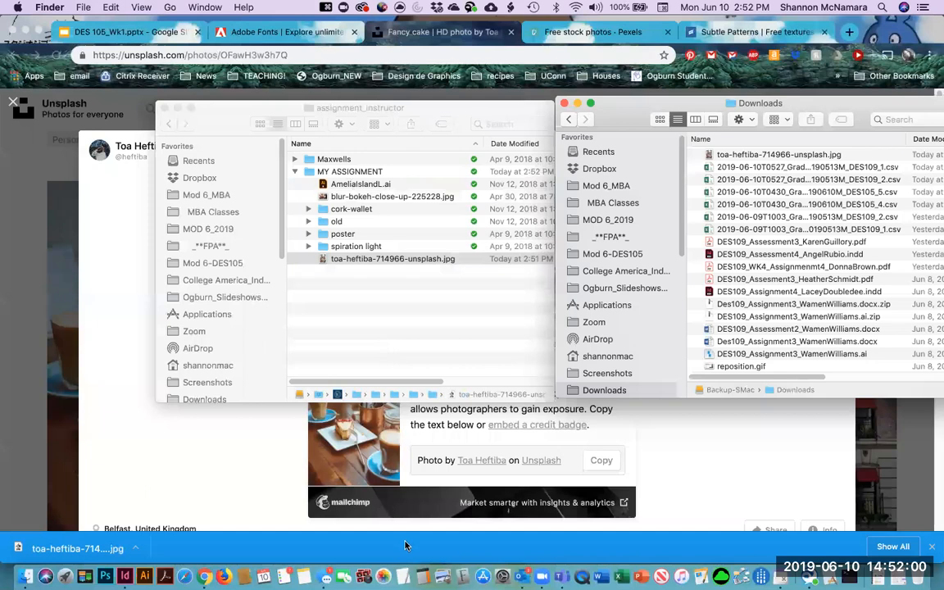
click(322, 106)
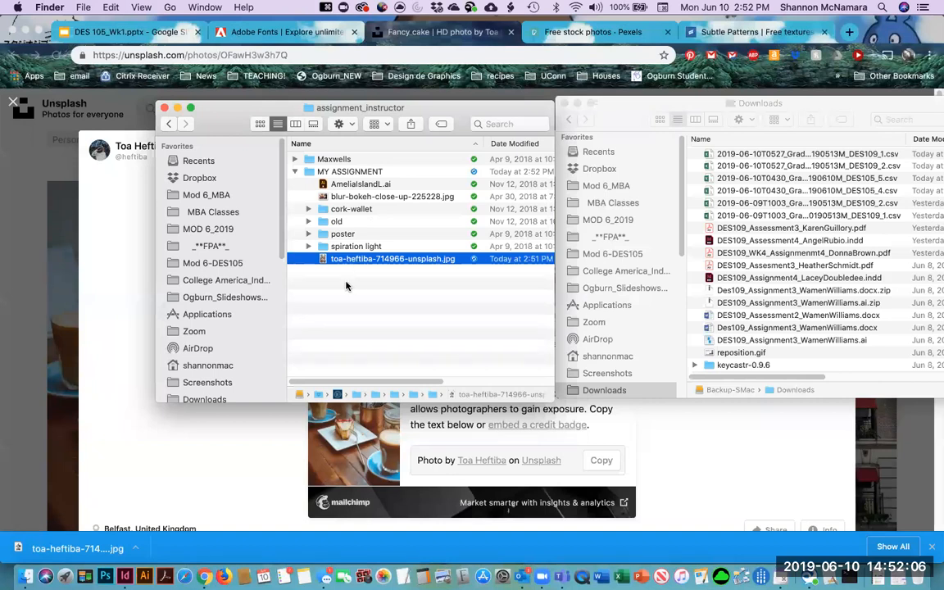
Check the dimensions and color space of blur-bokeh-close-up-225228.jpg in its file information, and close the information window.
click(392, 199)
key(super+i)
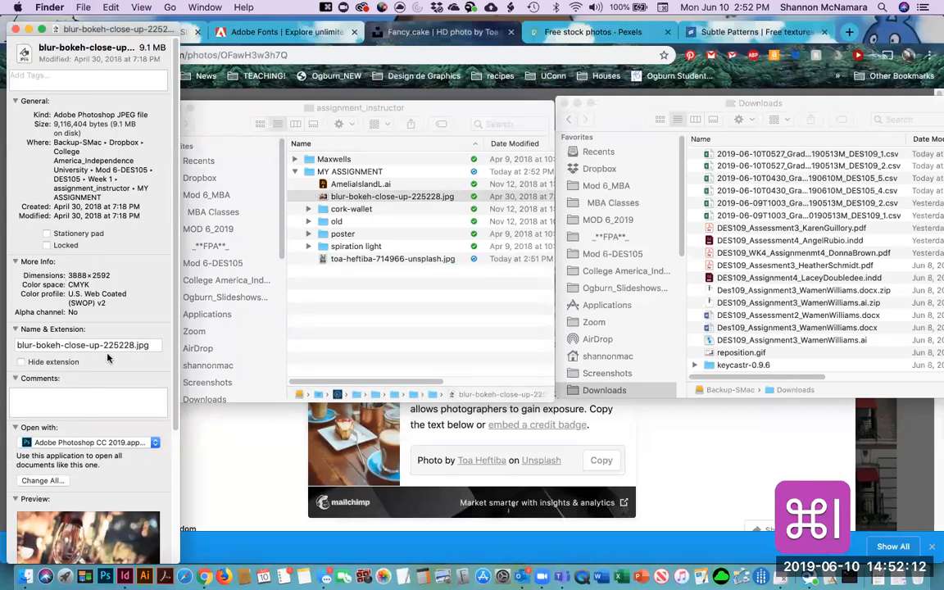
scroll(107, 358, down, 5)
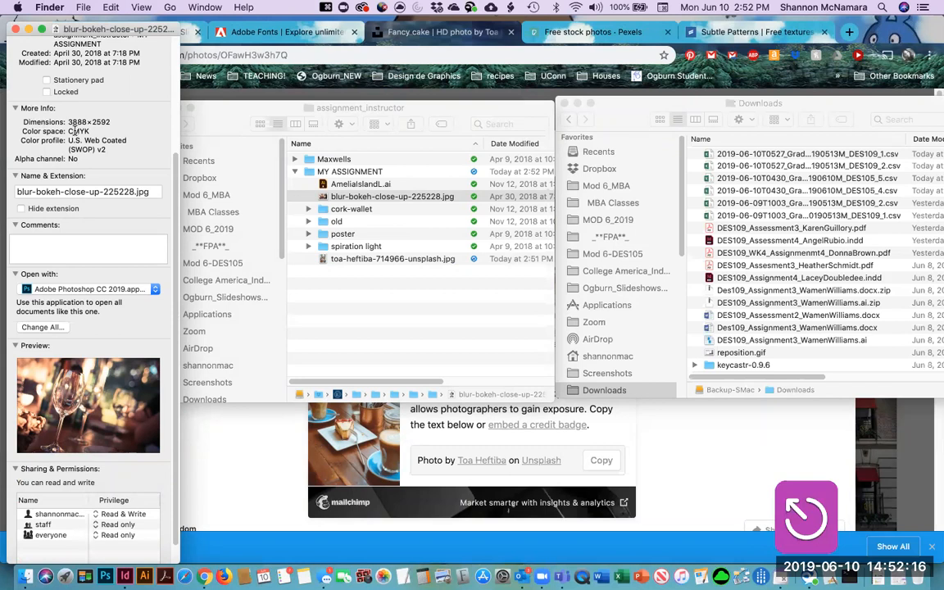
click(15, 29)
Open the Unsplash cake photo from MY ASSIGNMENT in Photoshop and convert it to CMYK color mode.
click(354, 260)
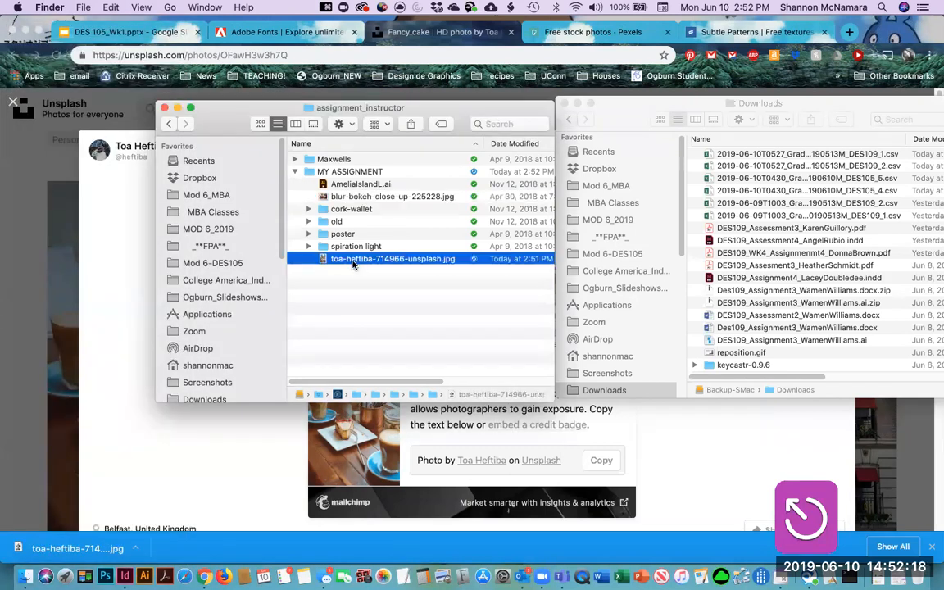
drag(354, 262, 343, 259)
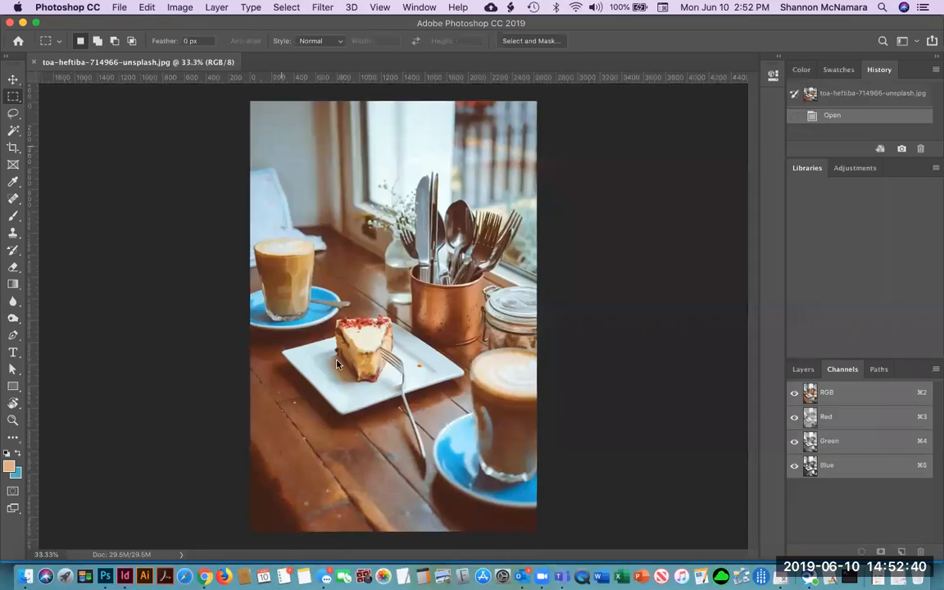
click(177, 8)
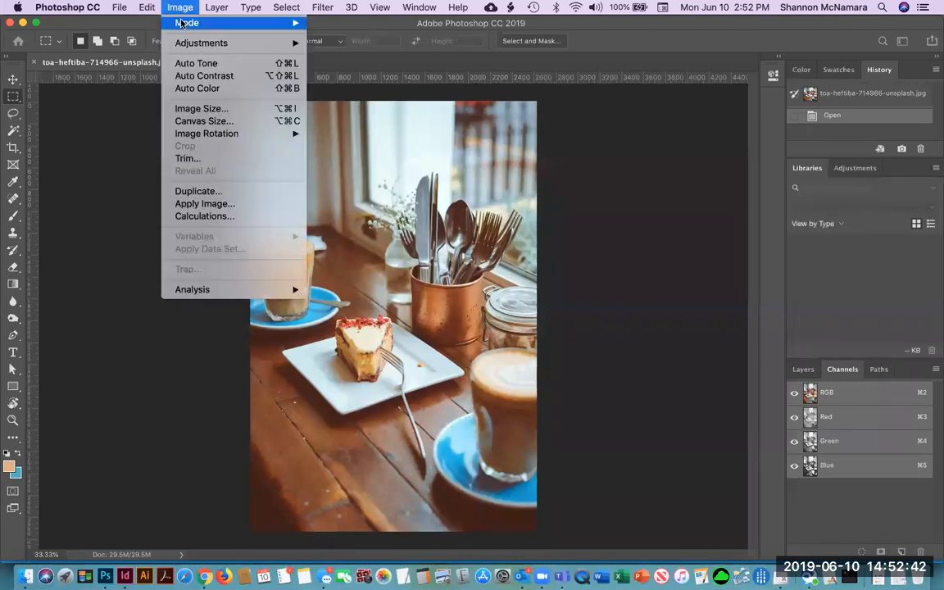
mouse_move(184, 23)
click(356, 89)
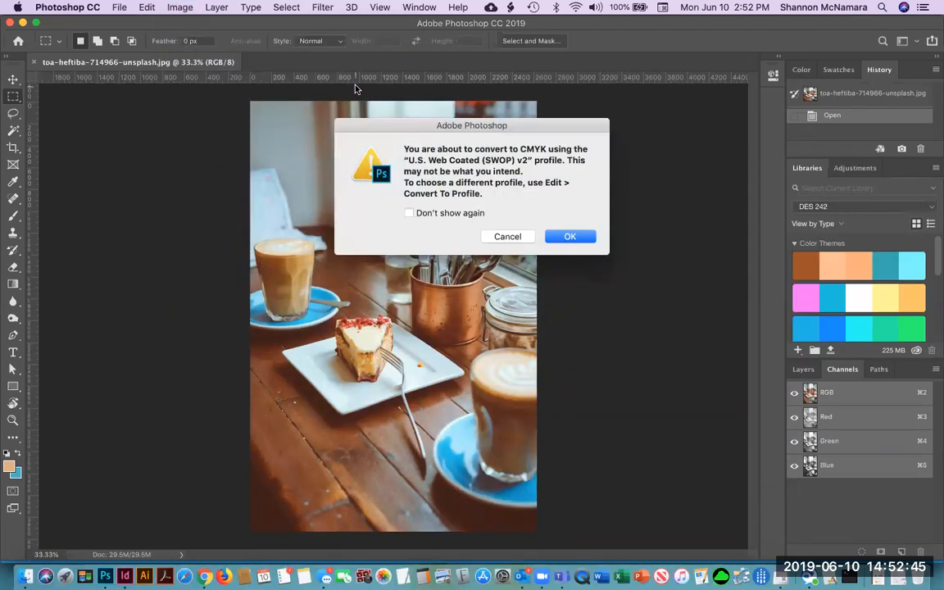
click(572, 235)
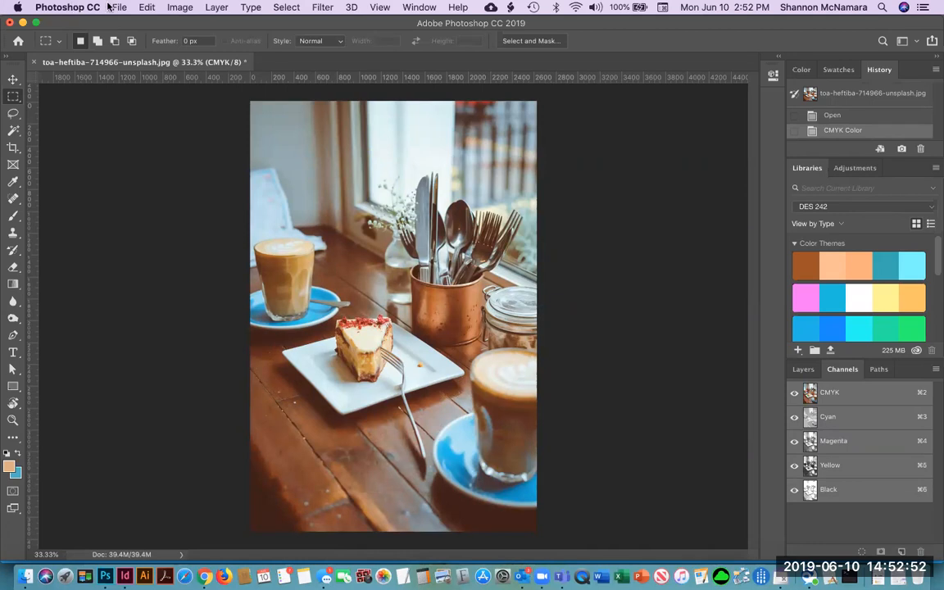
Set the cake photo's resolution to 300 pixels per inch with resampling off.
click(175, 7)
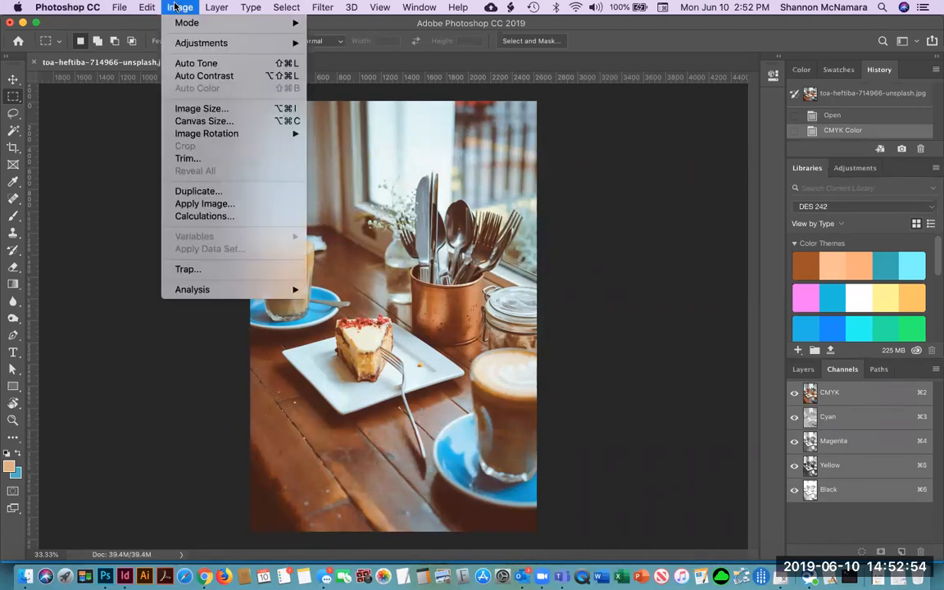
click(187, 108)
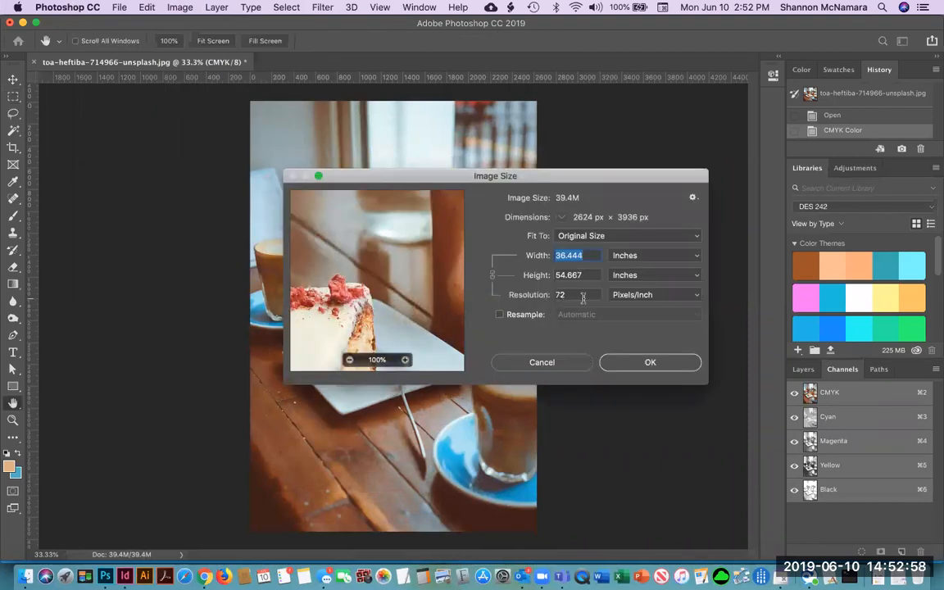
click(582, 298)
text(300)
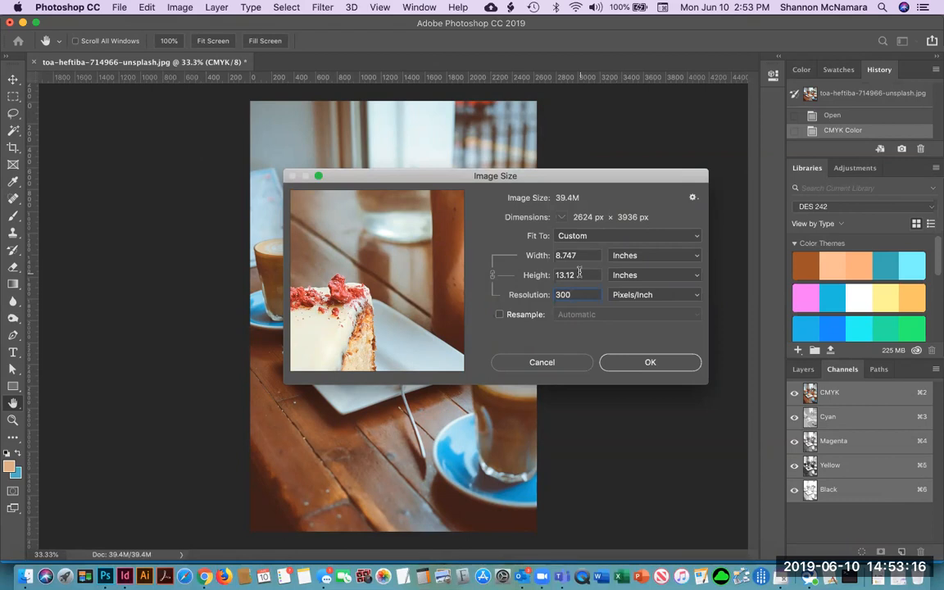
click(650, 363)
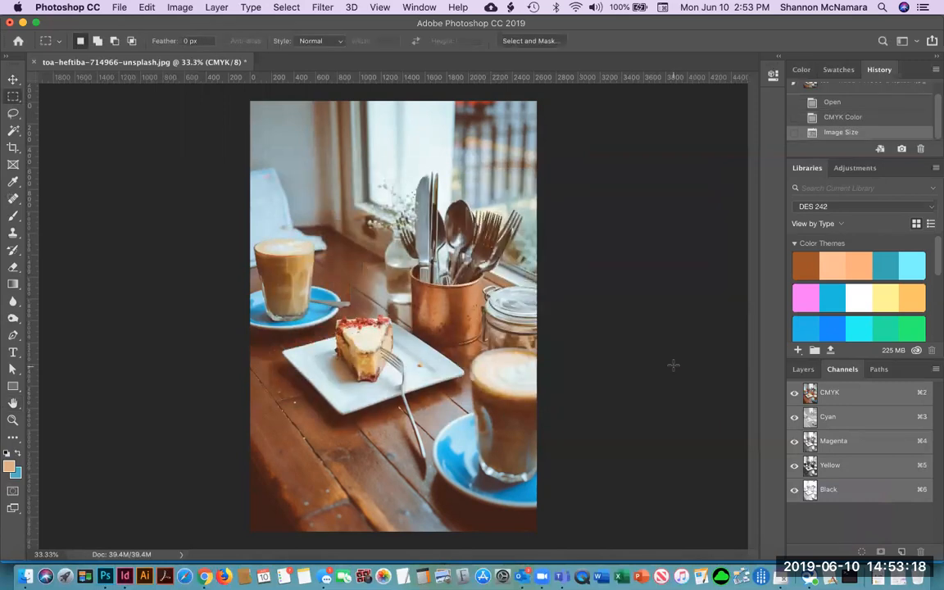
Save the photo as a JPEG at Maximum quality 12 in MY ASSIGNMENT, replacing the existing file, and close it.
click(120, 7)
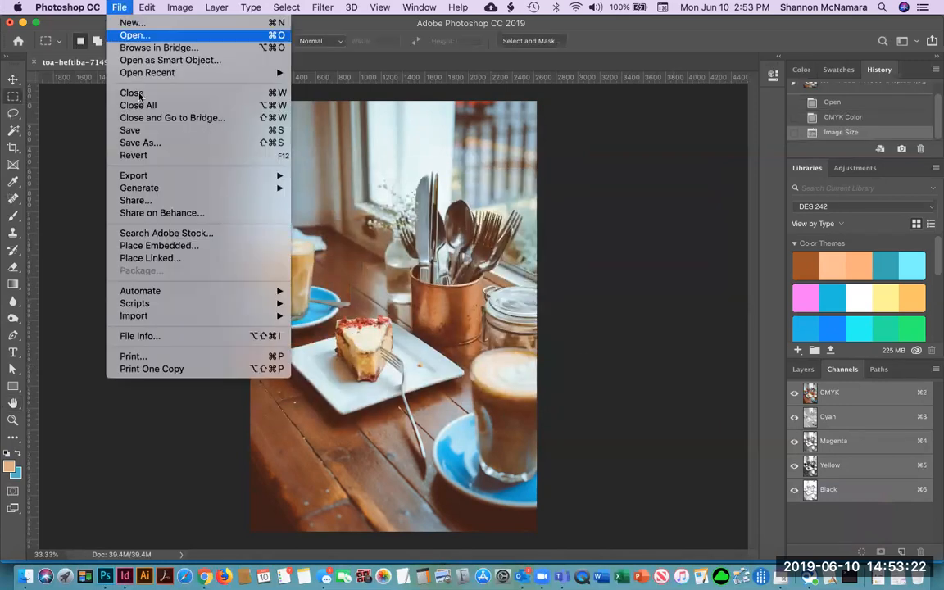
click(151, 143)
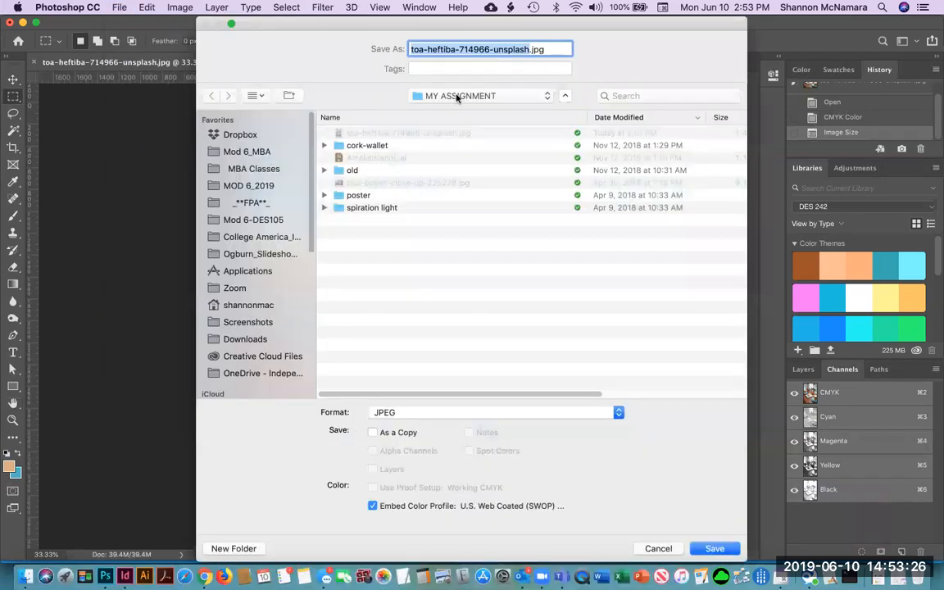
click(457, 96)
click(410, 96)
click(714, 549)
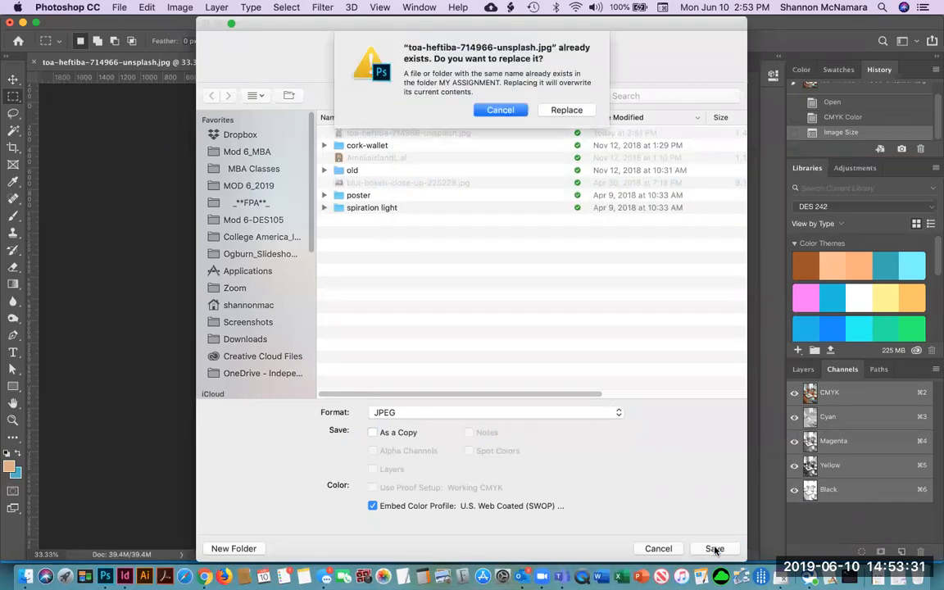
click(567, 110)
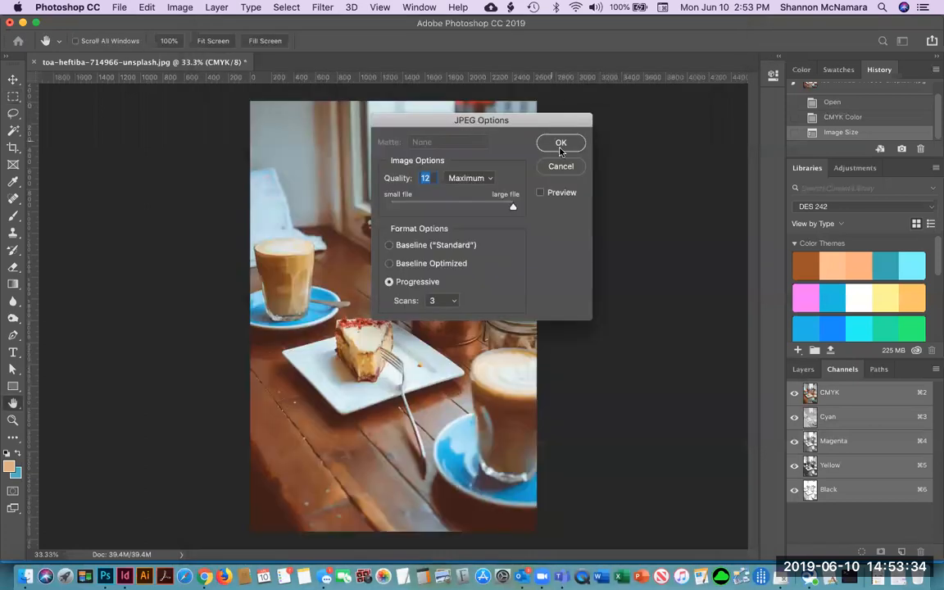
click(562, 146)
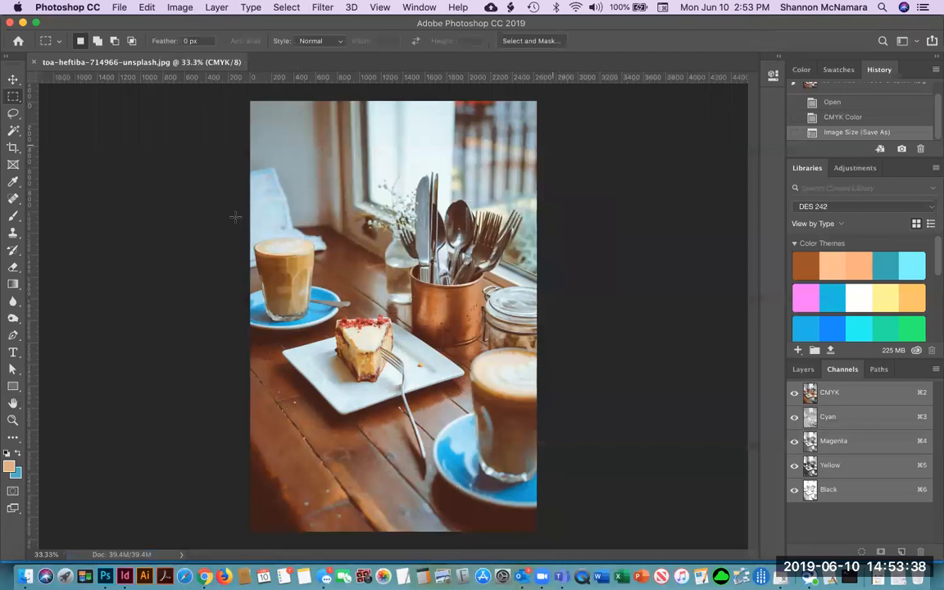
key(super+w)
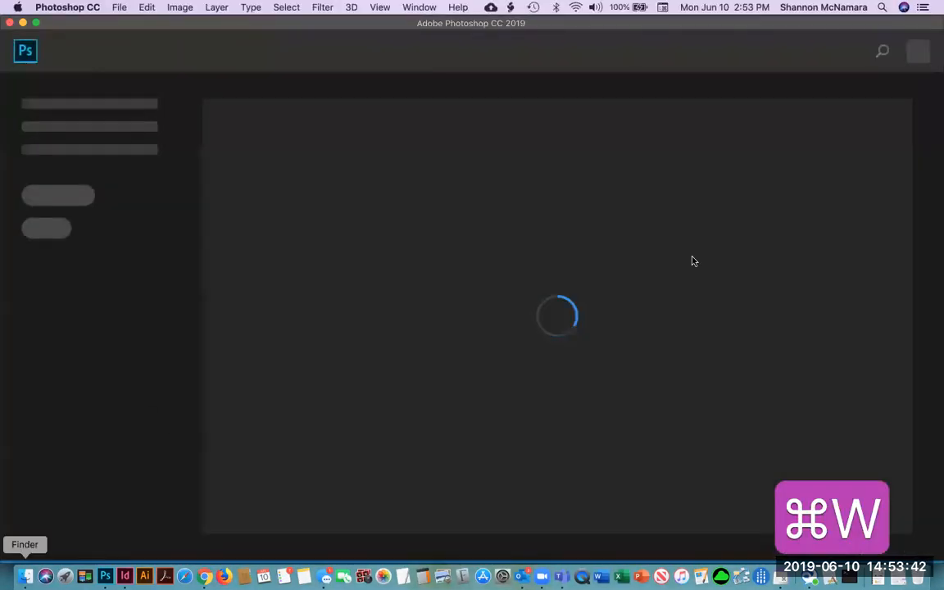
Switch to the menu document in InDesign, float the Layers panel over the page, collapse Pages, and shrink the Layers panel.
click(25, 576)
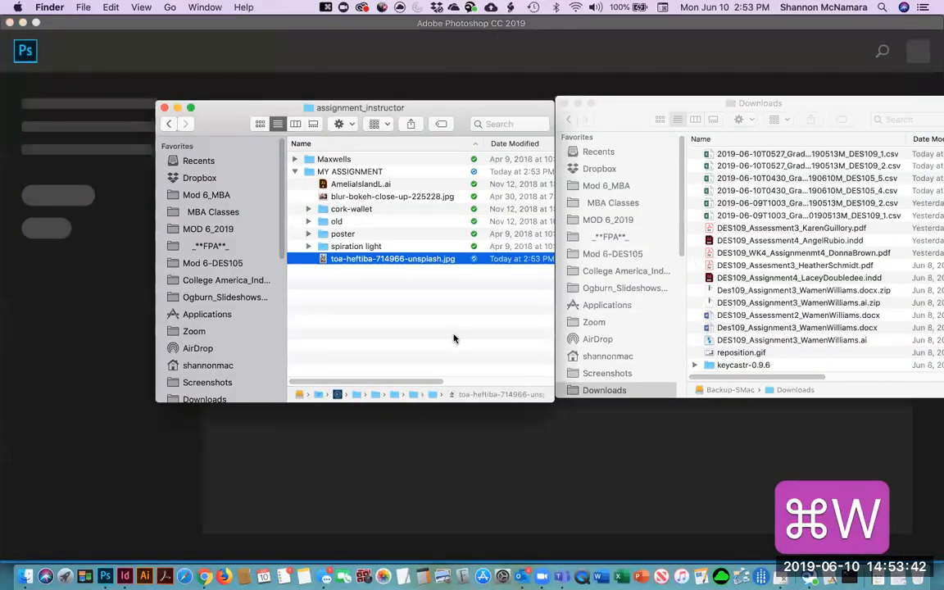
click(123, 576)
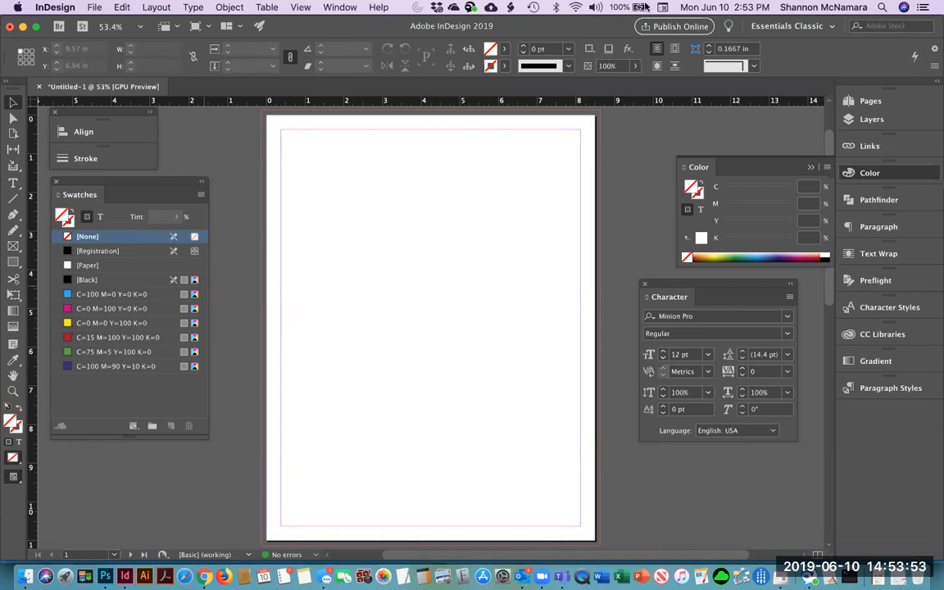
click(871, 119)
drag(662, 99, 364, 138)
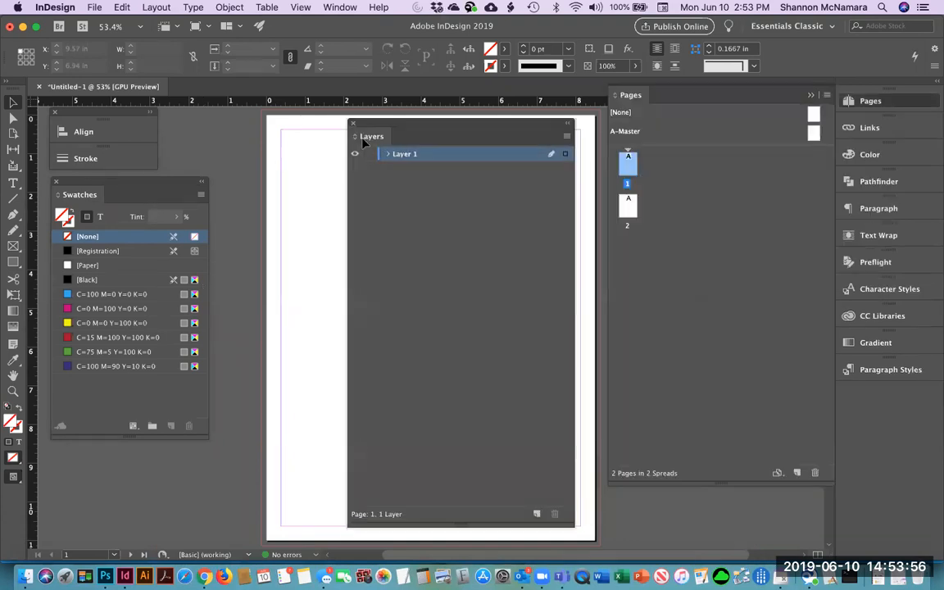
click(810, 97)
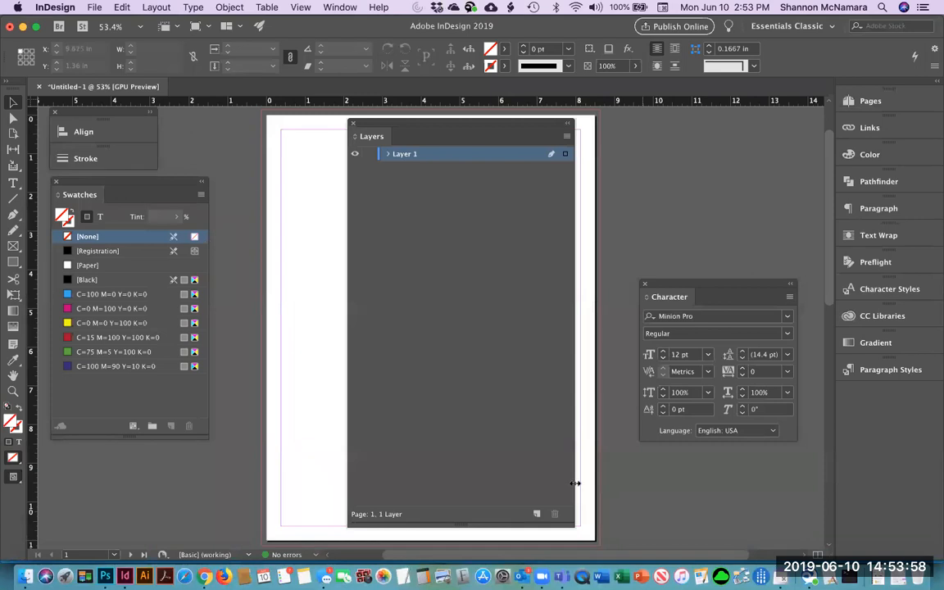
drag(572, 523, 500, 306)
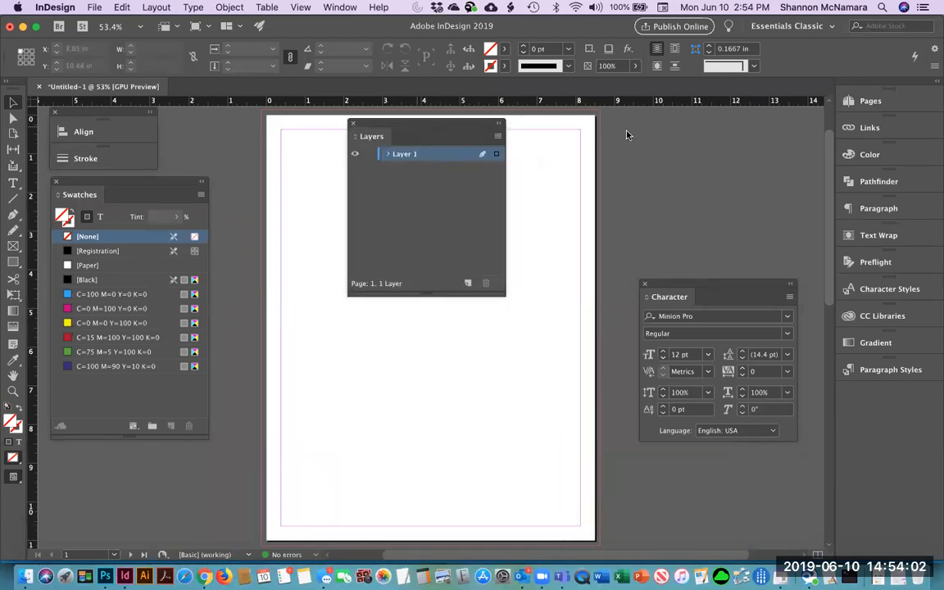
Move the Layers and Character panels onto the pasteboard beside the page, and rename Layer 1 as Background.
drag(400, 123, 682, 123)
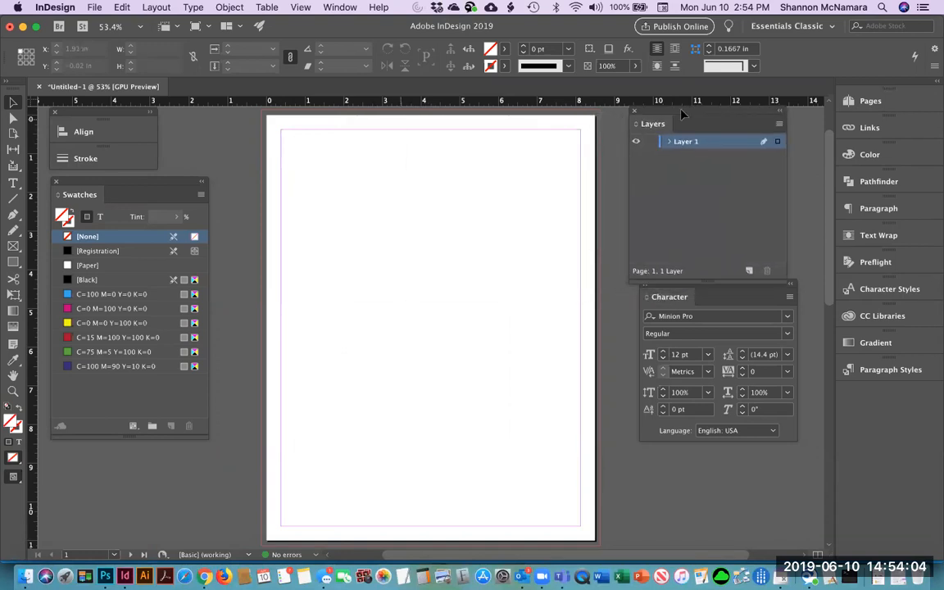
drag(733, 291, 724, 310)
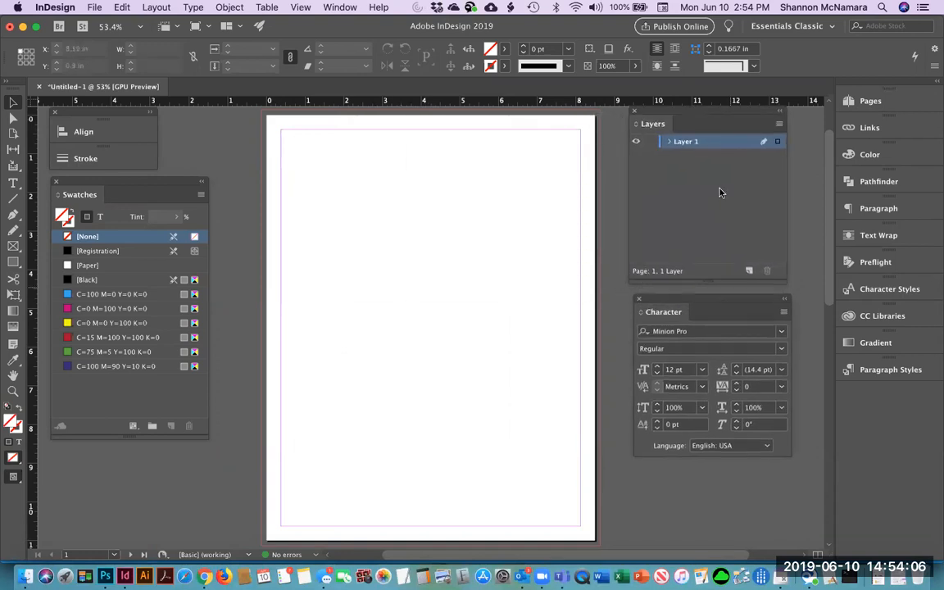
double_click(686, 142)
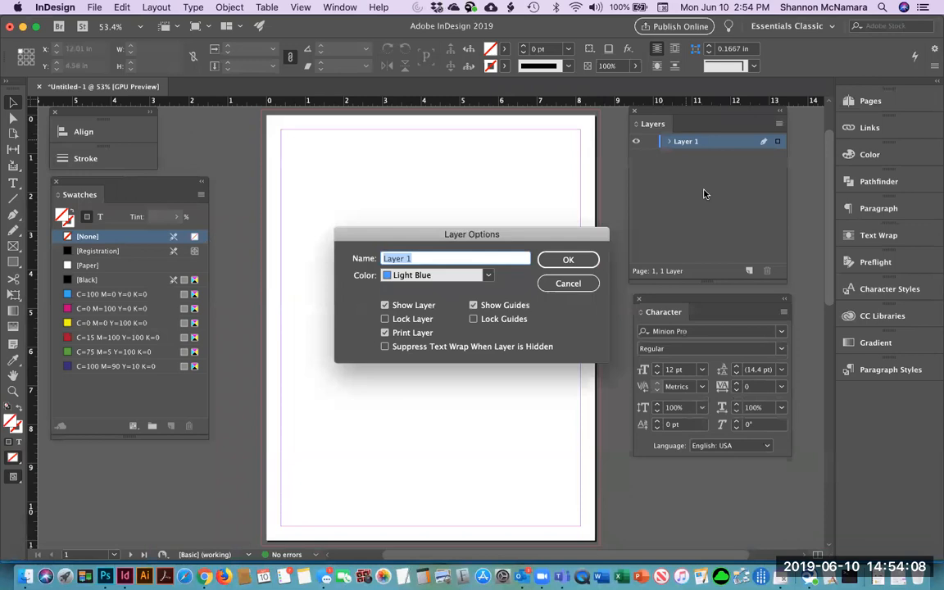
text(Background)
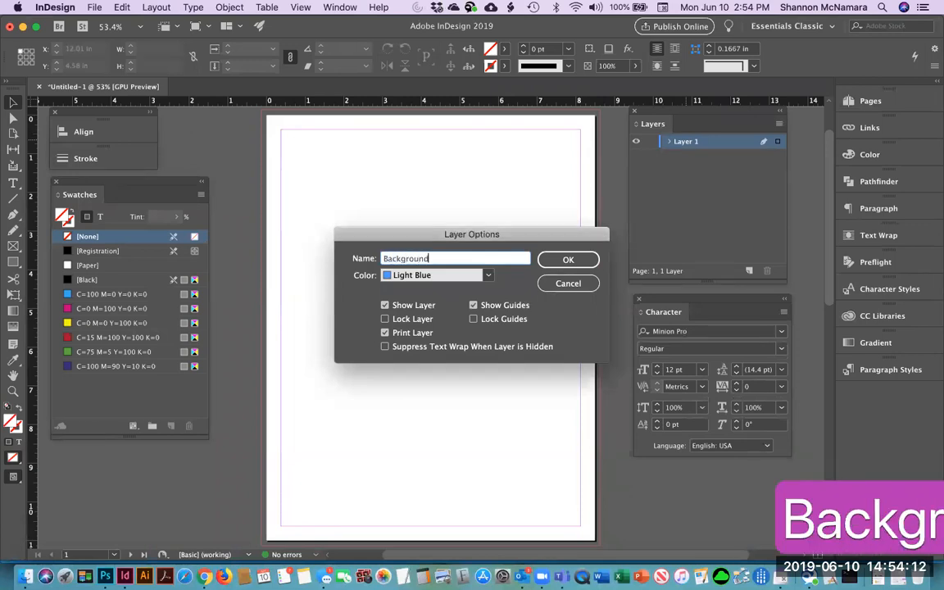
key(Return)
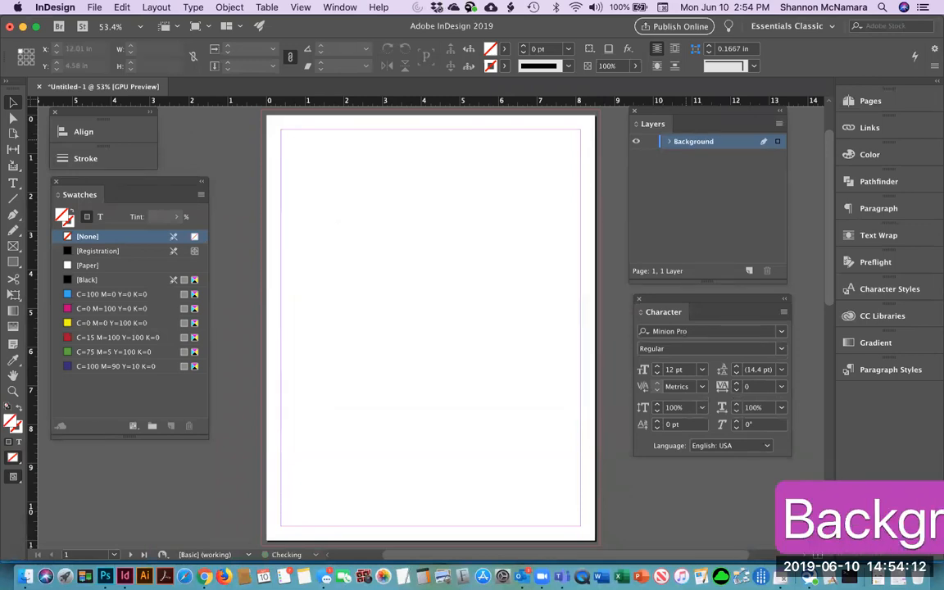
Add two layers above Background, naming the first Logo and the topmost one Text.
click(749, 271)
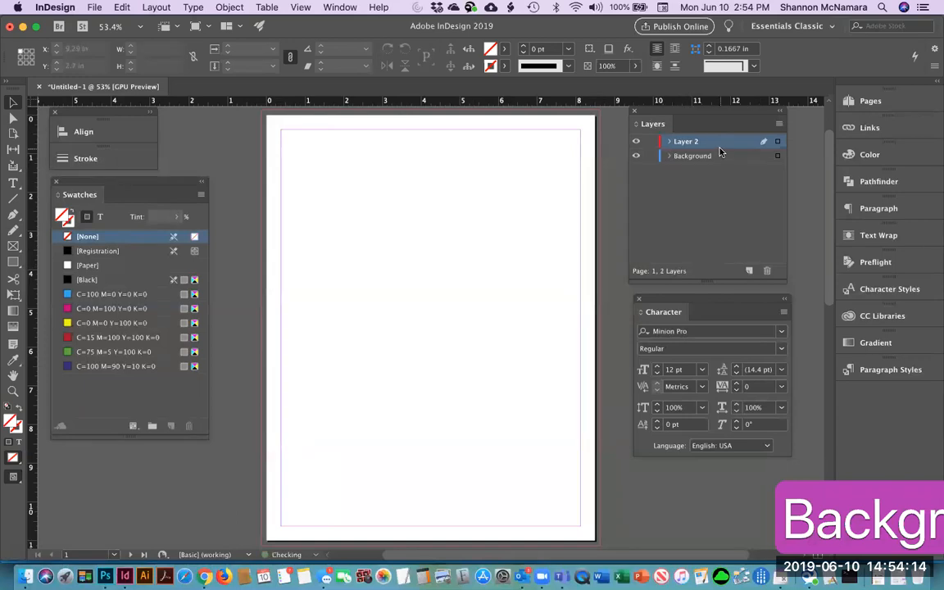
double_click(687, 143)
text(Logo)
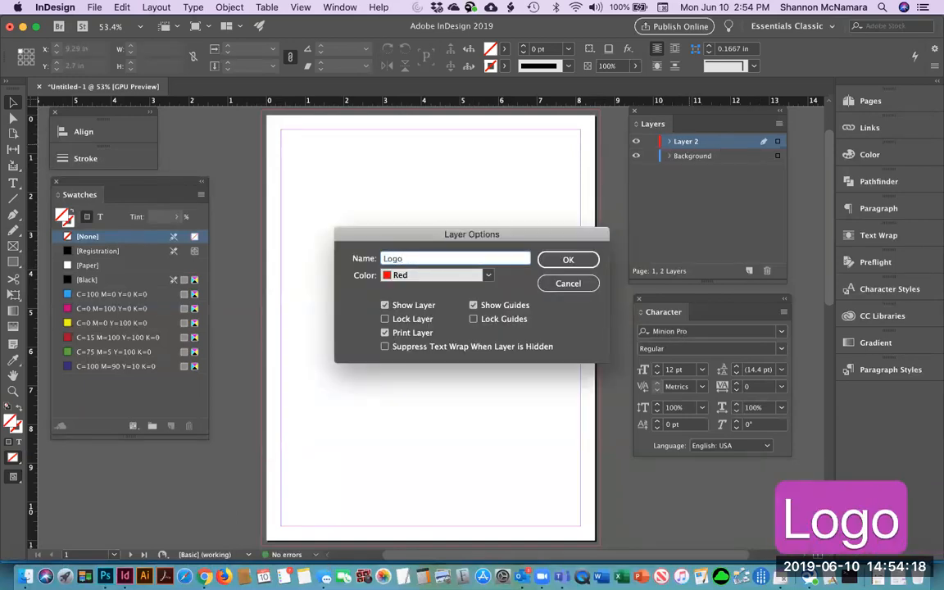
key(Return)
click(749, 270)
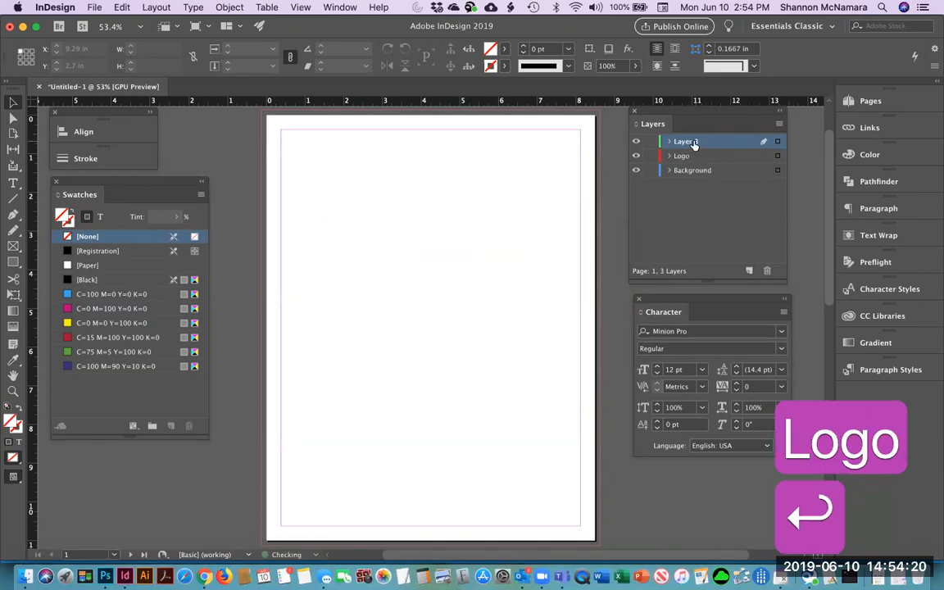
double_click(693, 143)
text(Text)
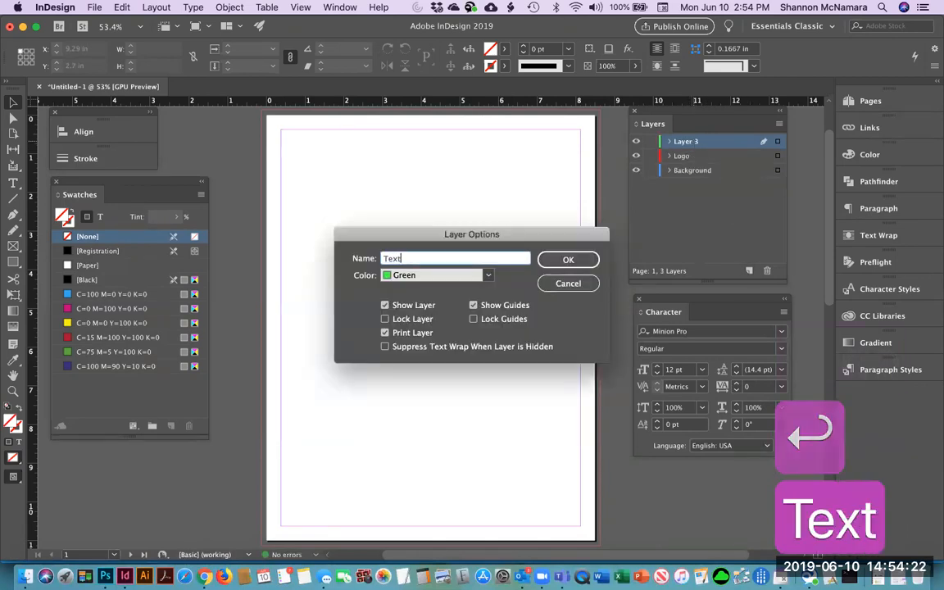
key(Return)
Draw an 8.75 x 11.25 in rectangle frame on the Background layer, covering page 1 out to the bleed guides.
click(684, 172)
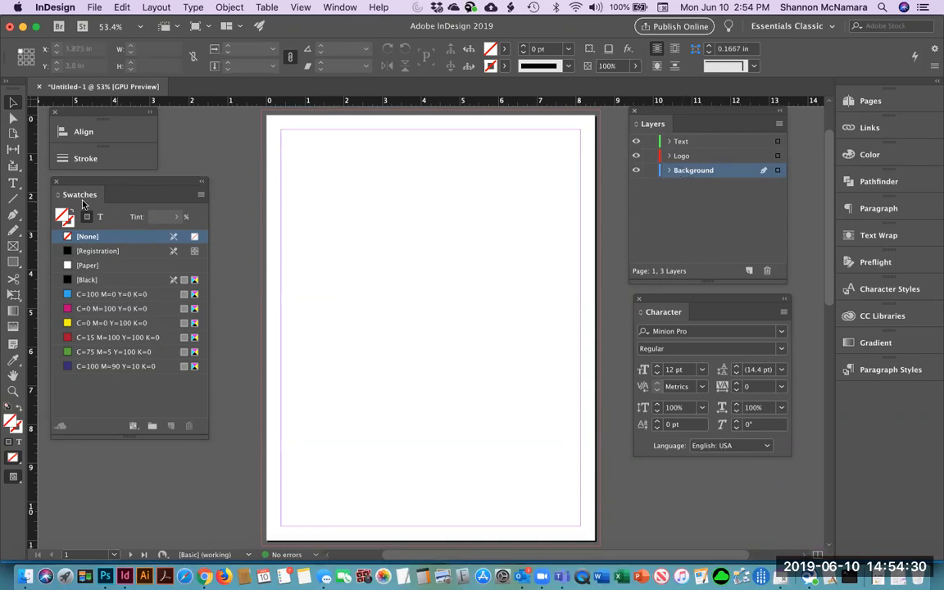
click(12, 248)
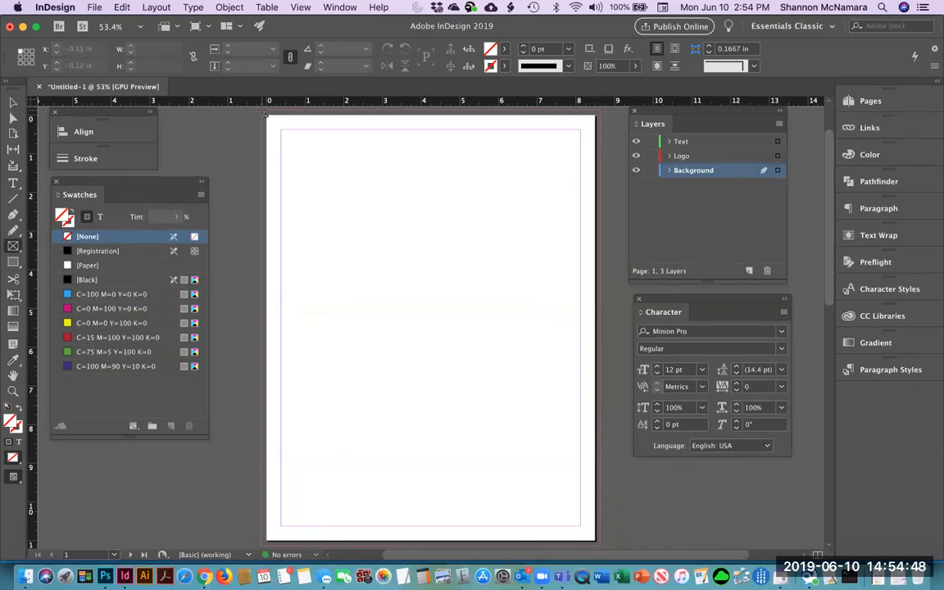
mouse_move(263, 112)
mouse_down()
mouse_move(424, 361)
mouse_move(539, 459)
mouse_move(550, 499)
mouse_move(601, 547)
mouse_up()
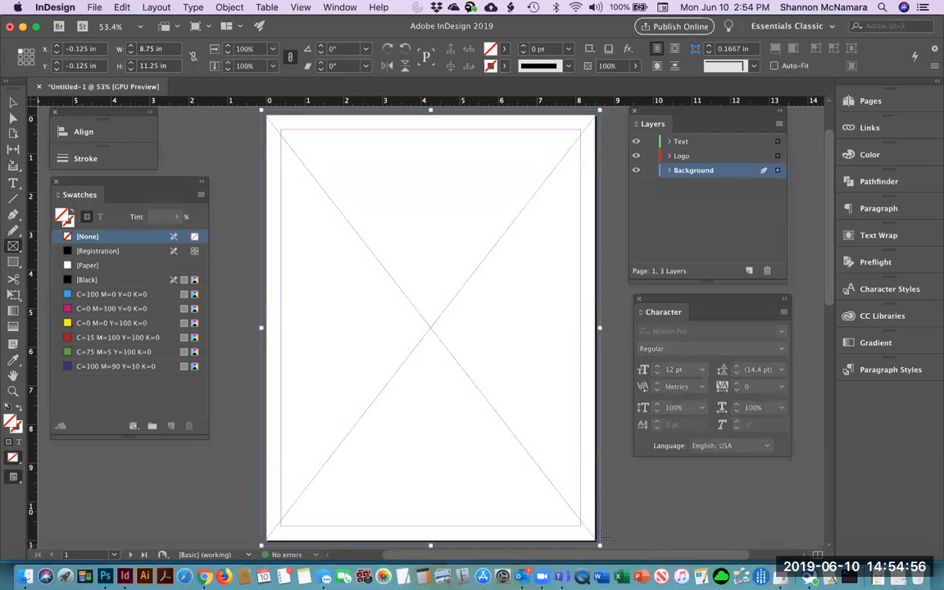
Start placing a file in the bleed-size frame and browse to the MY ASSIGNMENT folder under DES105, Week 1, assignment_instructor.
click(94, 8)
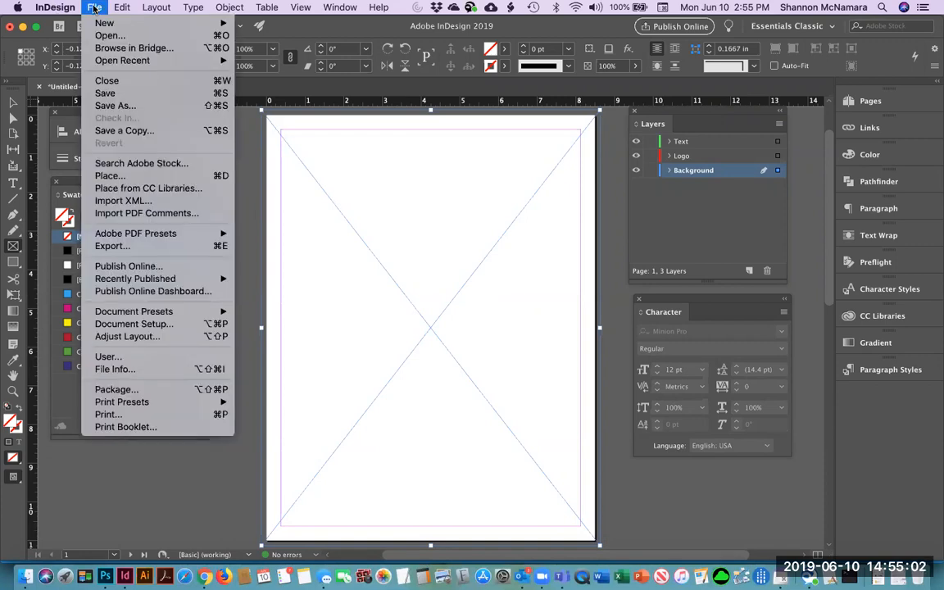
click(110, 177)
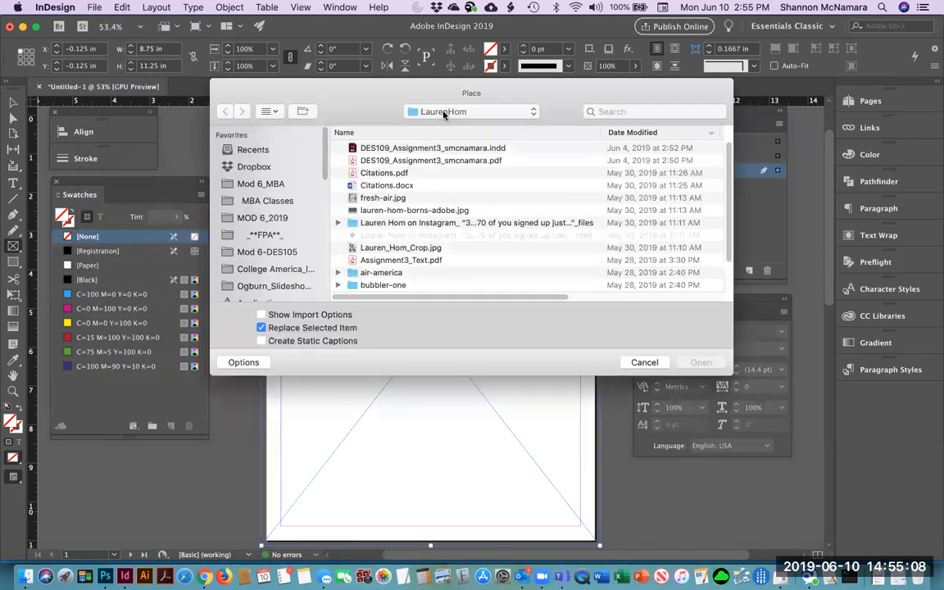
click(444, 113)
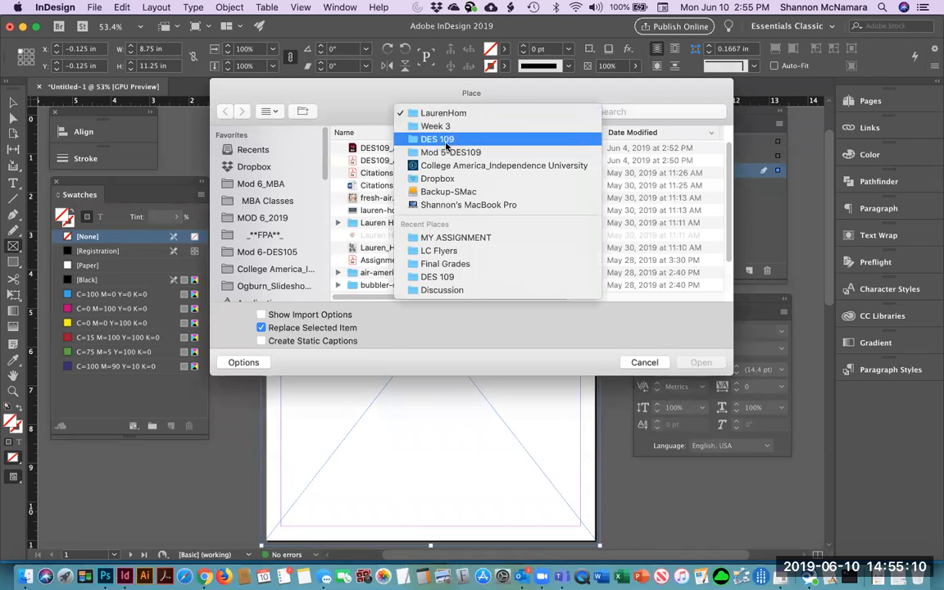
key(Escape)
click(271, 268)
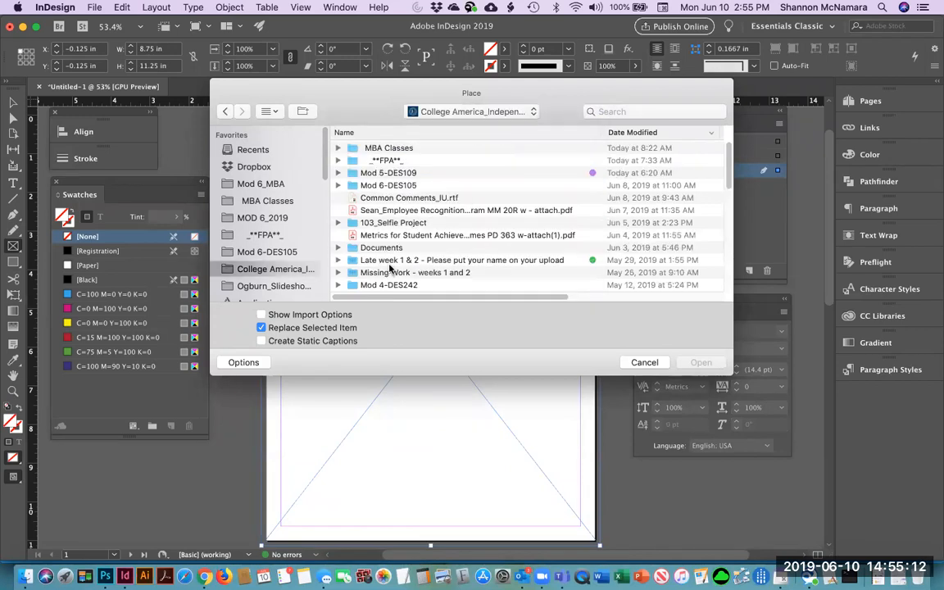
click(246, 251)
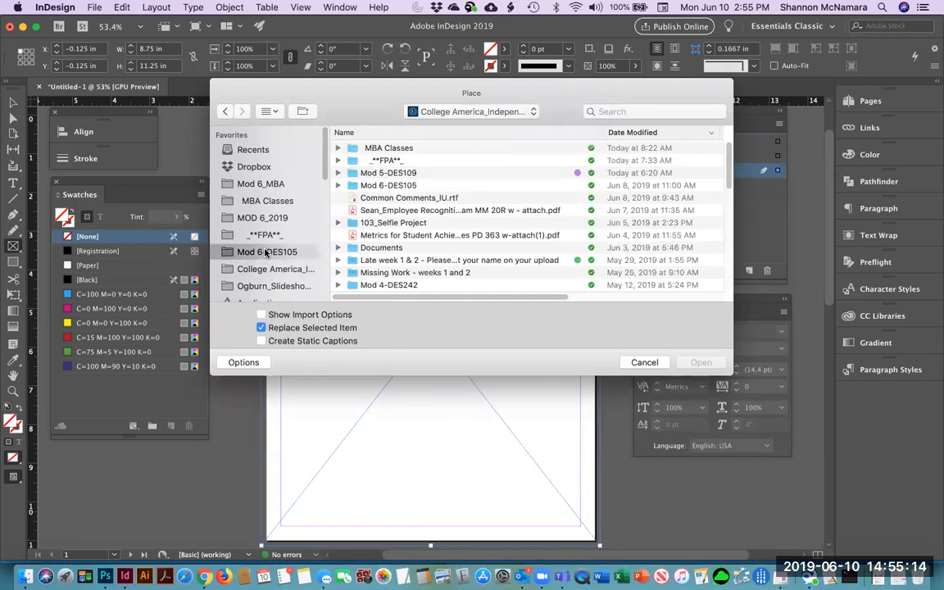
double_click(375, 148)
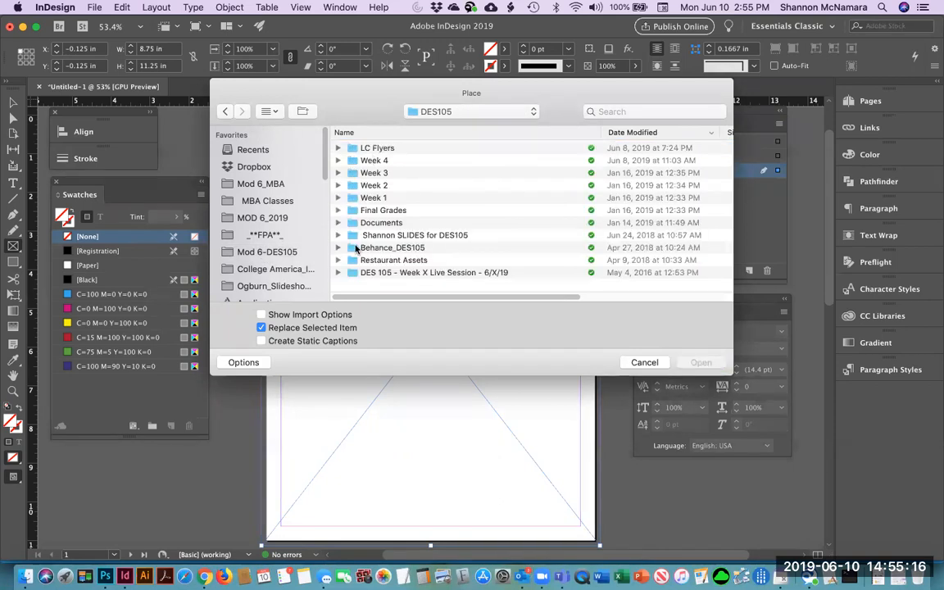
double_click(374, 200)
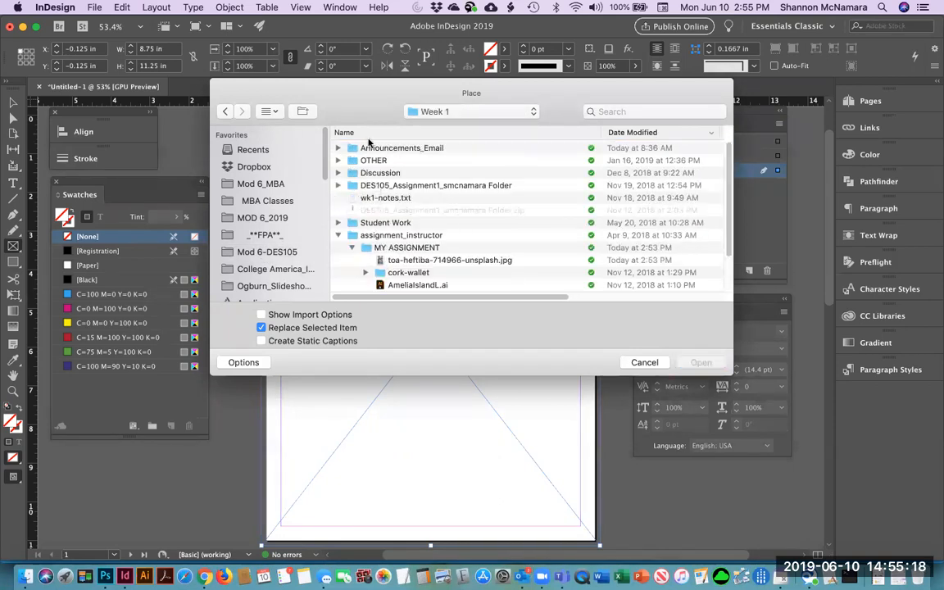
click(370, 131)
double_click(385, 161)
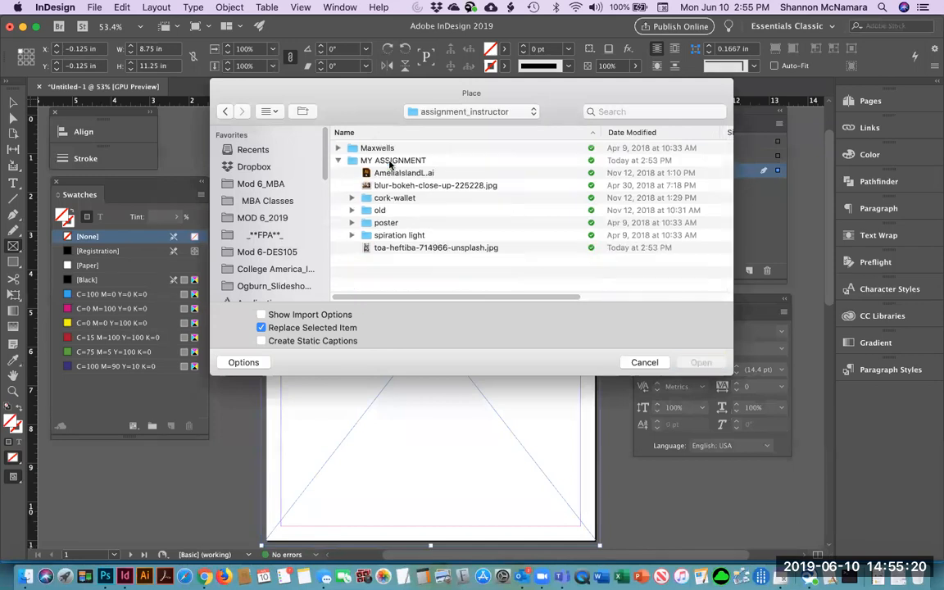
click(390, 160)
double_click(390, 161)
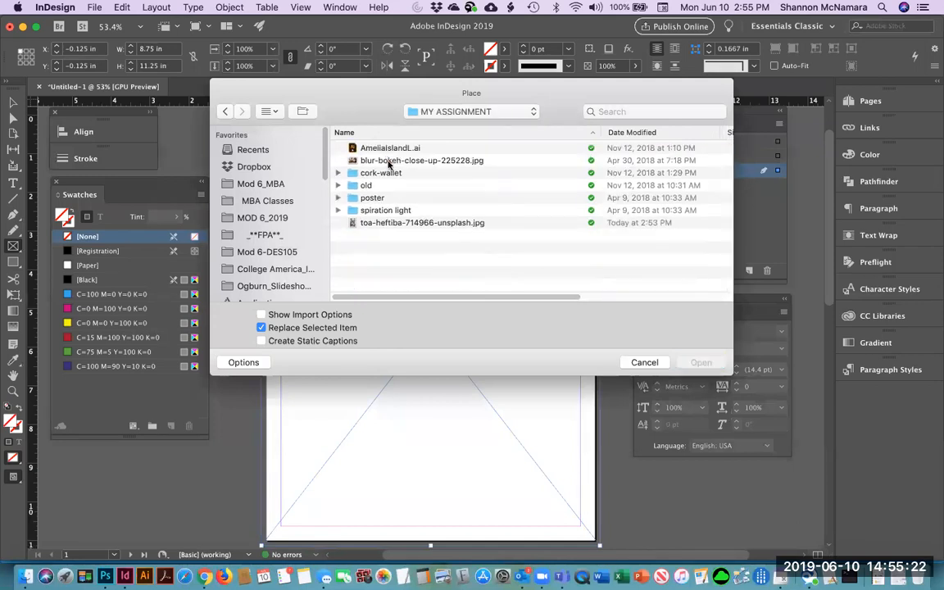
Place the Unsplash cake photo from MY ASSIGNMENT into the background frame.
click(425, 131)
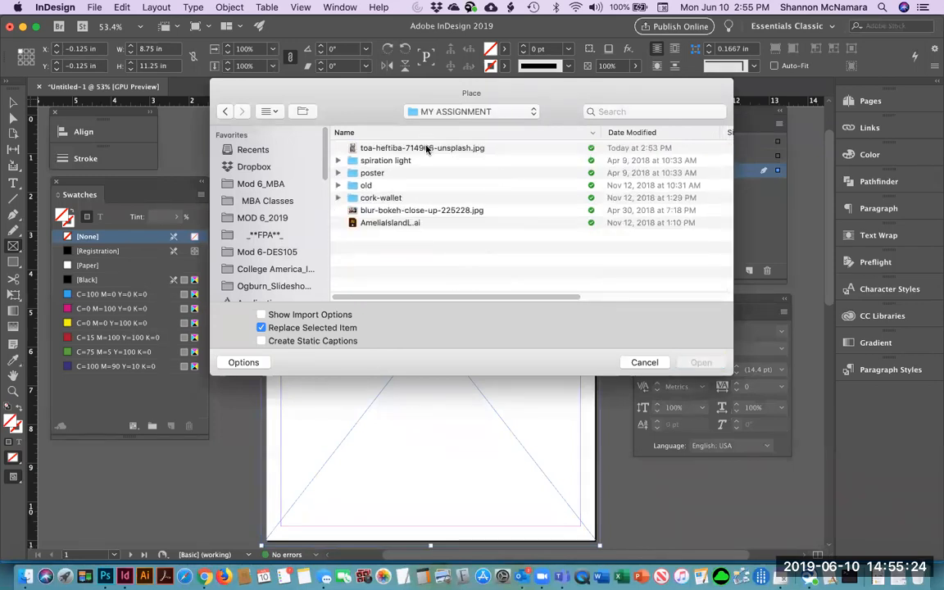
click(427, 149)
click(698, 363)
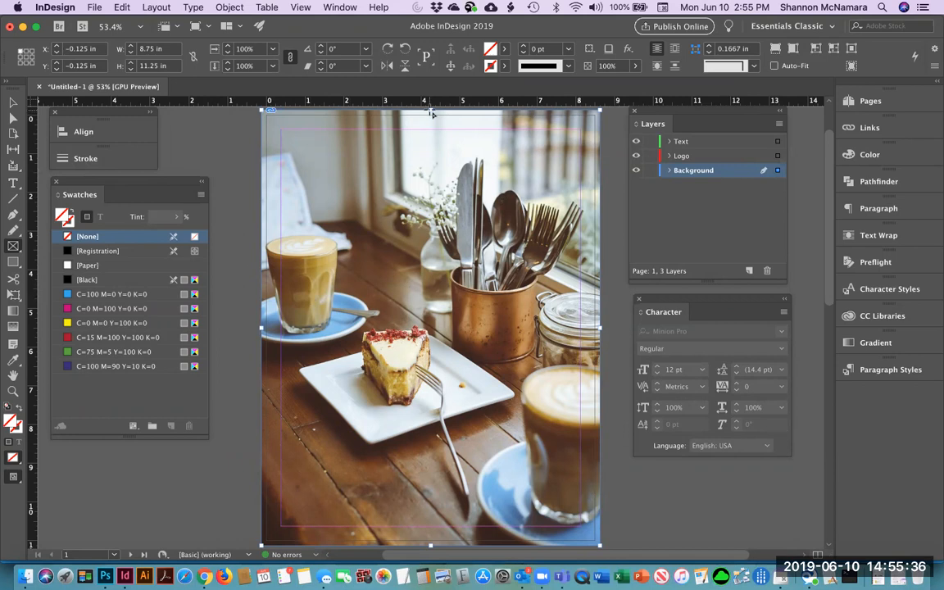
Try the Fill Frame Proportionally and Fit Content Proportionally fitting options on the placed cake photo.
click(226, 7)
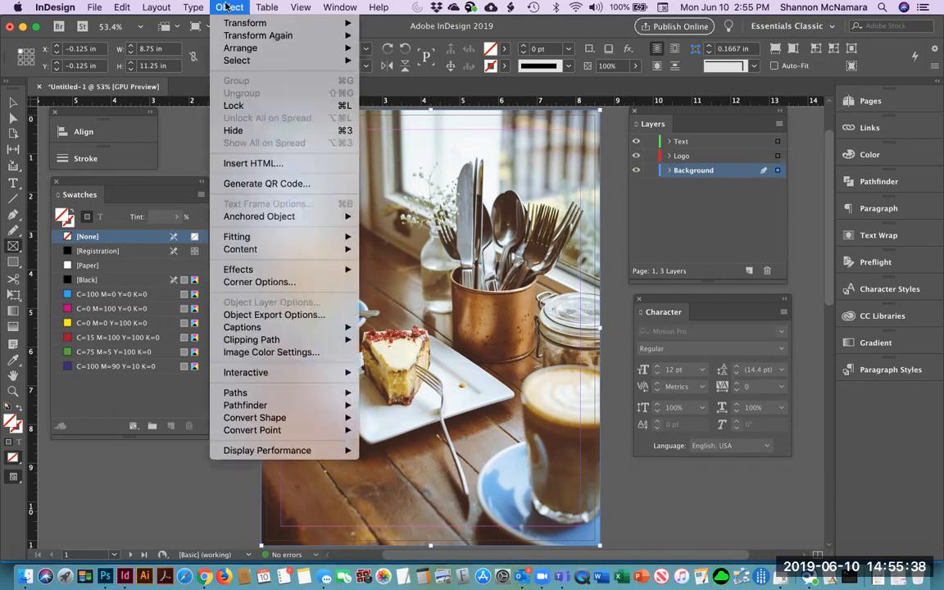
mouse_move(244, 240)
mouse_move(308, 245)
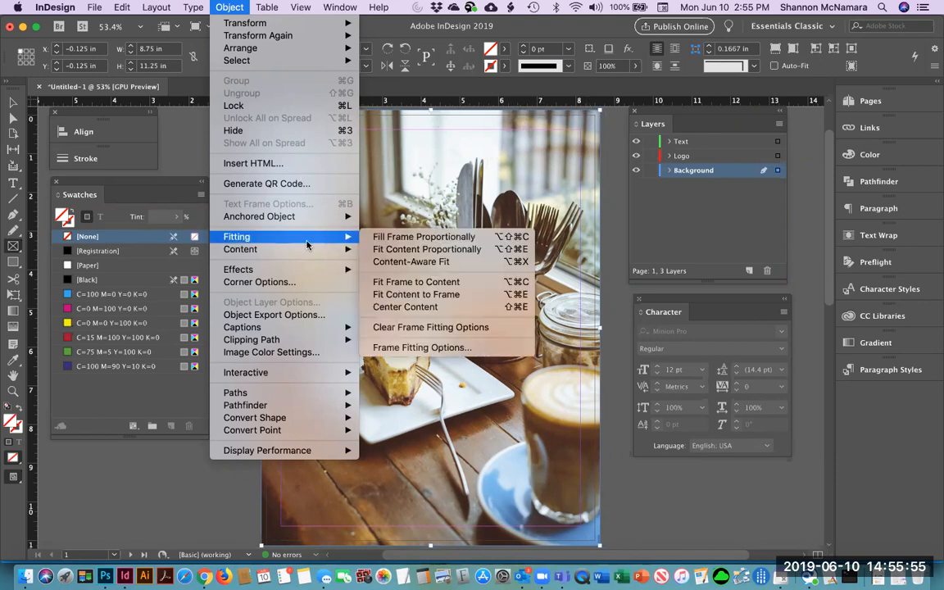
click(438, 238)
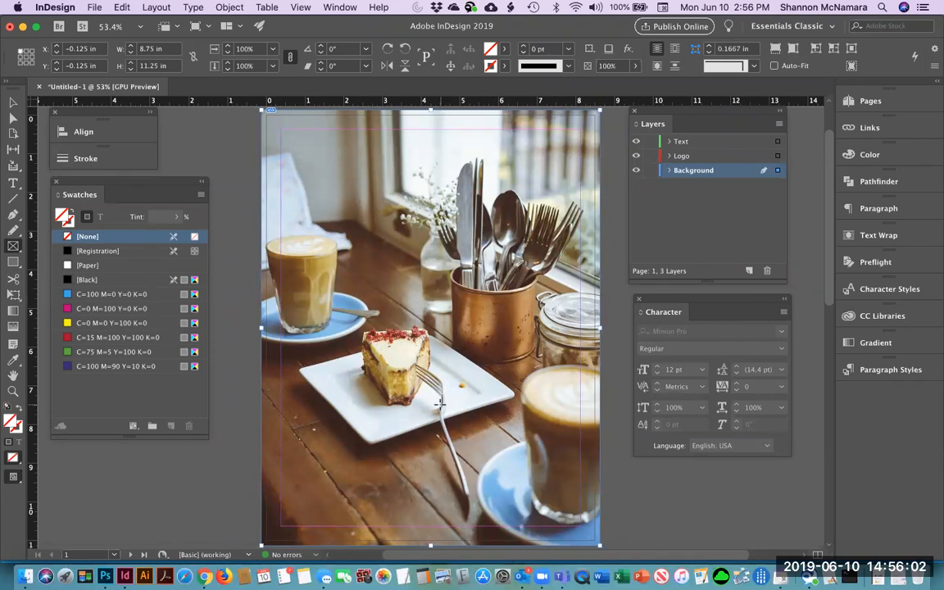
click(225, 7)
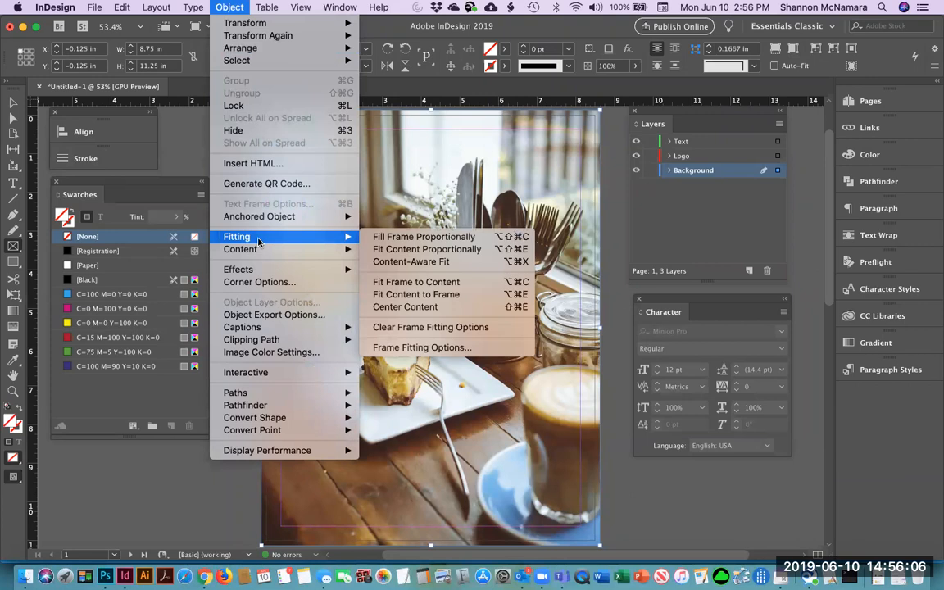
click(416, 252)
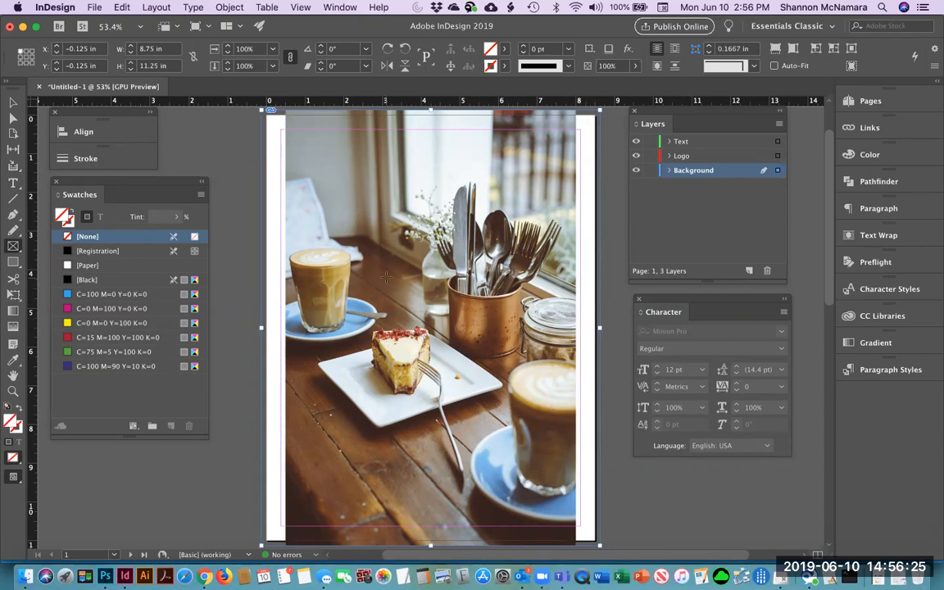
Apply Fill Frame Proportionally so the cake photo covers the whole background frame.
click(230, 8)
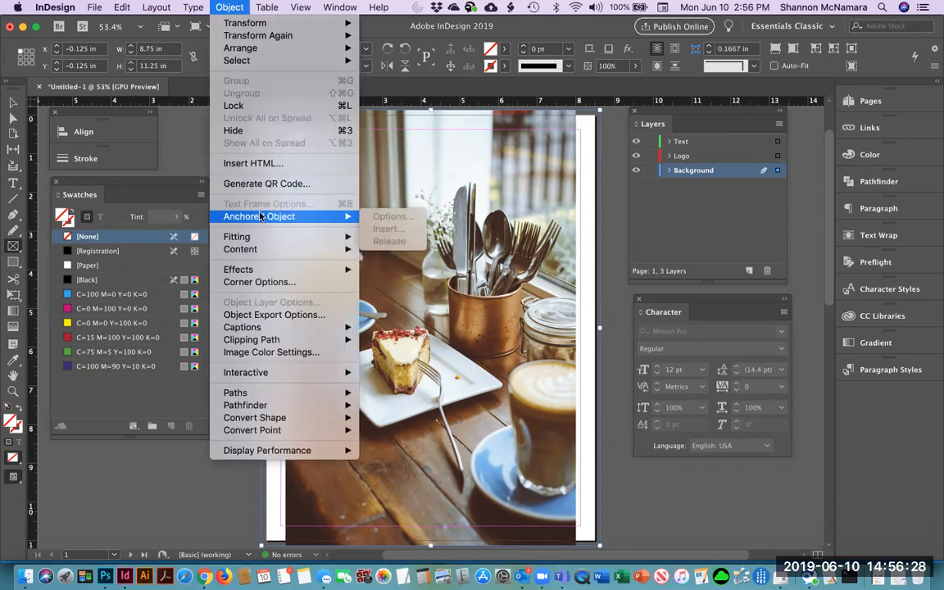
mouse_move(259, 237)
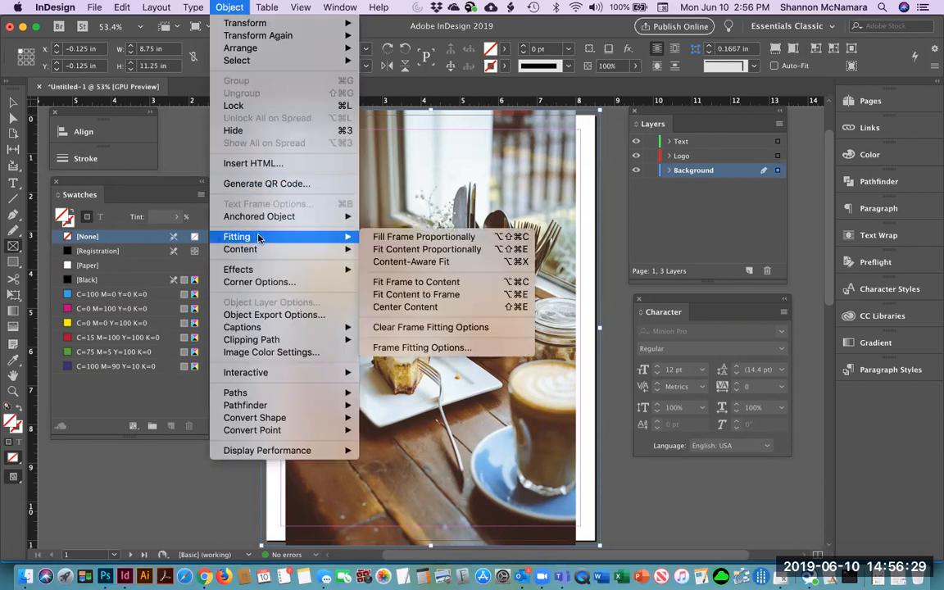
click(394, 238)
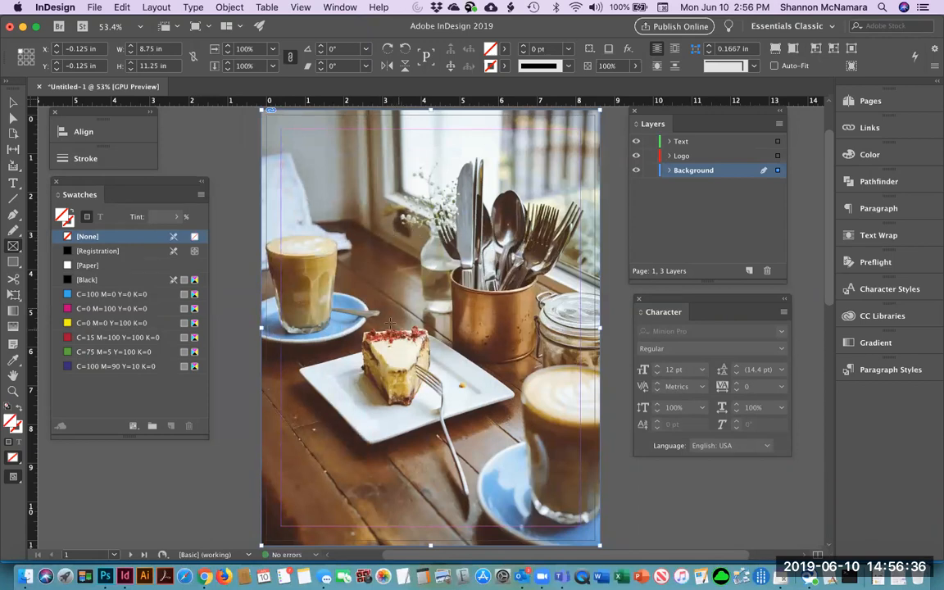
Shift the cake photo inside its fixed frame with Direct Selection, to about X+ 2.375 in and Y+ -0.275 in.
click(13, 120)
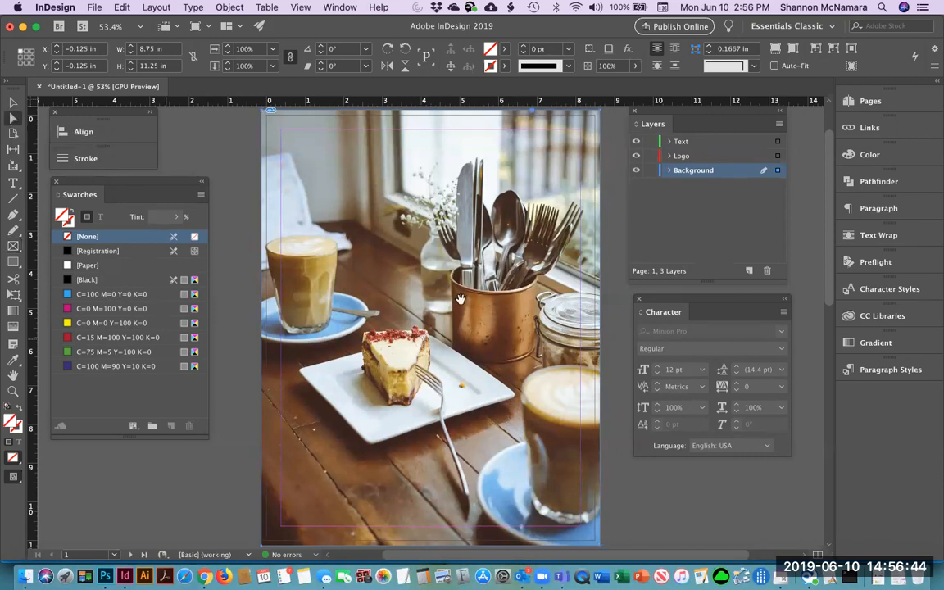
click(14, 102)
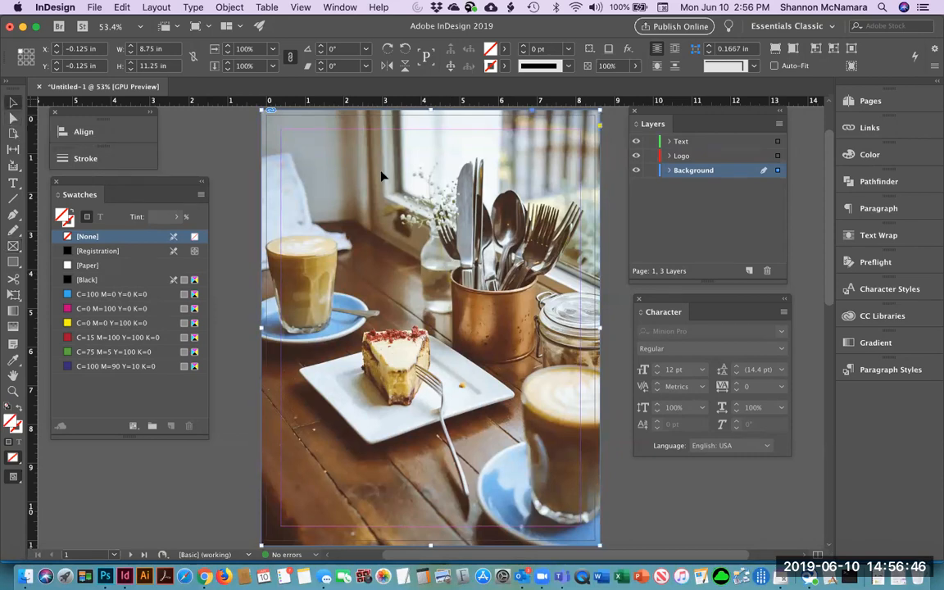
click(382, 172)
click(13, 118)
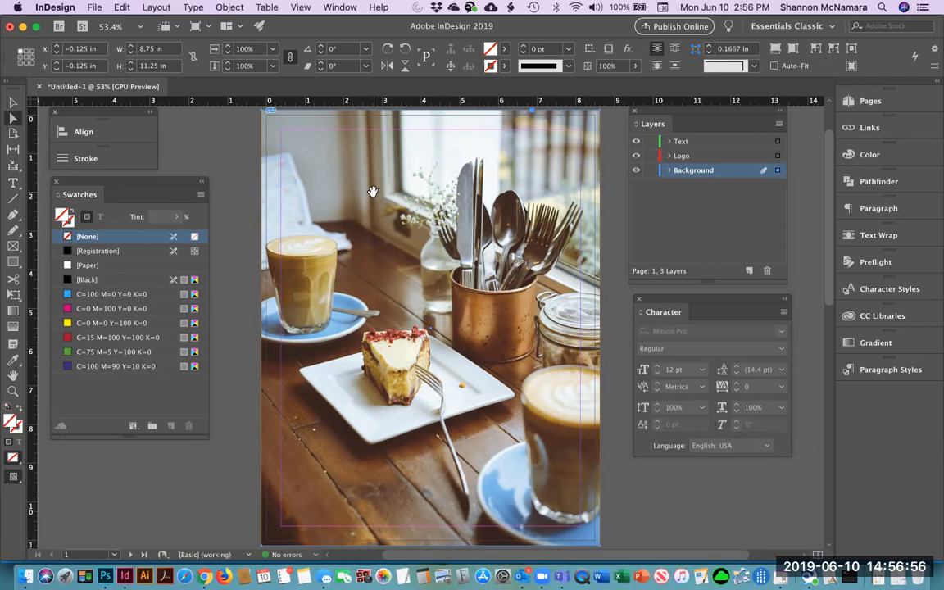
drag(373, 191, 441, 228)
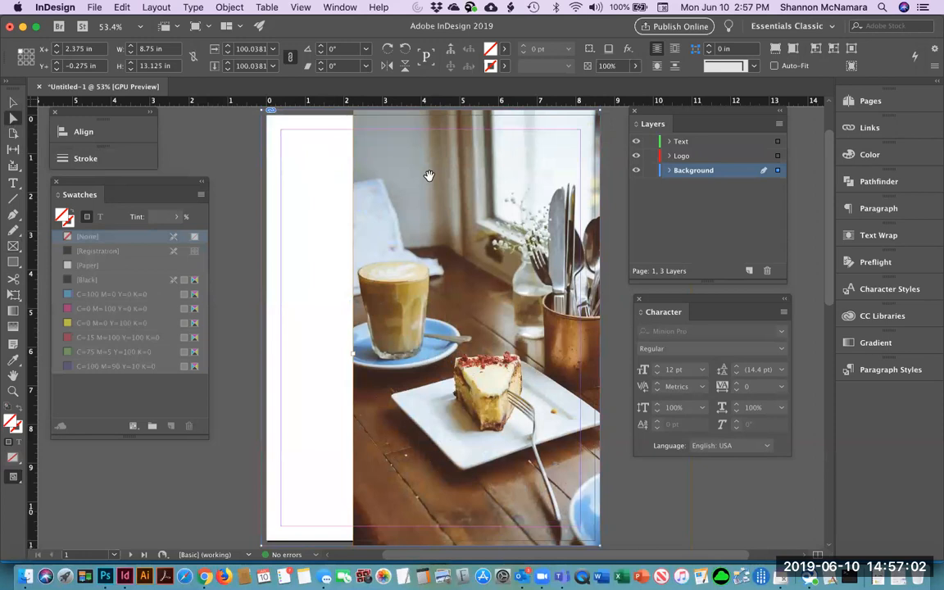
Reposition the cake photo inside its fixed frame to X+ 0 in and about Y+ -1.125 in, covering the full page width.
drag(391, 311, 308, 295)
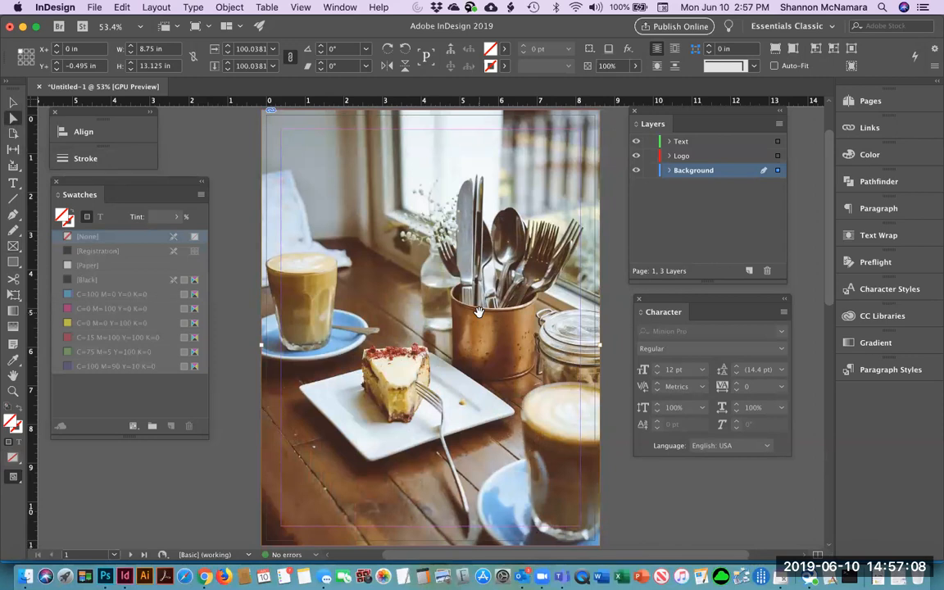
key(super+minus)
key(super+minus)
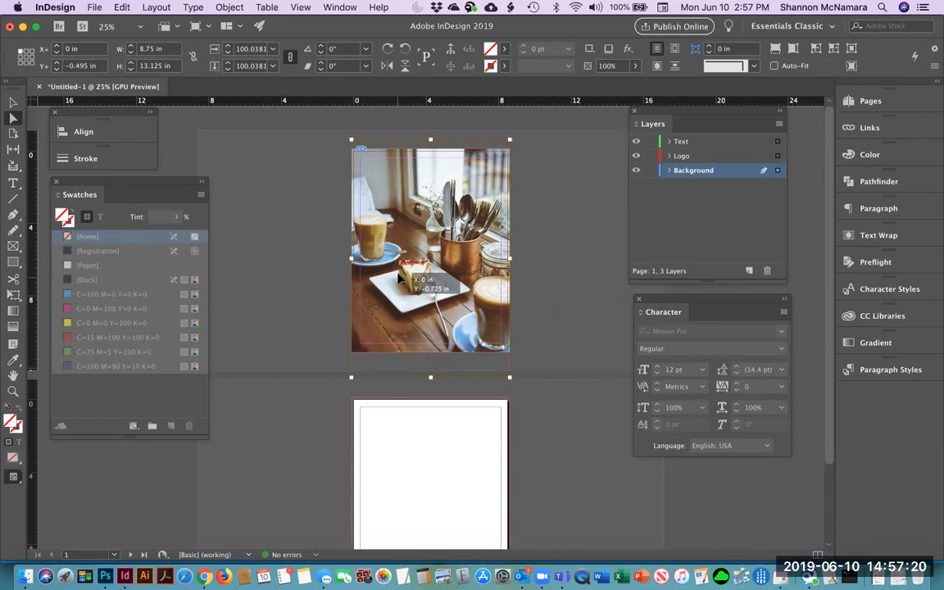
drag(399, 278, 418, 277)
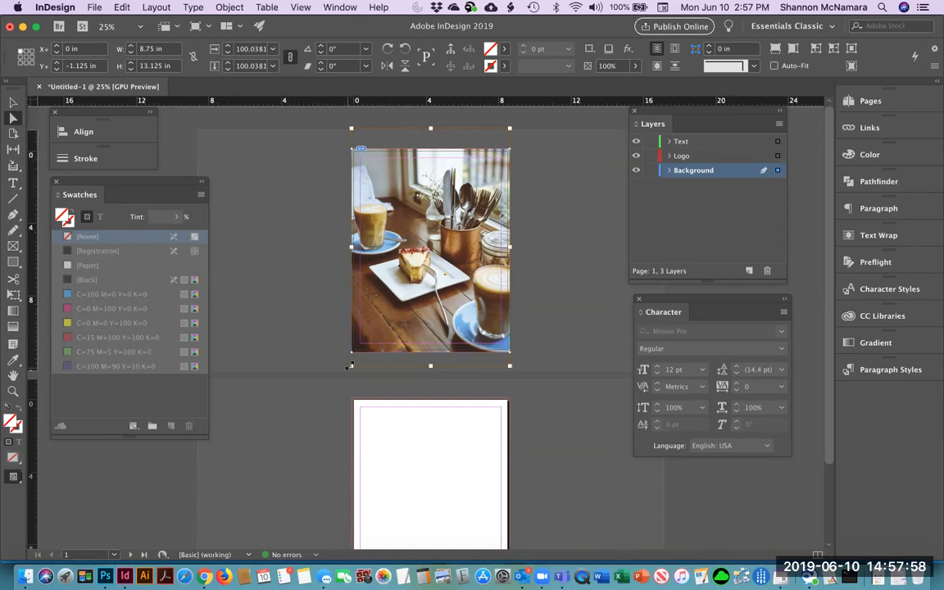
Enlarge the cake photo proportionally inside its frame to about 117.7%, roughly 10.3 x 15.4 in, and deselect it.
drag(352, 366, 343, 376)
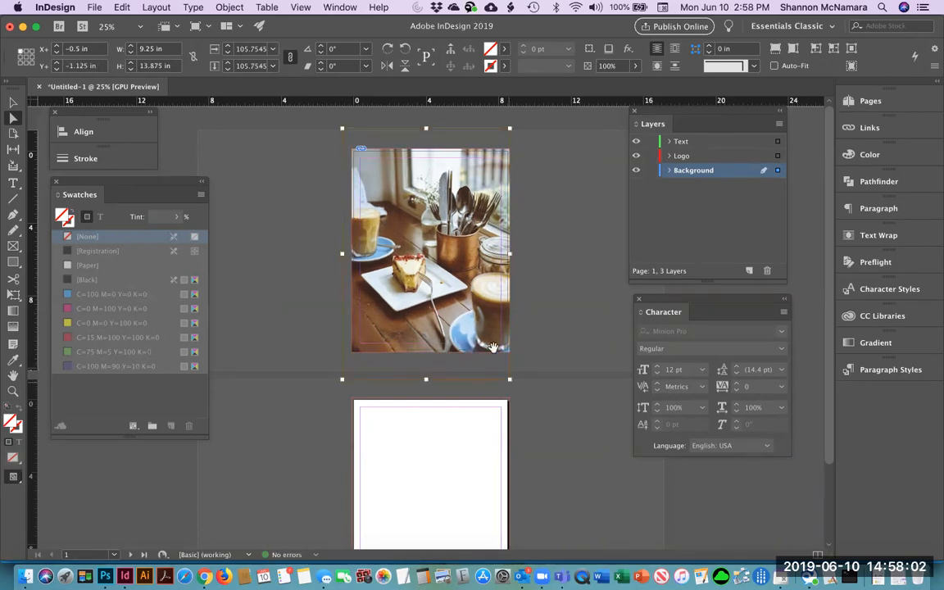
drag(510, 378, 518, 393)
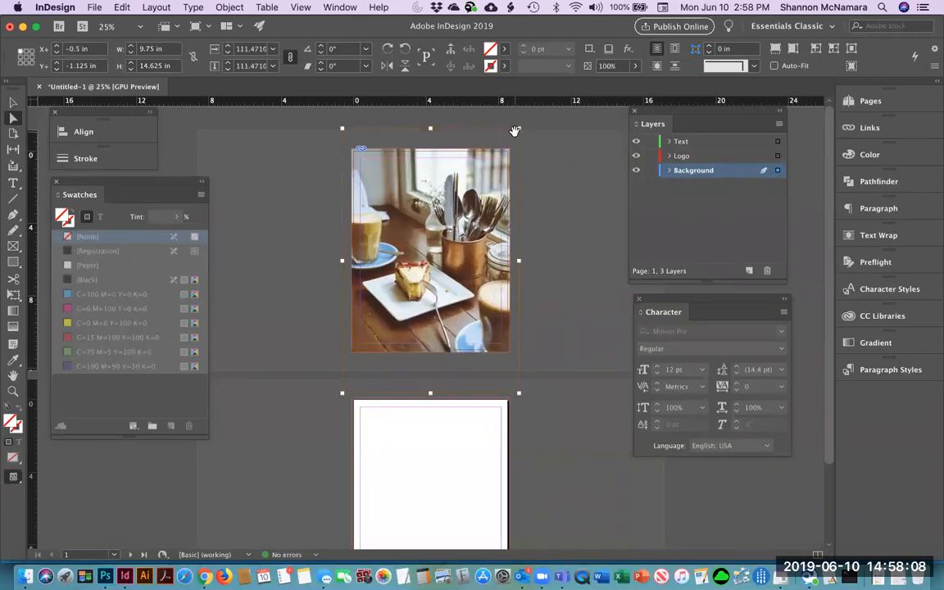
key(super+0)
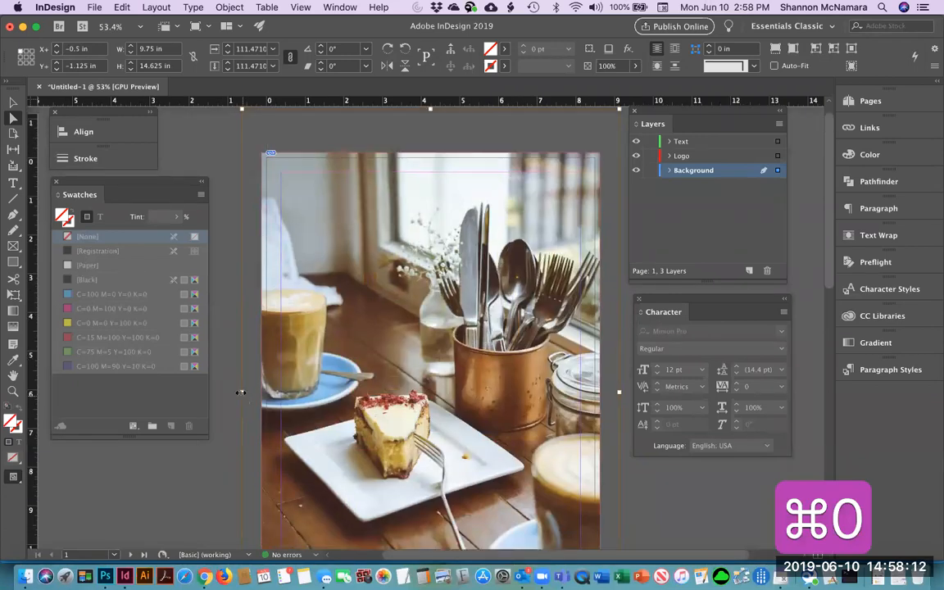
drag(240, 392, 221, 393)
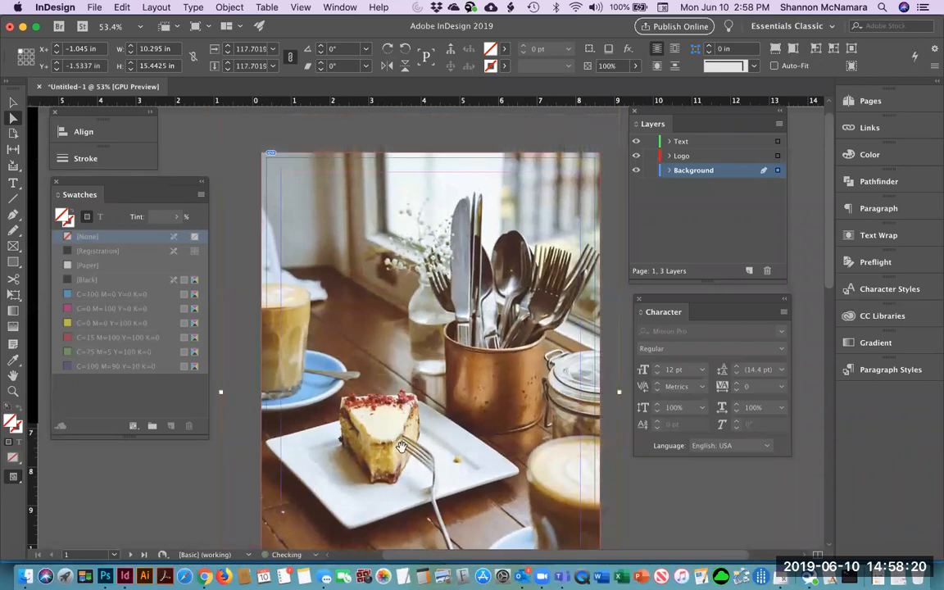
scroll(402, 447, down, 5)
scroll(387, 435, down, 2)
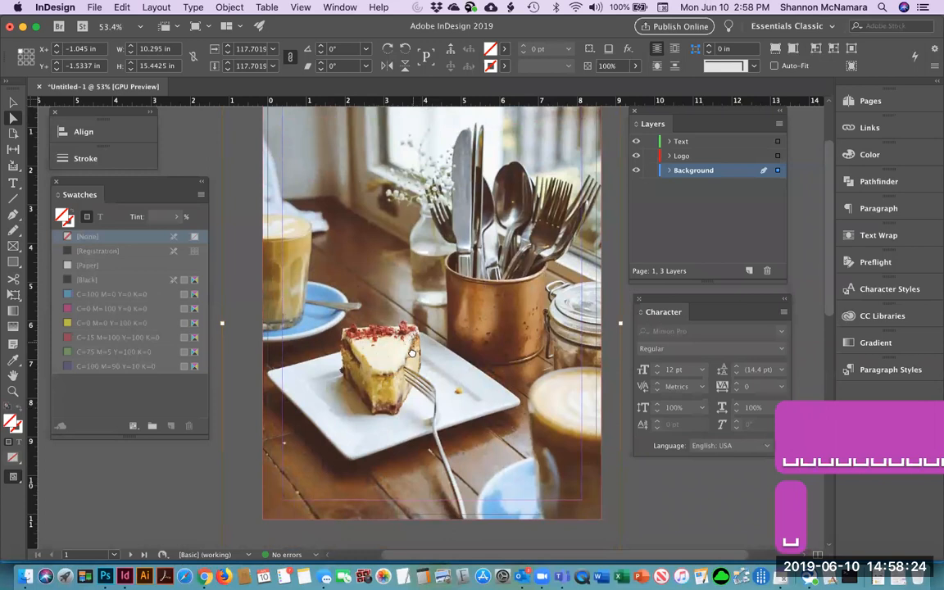
scroll(484, 386, right, 2)
scroll(483, 385, down, 1)
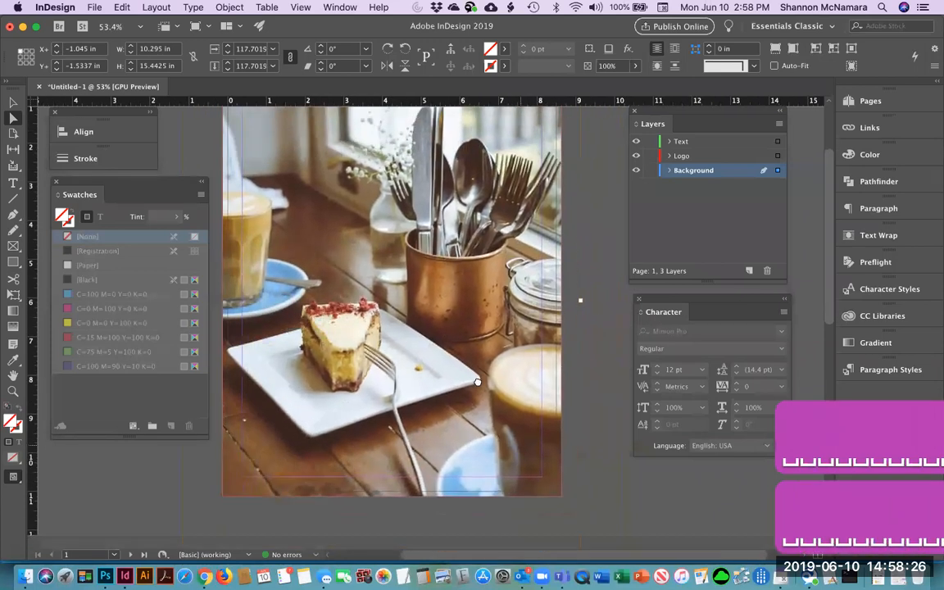
click(600, 357)
scroll(415, 325, up, 3)
scroll(415, 326, left, 1)
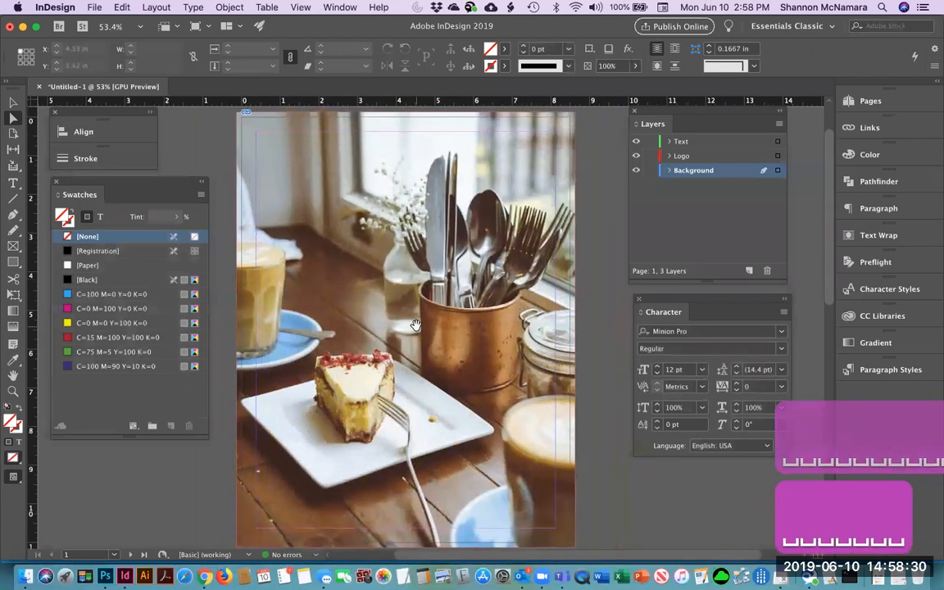
Move the enlarged cake photo down within its frame to about Y+ -0.336 in, keeping its horizontal position.
key(super+minus)
key(super+minus)
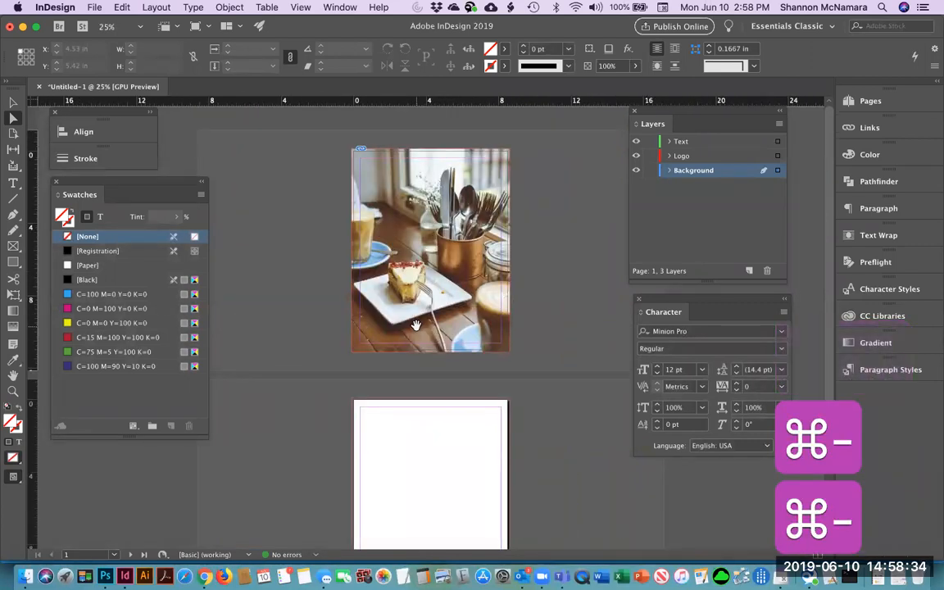
click(414, 326)
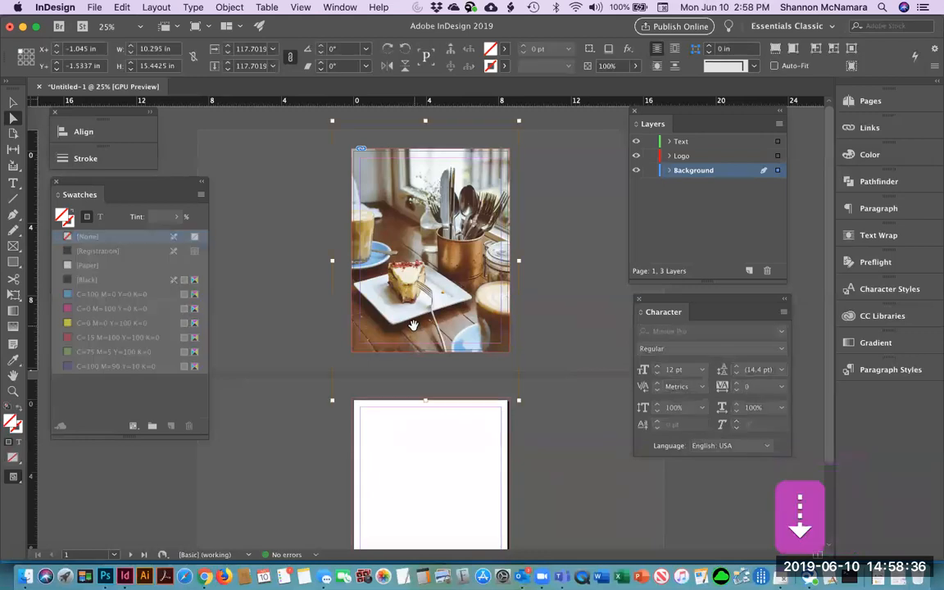
drag(456, 261, 454, 278)
key(Down)
key(Down)
key(Down)
key(Down)
key(Down)
key(Down)
key(Down)
key(Down)
key(Down)
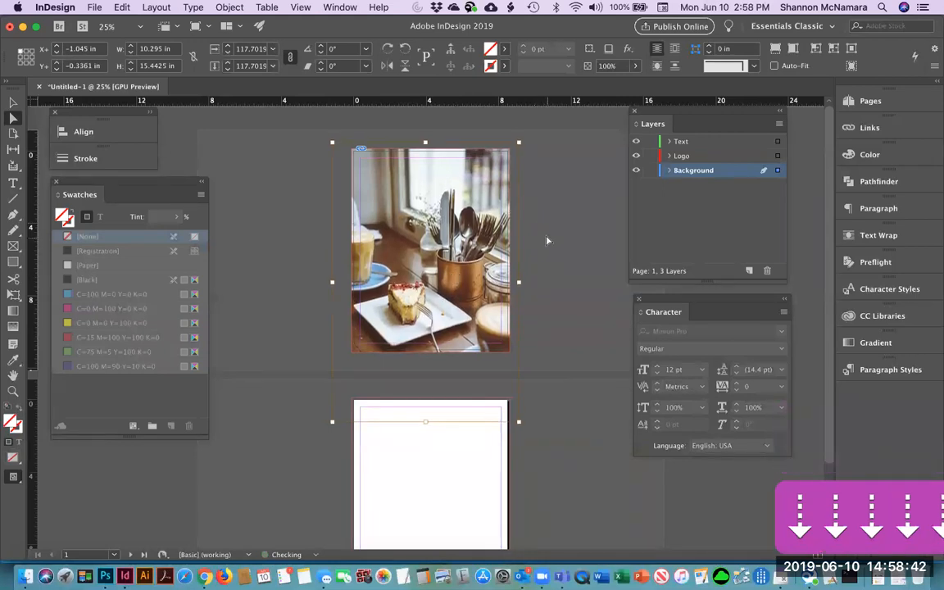
key(super+0)
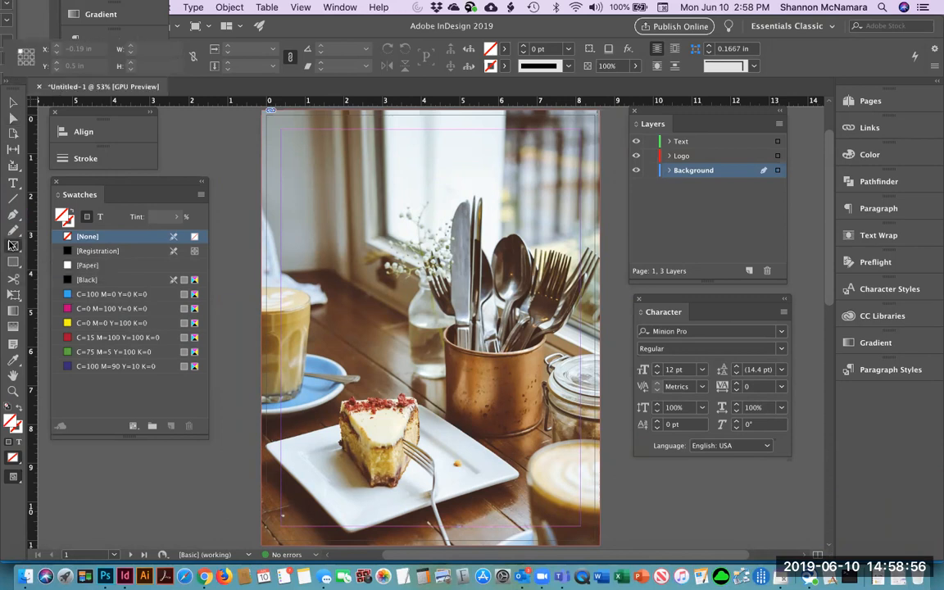
Draw an 8.75 x 6.125 in rectangle frame over the upper half of the cover, starting at the bleed corner (X and Y -0.125 in).
click(13, 244)
drag(264, 114, 600, 342)
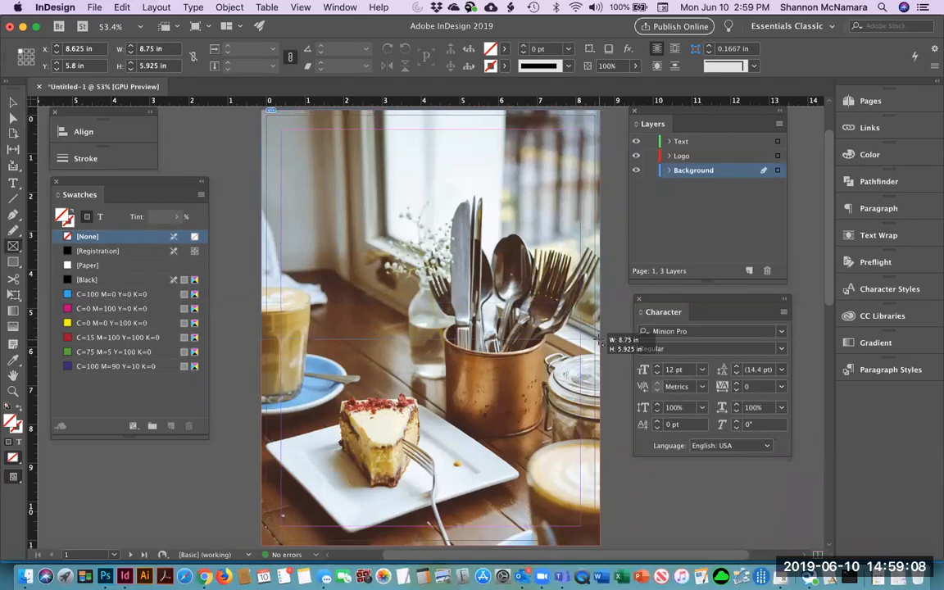
drag(600, 342, 600, 348)
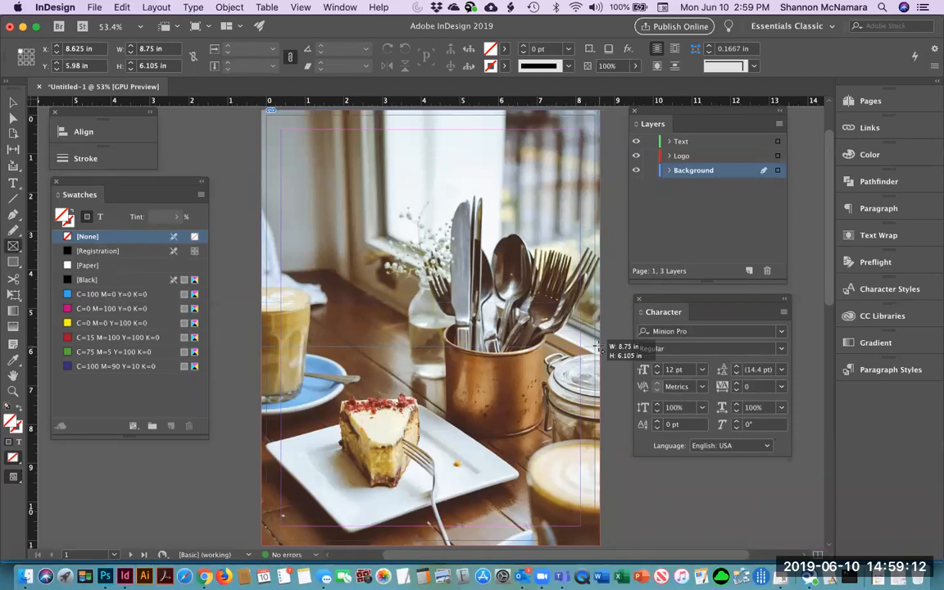
drag(600, 348, 600, 348)
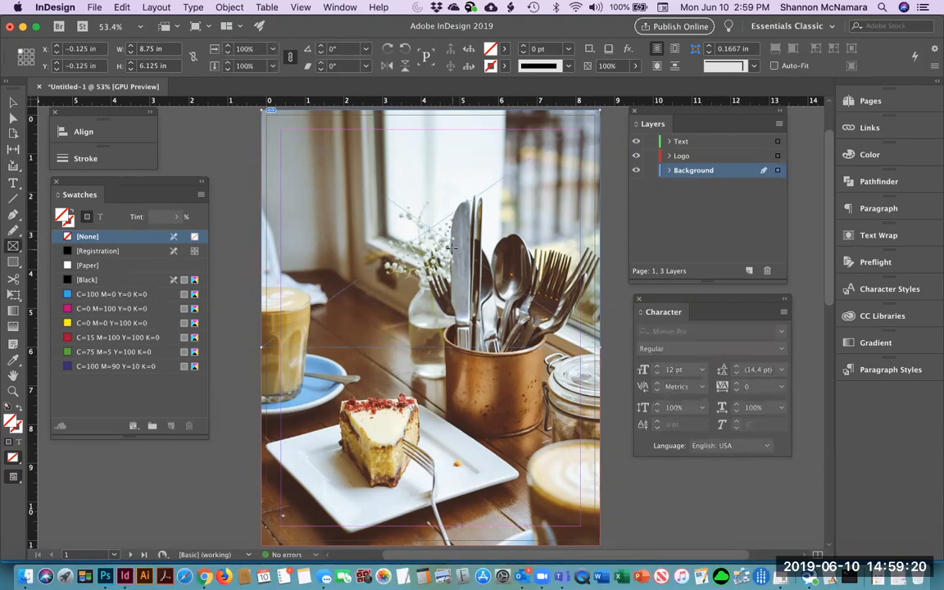
Place blur-bokeh-close-up-225228.jpg from MY ASSIGNMENT into the upper frame.
click(94, 7)
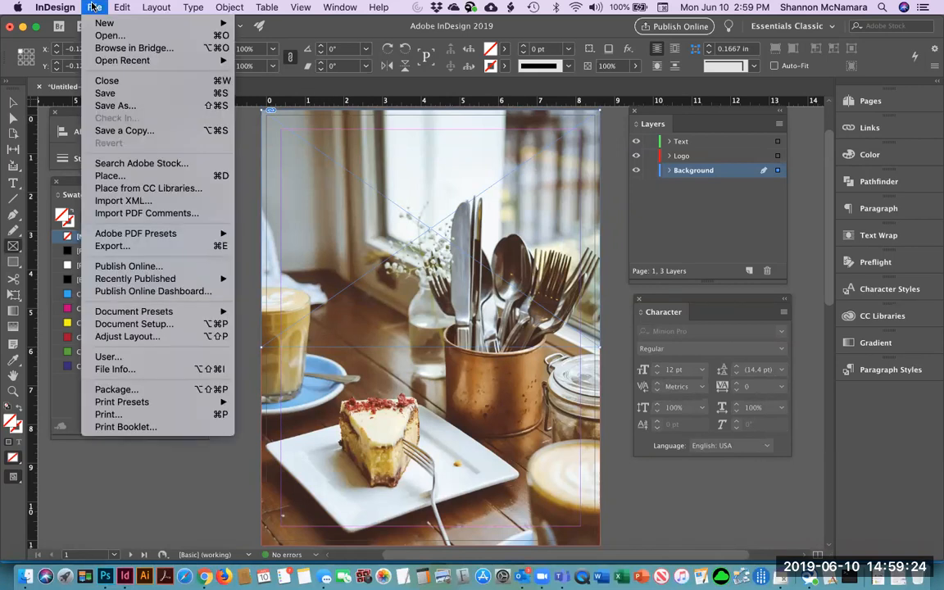
click(106, 177)
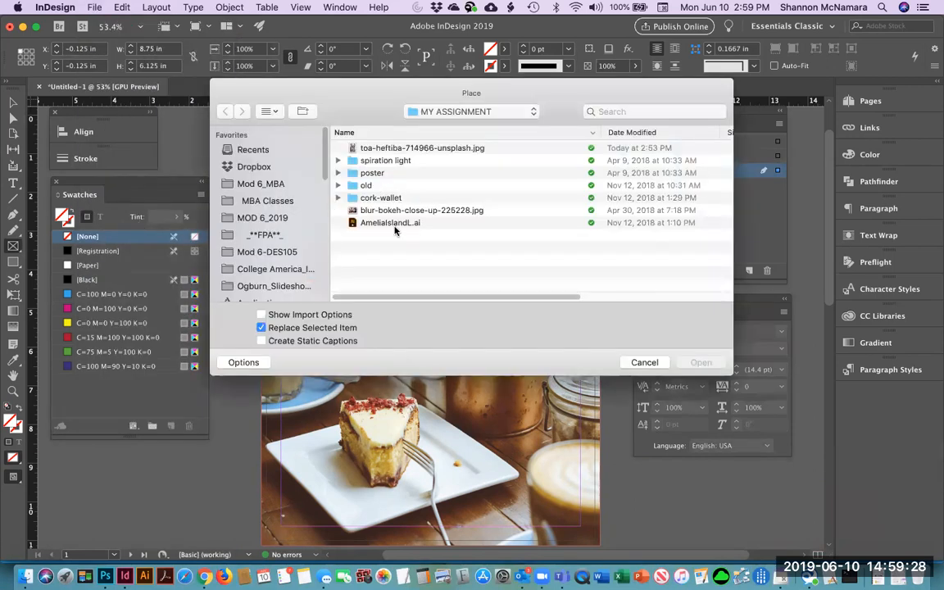
click(367, 210)
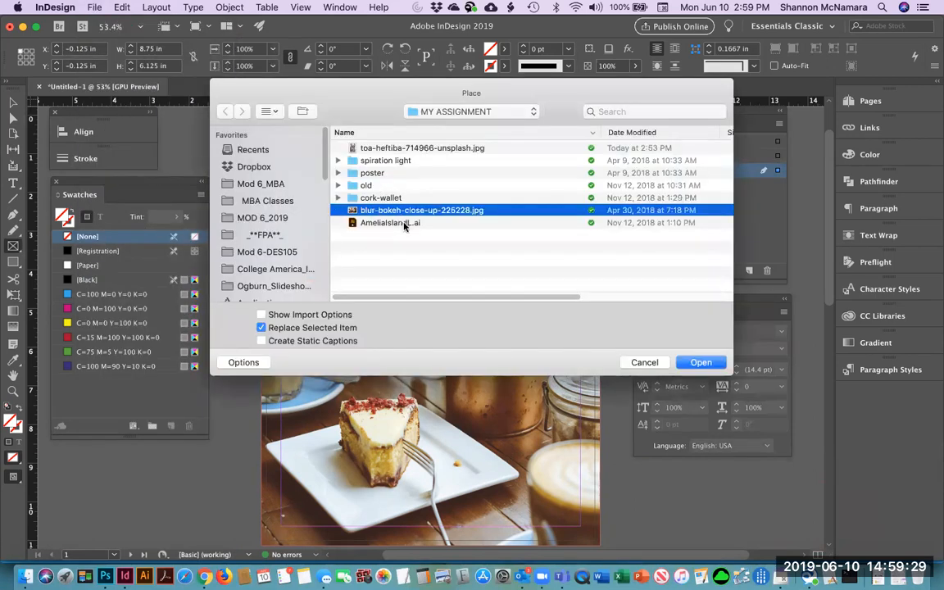
click(700, 363)
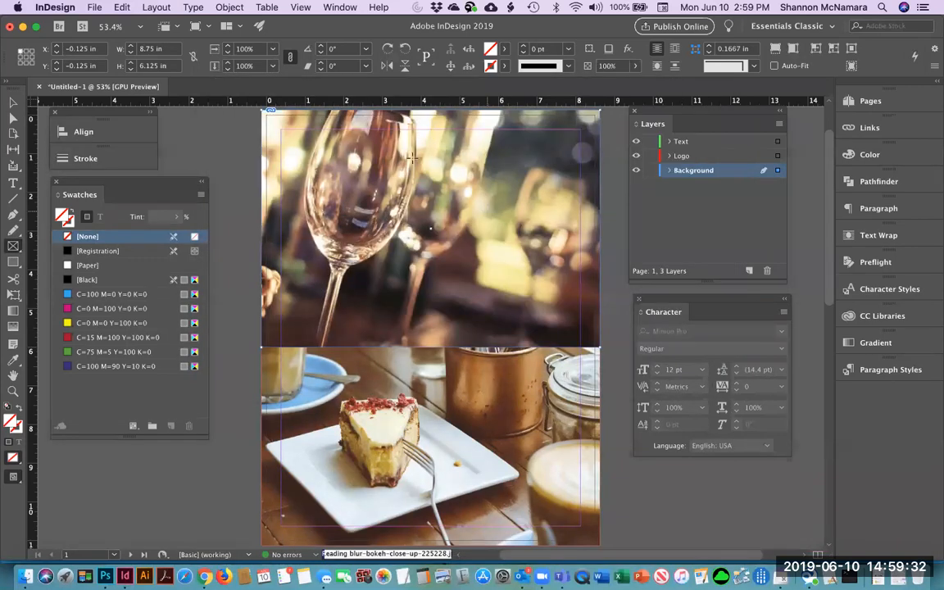
Apply Fill Frame Proportionally to the wine-glass photo in the upper frame.
click(230, 7)
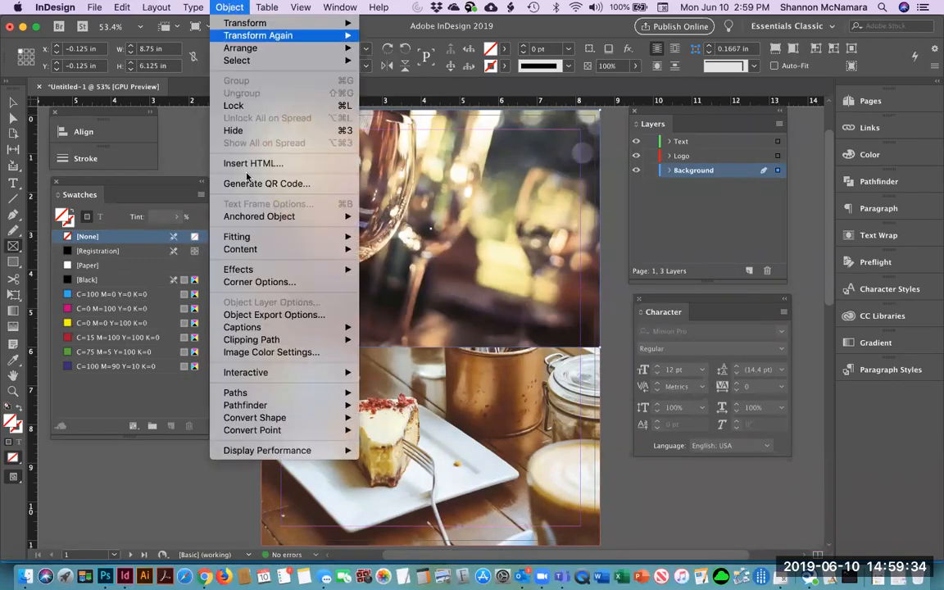
mouse_move(246, 236)
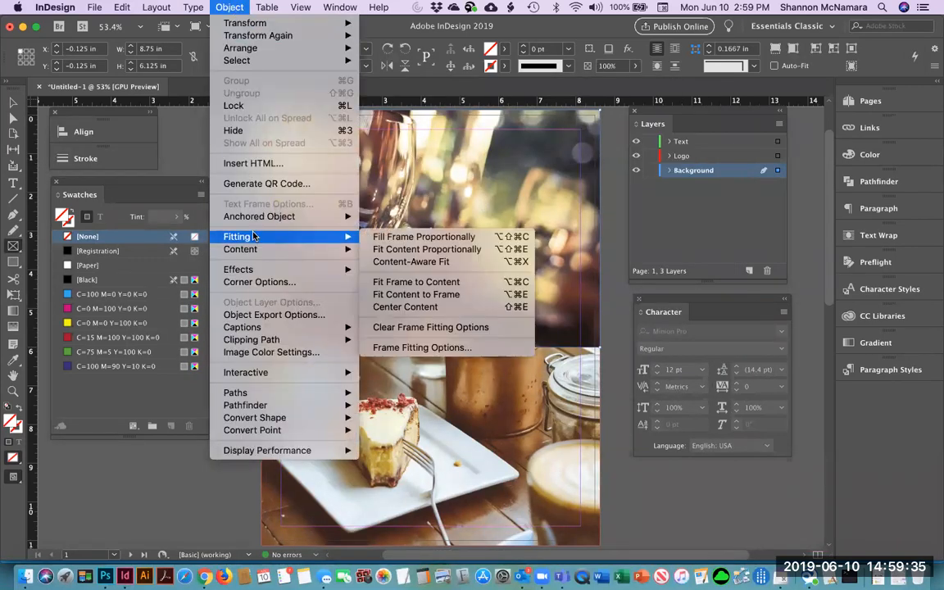
click(420, 237)
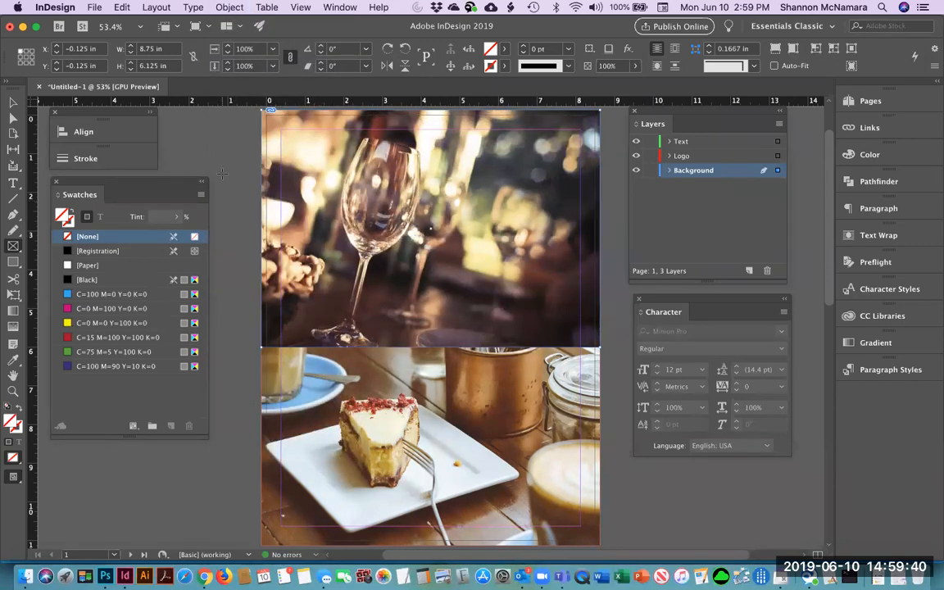
click(229, 125)
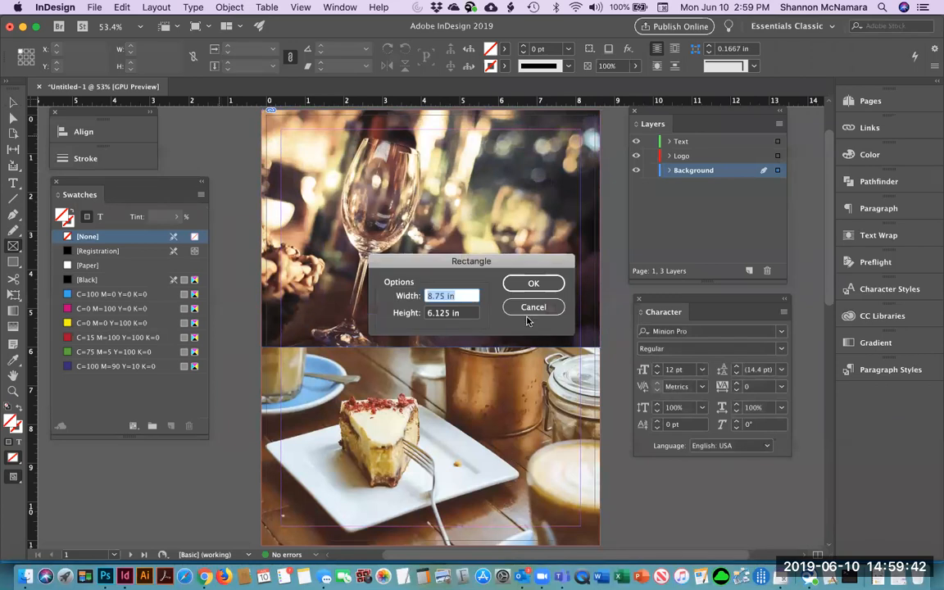
click(529, 309)
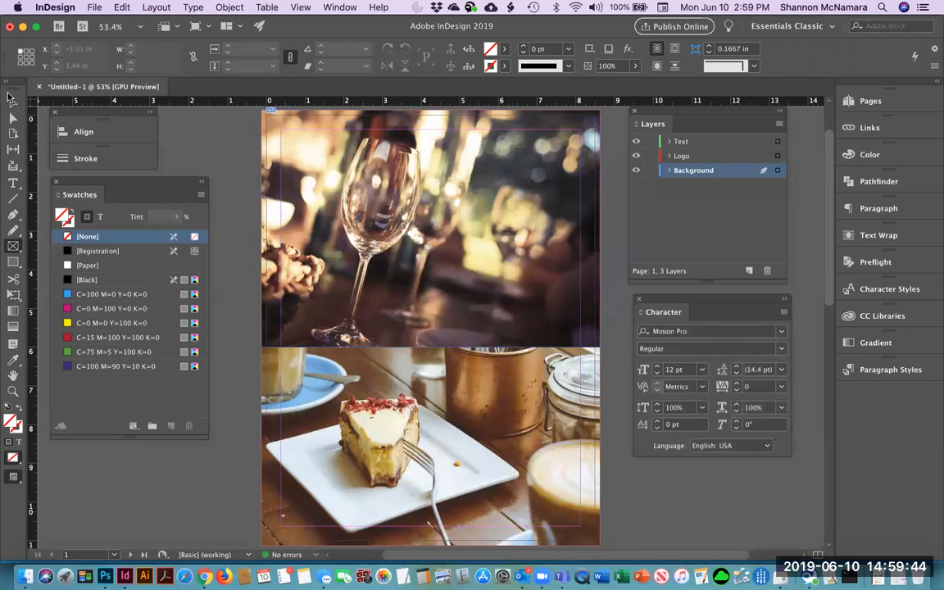
Fade the lower edge of the wine-glass photo into the cake photo with a vertical Gradient Feather about 1.4 in long.
click(13, 100)
click(381, 205)
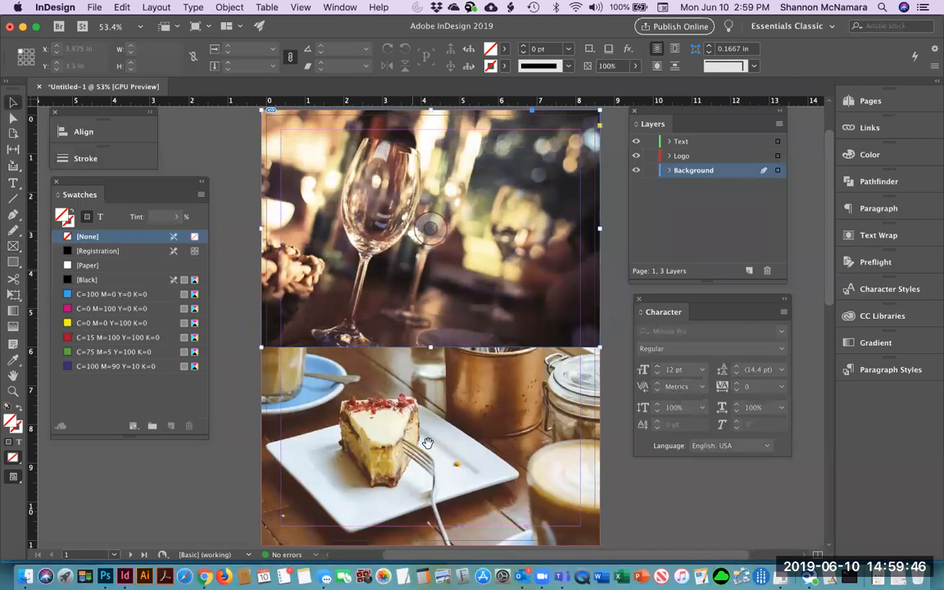
click(180, 130)
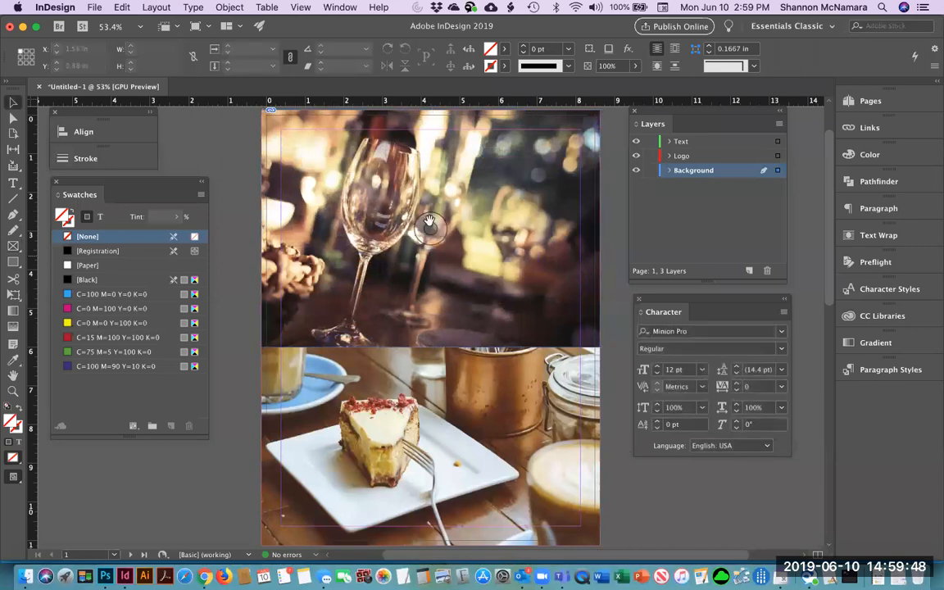
click(417, 141)
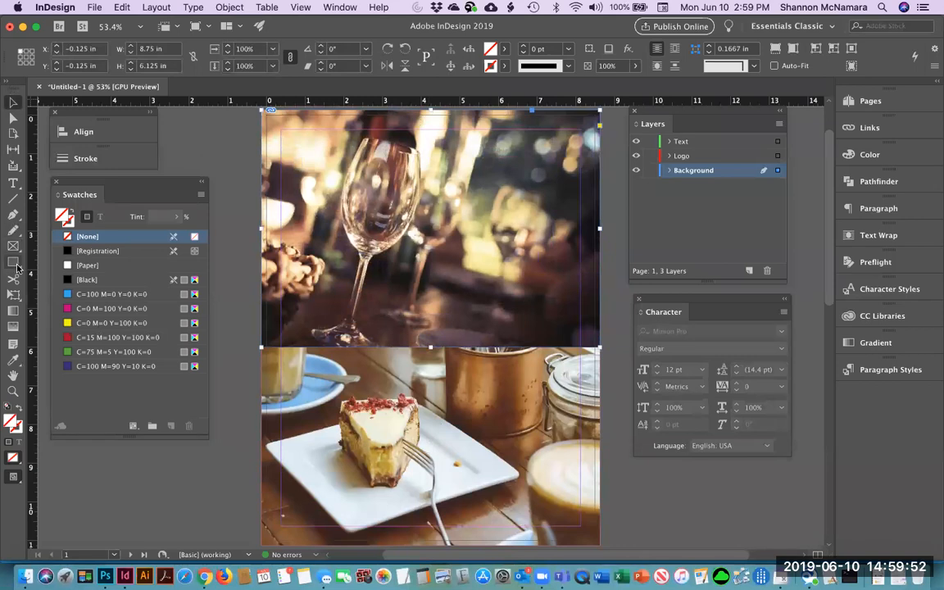
click(12, 327)
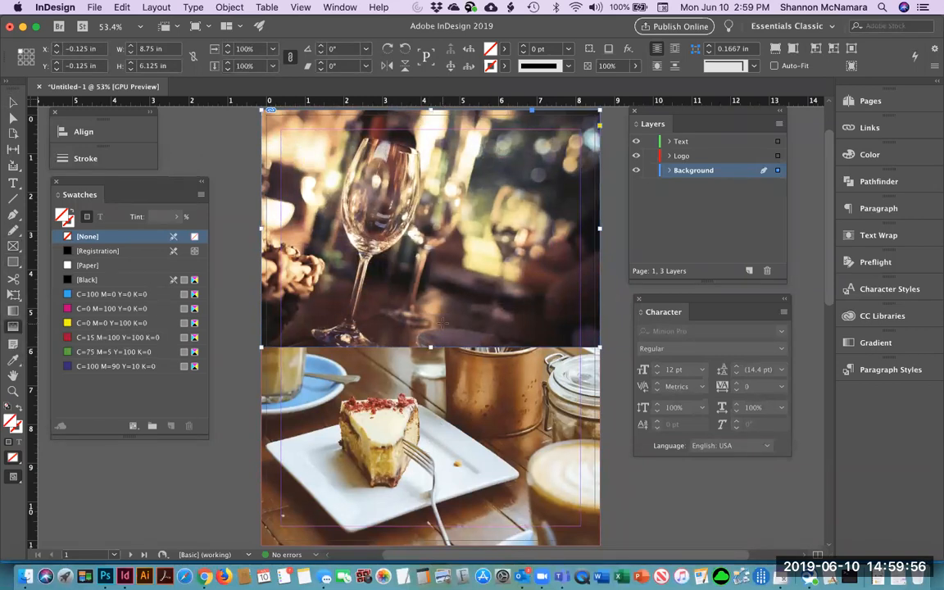
drag(442, 343, 444, 300)
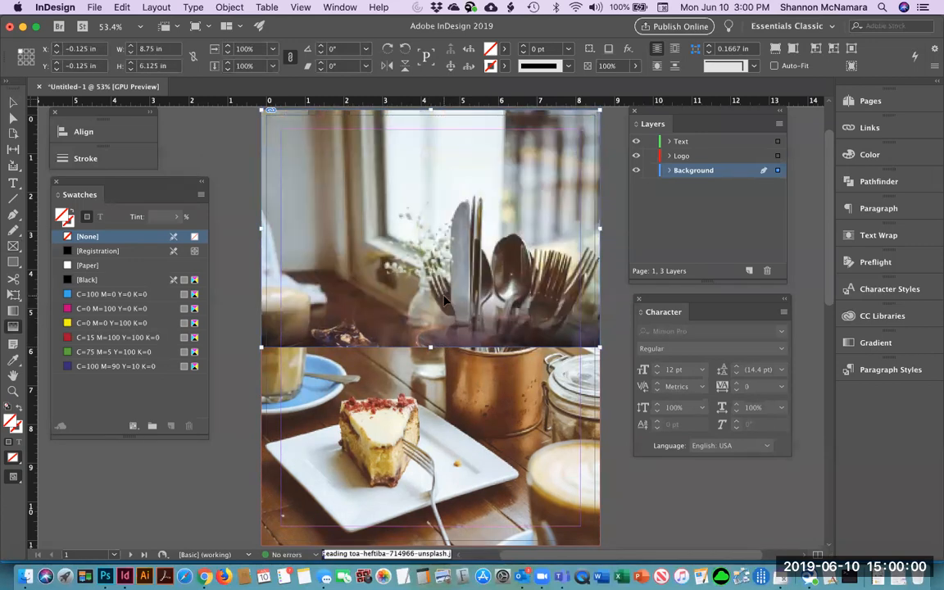
key(super+z)
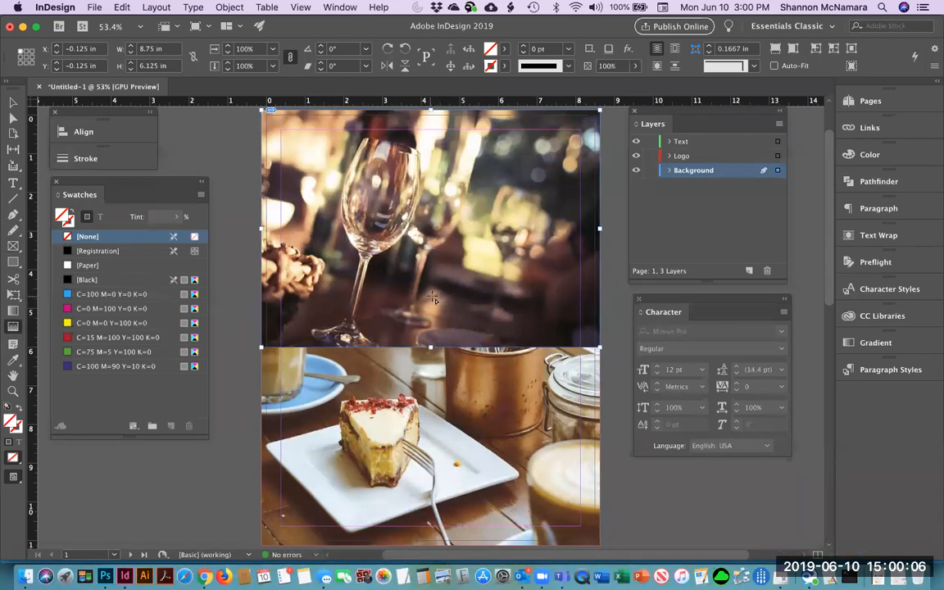
drag(432, 297, 441, 354)
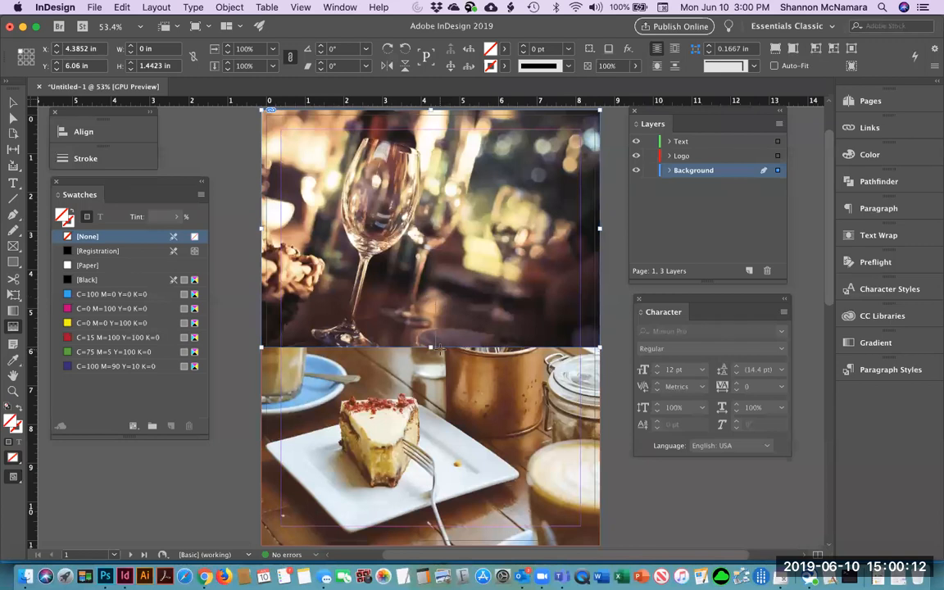
drag(441, 351, 441, 350)
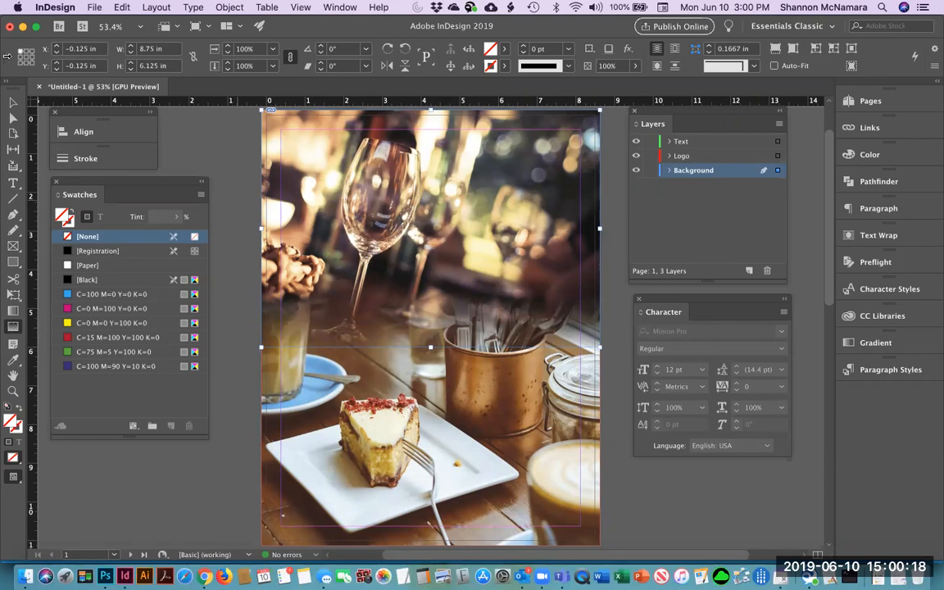
click(12, 101)
click(201, 133)
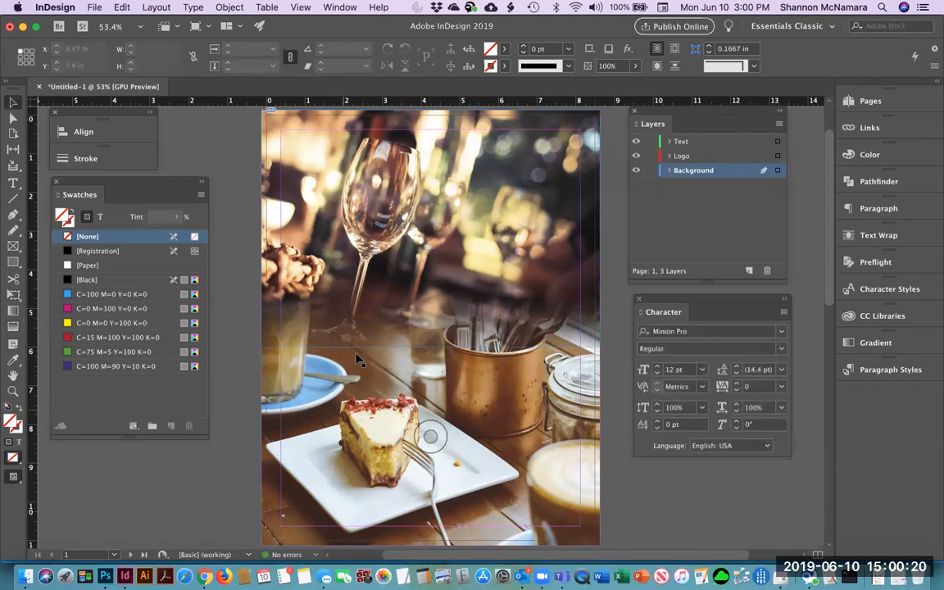
Flip the wine-glass photo in the upper frame horizontally.
click(366, 161)
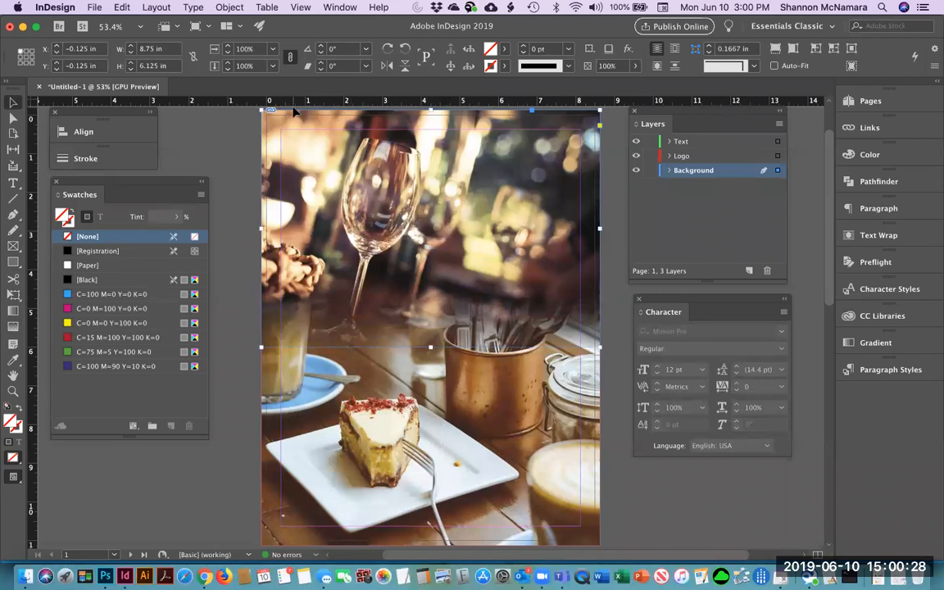
click(213, 112)
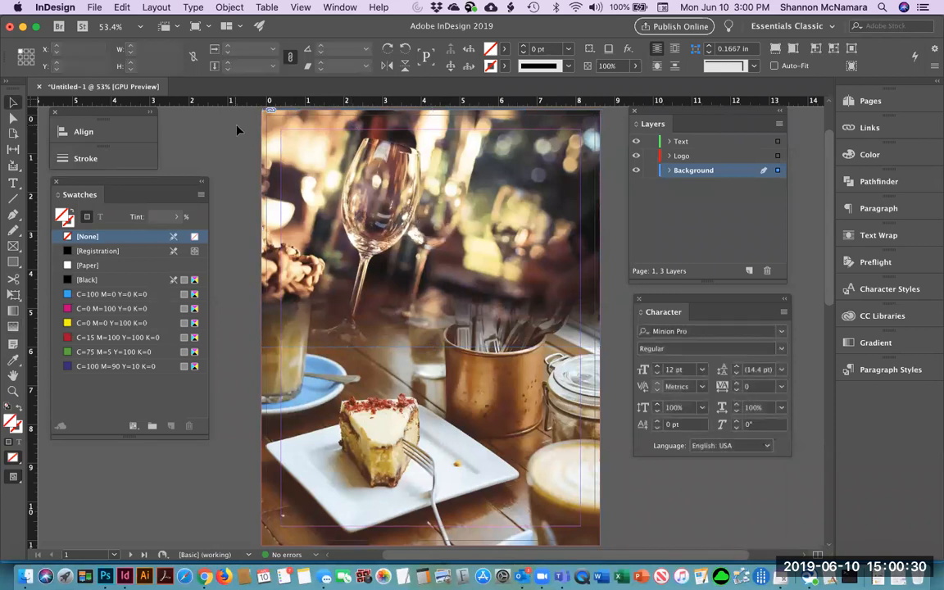
click(331, 143)
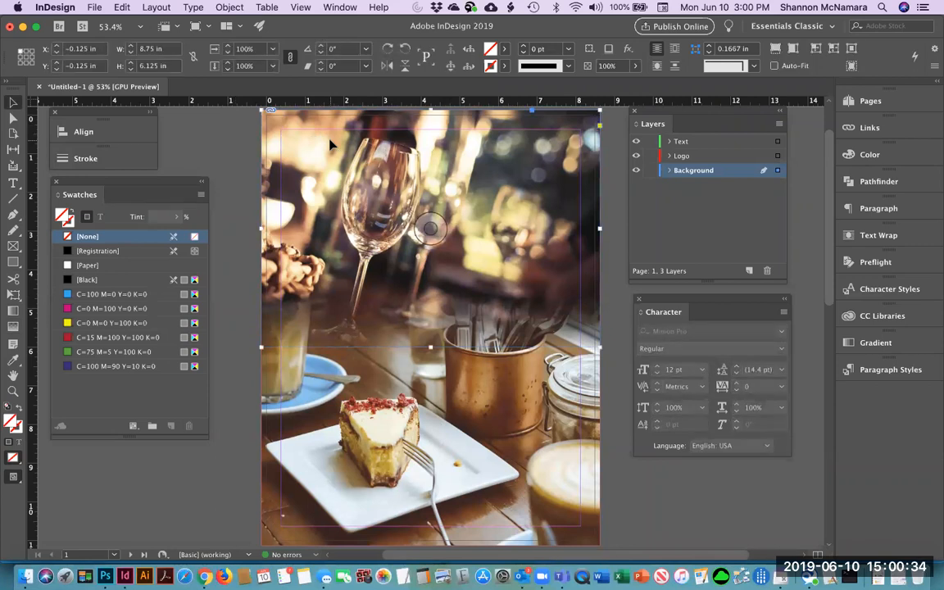
right_click(331, 144)
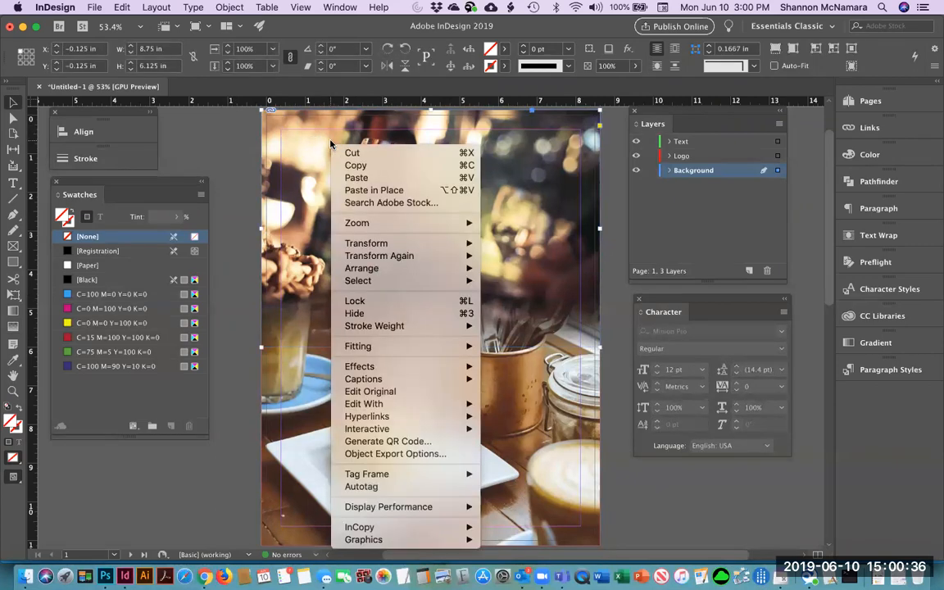
mouse_move(370, 248)
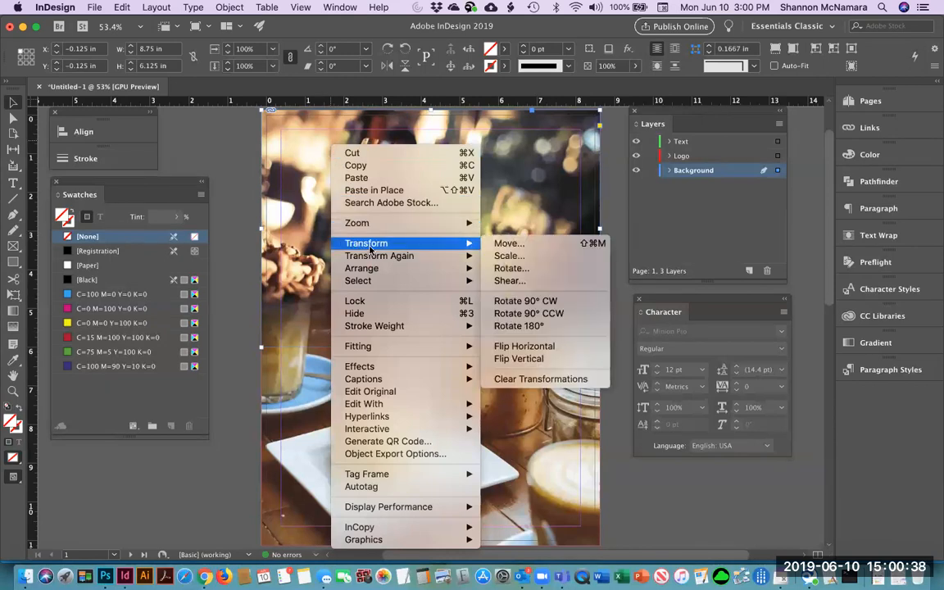
click(536, 347)
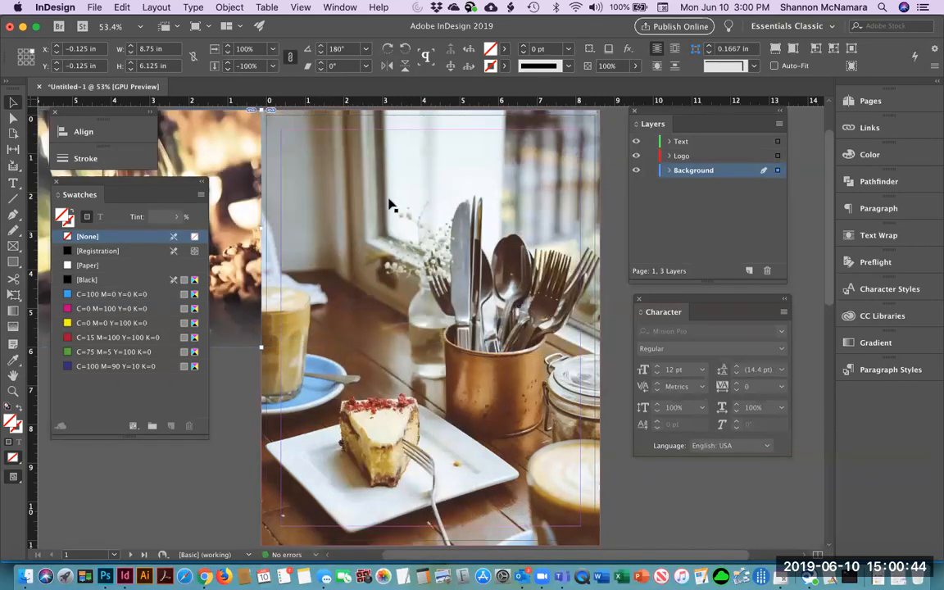
Move the flipped wine-glass photo back over the upper half of the cover, aligned with the bleed edges.
drag(202, 127, 536, 175)
drag(538, 175, 538, 175)
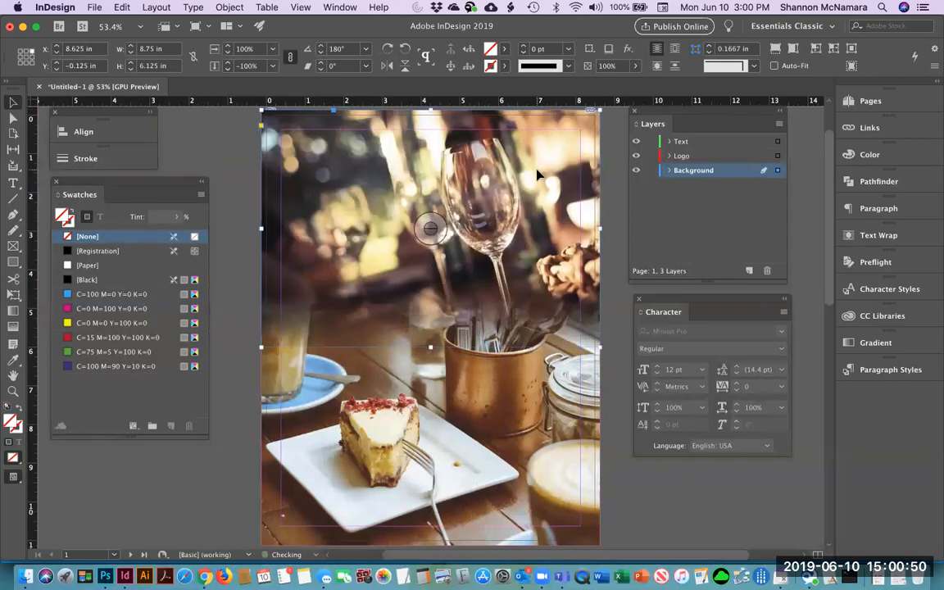
click(233, 222)
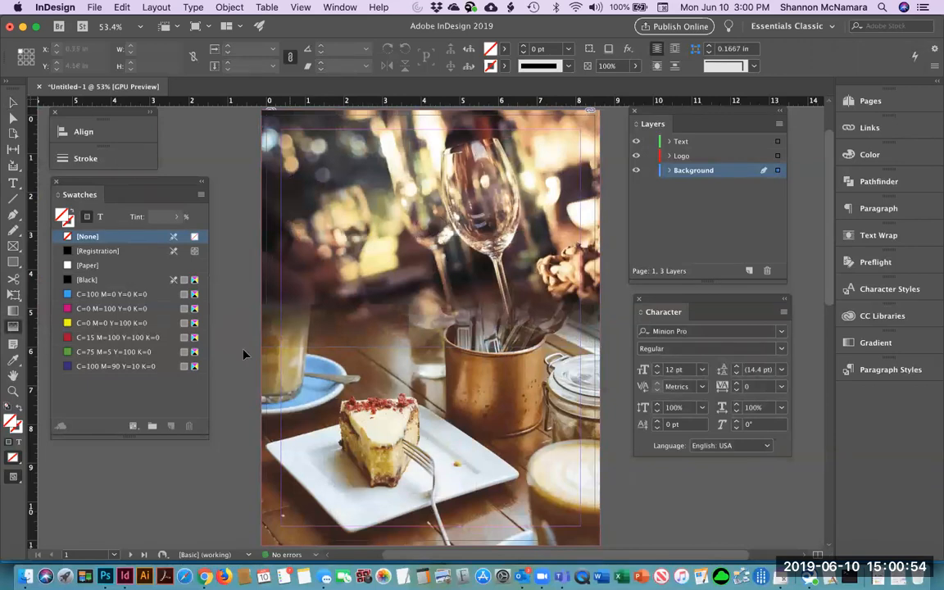
Try a diagonal Gradient Feather inward from the wine-glass photo's lower-left corner, and undo it.
click(13, 327)
click(318, 366)
drag(264, 346, 359, 303)
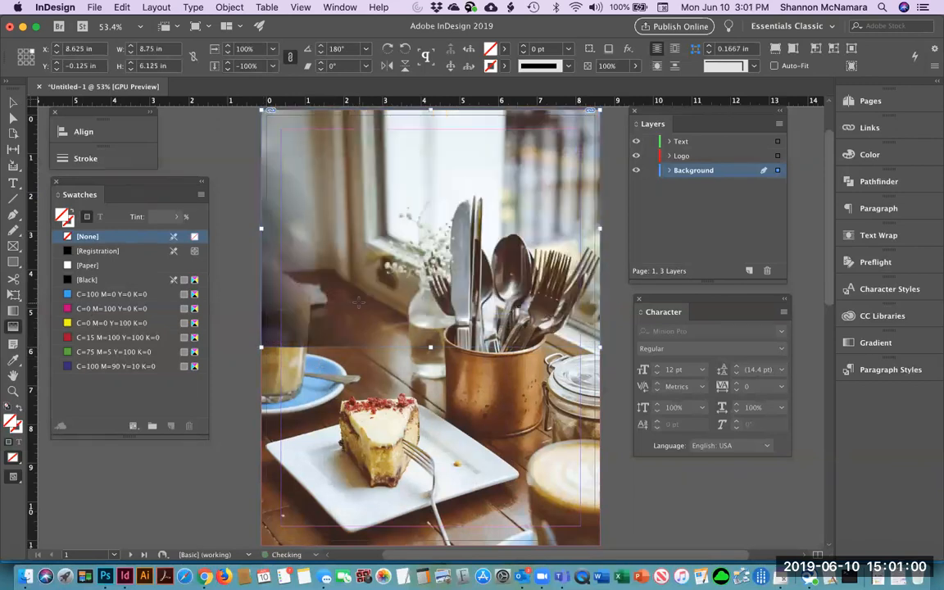
key(super+z)
Try several diagonal Gradient Feathers on the wine-glass photo, fading it out toward its lower-left corner.
drag(419, 271, 263, 347)
drag(395, 283, 269, 353)
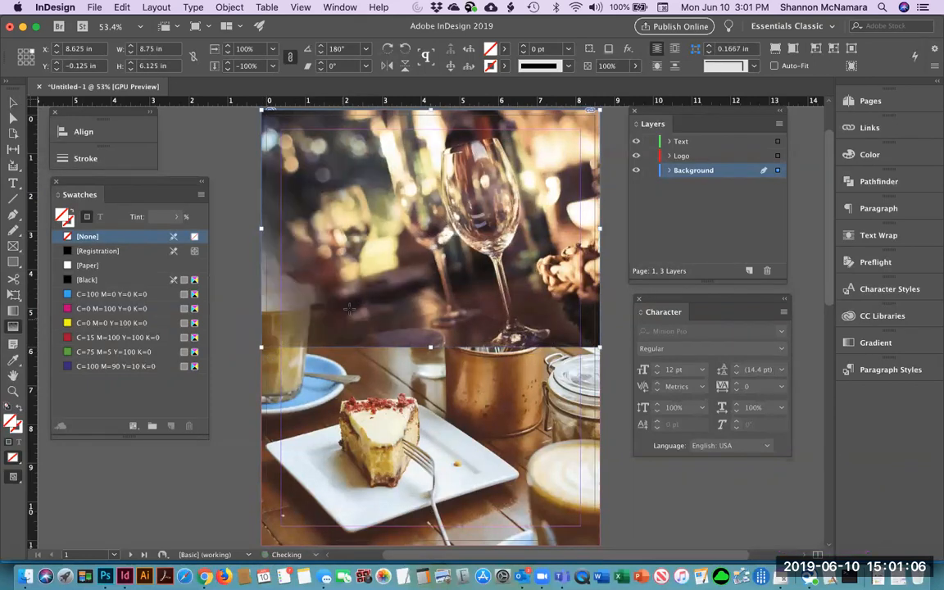
drag(352, 222, 271, 286)
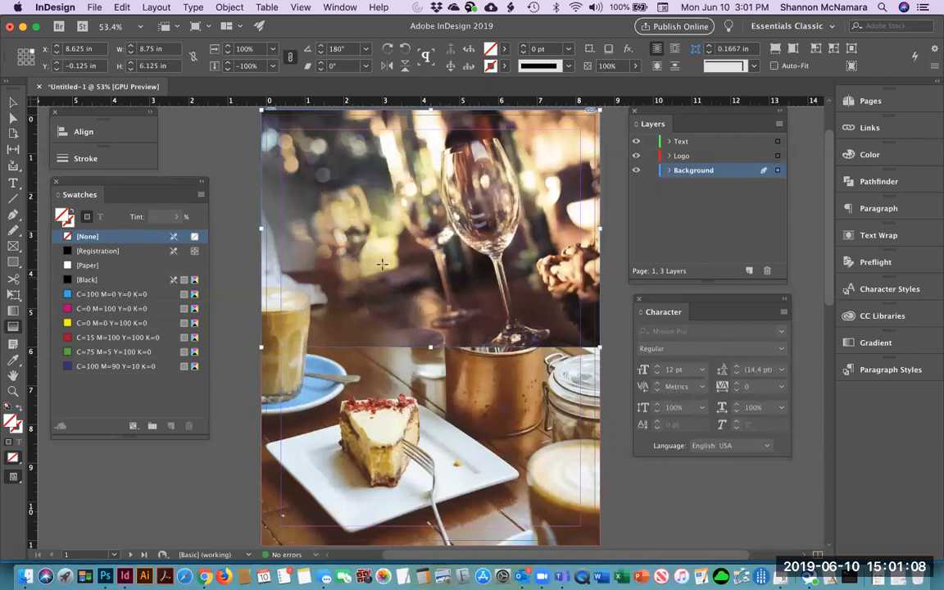
drag(344, 239, 328, 300)
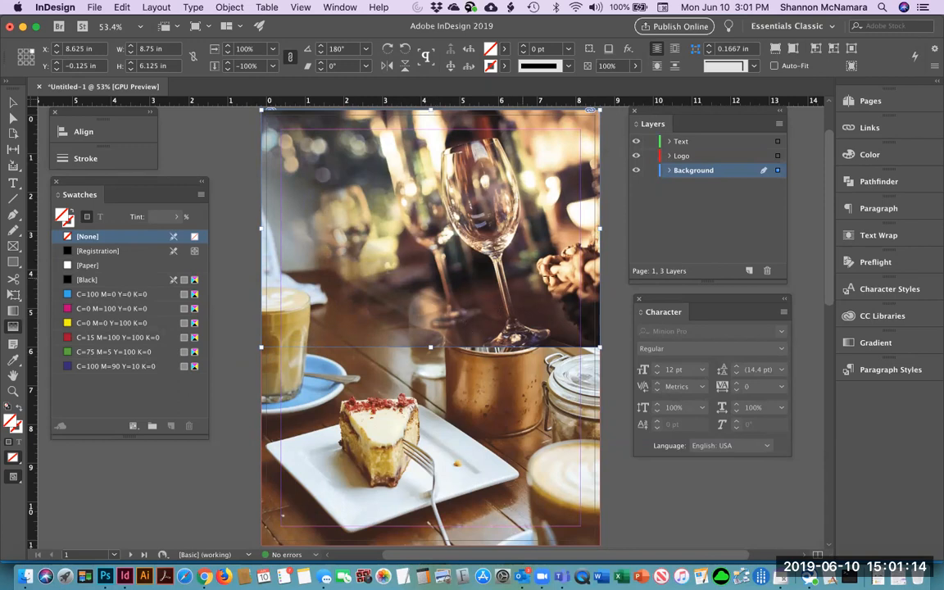
drag(424, 271, 386, 352)
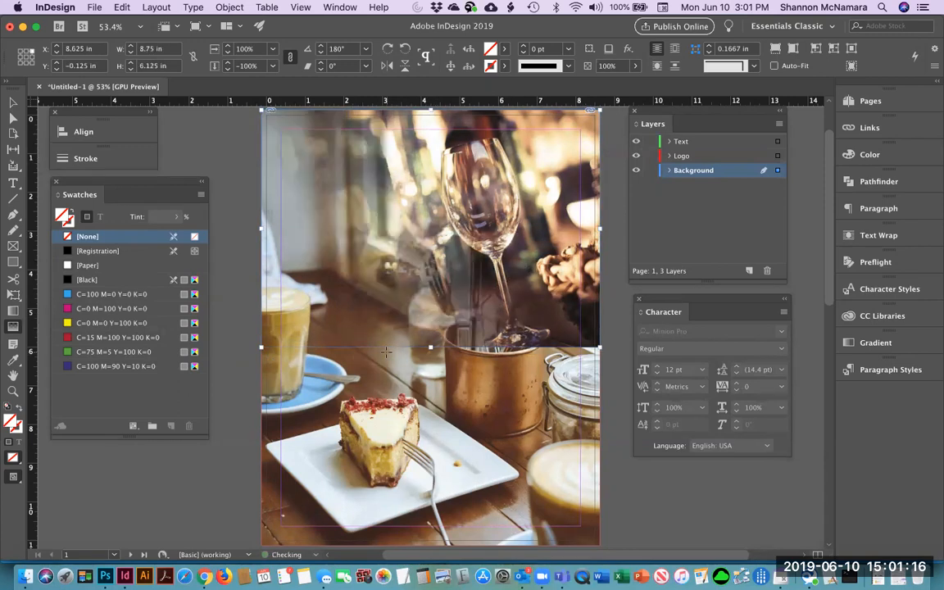
drag(439, 280, 388, 320)
drag(430, 284, 396, 324)
Extend the wine-glass photo frame downward to a height of 7.305 in.
click(13, 102)
click(184, 123)
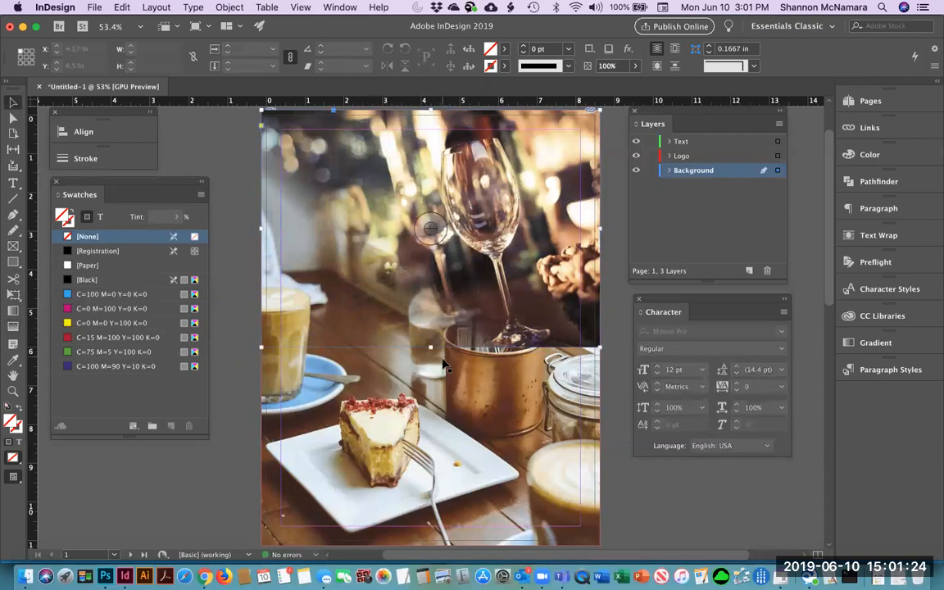
drag(430, 348, 427, 394)
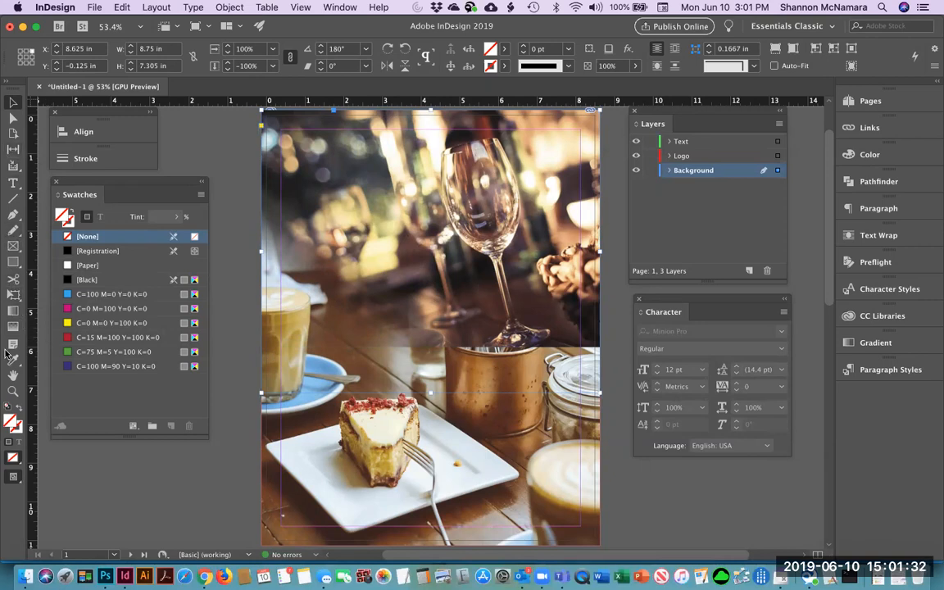
Try a left-to-right Gradient Feather across the lower part of the wine-glass photo, and undo it.
click(13, 326)
drag(361, 320, 468, 315)
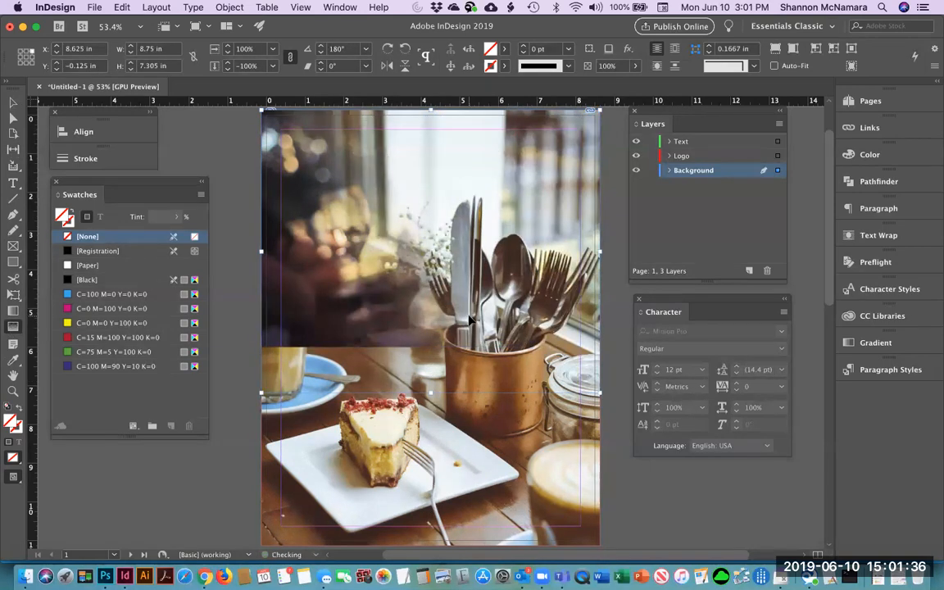
key(super+z)
key(super+z)
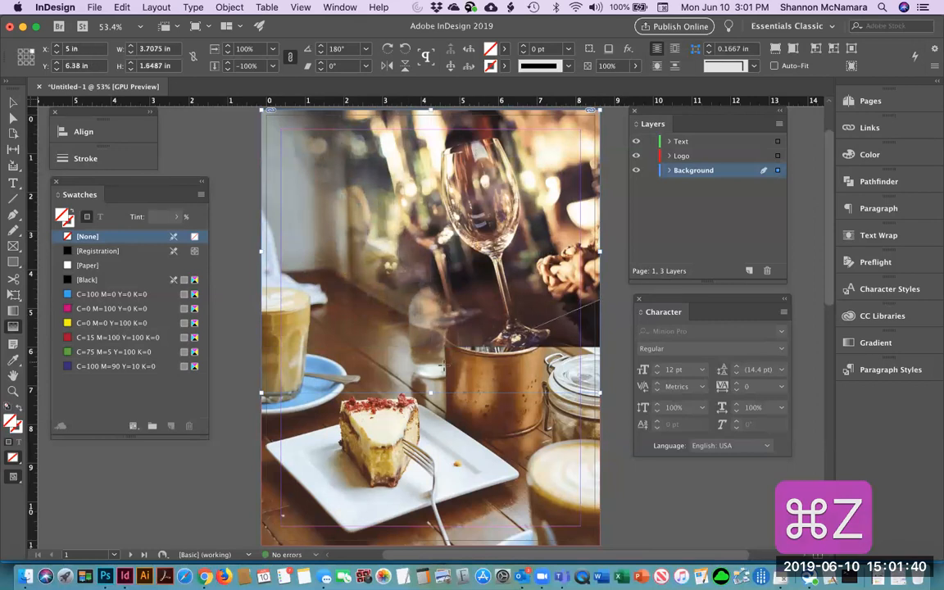
Fade the wine-glass photo's lower-left area into the cake photo with a diagonal Gradient Feather running from the glass's base toward the copper pot.
drag(538, 283, 477, 285)
drag(565, 354, 303, 329)
drag(459, 328, 334, 326)
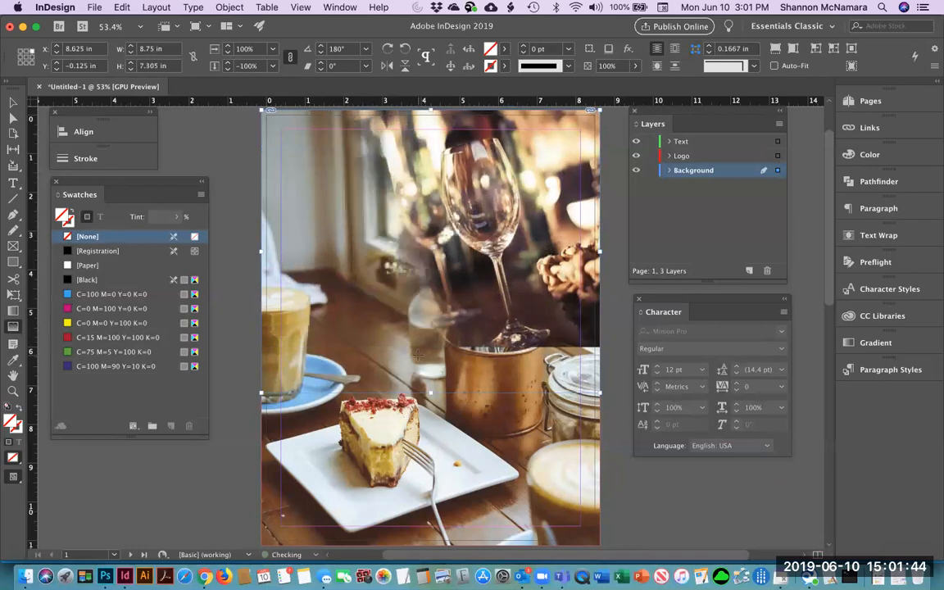
drag(525, 307, 447, 385)
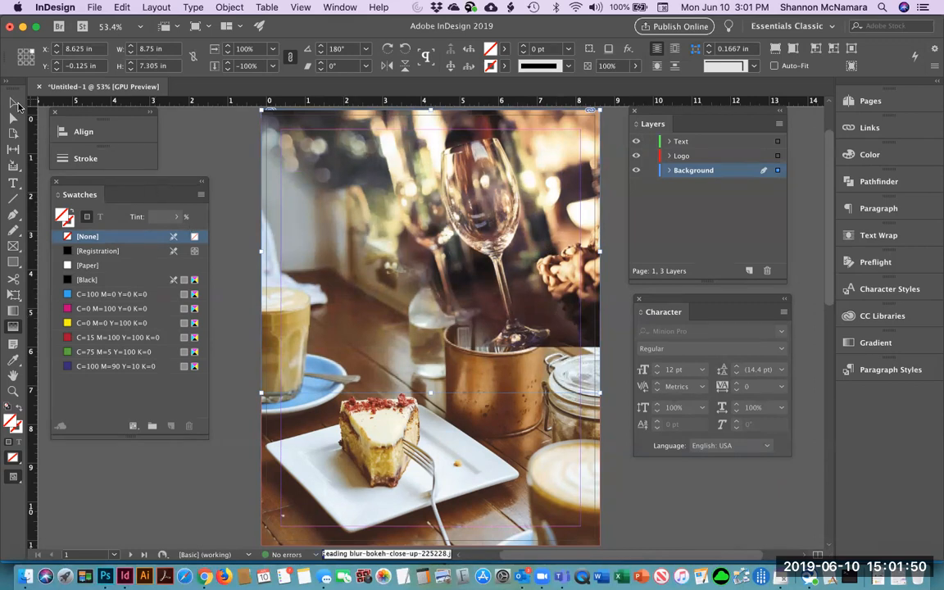
Shorten the wine-glass photo frame to a height of 6.885 in by raising its lower edge.
click(15, 104)
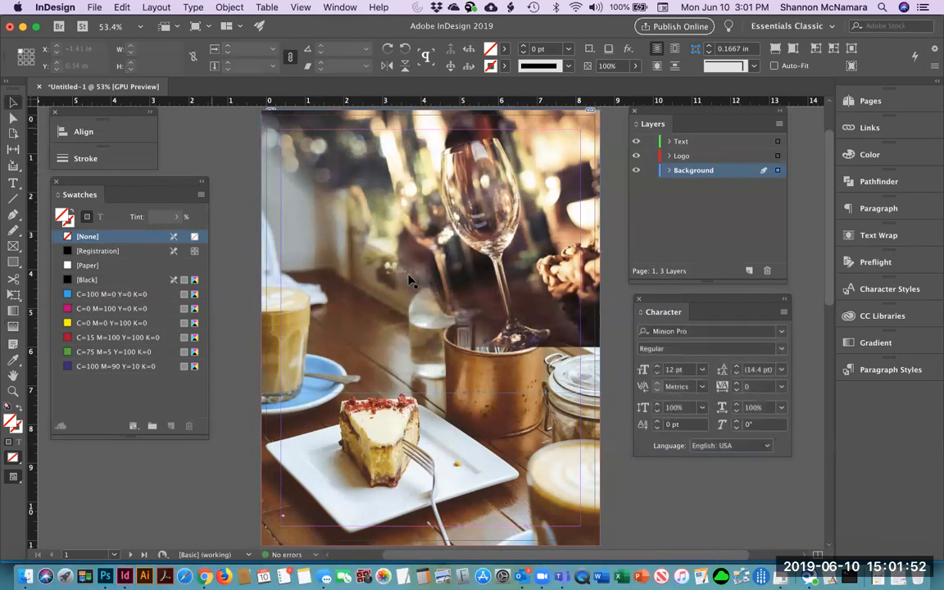
click(263, 132)
click(207, 134)
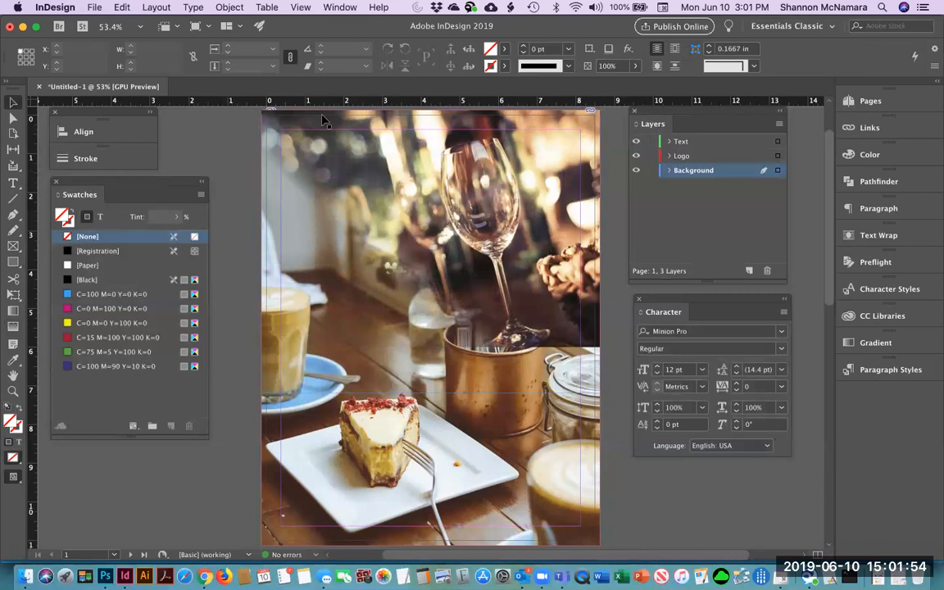
click(324, 121)
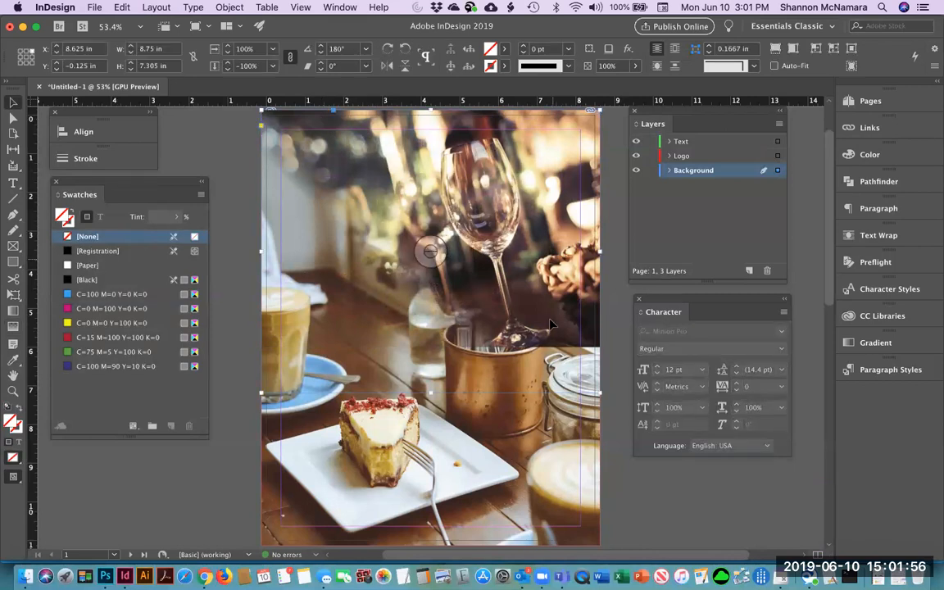
mouse_move(434, 392)
mouse_down()
mouse_move(434, 347)
mouse_move(430, 376)
mouse_up()
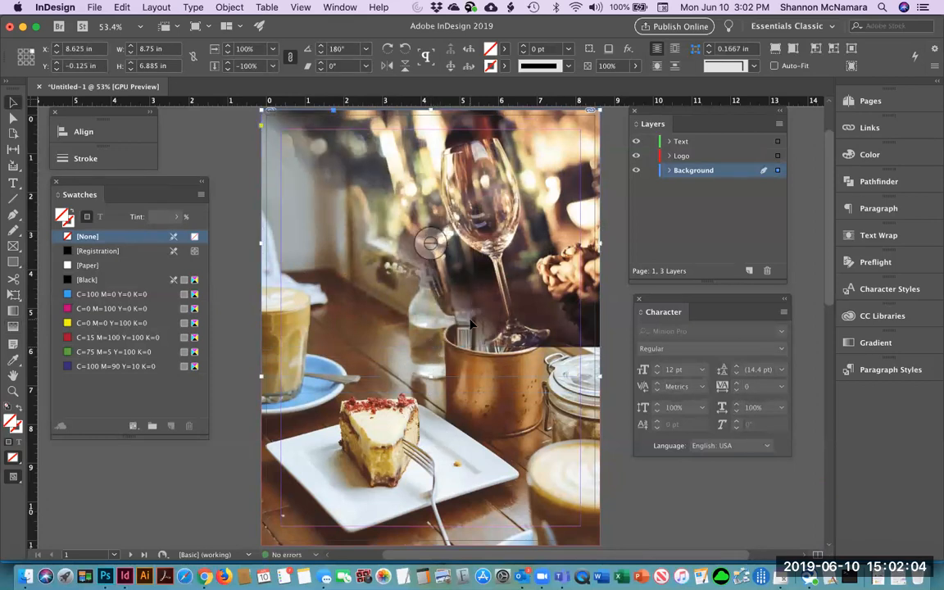
right_click(558, 326)
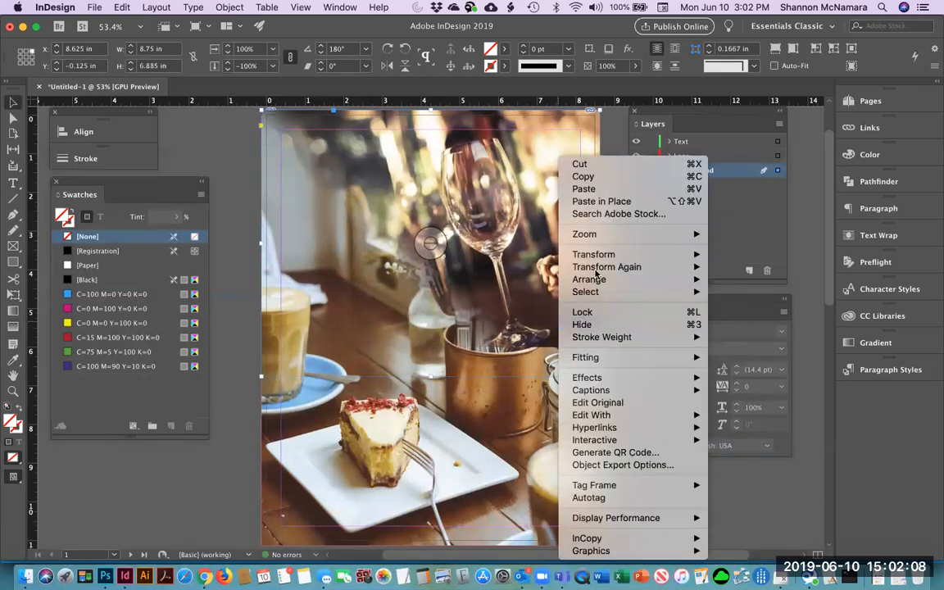
mouse_move(600, 255)
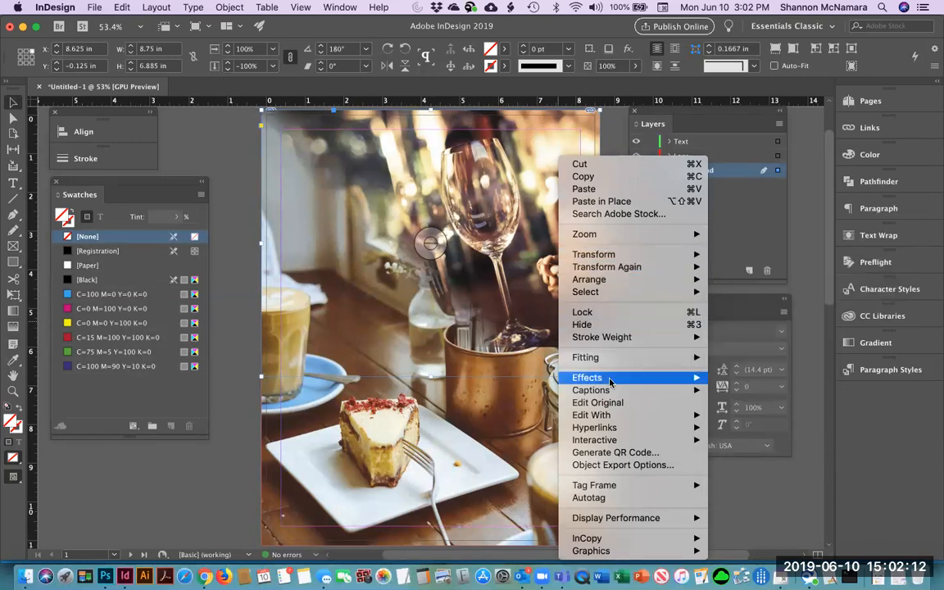
mouse_move(609, 381)
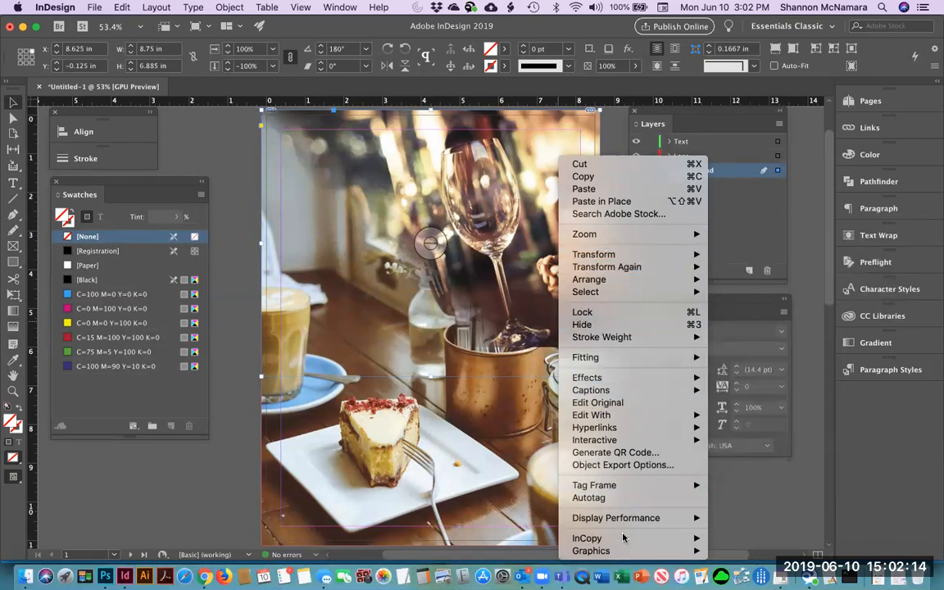
mouse_move(623, 526)
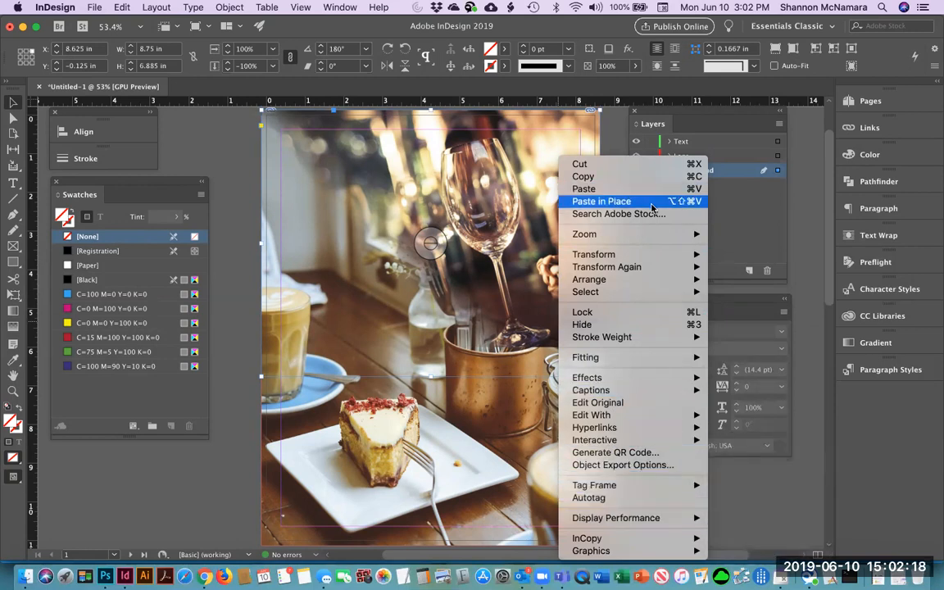
mouse_move(649, 257)
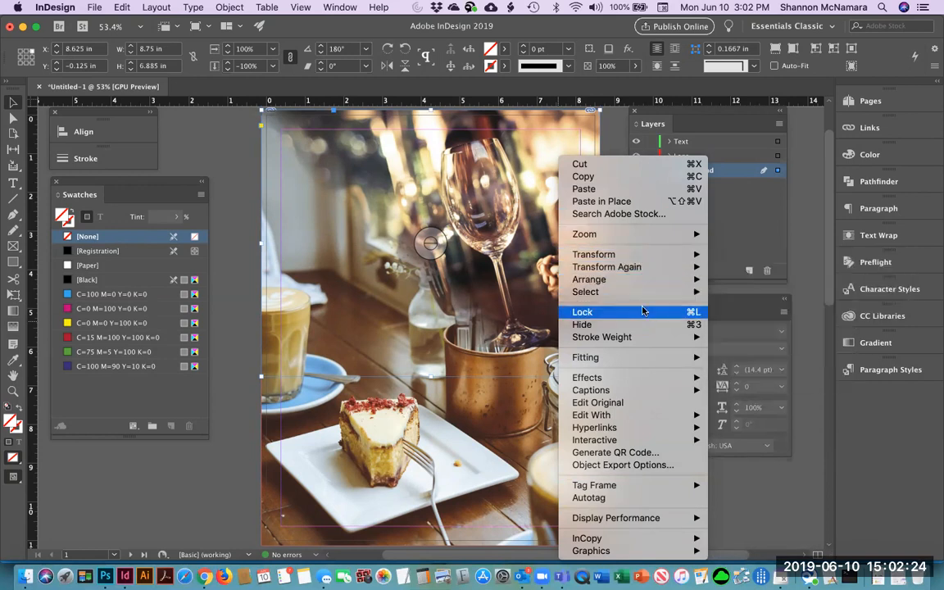
mouse_move(644, 295)
mouse_move(644, 361)
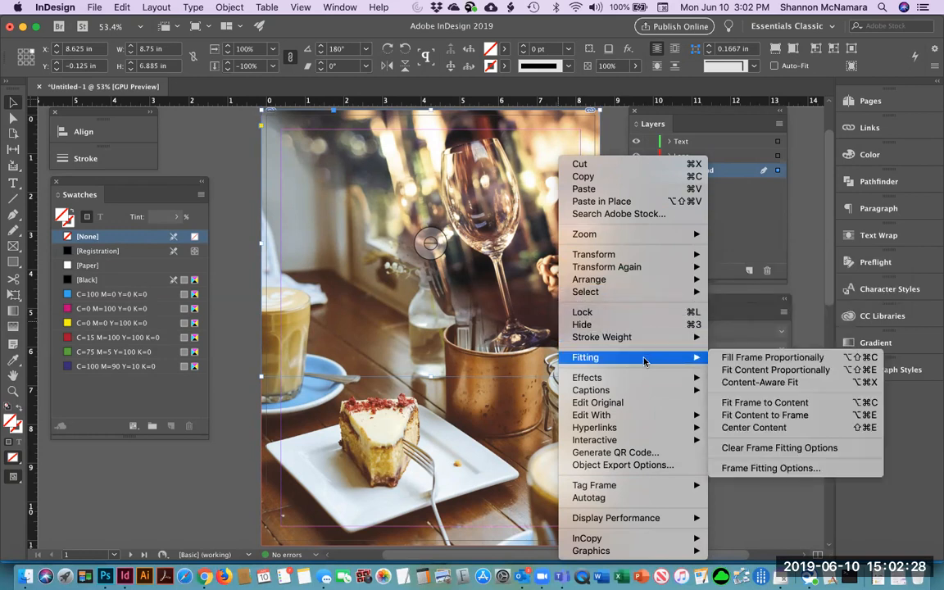
mouse_move(644, 385)
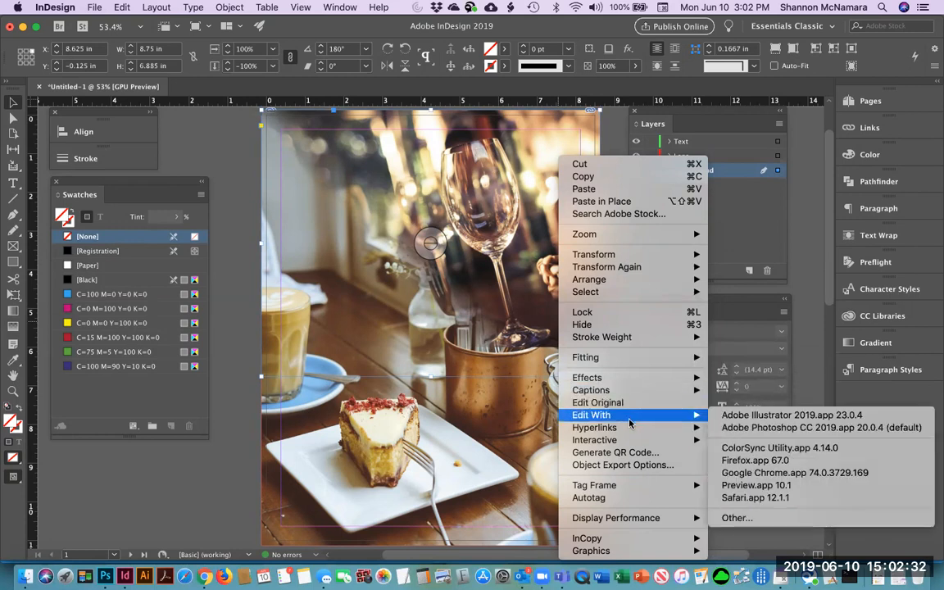
mouse_move(628, 432)
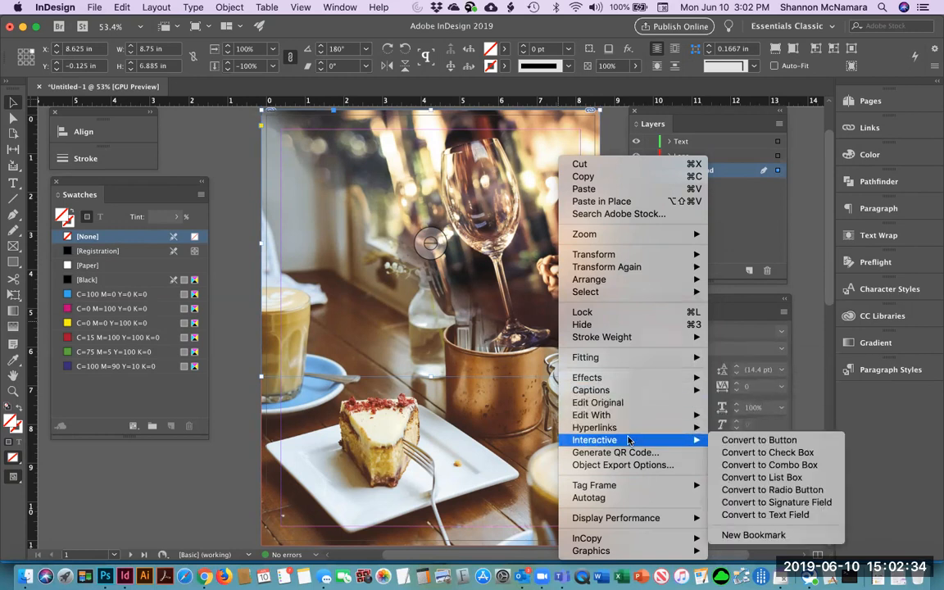
mouse_move(627, 485)
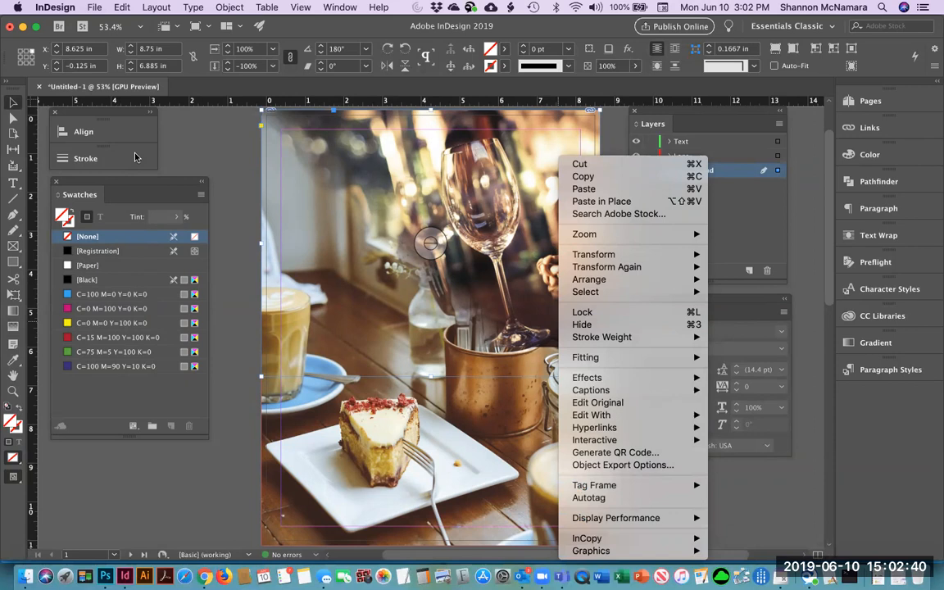
click(518, 27)
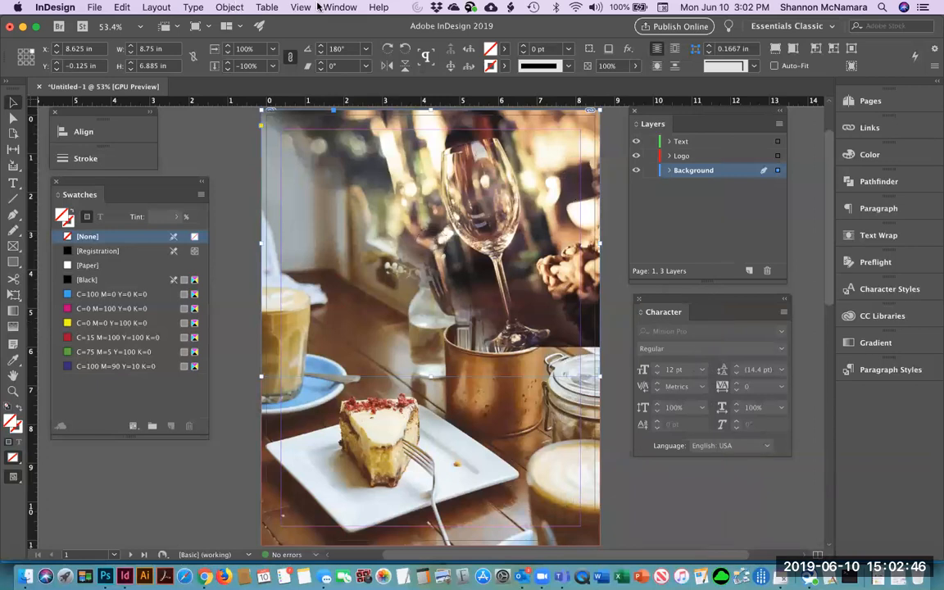
In the wine-glass photo frame's corner options, set all corners to 0.1875 in, then unlink them and enlarge the lower-right corner to 0.5625 in.
click(215, 8)
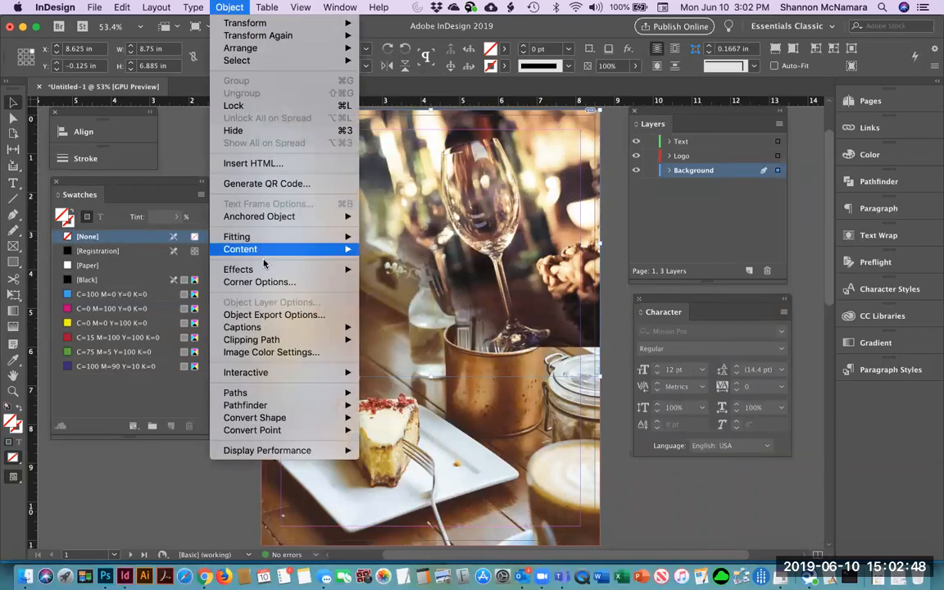
mouse_move(260, 270)
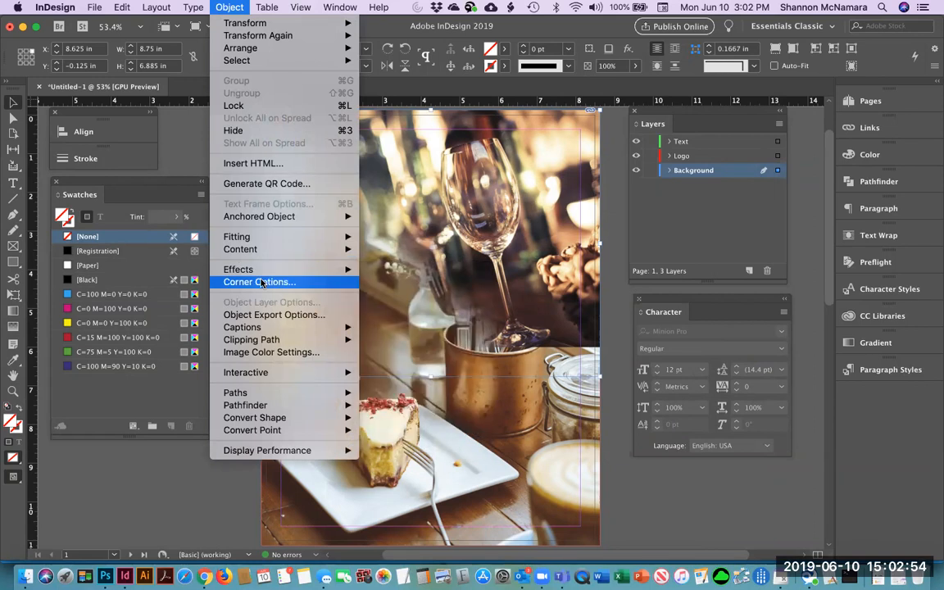
click(260, 282)
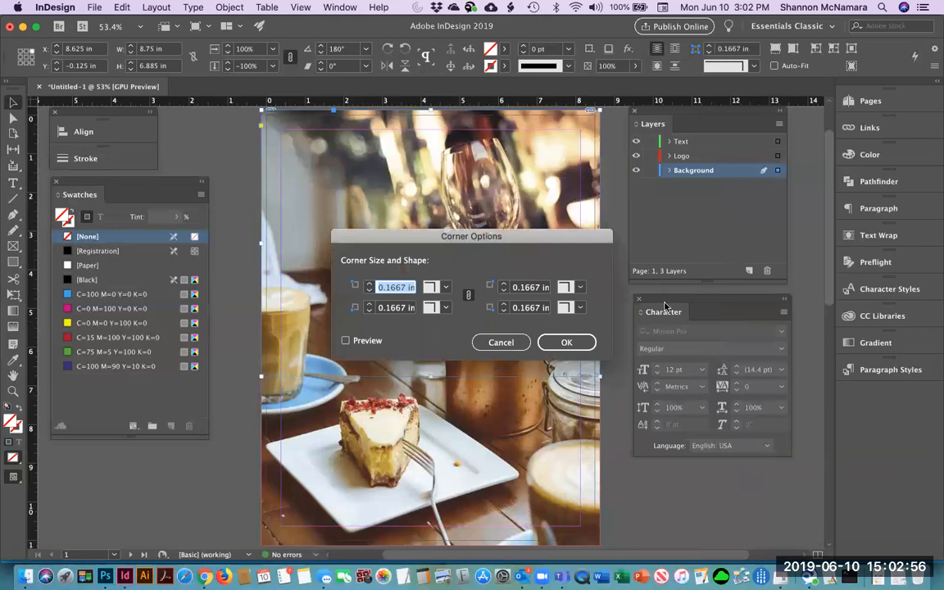
drag(489, 245, 761, 254)
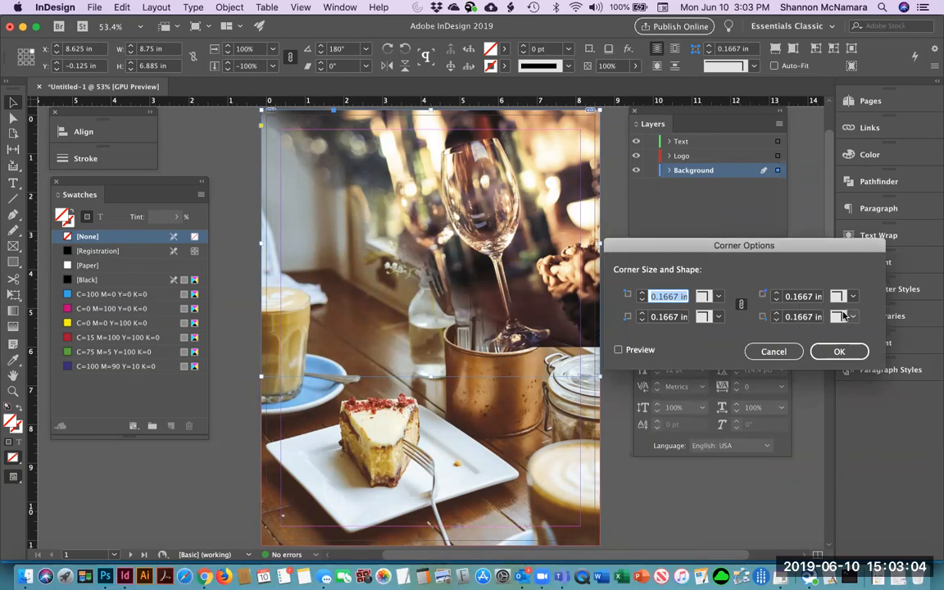
click(776, 315)
key(Tab)
click(775, 314)
click(775, 313)
click(776, 314)
click(775, 314)
click(776, 314)
click(776, 314)
Give the wine-glass photo frame's lower-right corner a Rounded shape with a size of 0.8125 in and apply it.
click(852, 316)
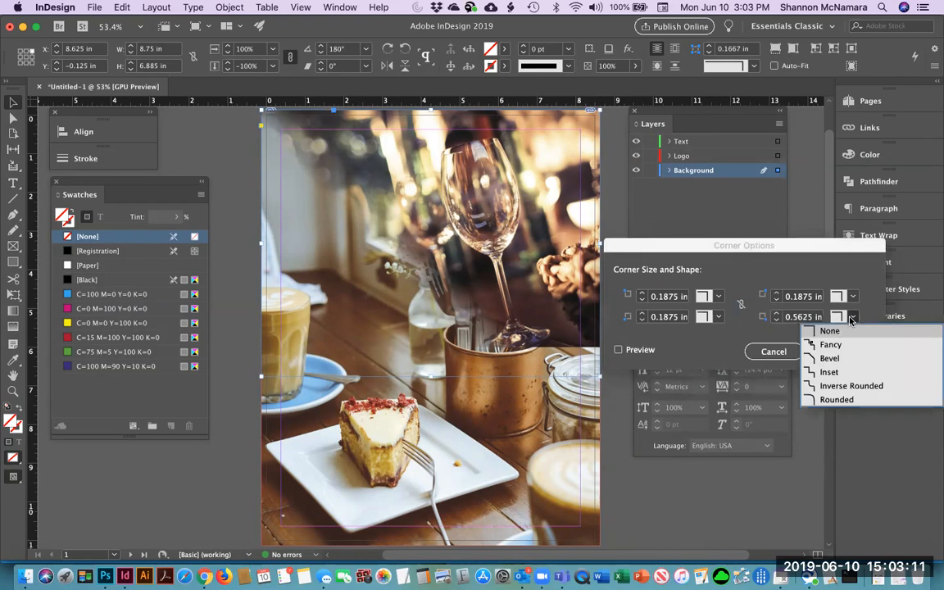
click(833, 400)
click(775, 314)
click(775, 313)
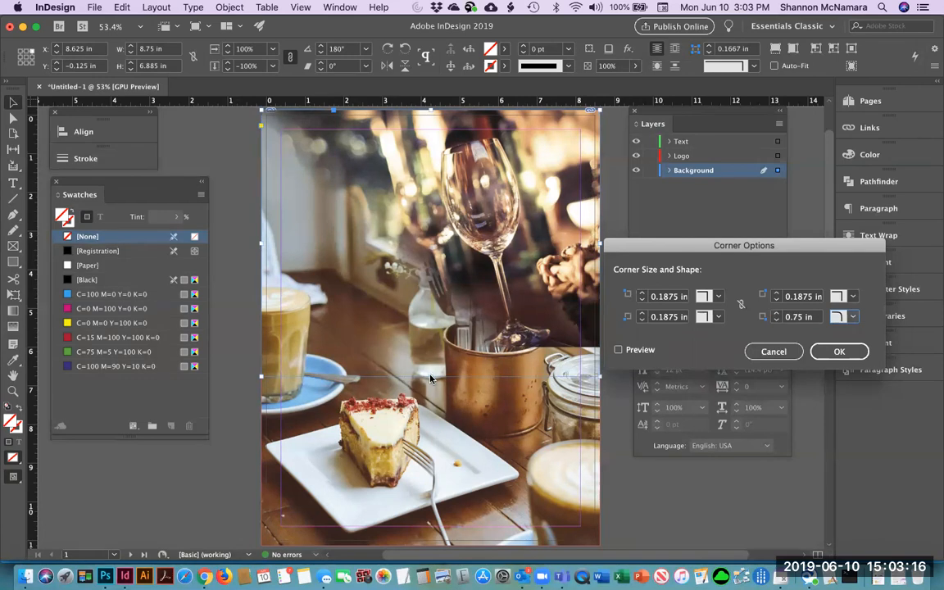
click(639, 351)
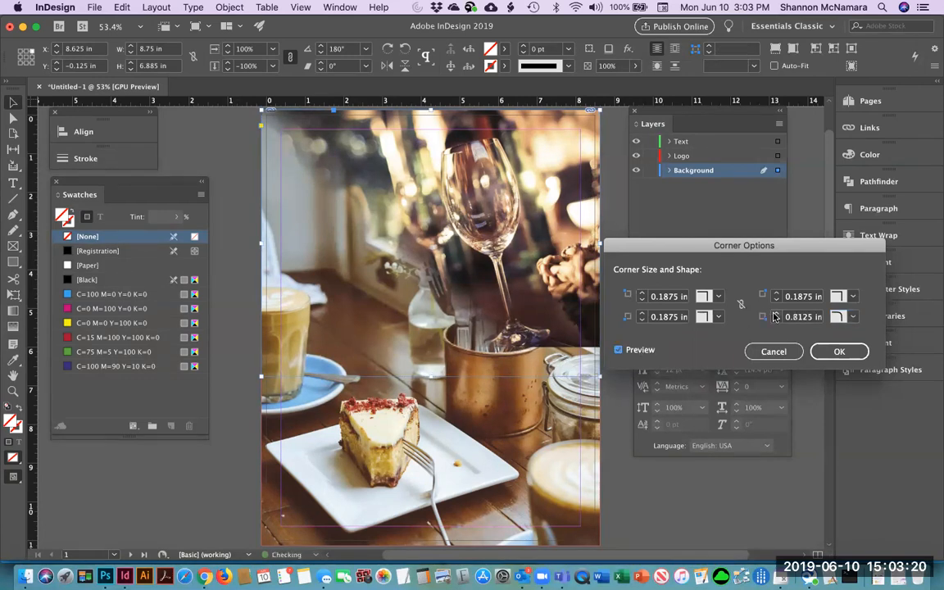
click(839, 351)
Shorten the wine-glass photo frame to a height of 6.125 in and convert its shape to an ellipse.
drag(430, 377, 431, 346)
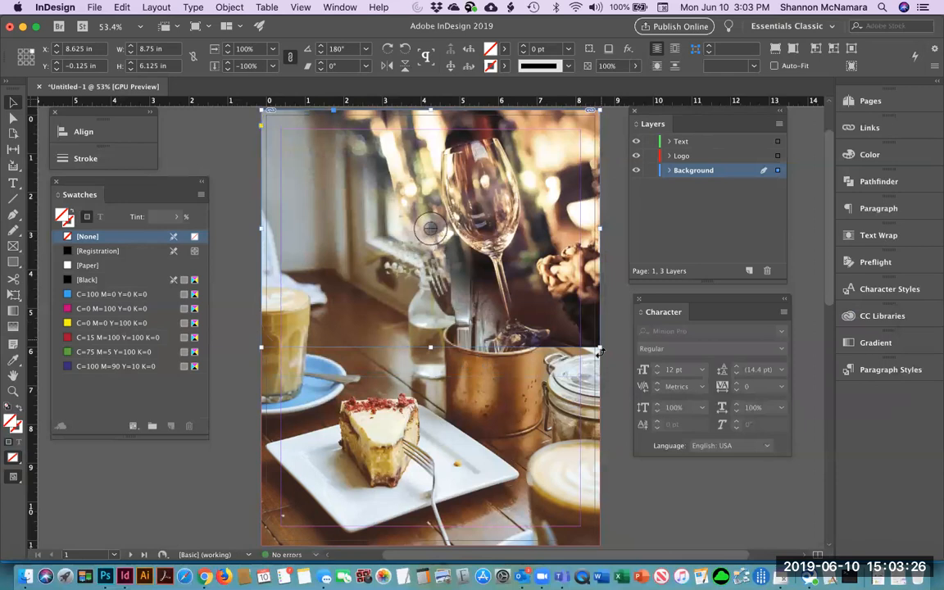
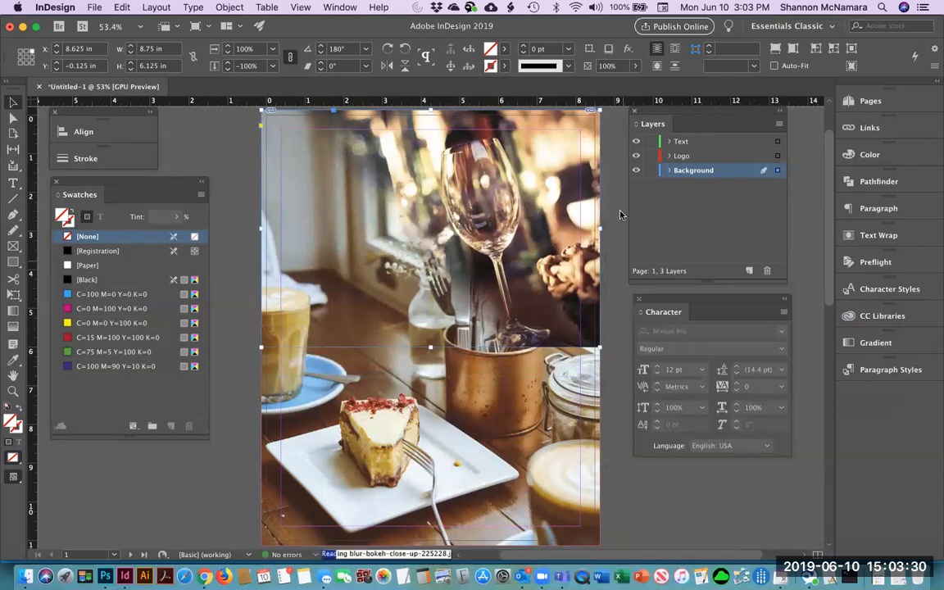
click(231, 7)
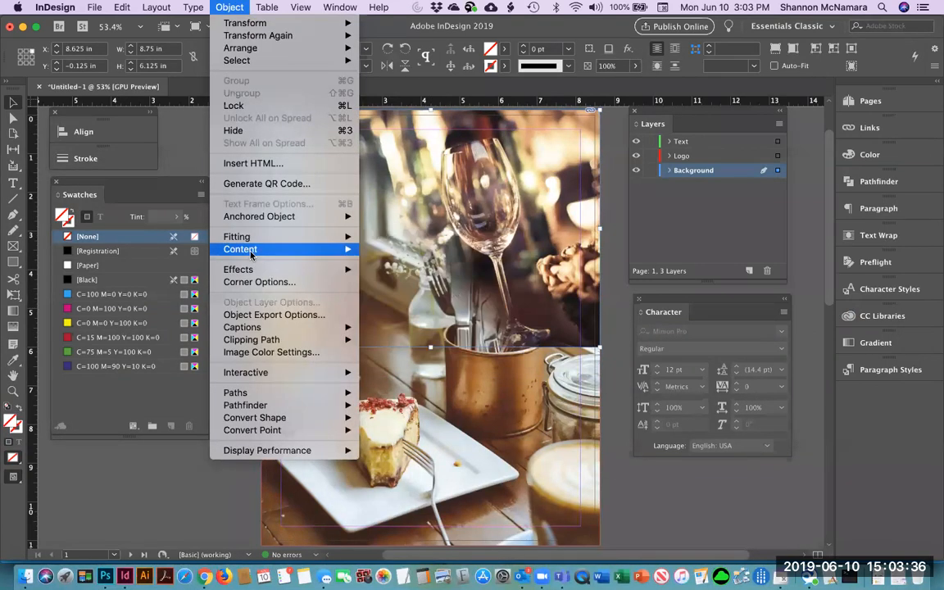
mouse_move(246, 274)
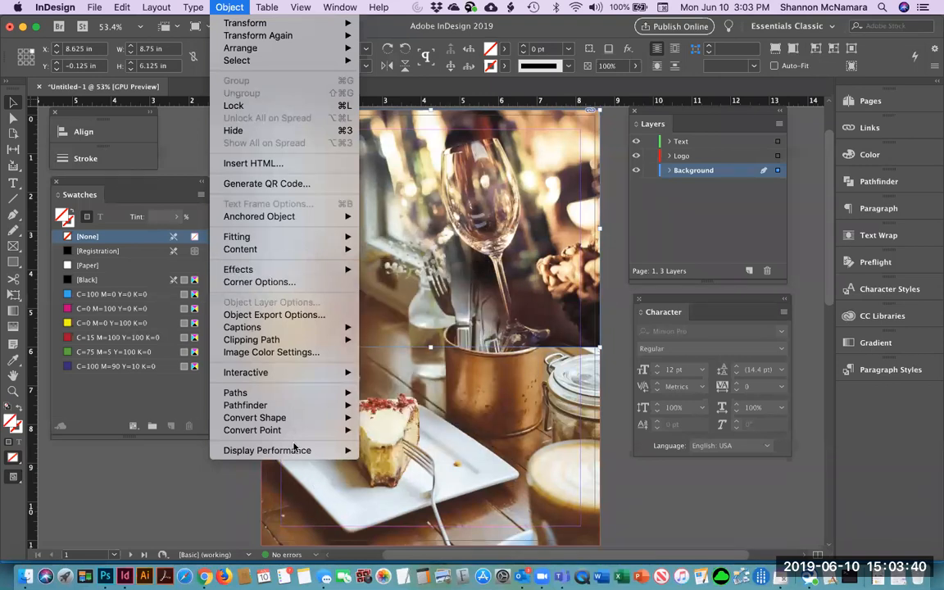
mouse_move(290, 416)
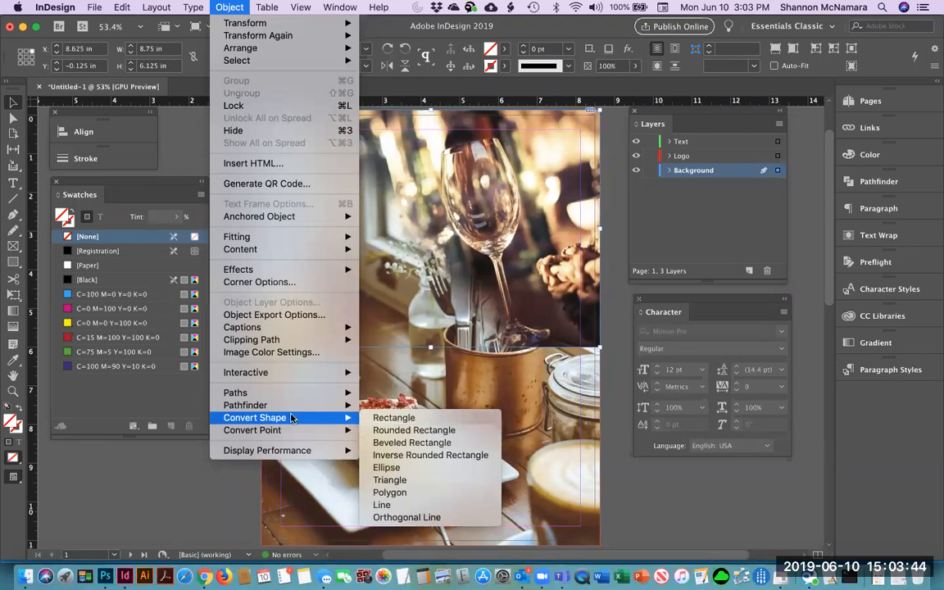
click(394, 469)
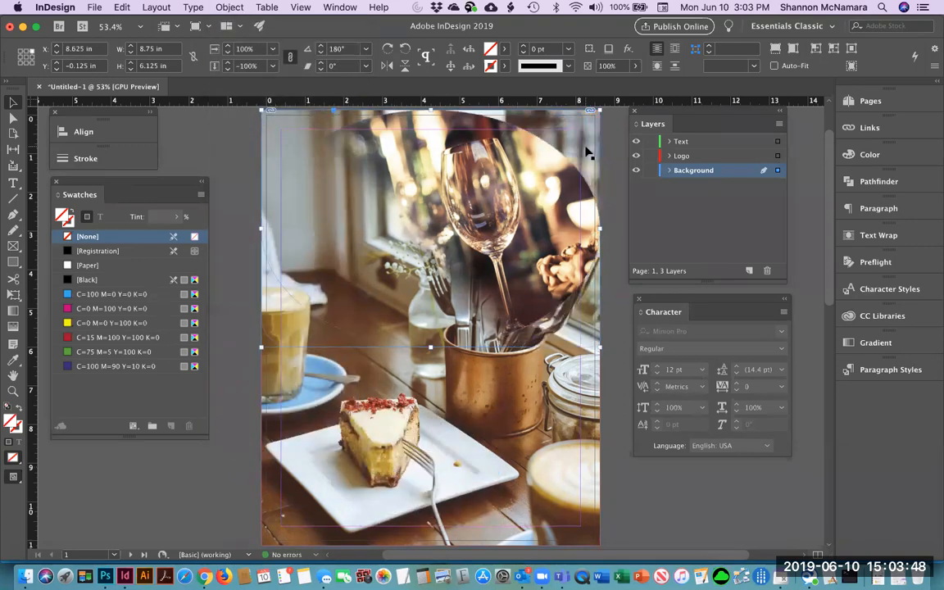
Enlarge the elliptical wine-glass photo frame beyond the page's top, left and right edges to 10.425 by 8.2 in.
key(super+equal)
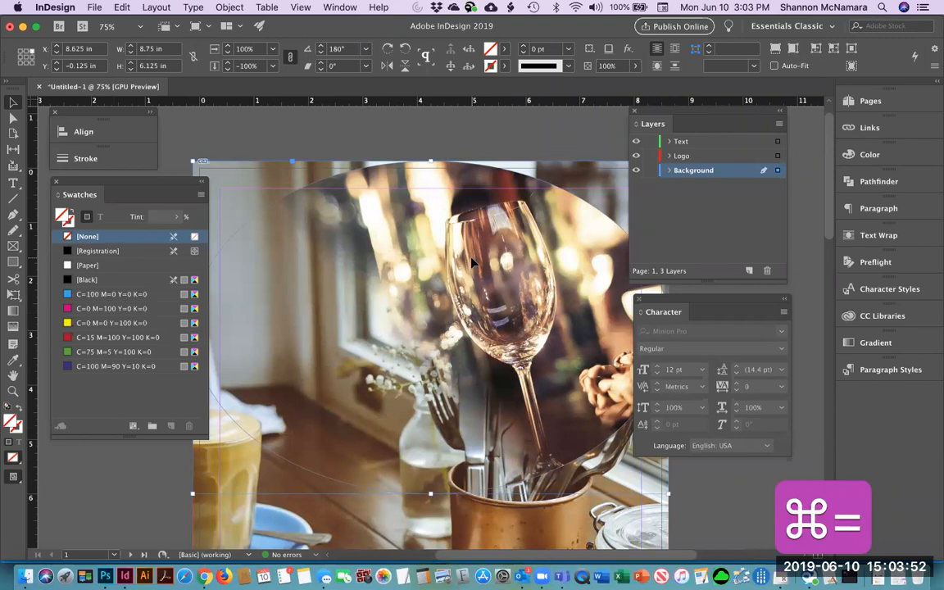
key(super+minus)
key(super+minus)
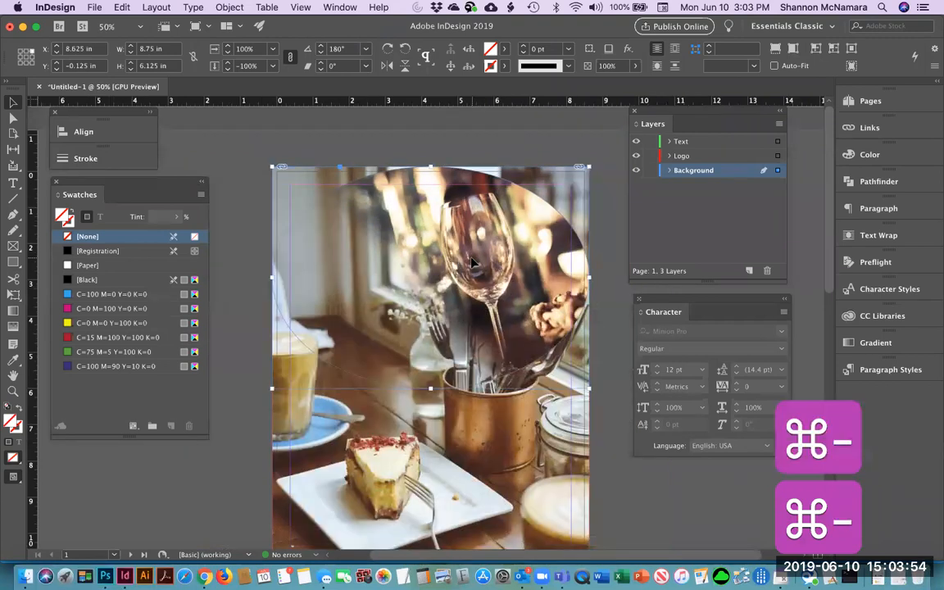
key(space)
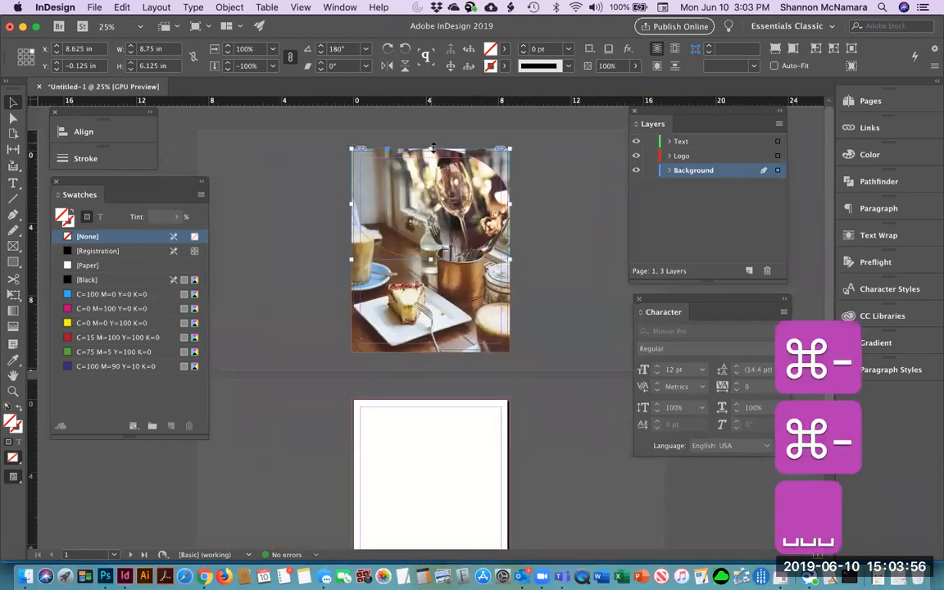
drag(430, 150, 430, 110)
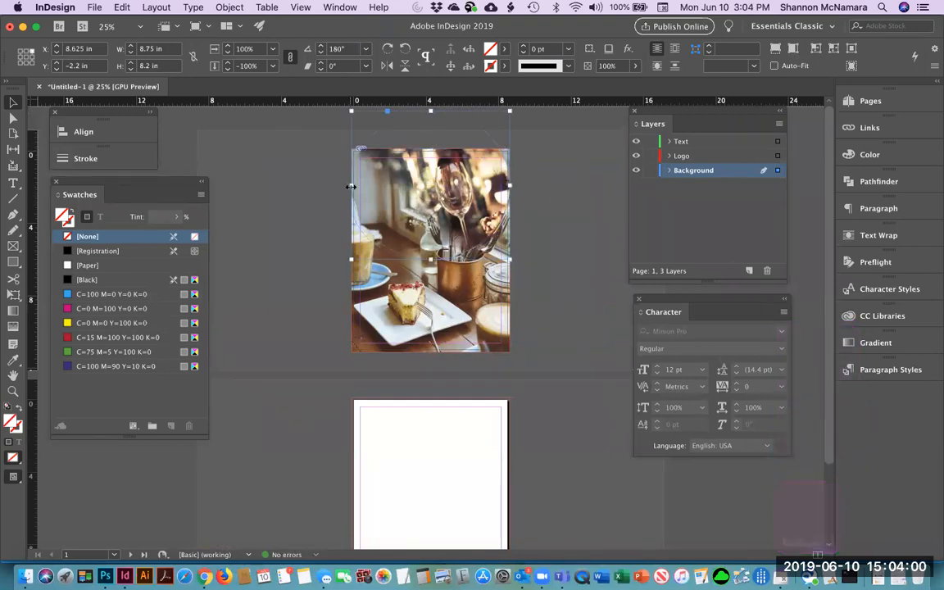
drag(352, 182, 338, 183)
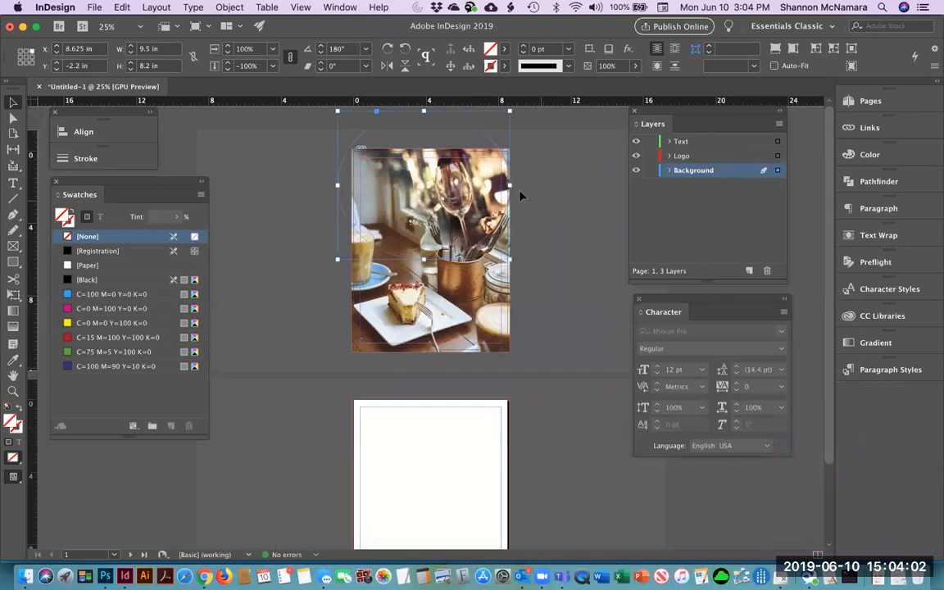
drag(508, 184, 526, 183)
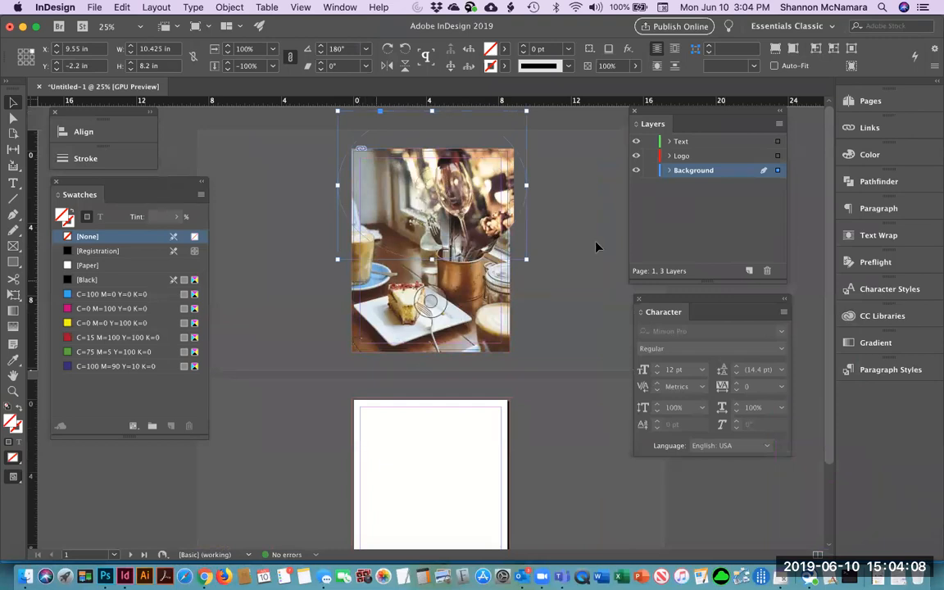
Deselect the wine-glass photo and switch the screen mode to Preview.
click(572, 213)
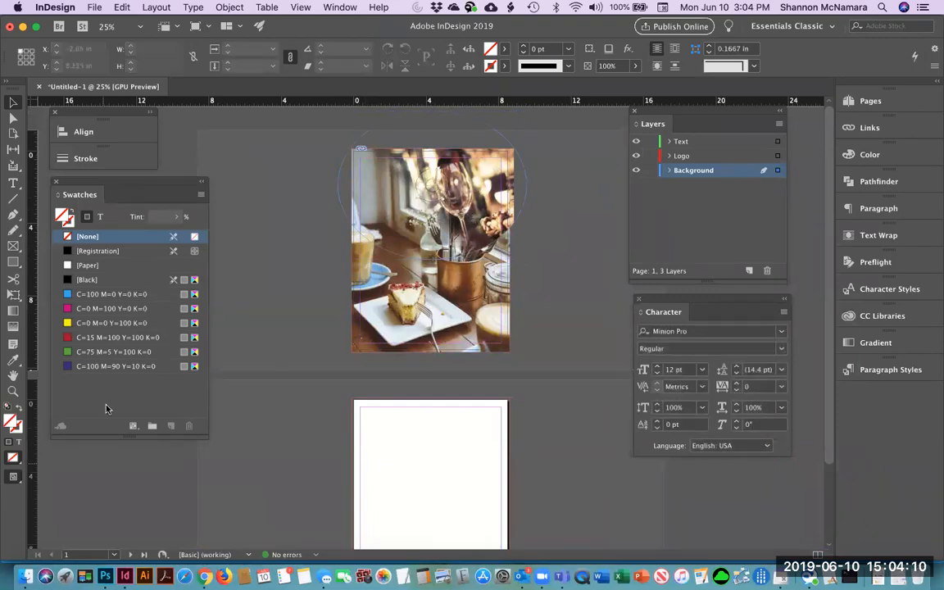
click(13, 479)
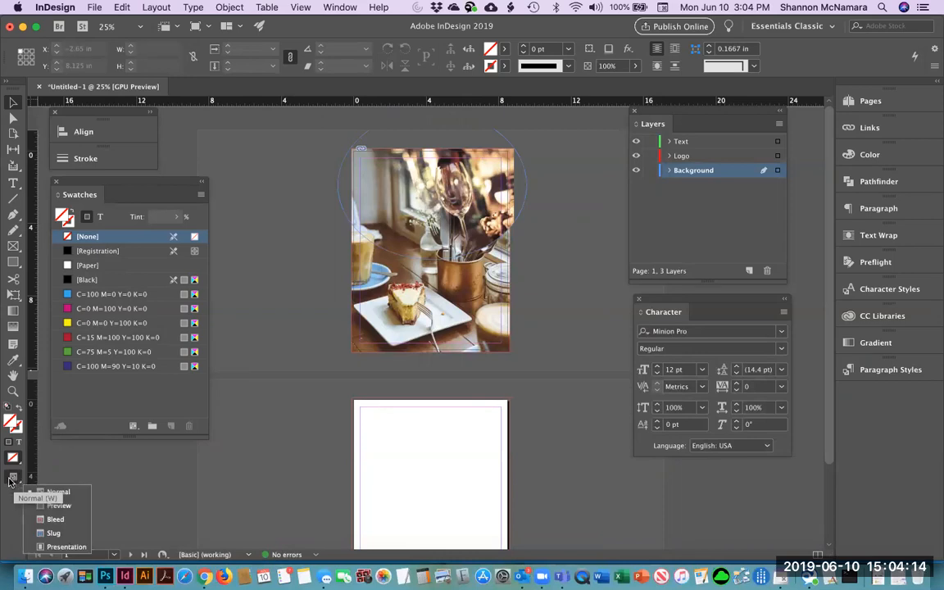
click(57, 506)
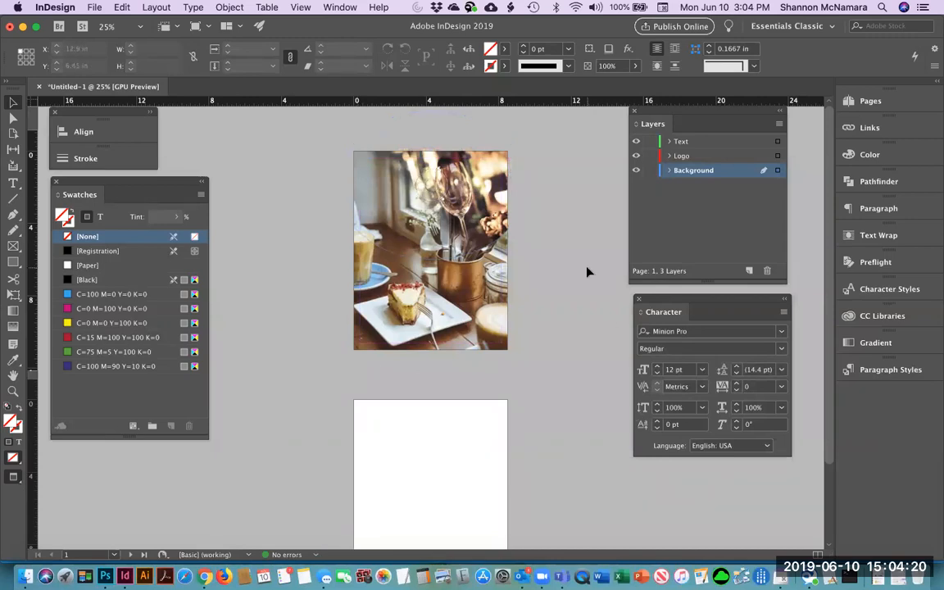
Extend the elliptical wine-glass photo frame downward and to the left to about 10.72 by 8.54 in.
key(super+equal)
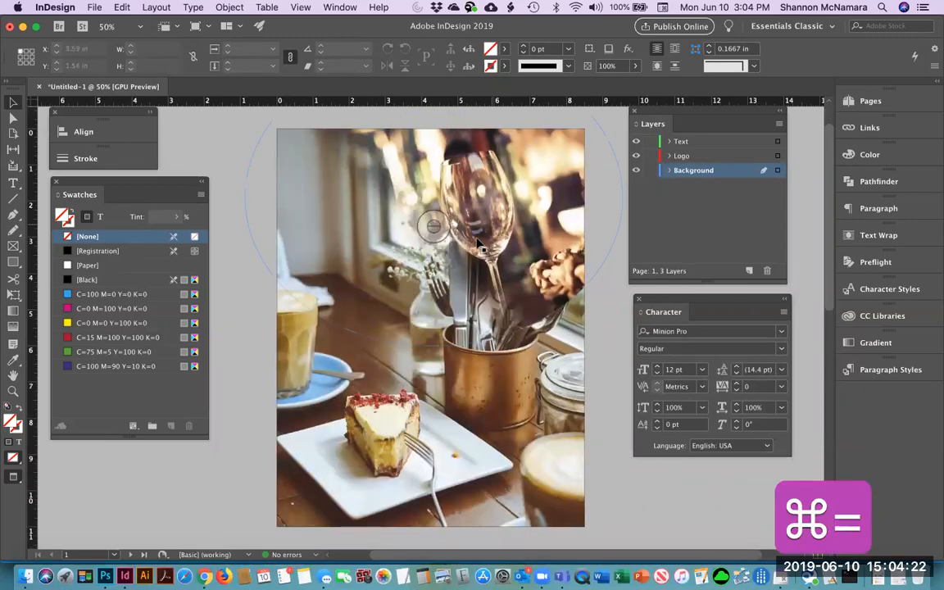
click(342, 337)
drag(434, 346, 434, 354)
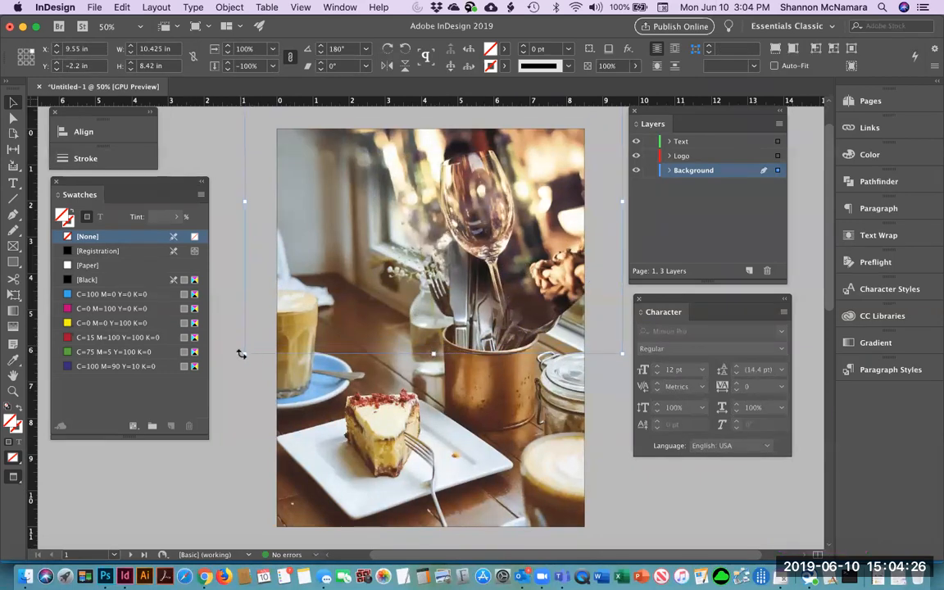
drag(241, 353, 233, 358)
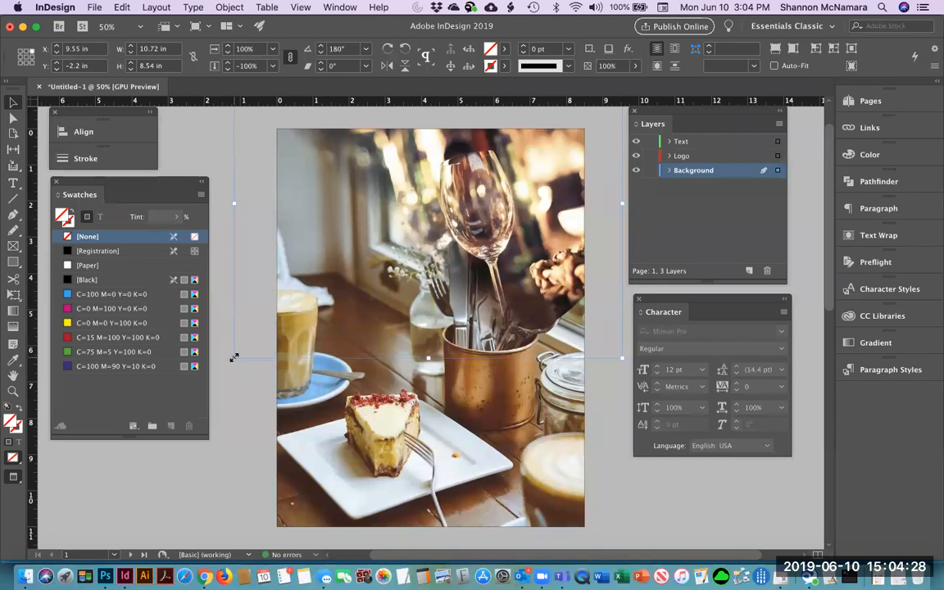
Delete the elliptical wine-glass photo from the cover and switch the screen mode back to Normal.
click(604, 407)
click(520, 239)
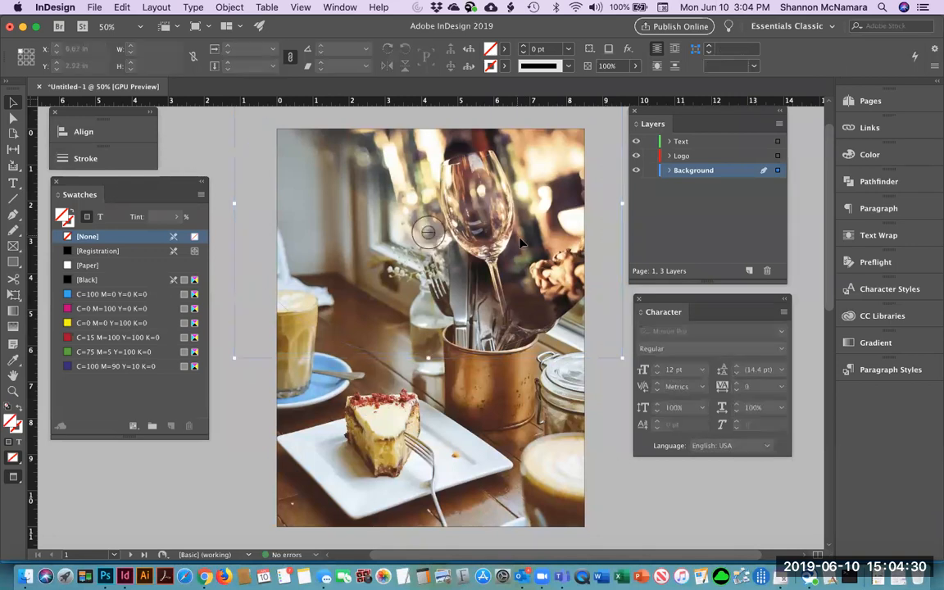
drag(562, 144, 560, 160)
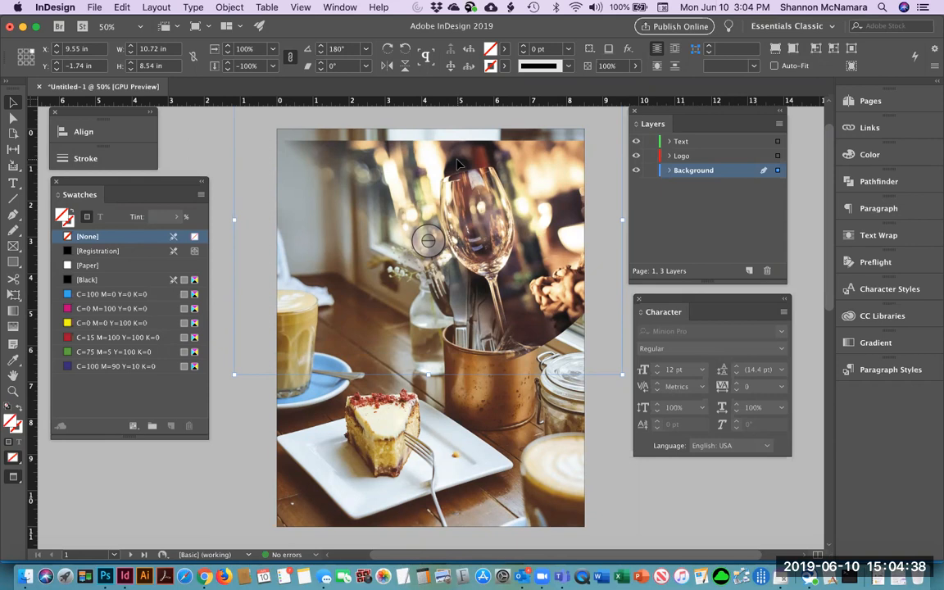
key(BackSpace)
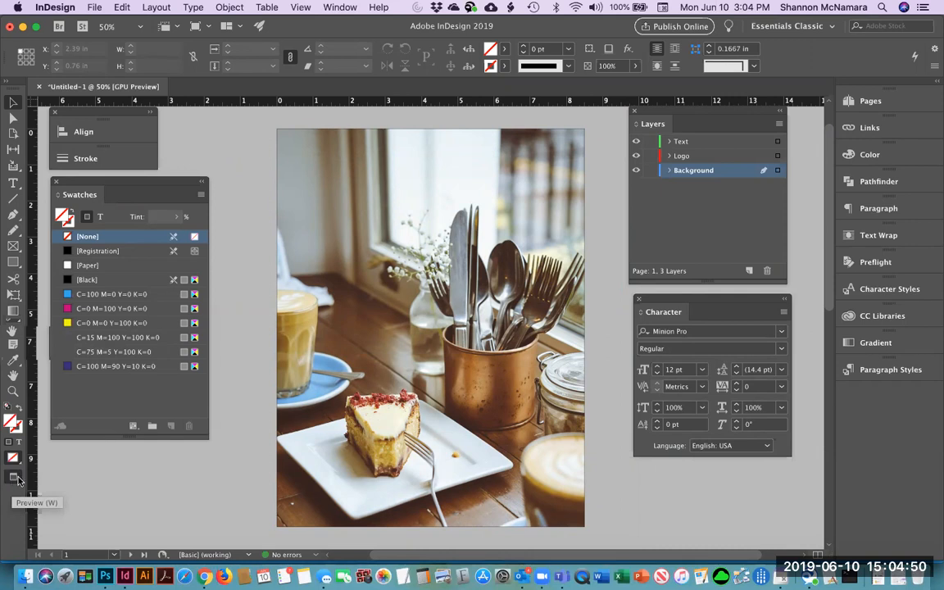
key(w)
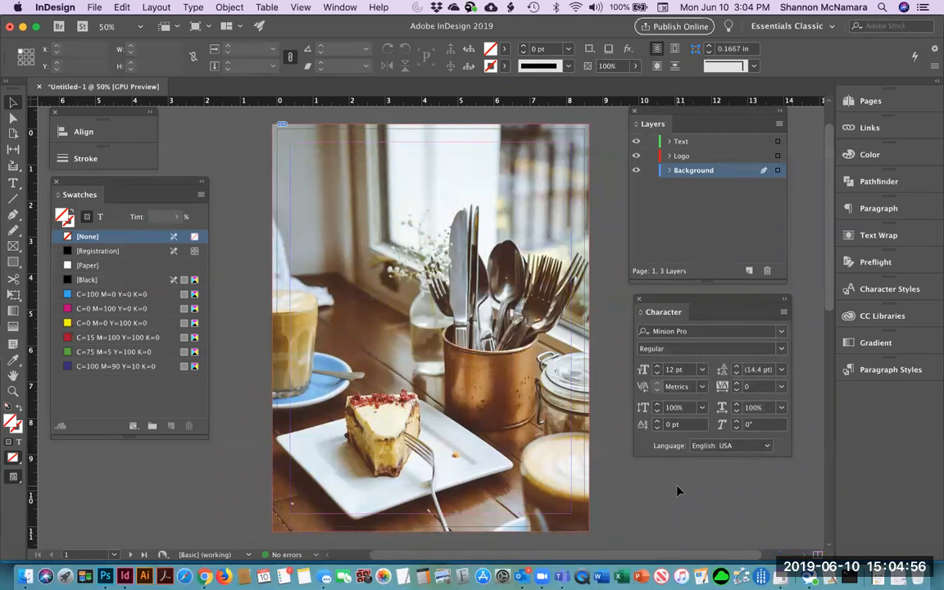
Lock the Background layer and place AmeliaIslandL.ai on the Logo layer near the page's upper-left margin corner.
click(651, 170)
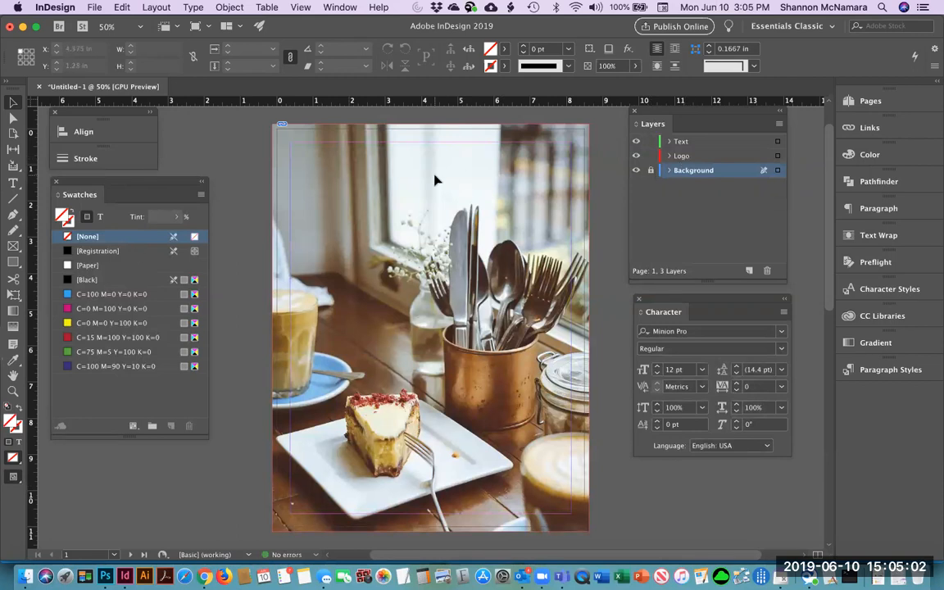
click(694, 158)
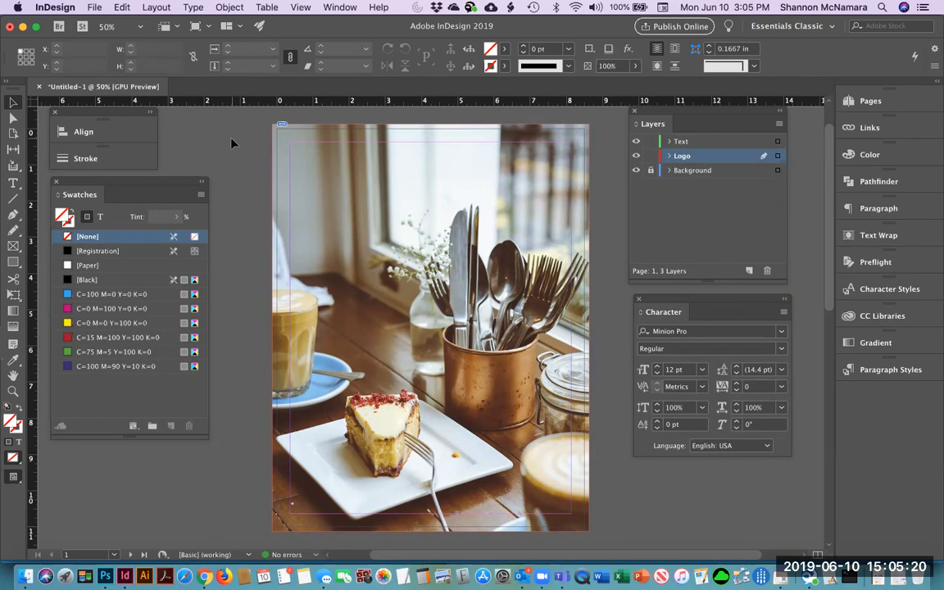
click(121, 7)
mouse_move(95, 7)
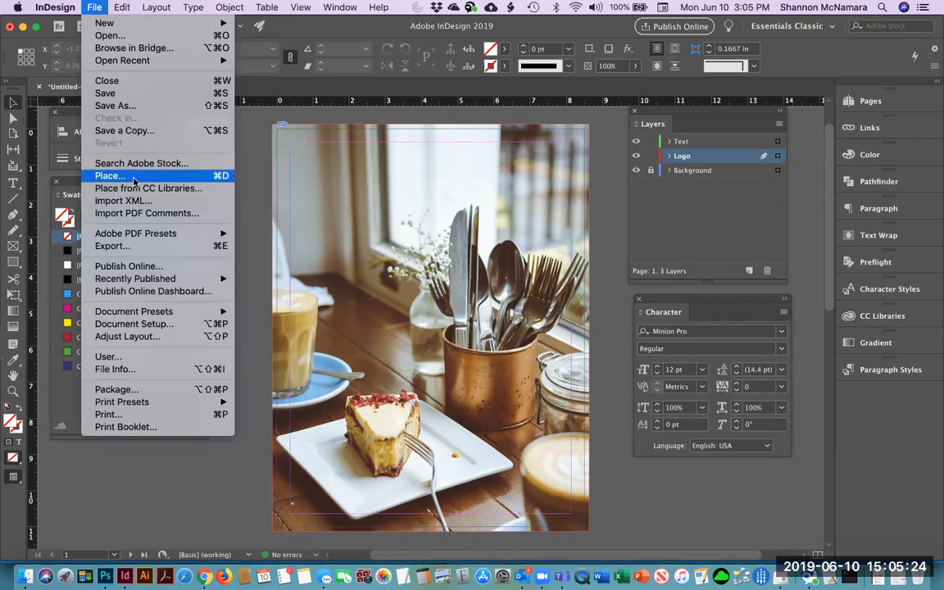
click(109, 175)
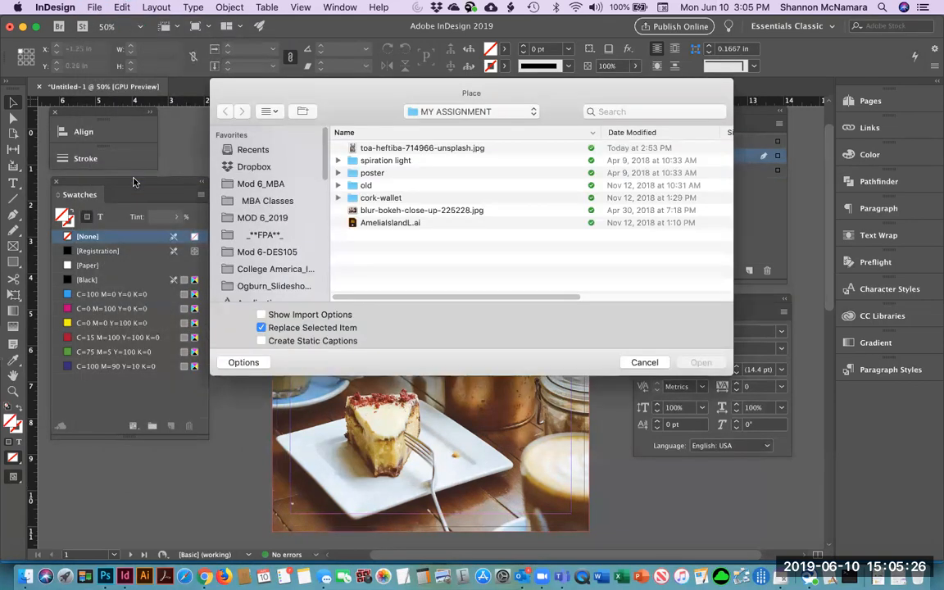
click(378, 225)
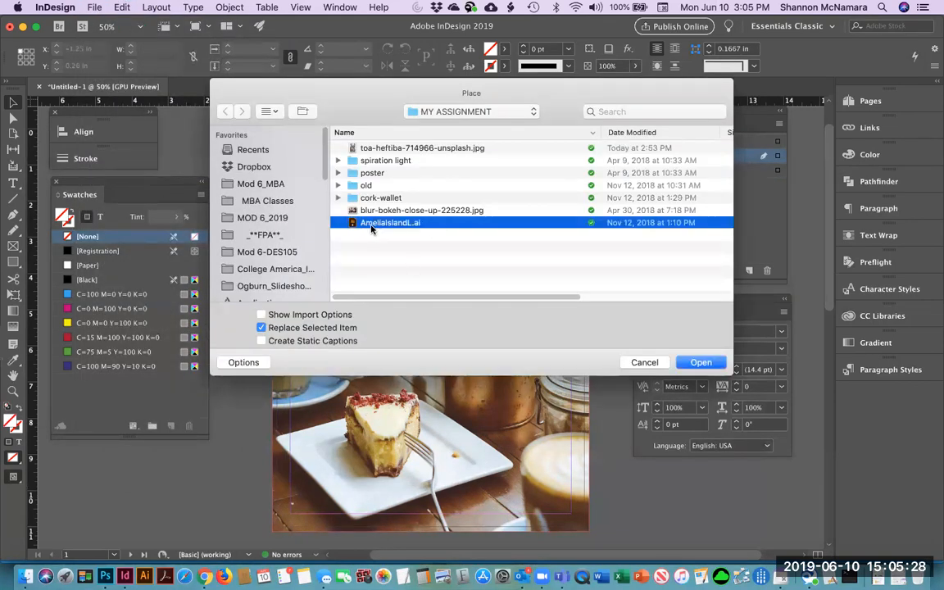
click(701, 363)
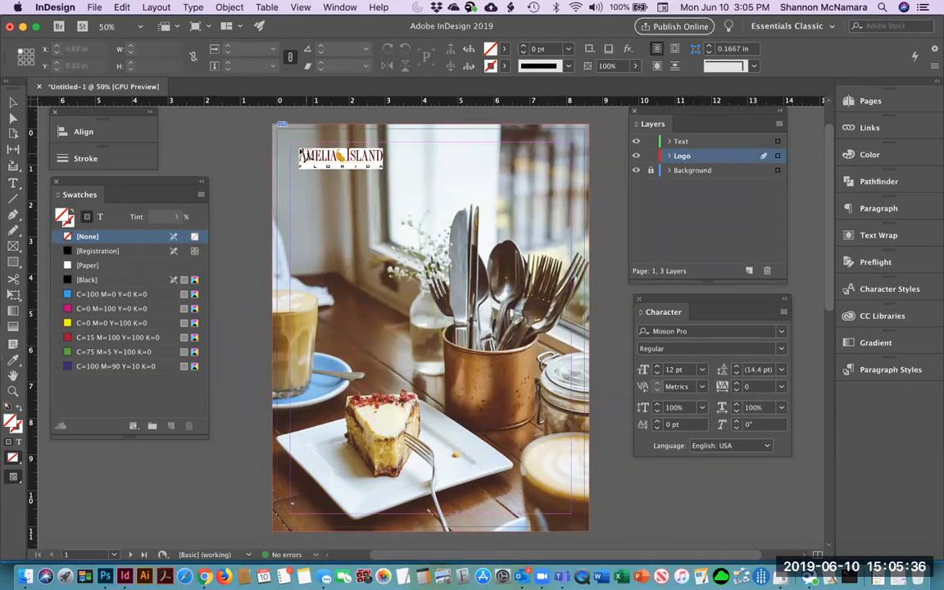
click(299, 151)
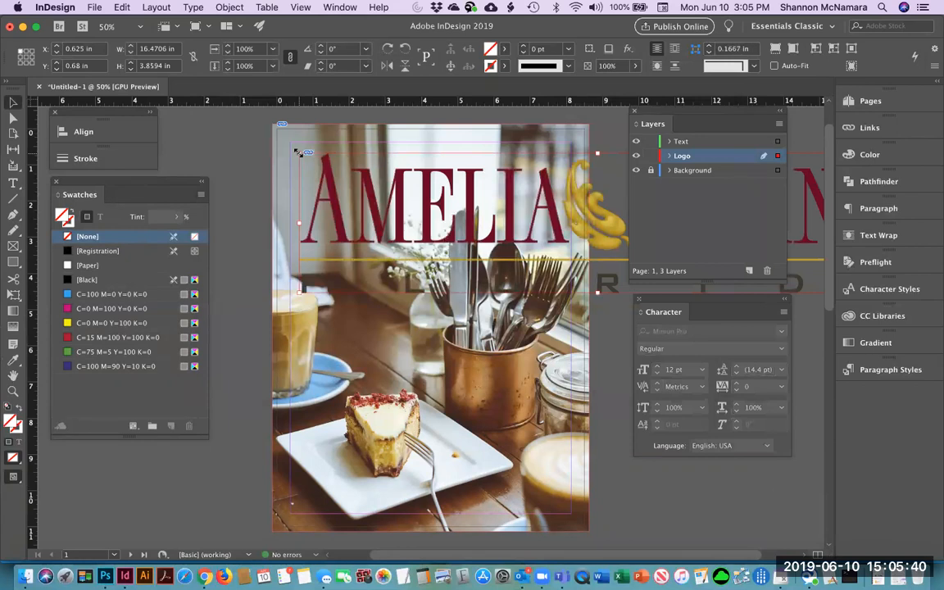
Shift the oversized logo across the cover and crop its frame to 7.75 by 2.1 in between the side margins.
key(super+minus)
key(space)
drag(433, 172, 325, 174)
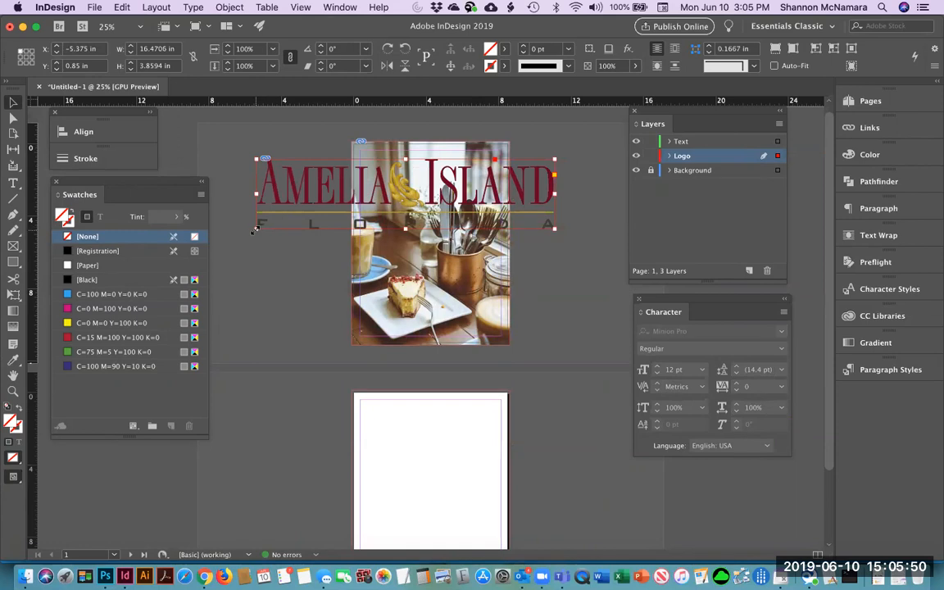
drag(316, 176, 368, 173)
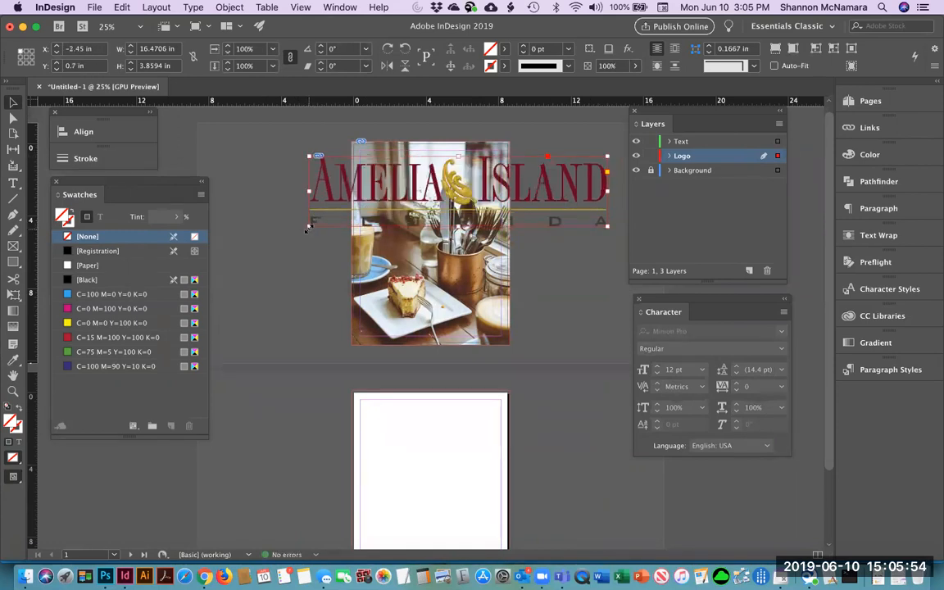
drag(308, 230, 358, 210)
key(super+z)
drag(604, 208, 495, 191)
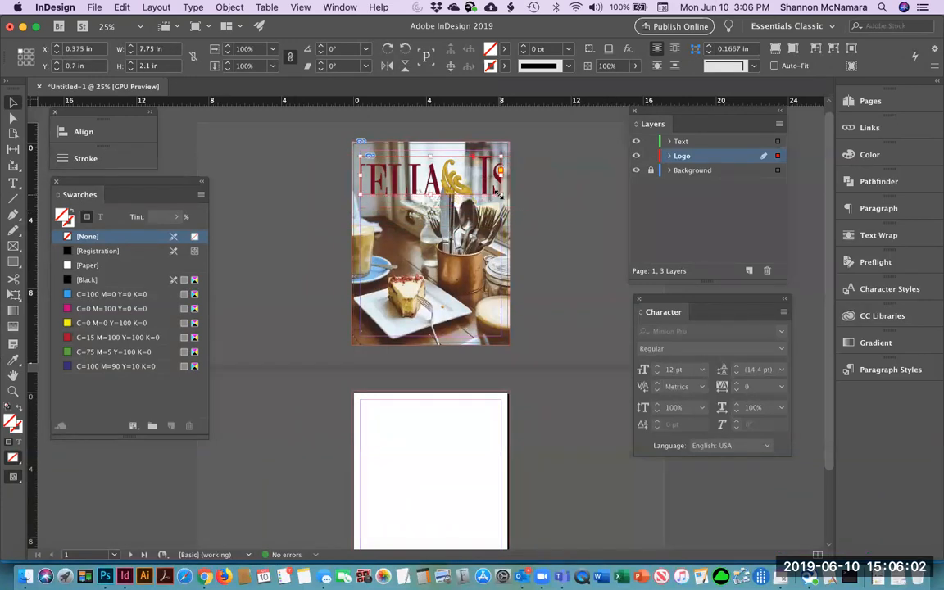
Fit the logo content proportionally in its frame and move the logo up to the top margin at Y 0.375 in.
key(super+0)
drag(402, 174, 422, 210)
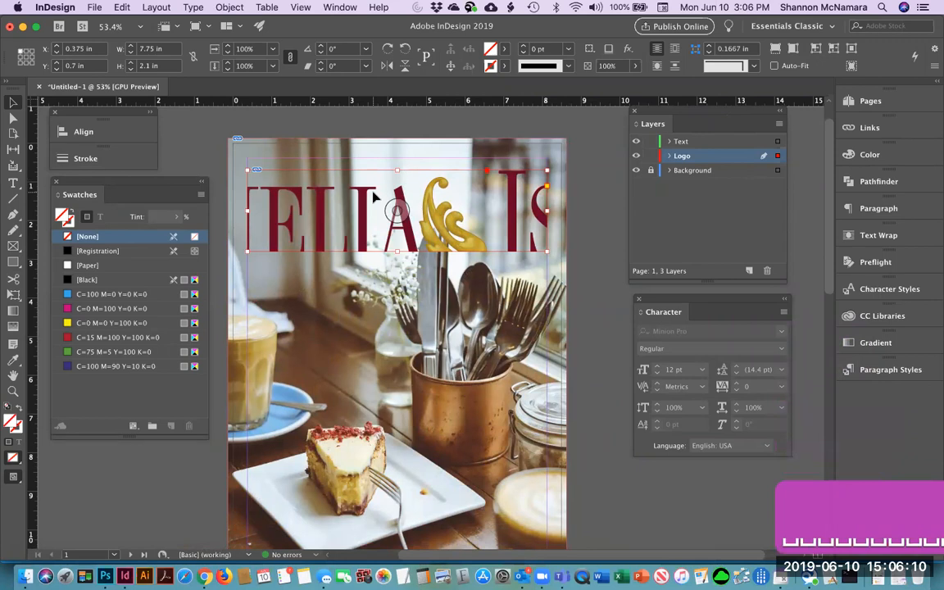
click(230, 8)
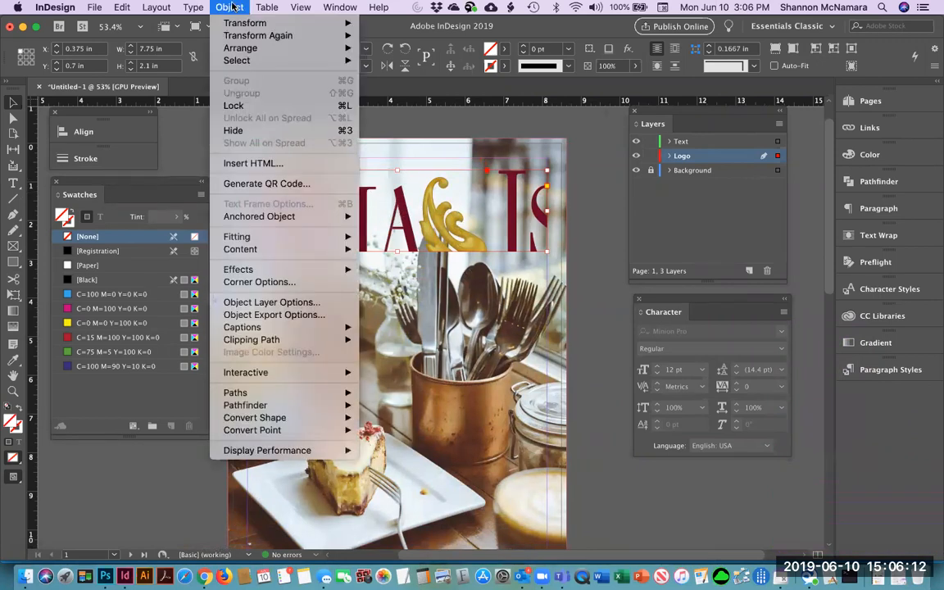
mouse_move(246, 236)
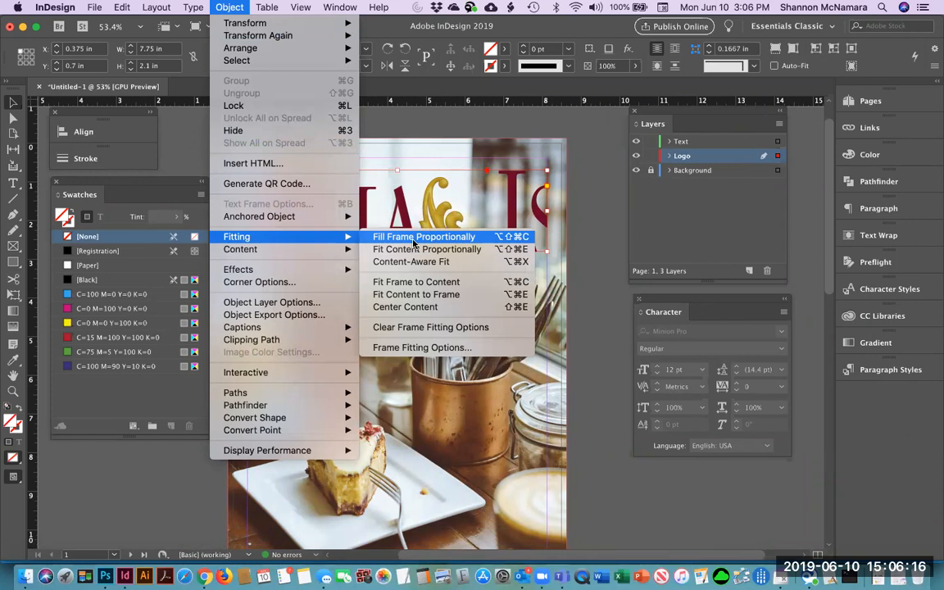
click(454, 251)
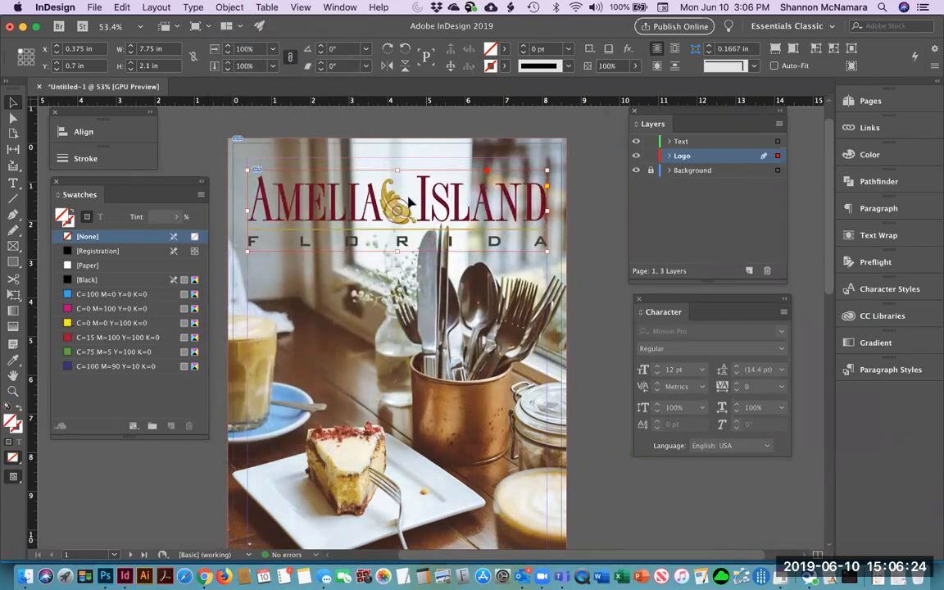
click(597, 196)
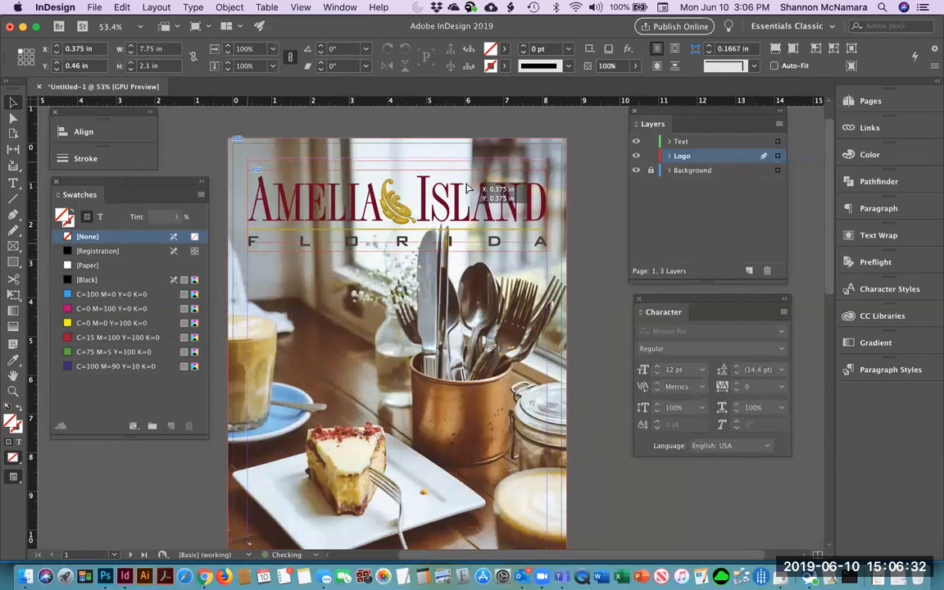
drag(401, 243, 401, 232)
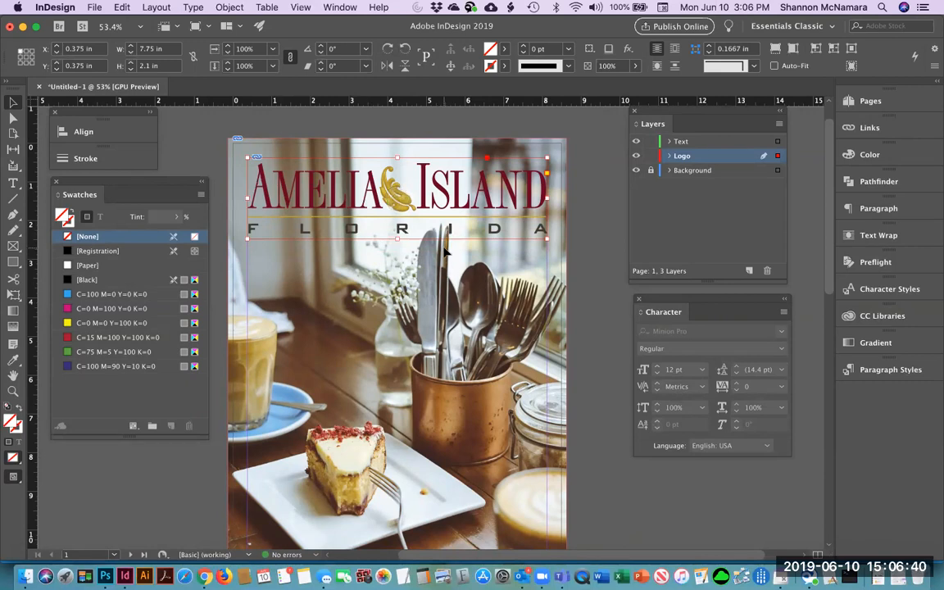
Unlock the Background layer and nudge the cake photo's content downward inside its frame.
key(a)
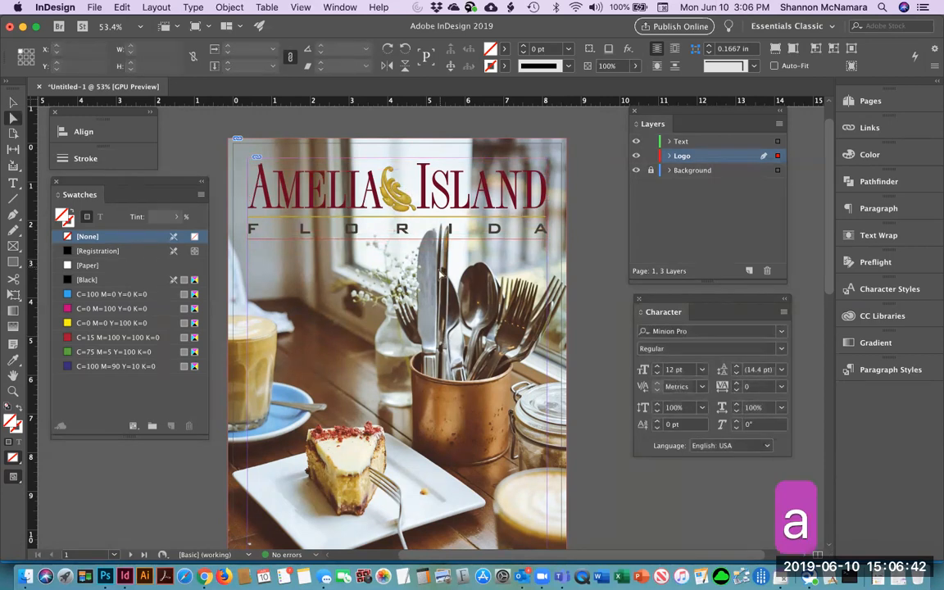
click(693, 170)
click(651, 170)
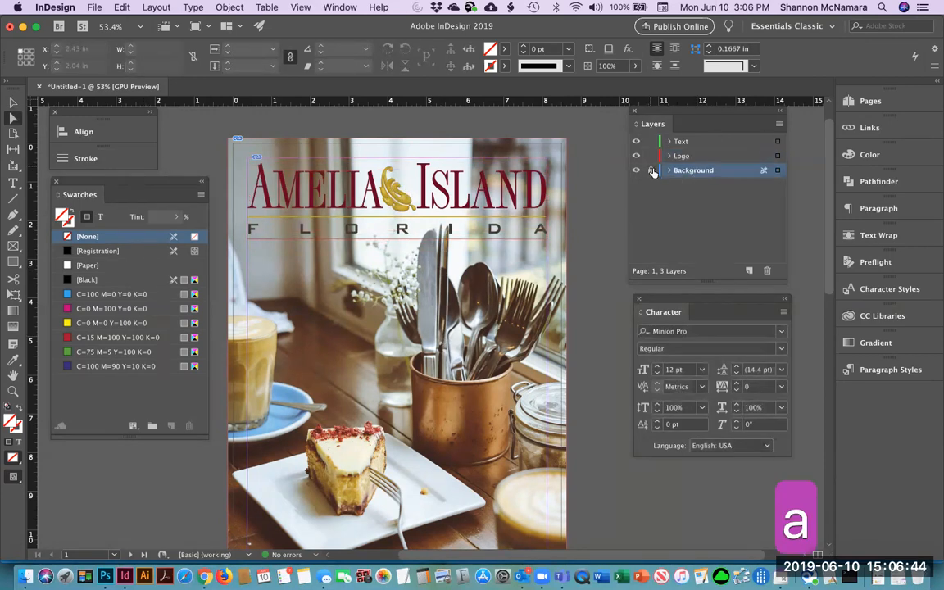
click(432, 280)
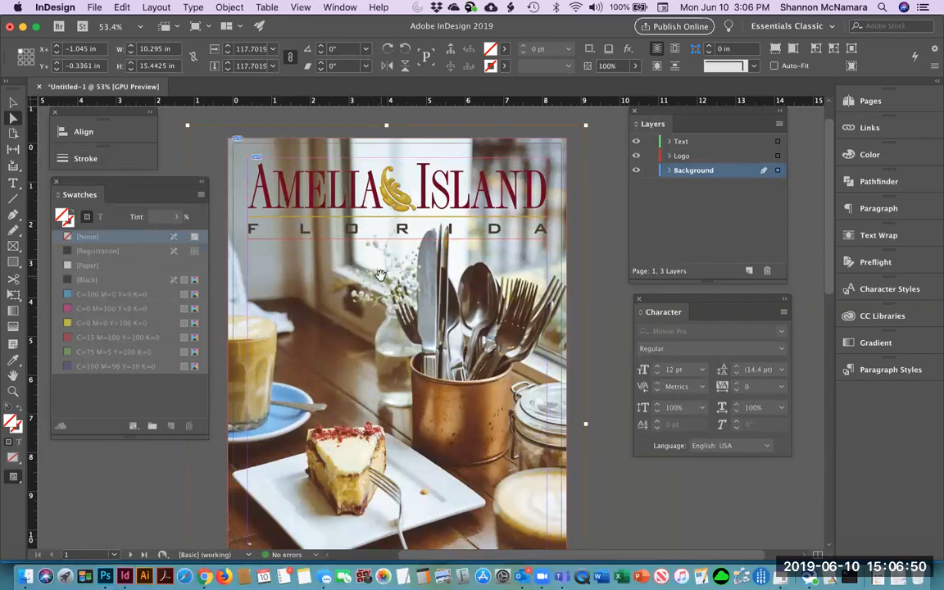
key(Down)
key(Down)
key(Down)
key(Down)
key(Down)
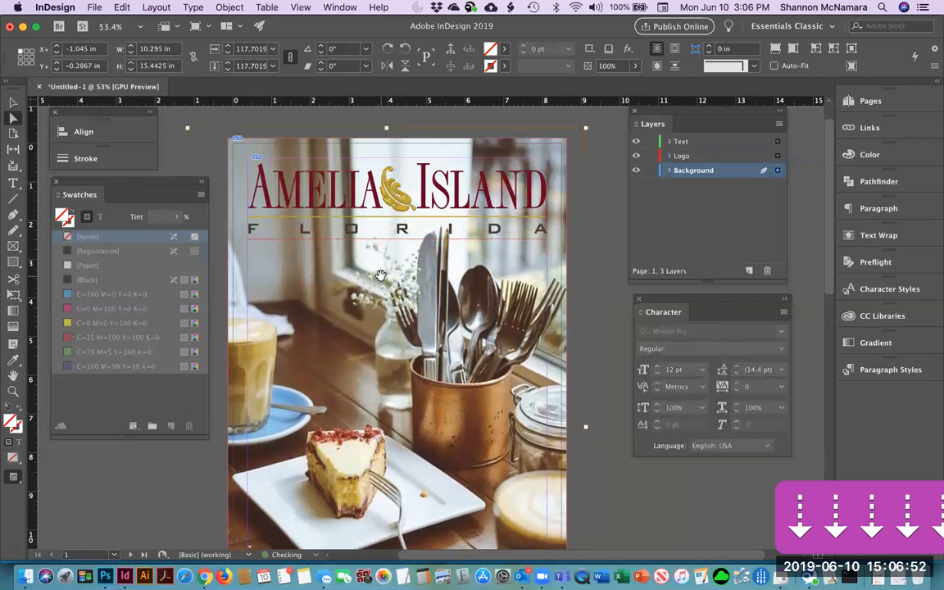
Nudge the background photo down within its frame to a Y+ offset of -0.0306 in.
key(Down)
key(Down)
key(Down)
key(Down)
key(Down)
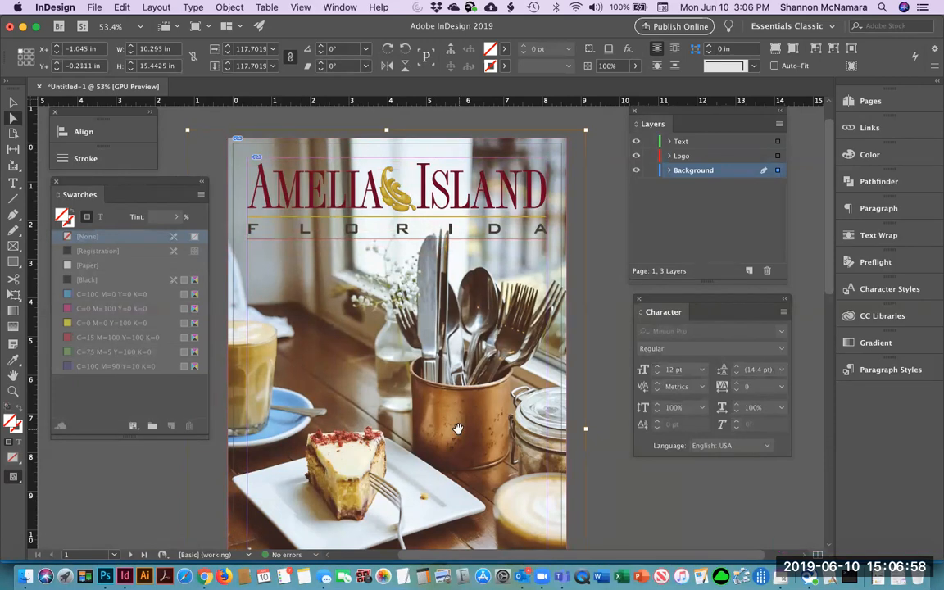
key(Down)
key(Down)
key(Down)
key(Down)
key(Down)
key(Down)
key(Down)
key(Down)
key(Down)
key(Down)
key(Down)
key(Down)
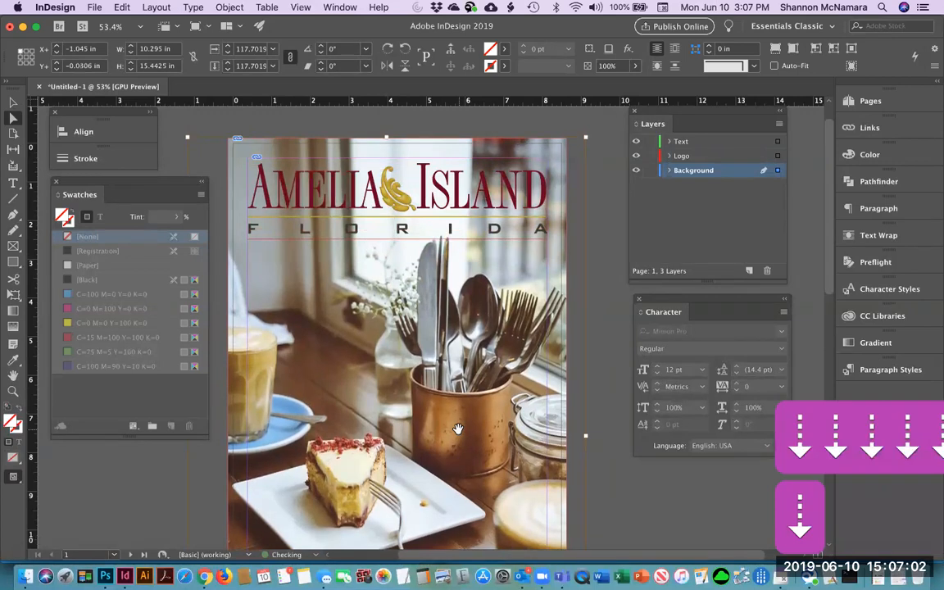
Deselect the photo and lock the Background layer.
click(582, 160)
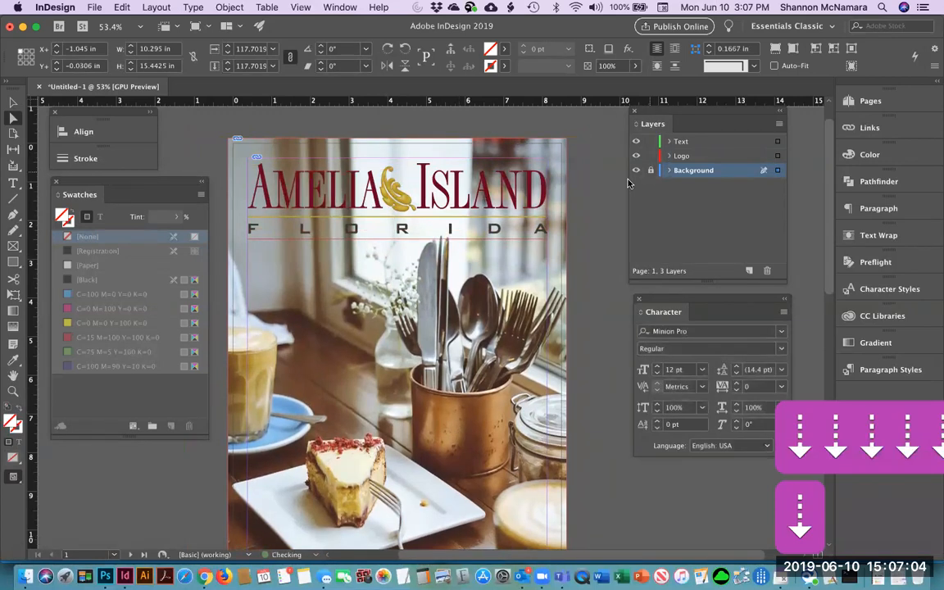
click(13, 102)
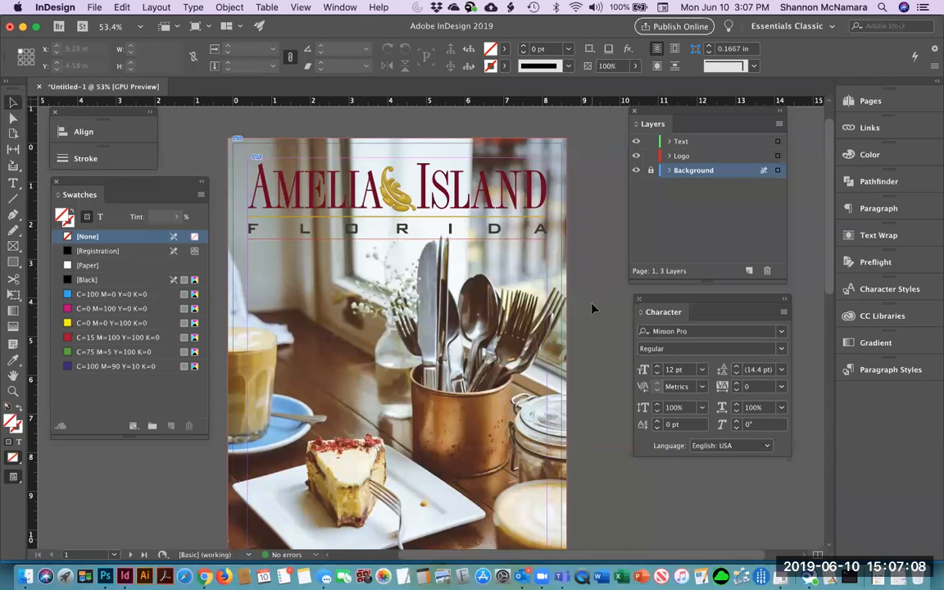
key(space)
drag(564, 410, 561, 371)
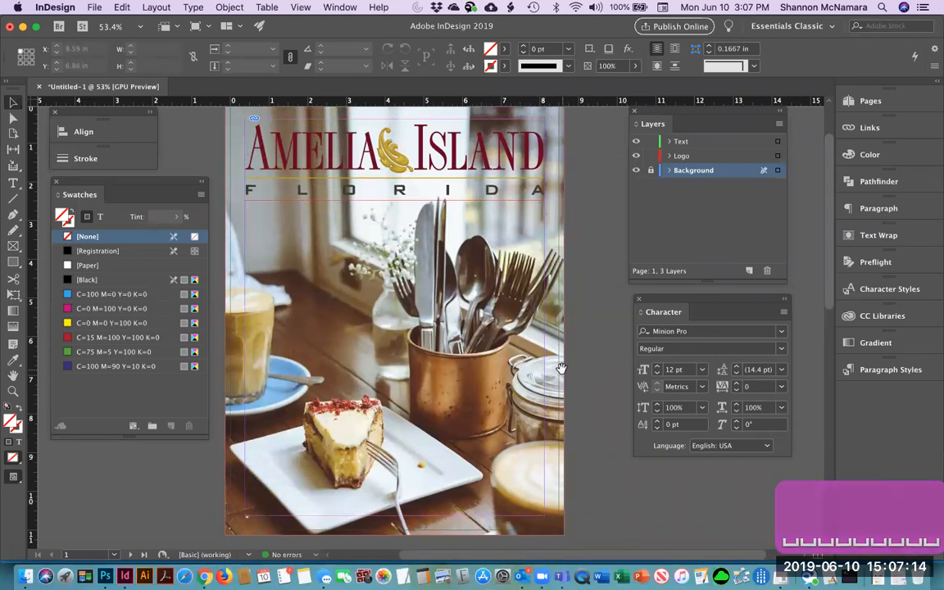
Switch to Finder, expand the Maxwells folder and preview MaxwellsMenuCoverText.docx.
click(25, 576)
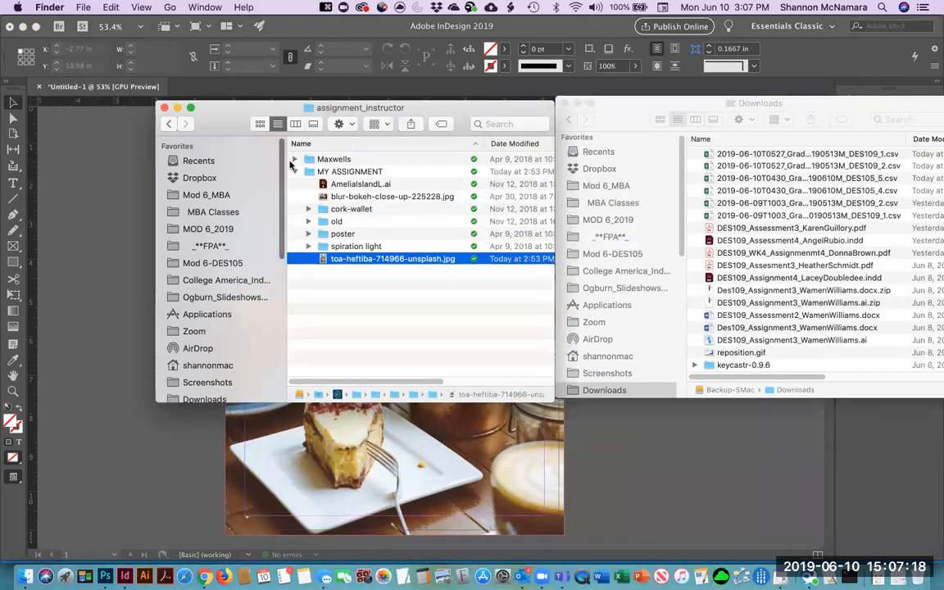
click(296, 159)
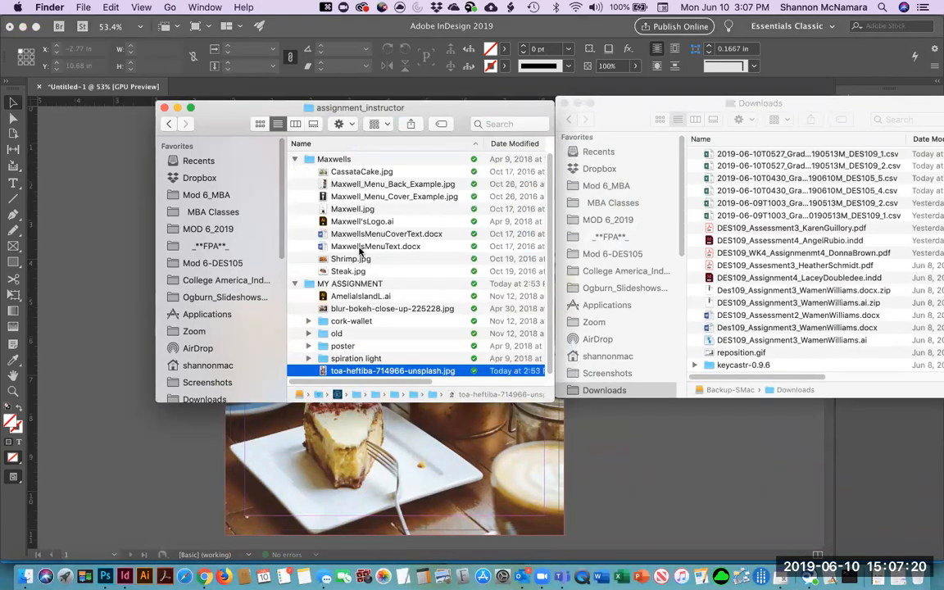
click(363, 236)
key(space)
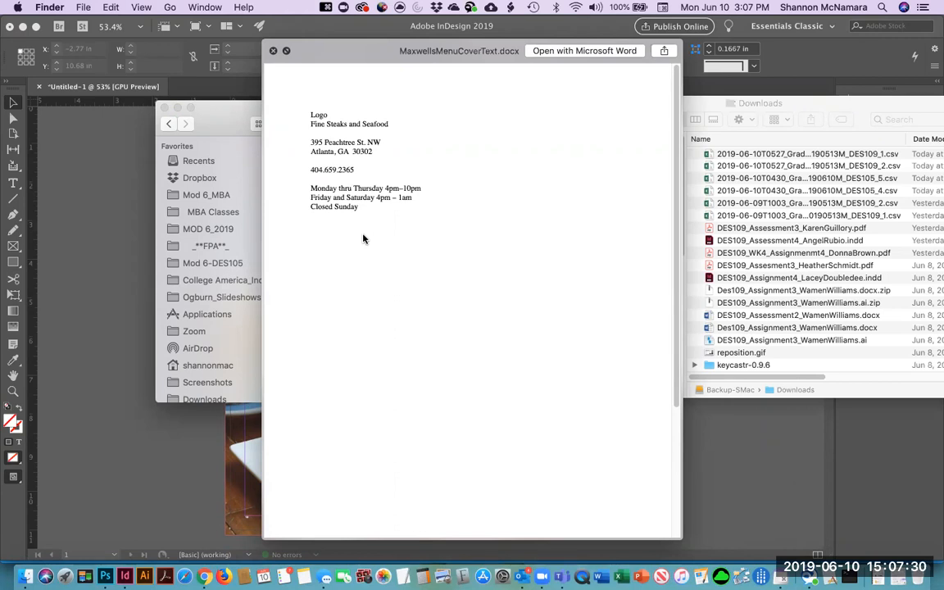
key(space)
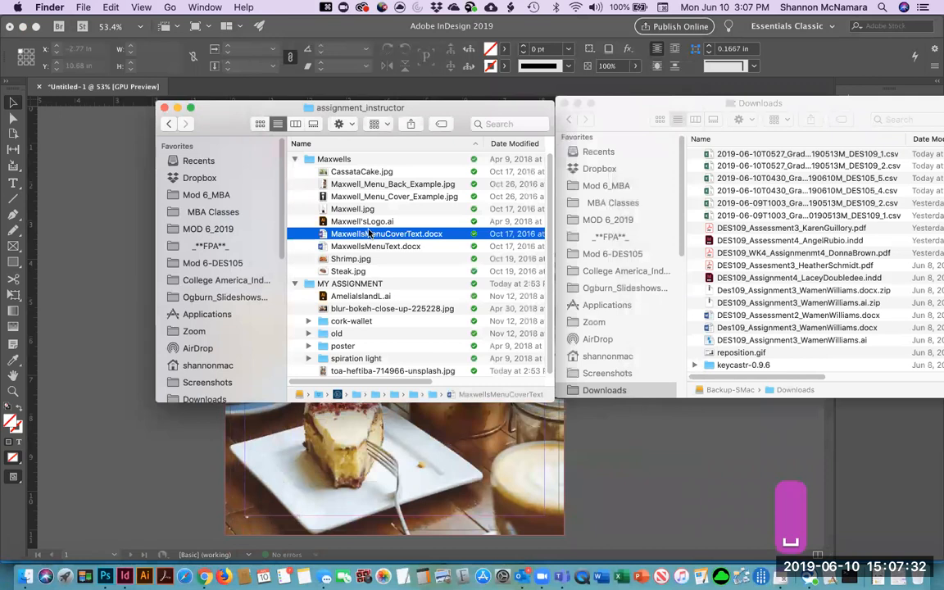
Open MaxwellsMenuCoverText.docx in Word.
double_click(360, 238)
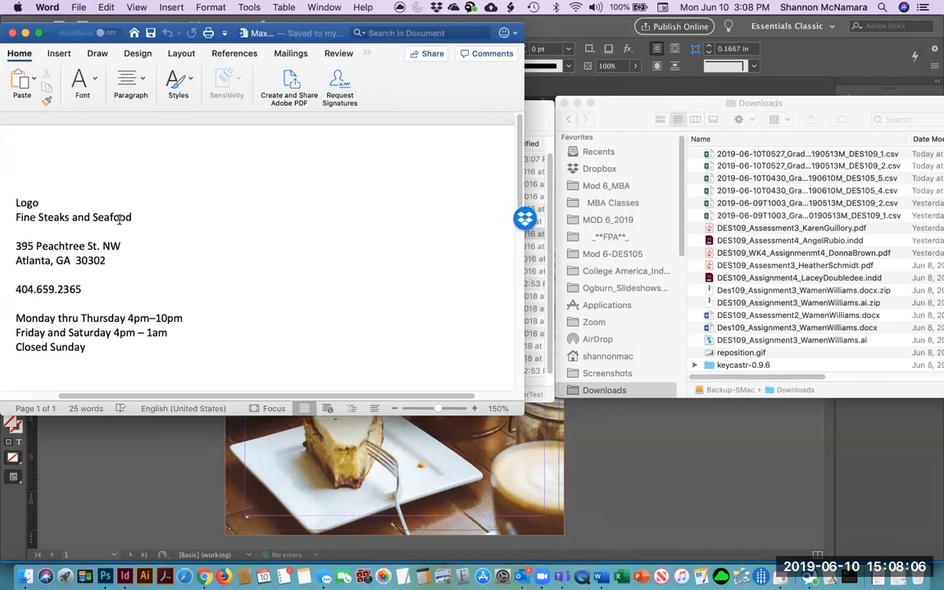
click(101, 459)
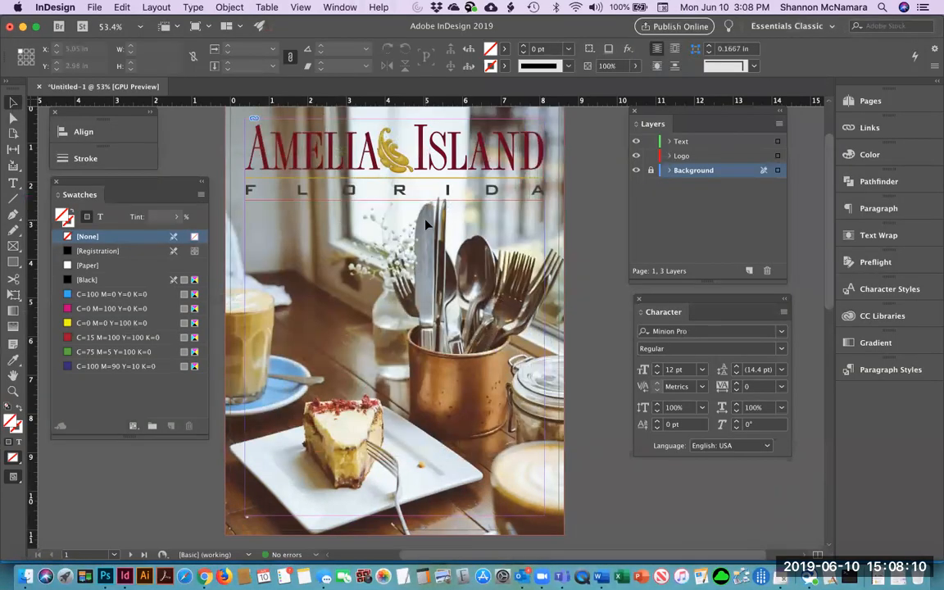
key(super+Tab)
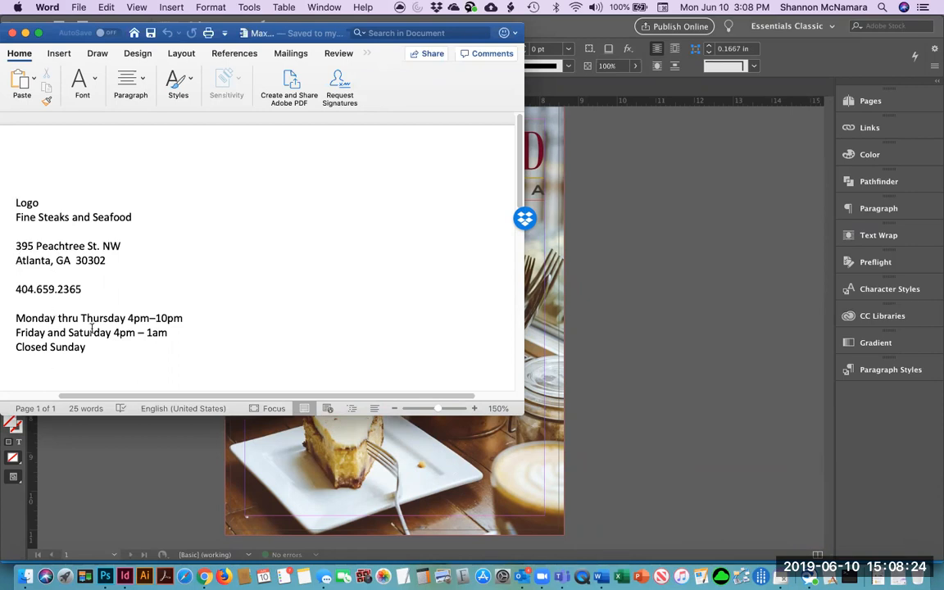
Copy all the cover text from "Fine Steaks and Seafood" to "Closed Sunday", leaving out the Logo line.
key(Down)
key(shift+super+Down)
key(shift+super+Down)
key(shift+super+Down)
key(shift+super+Down)
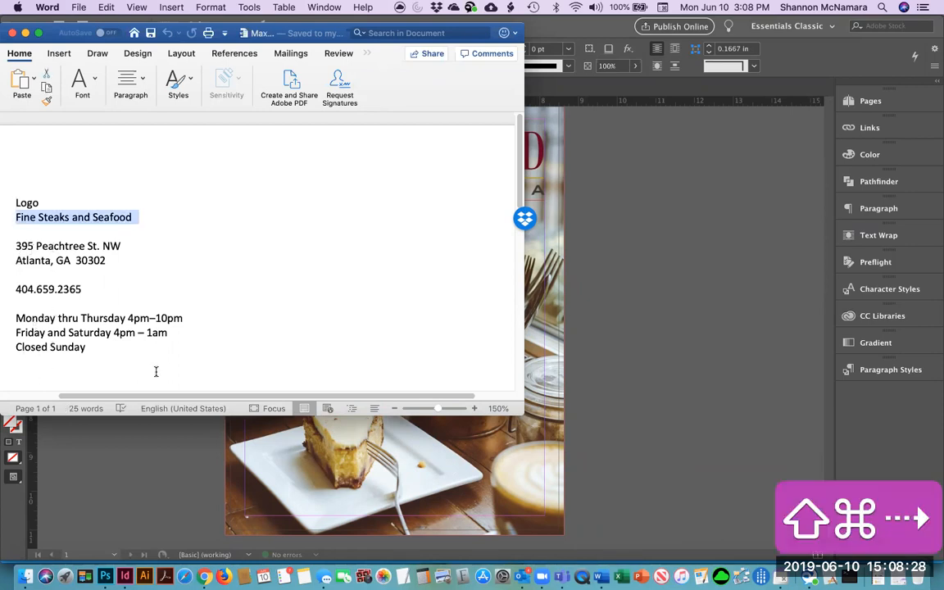
key(shift+super+Down)
key(shift+super+Down)
key(shift+super+Down)
key(shift+super+Down)
key(shift+super+Down)
key(shift+super+Down)
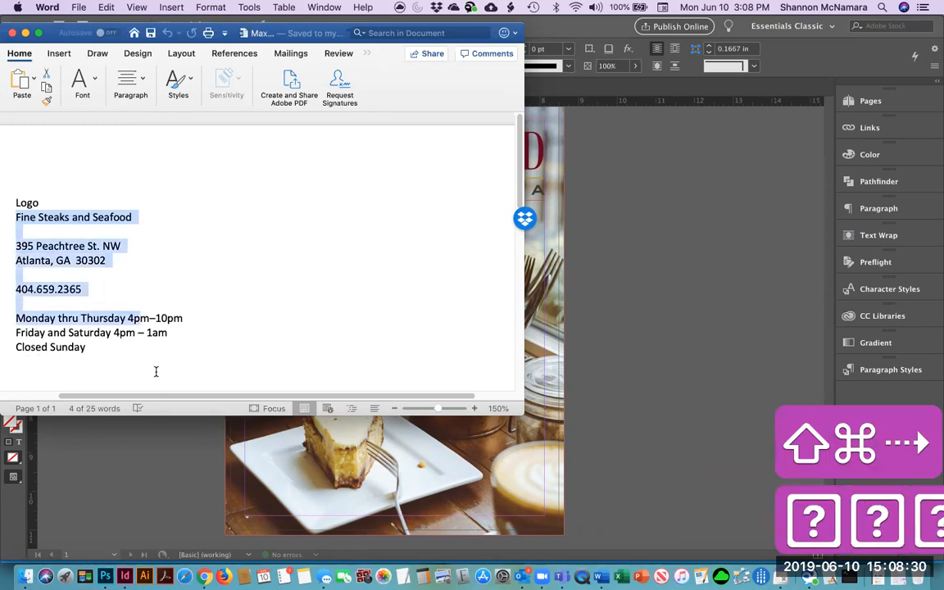
key(super+c)
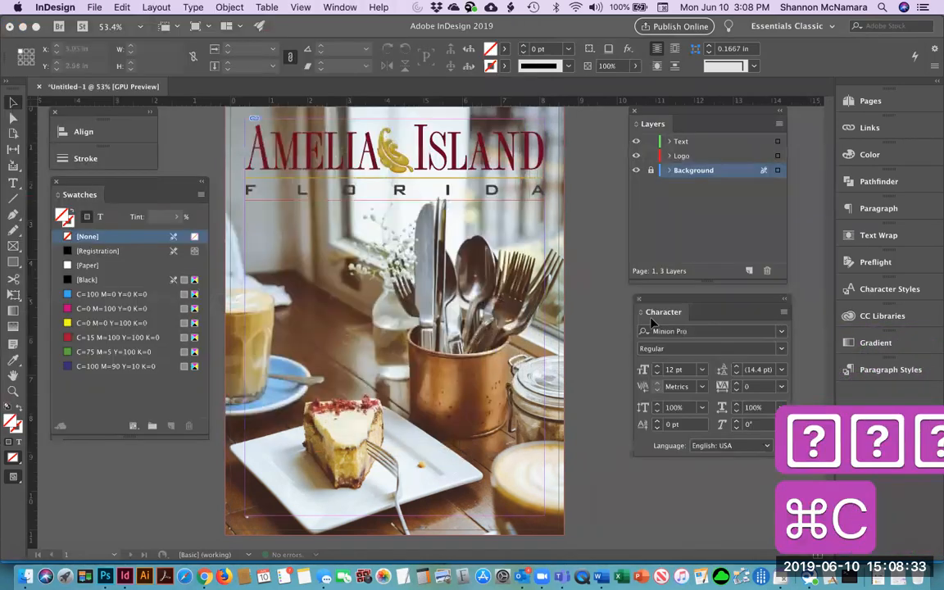
Switch to InDesign, make the Text layer active and lock the Logo layer.
click(651, 322)
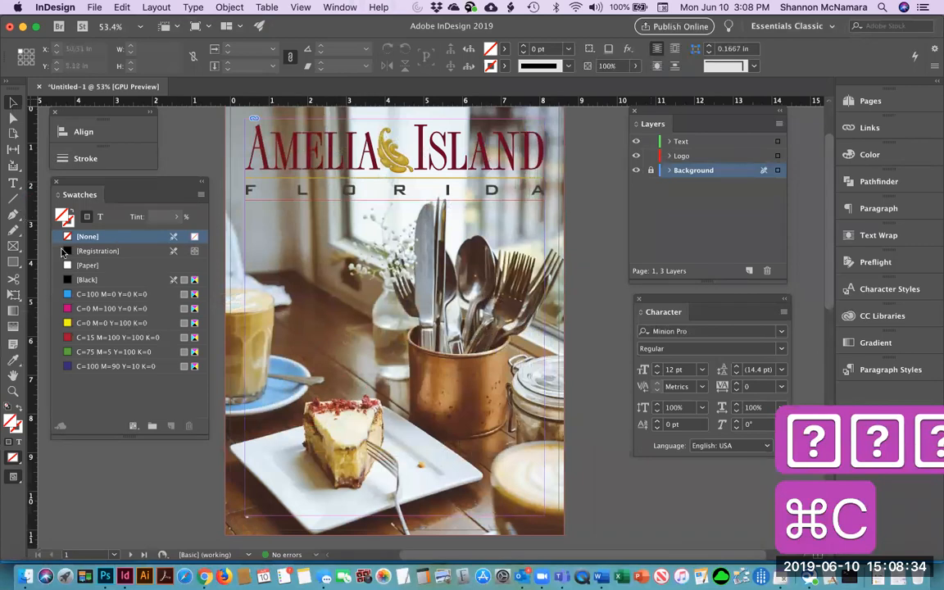
key(space)
drag(291, 335, 431, 338)
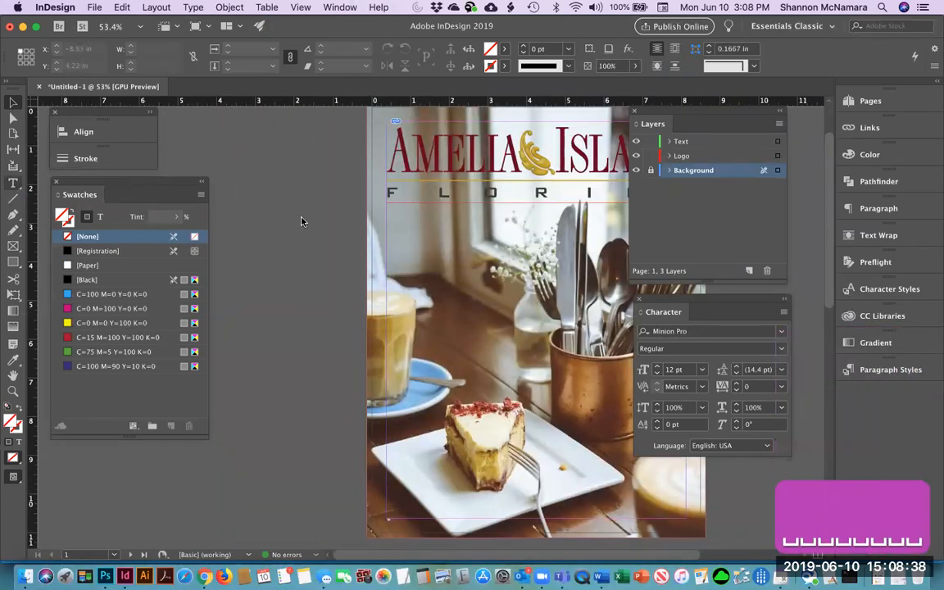
click(696, 143)
click(651, 156)
Draw a tall text frame on the pasteboard beside the cover page and paste the copied text into it.
drag(227, 181, 341, 468)
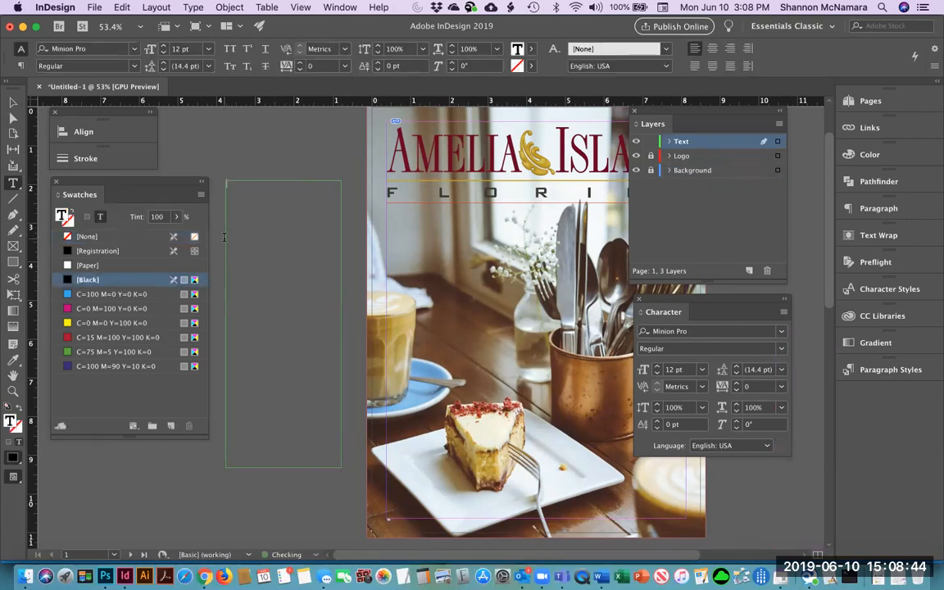
key(super+v)
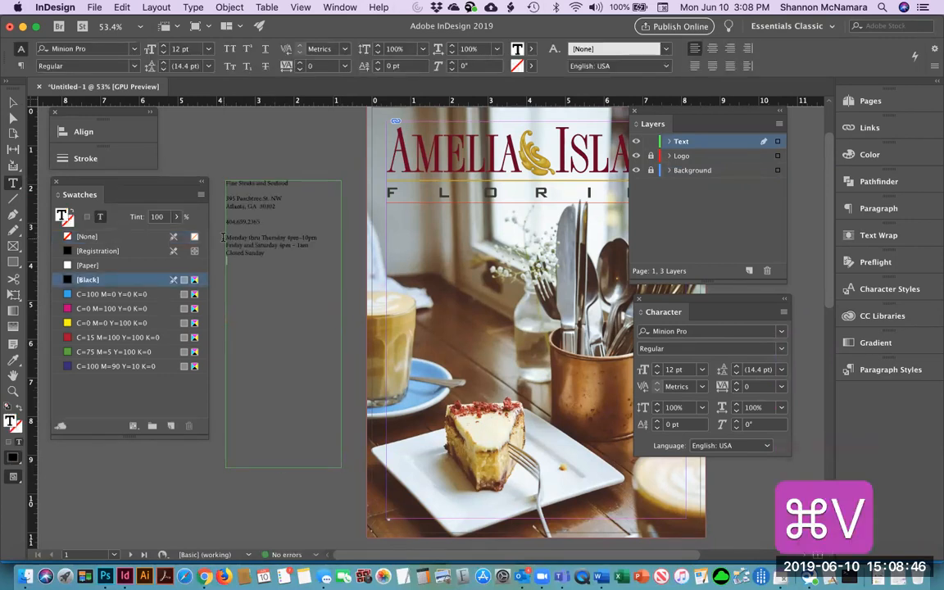
click(13, 102)
Deselect the text frame, then collapse the Layers panel and move it clear of the page.
click(405, 262)
key(space)
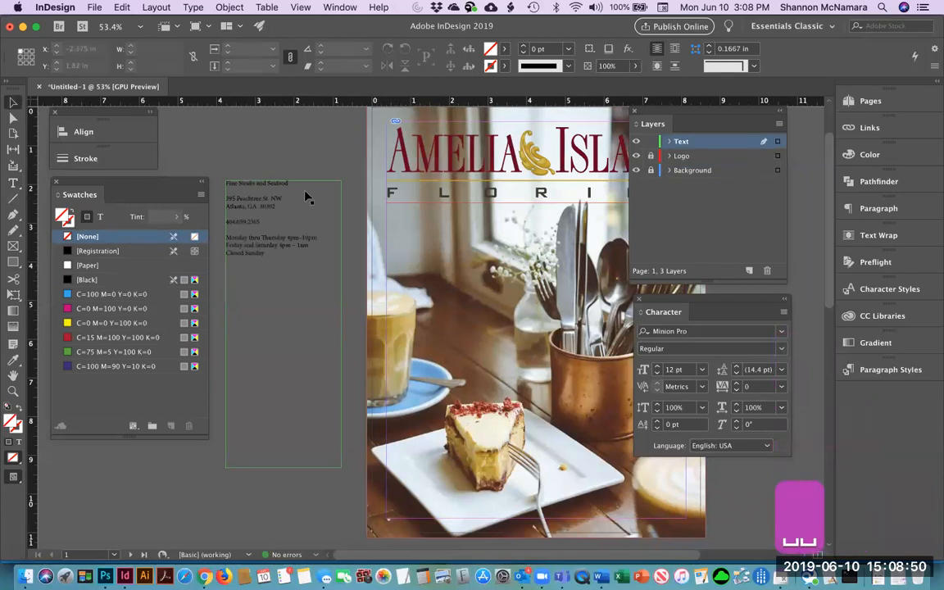
double_click(746, 115)
drag(646, 110, 733, 123)
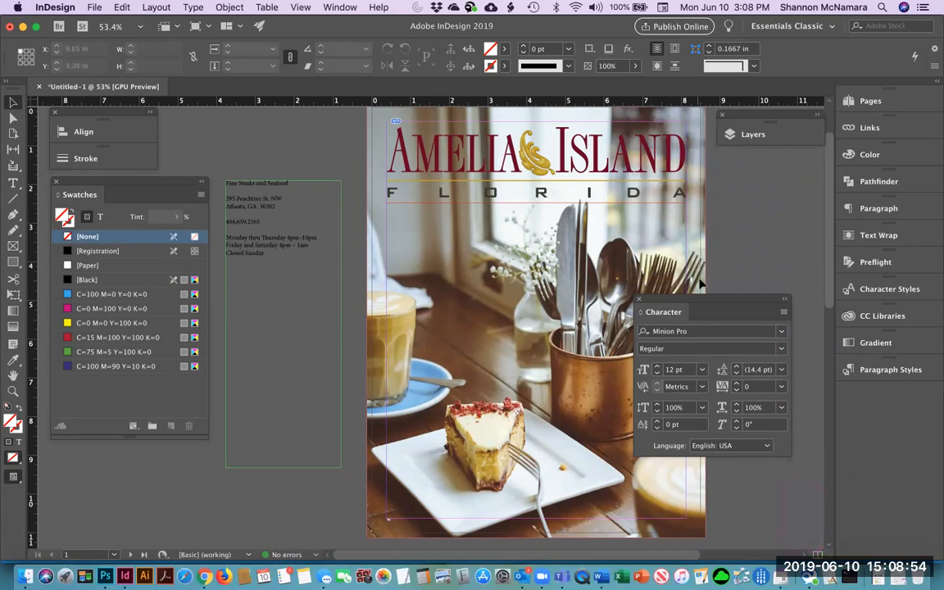
Cut the "Fine Steaks and Seafood" line from the pasteboard text and paste it into a new margin-wide text frame low on the page.
click(270, 183)
double_click(309, 203)
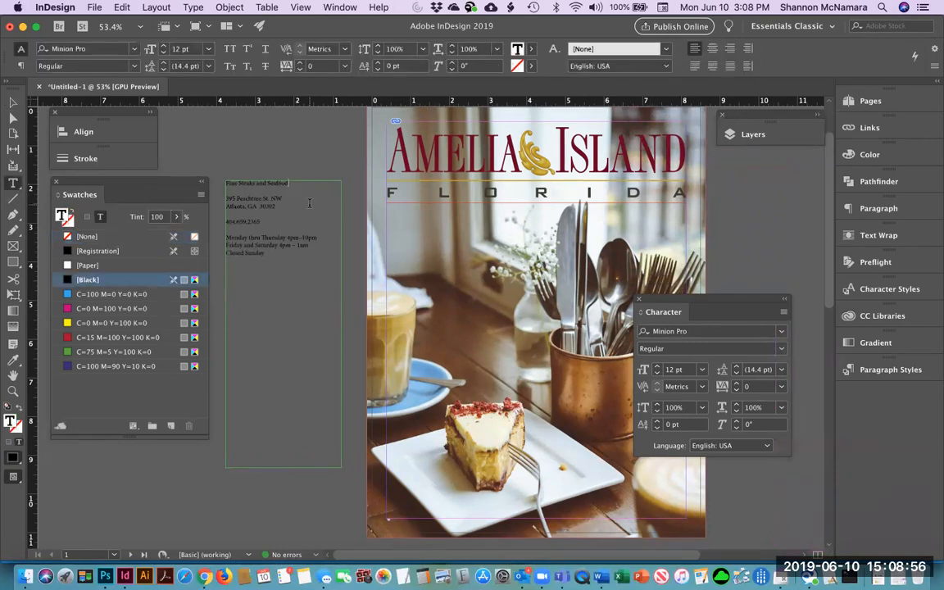
triple_click(270, 184)
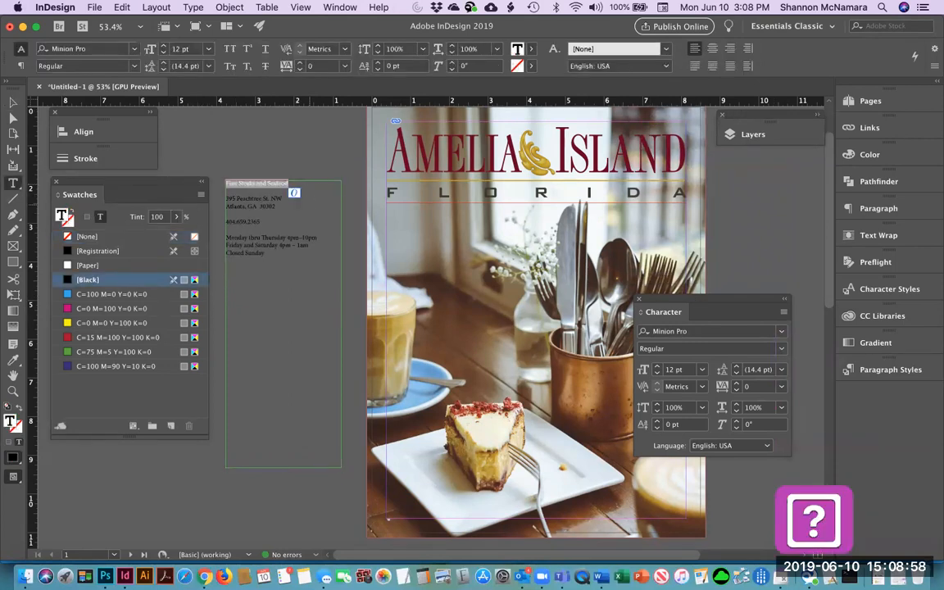
key(super+x)
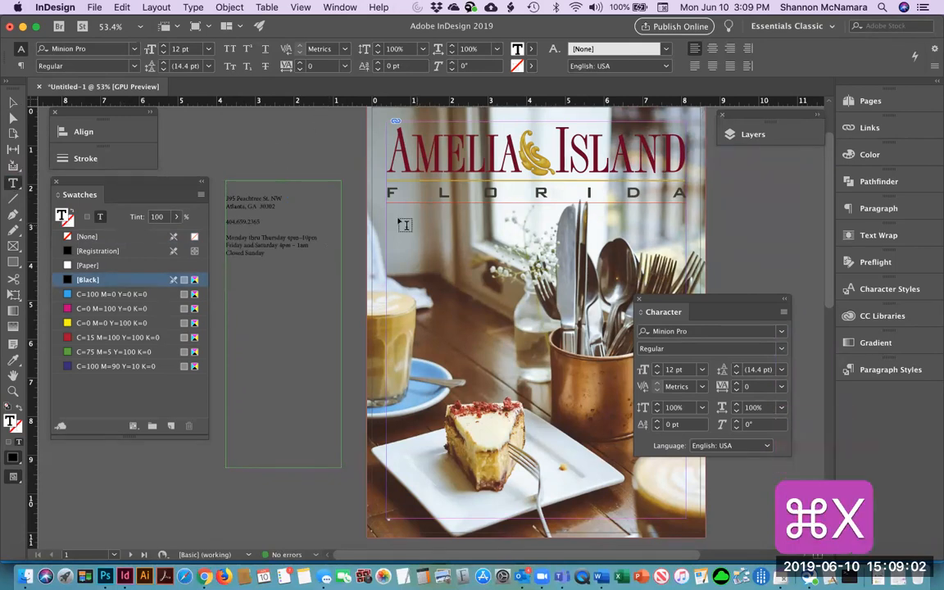
drag(393, 473, 691, 514)
key(super+v)
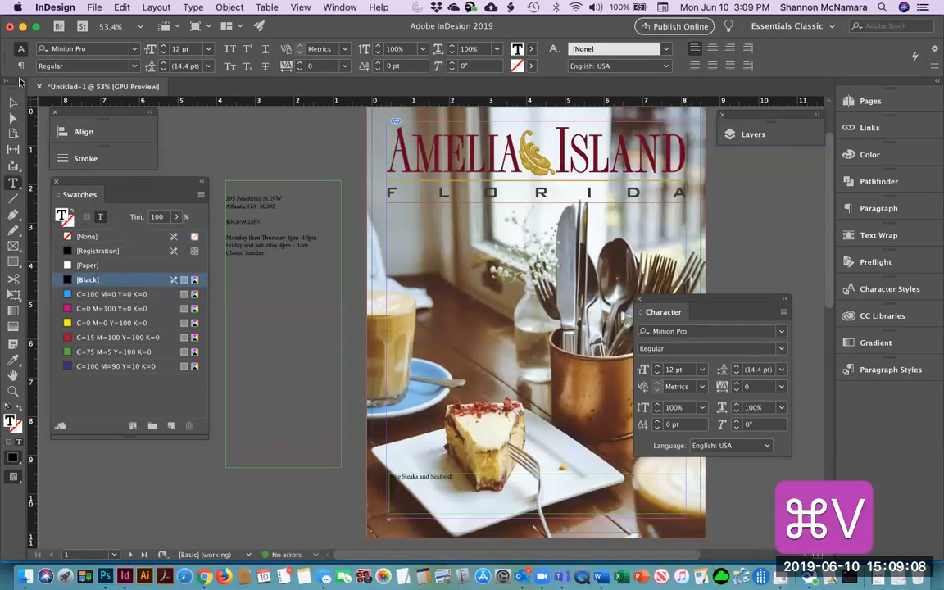
key(Escape)
Cut the street address line from the pasteboard text and paste it into a new small text frame just below the logo.
double_click(304, 222)
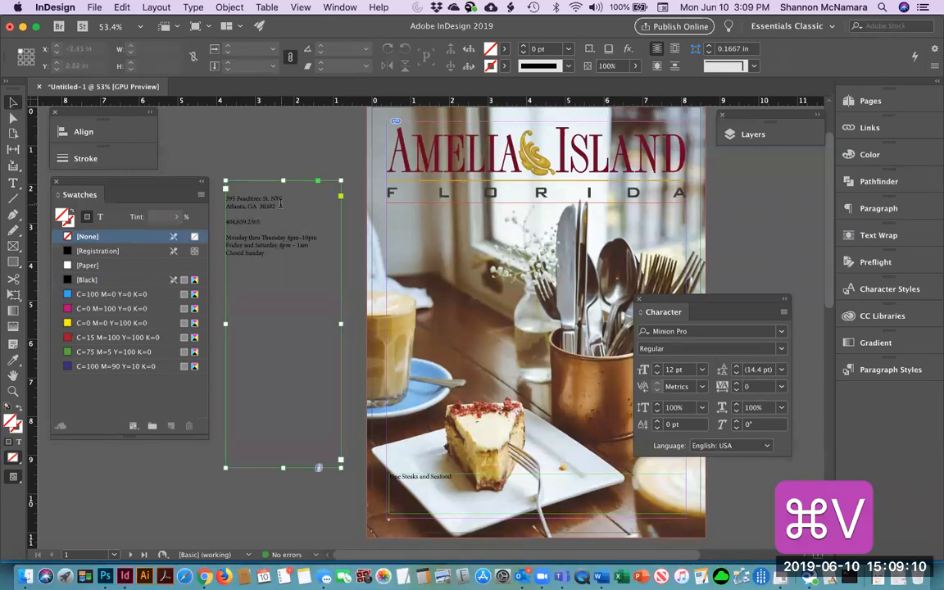
key(shift+super+Left)
key(shift+super+Left)
key(shift+super+Left)
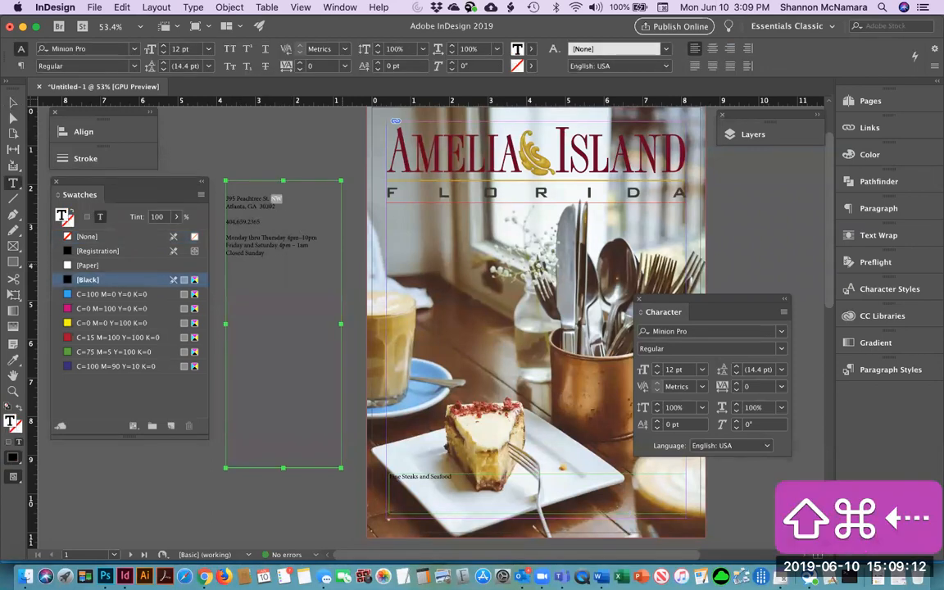
key(shift+super+Left)
key(shift+super+Left)
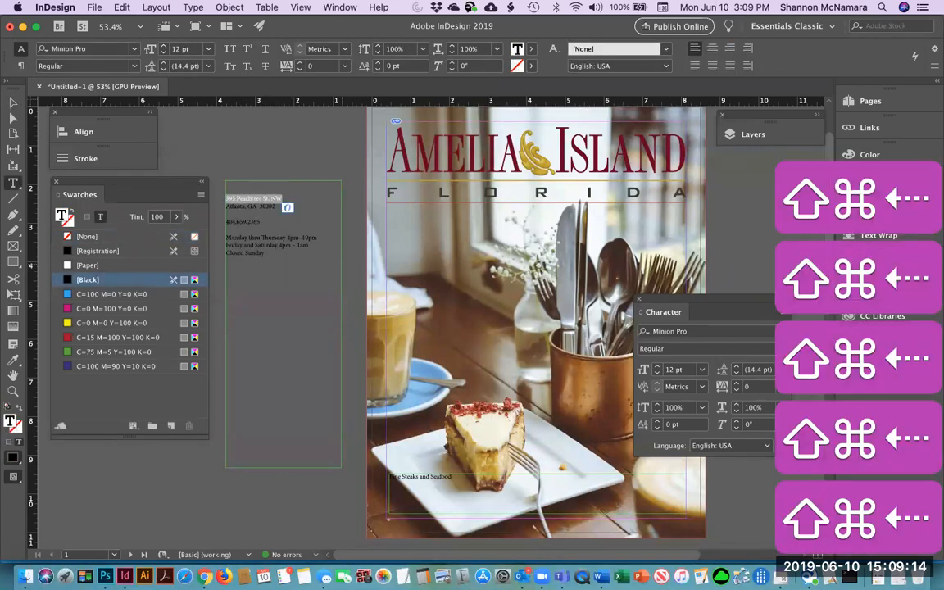
key(super+x)
drag(391, 209, 471, 252)
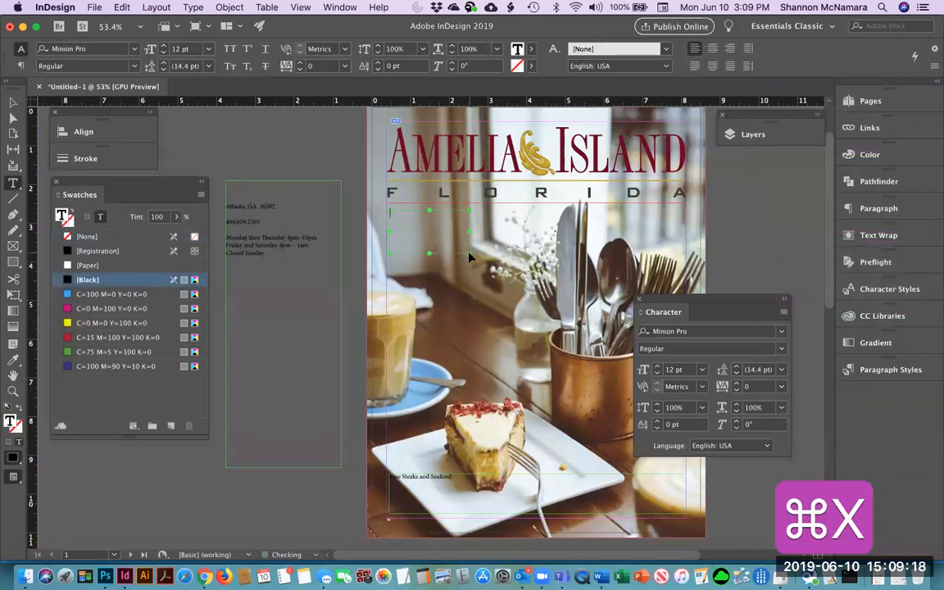
key(super+v)
click(13, 102)
Move the city, state and ZIP line into a new text frame about 3 by 0.5 in near the page's lower margin.
click(289, 212)
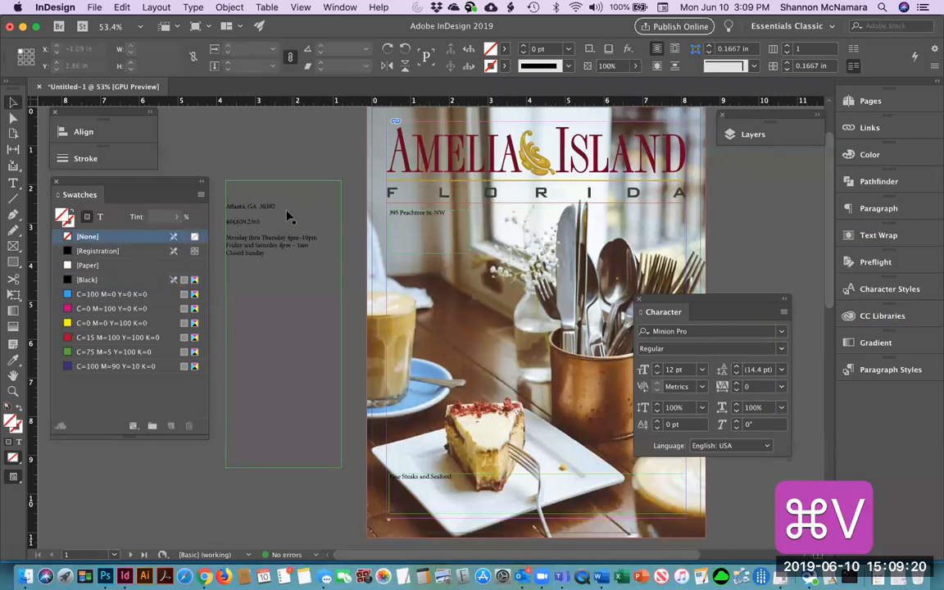
double_click(289, 212)
key(Up)
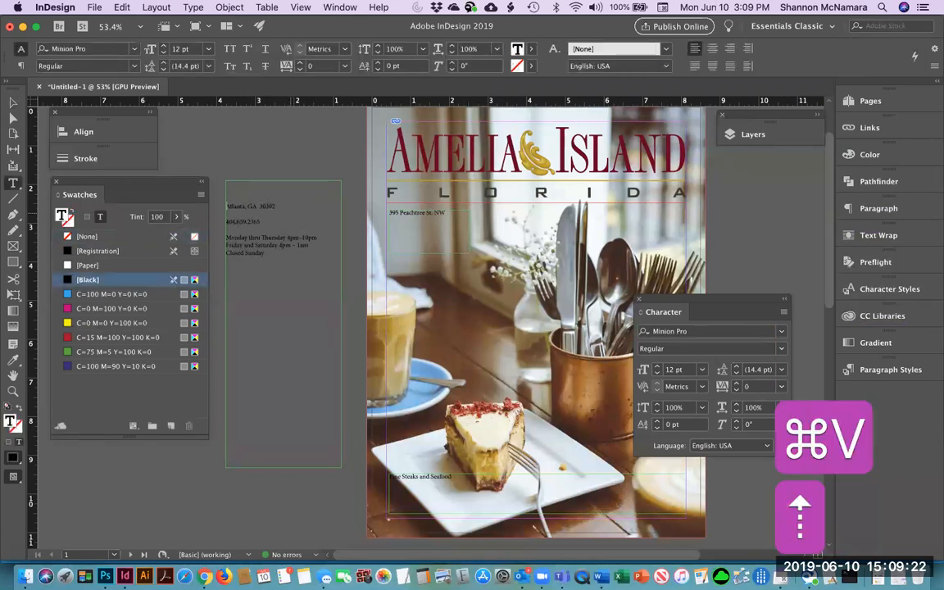
key(shift+super+Right)
key(shift+super+Right)
key(shift+super+Right)
key(shift+super+Right)
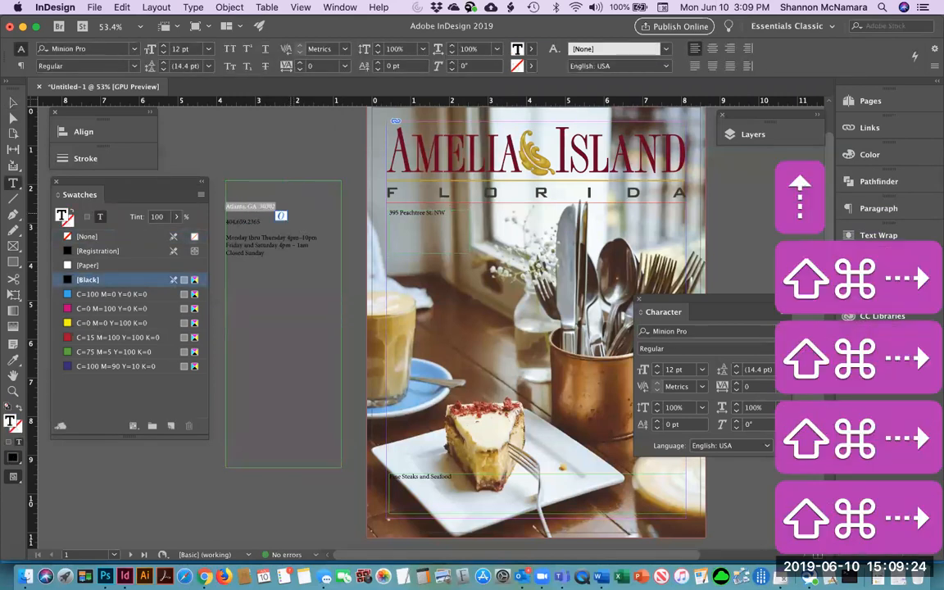
key(super+x)
drag(393, 518, 508, 501)
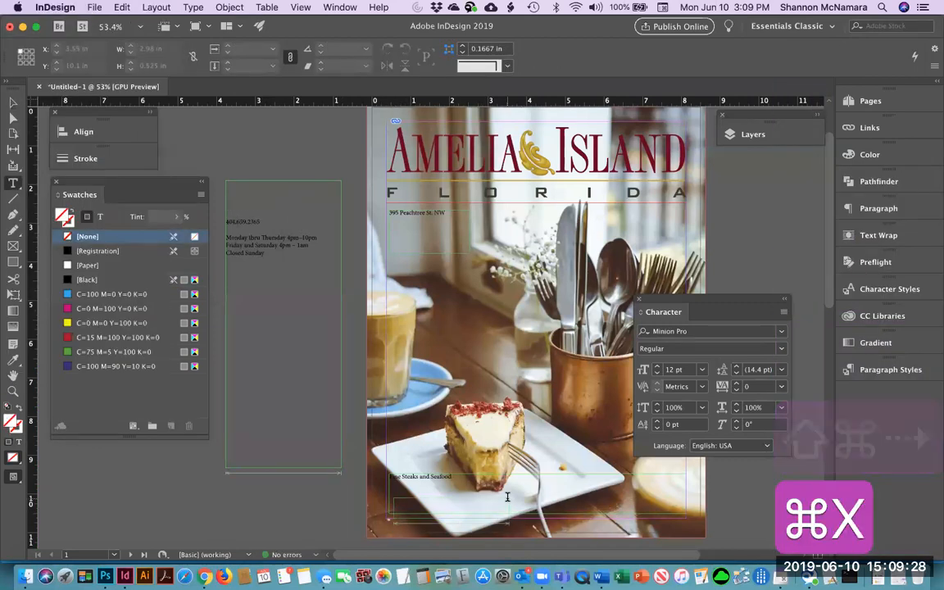
key(super+v)
Cut the phone number line from the pasteboard text and paste it into a new text frame about 1.46 by 0.525 in above it.
click(260, 222)
key(shift+super+Left)
key(shift+super+Left)
key(shift+super+Left)
key(shift+super+Left)
key(shift+super+Left)
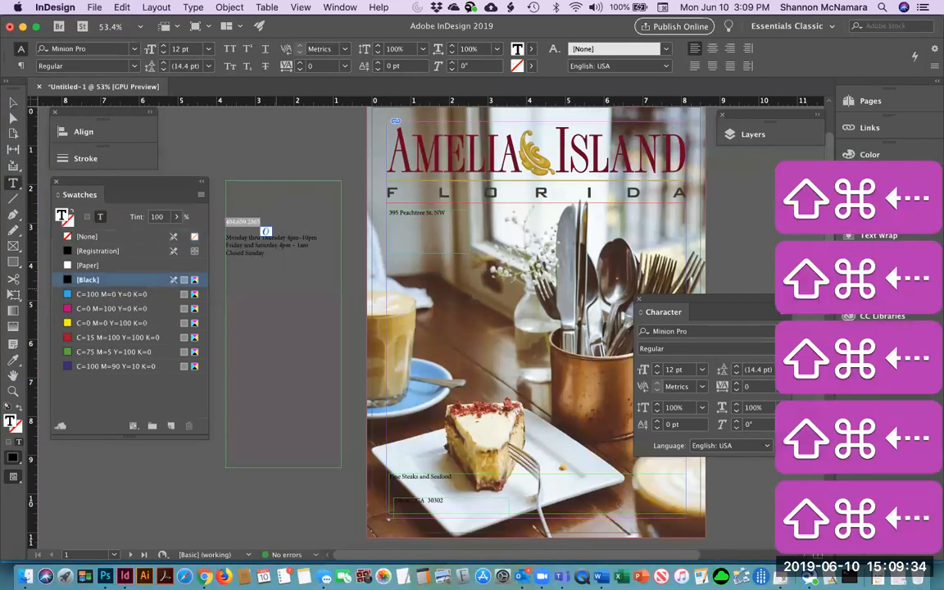
key(super+x)
drag(227, 137, 280, 158)
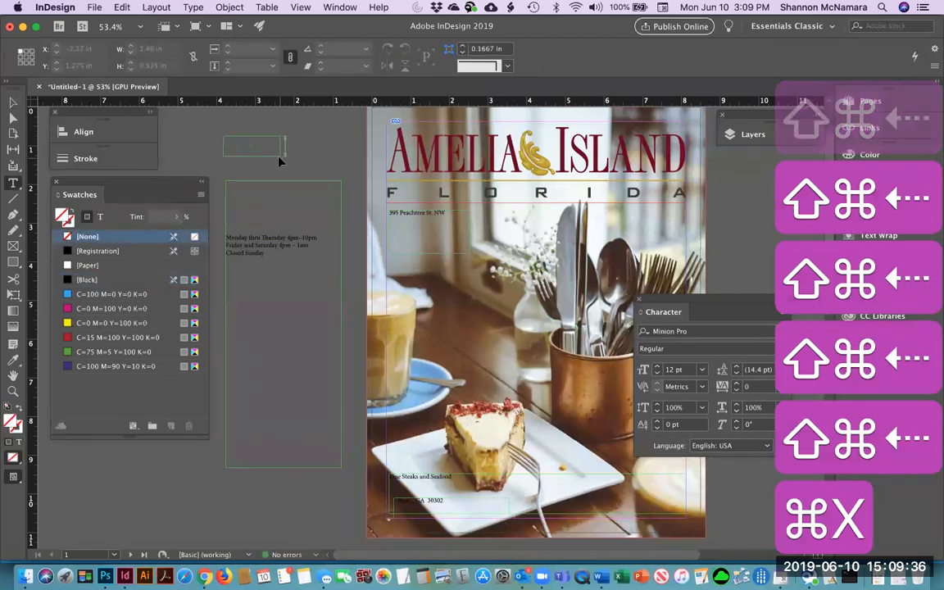
key(super+v)
Rotate the phone number frame 90° and move it to the page's right margin just below the logo.
click(10, 102)
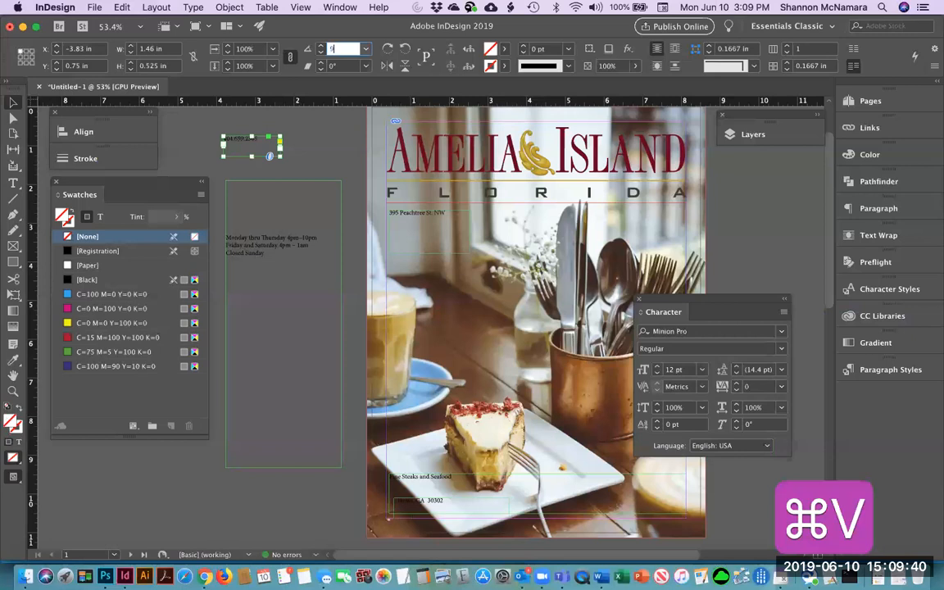
text(90)
key(Return)
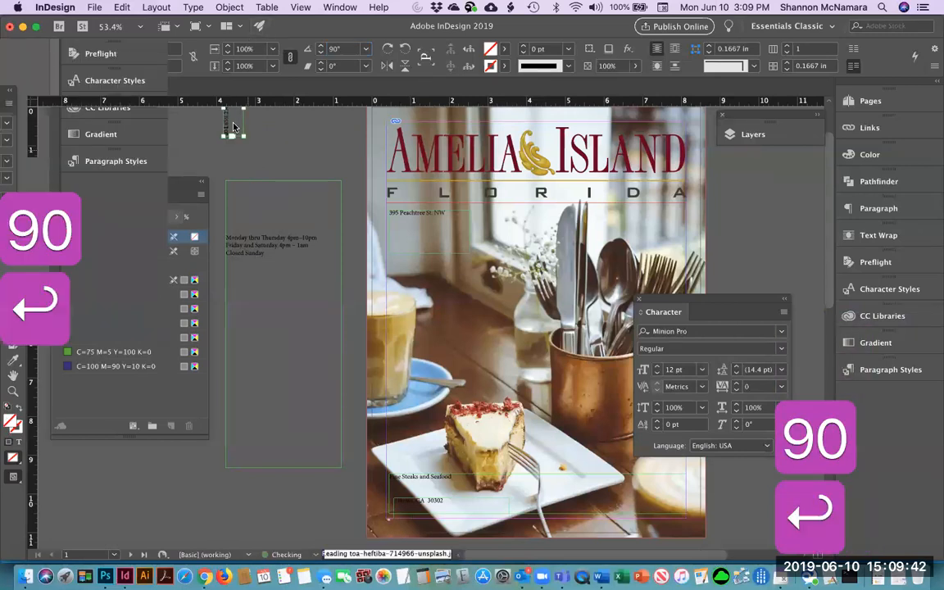
drag(233, 123, 687, 232)
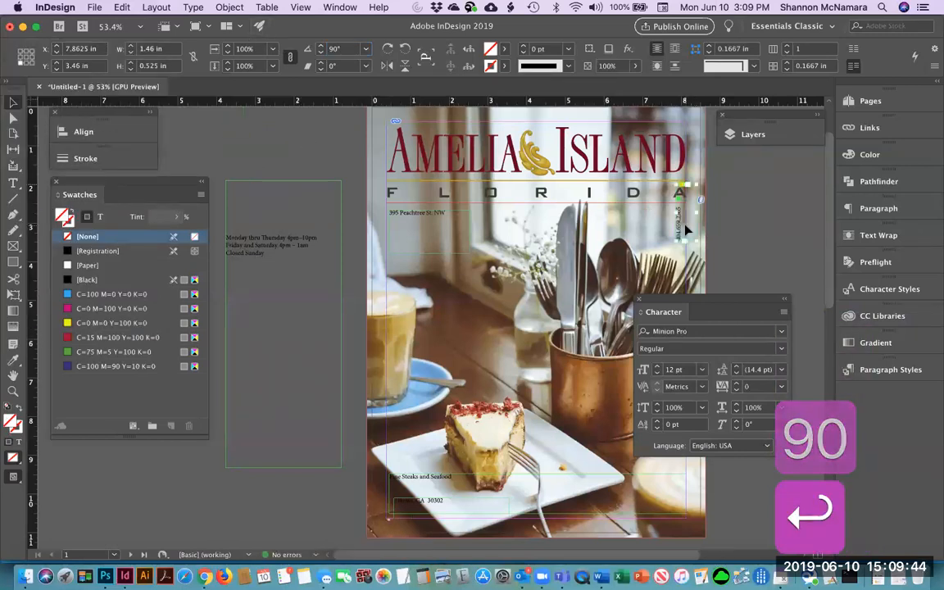
click(709, 241)
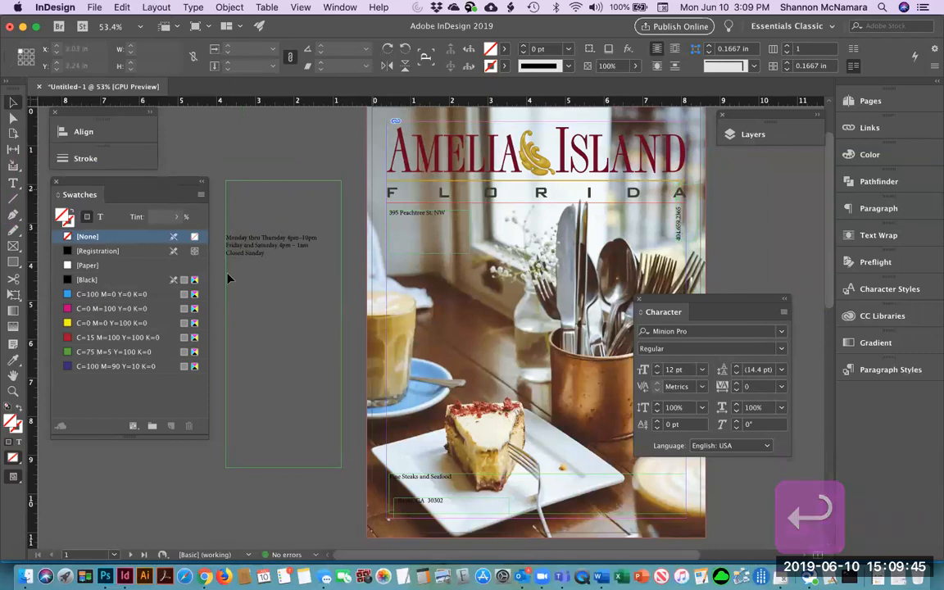
Cut the Monday–Thursday and Friday–Saturday hours lines and paste them into a new mid-page text frame about 1.78 by 1.375 in.
double_click(281, 246)
drag(227, 236, 227, 252)
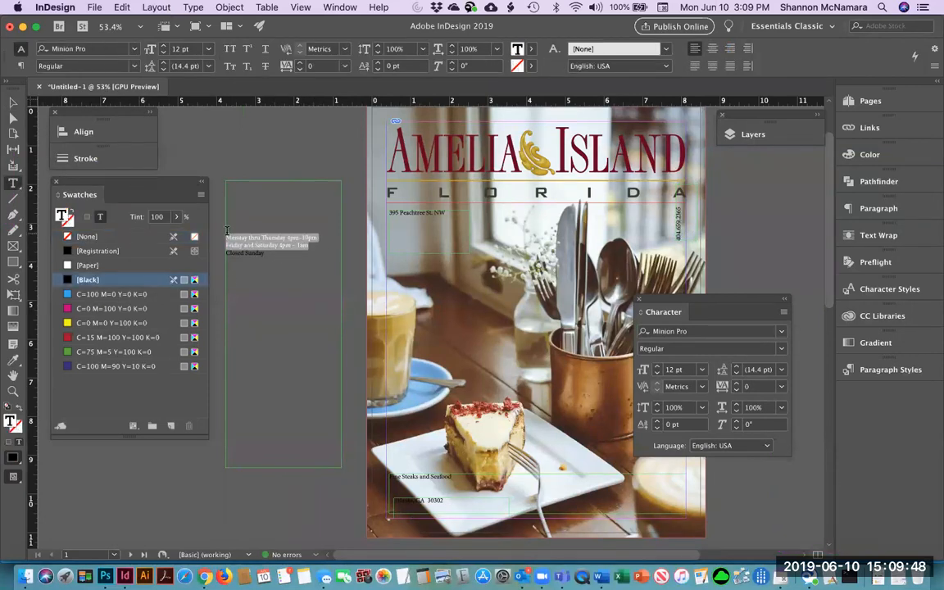
key(super+x)
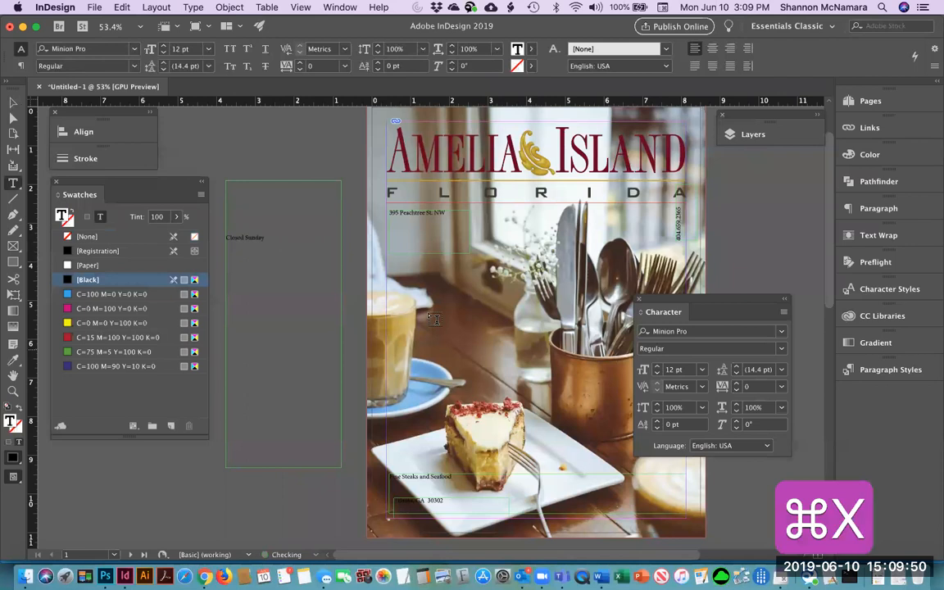
drag(428, 300, 497, 353)
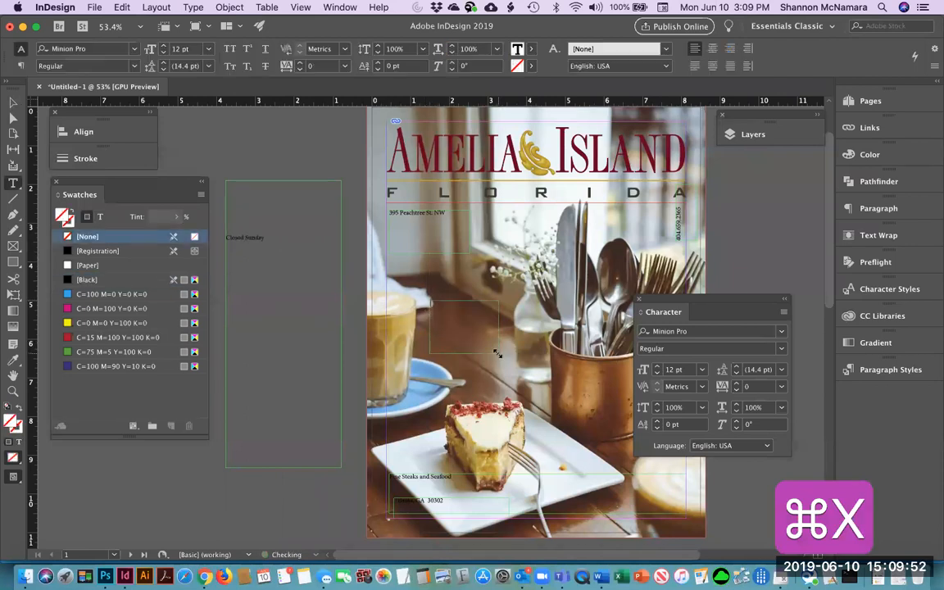
key(super+v)
click(12, 101)
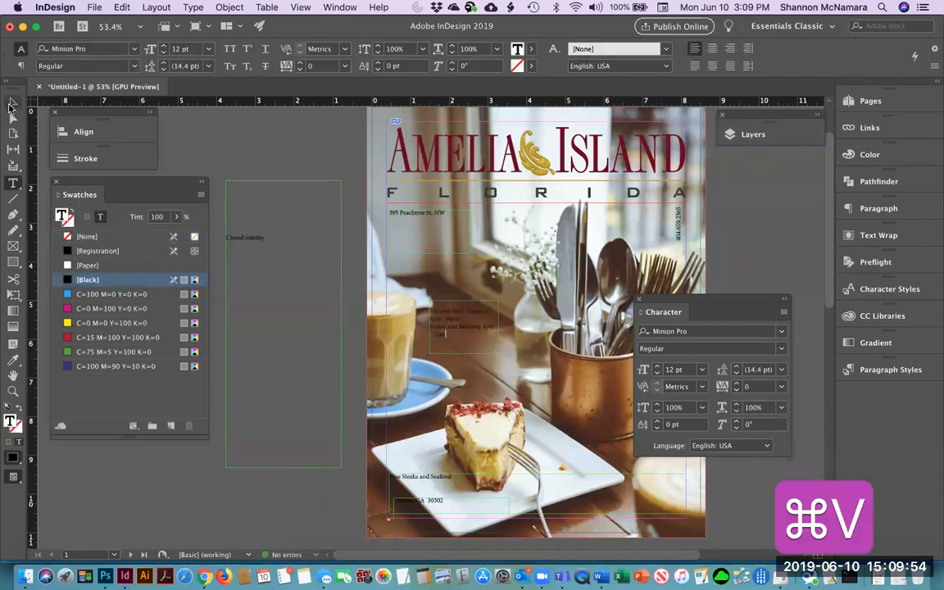
Shorten the leftover pasteboard frame to about 1.375 in high and delete the blank lines above "Closed Sunday".
click(254, 190)
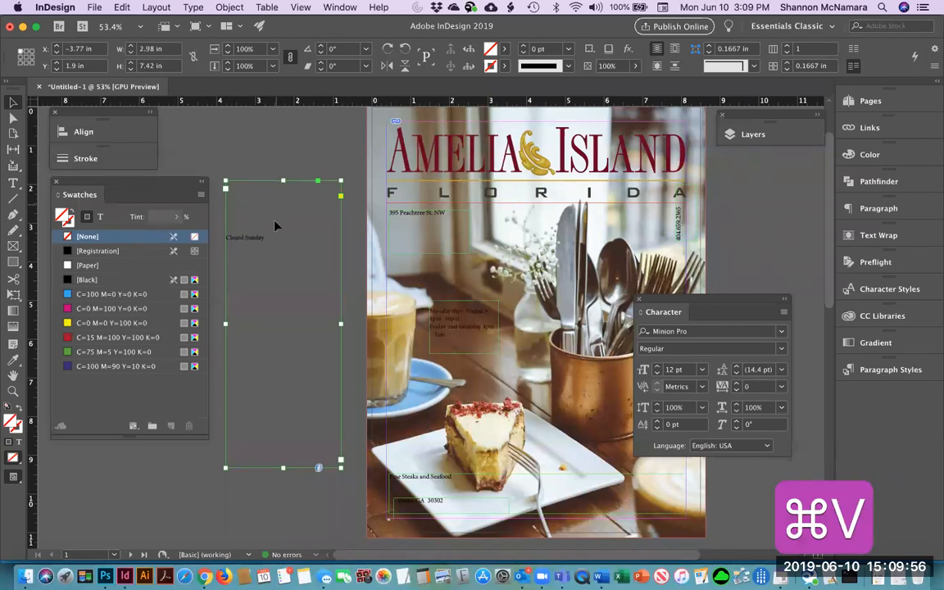
drag(282, 181, 289, 422)
double_click(306, 447)
key(super+a)
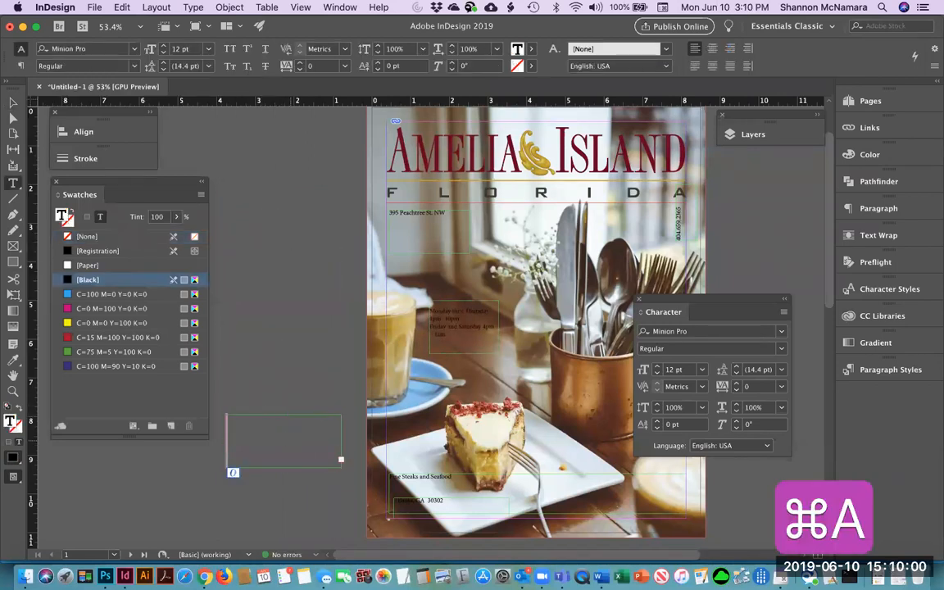
key(Left)
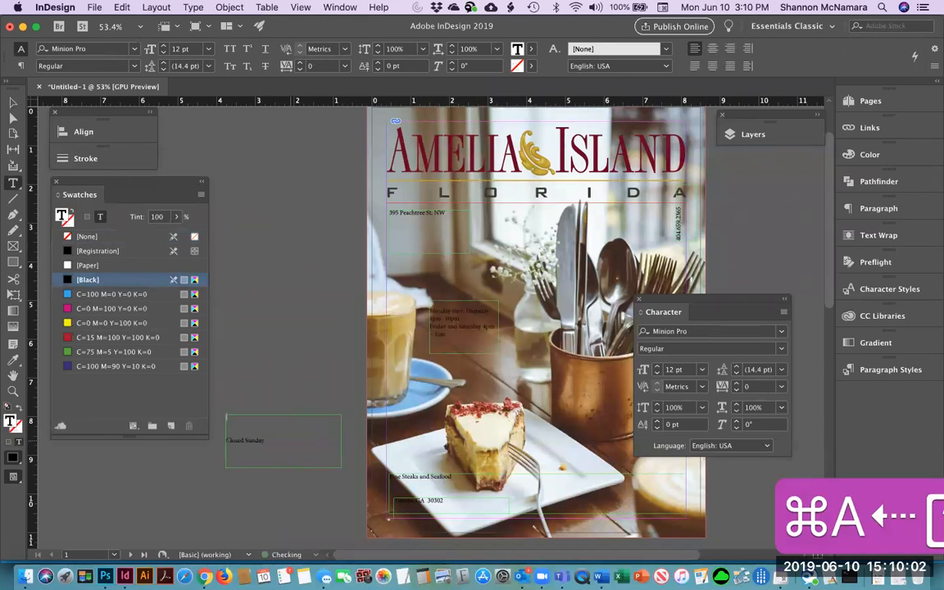
key(shift+Down)
key(shift+Down)
key(shift+Down)
key(BackSpace)
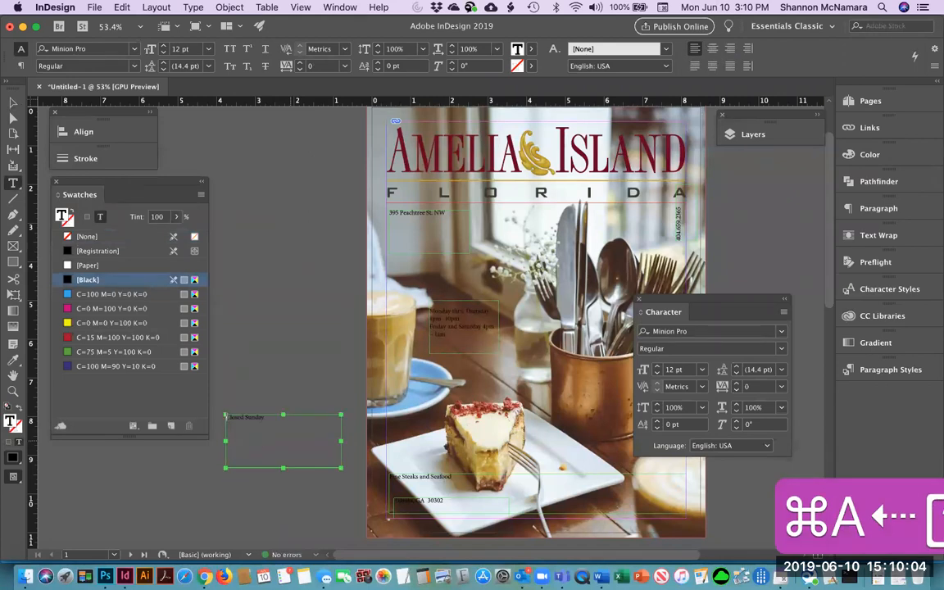
Move the "Closed Sunday" frame to the page's upper margin over the logo, then dock the Character panel collapsed beneath Layers.
key(Escape)
drag(255, 435, 465, 141)
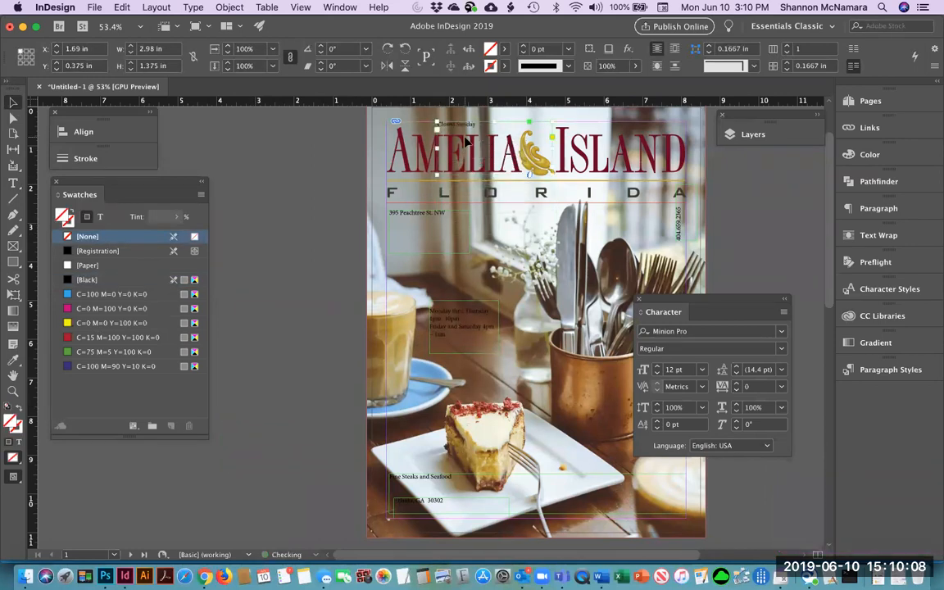
click(336, 242)
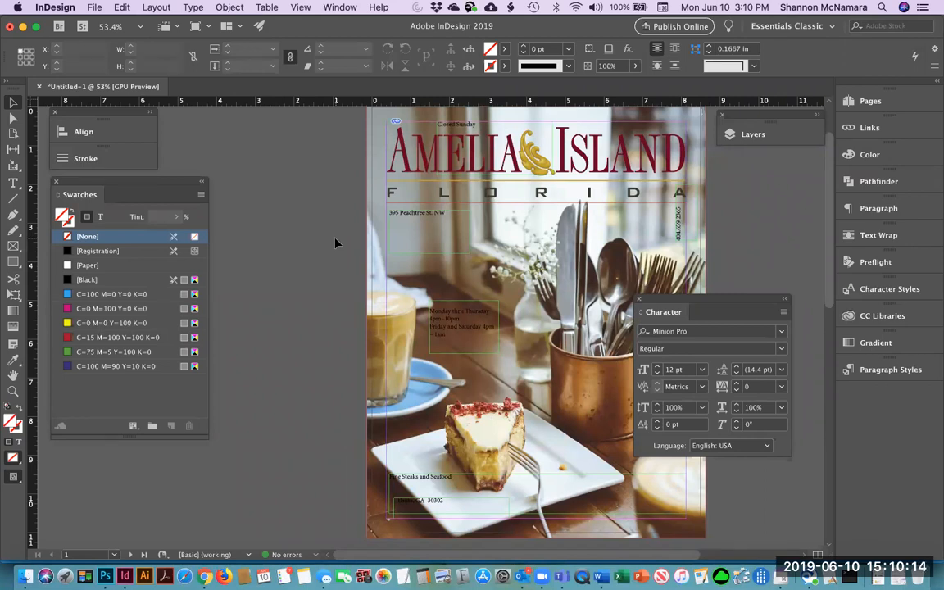
drag(735, 297, 766, 164)
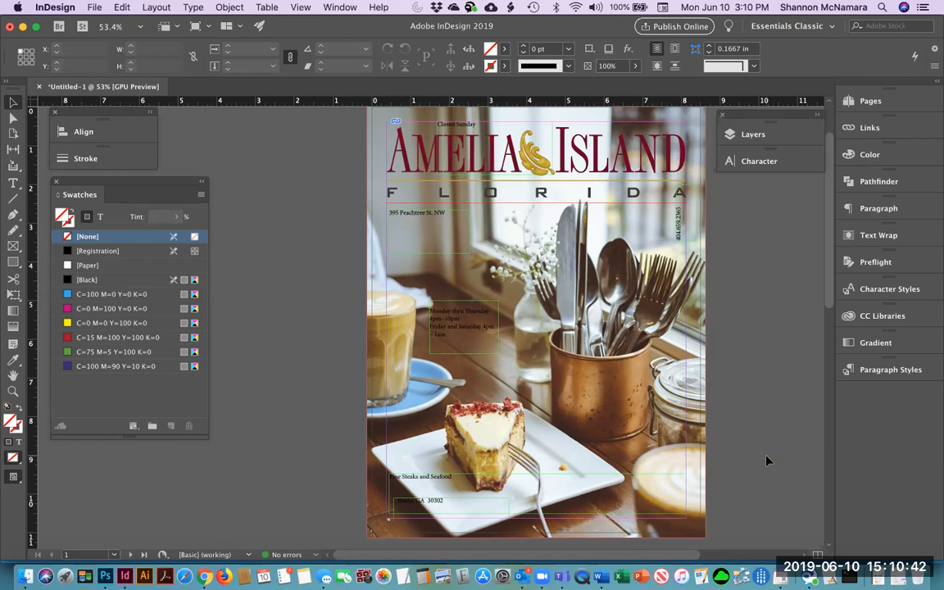
Move the opening hours frame onto the pasteboard and widen it to about 2.525 in so each line fits.
drag(443, 315, 268, 230)
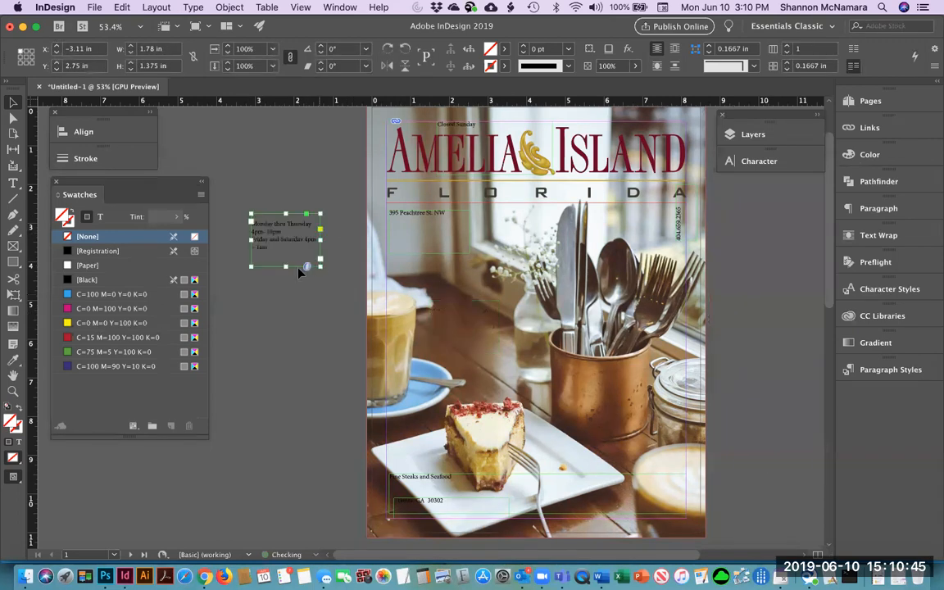
click(335, 245)
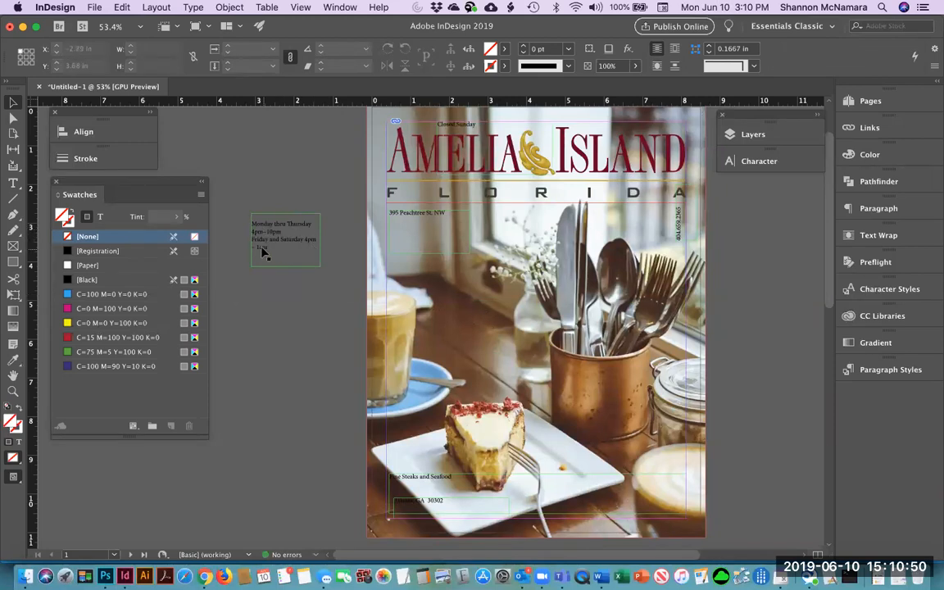
key(z)
drag(240, 200, 333, 302)
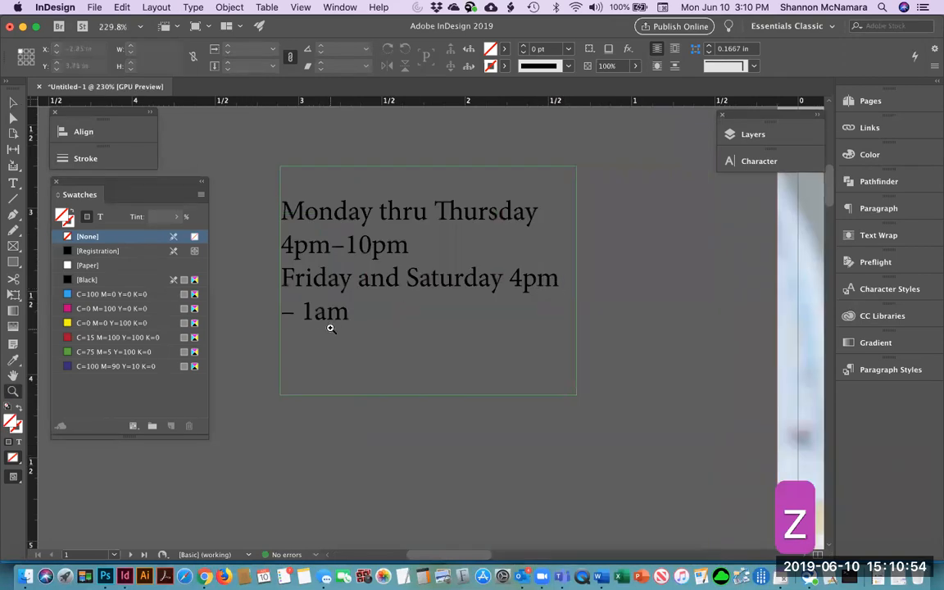
click(13, 102)
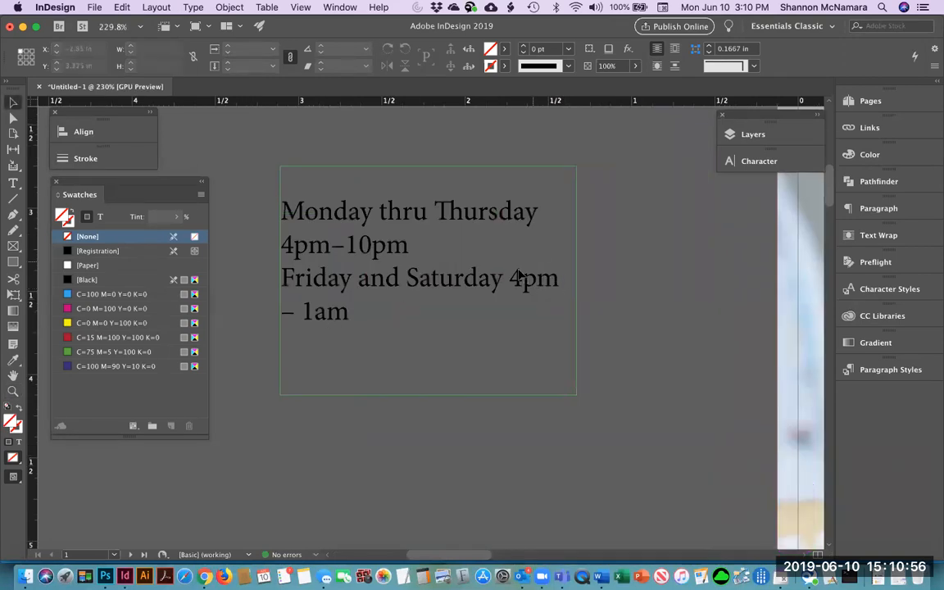
click(520, 274)
drag(576, 281, 700, 296)
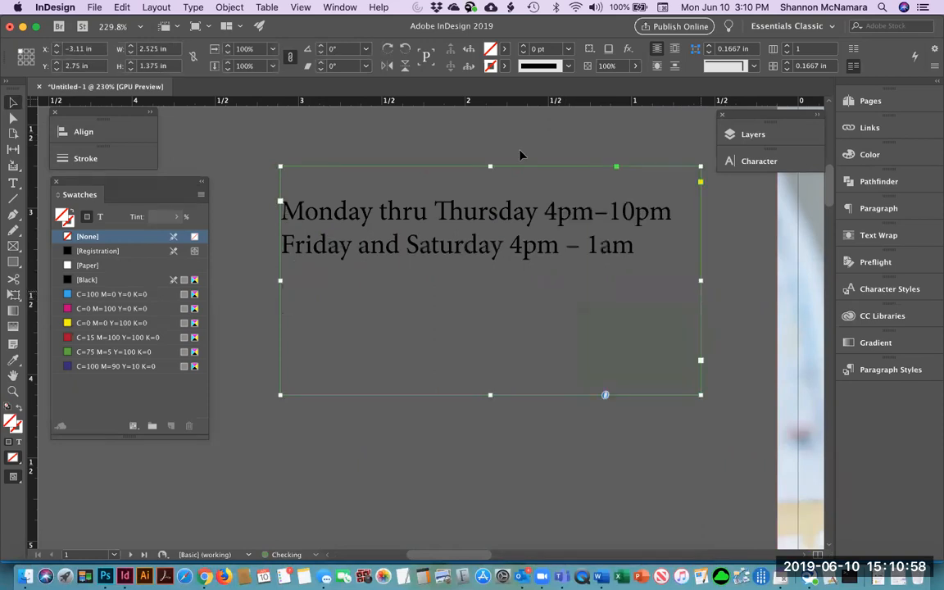
click(444, 141)
key(super+0)
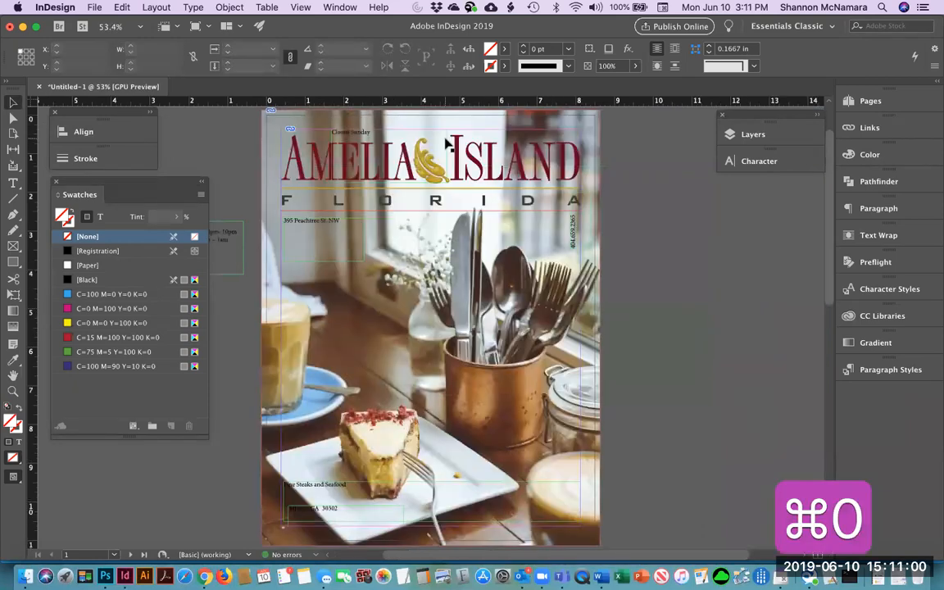
Move the city line frame and the street address frame off the page onto the pasteboard above the opening hours.
key(space)
drag(496, 267, 601, 243)
click(436, 494)
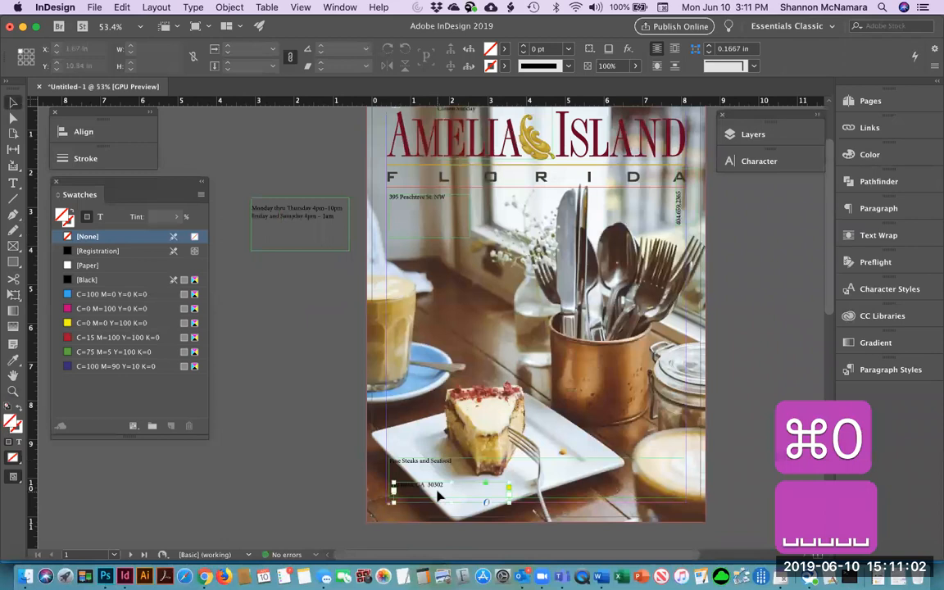
drag(410, 494, 239, 157)
click(448, 214)
drag(449, 215, 244, 140)
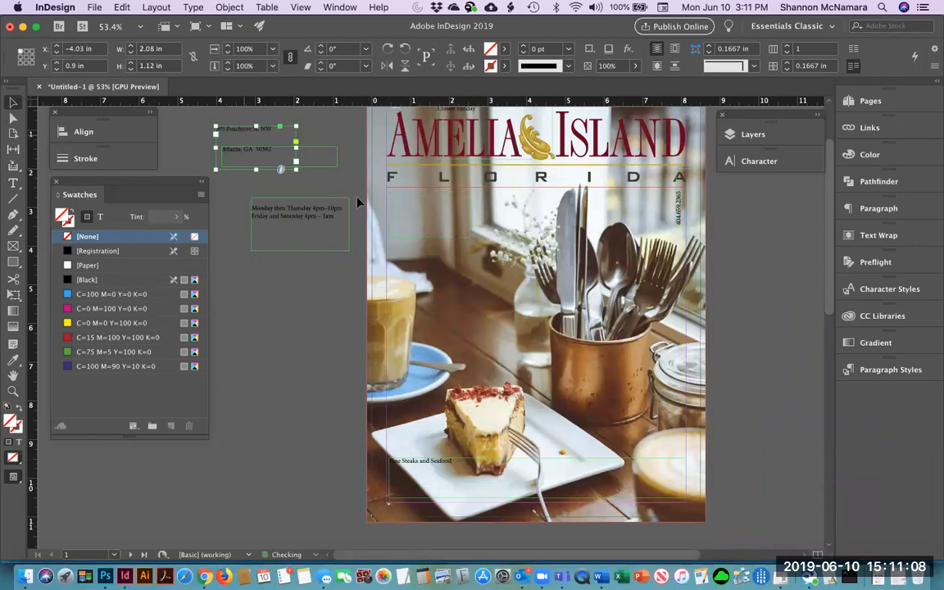
Move the rotated phone number frame and the "Fine Steaks and Seafood" frame onto the pasteboard, narrowing the latter to about 4.49 by 0.8 in.
drag(198, 420, 231, 315)
click(388, 483)
drag(388, 483, 109, 514)
drag(404, 532, 282, 520)
click(286, 404)
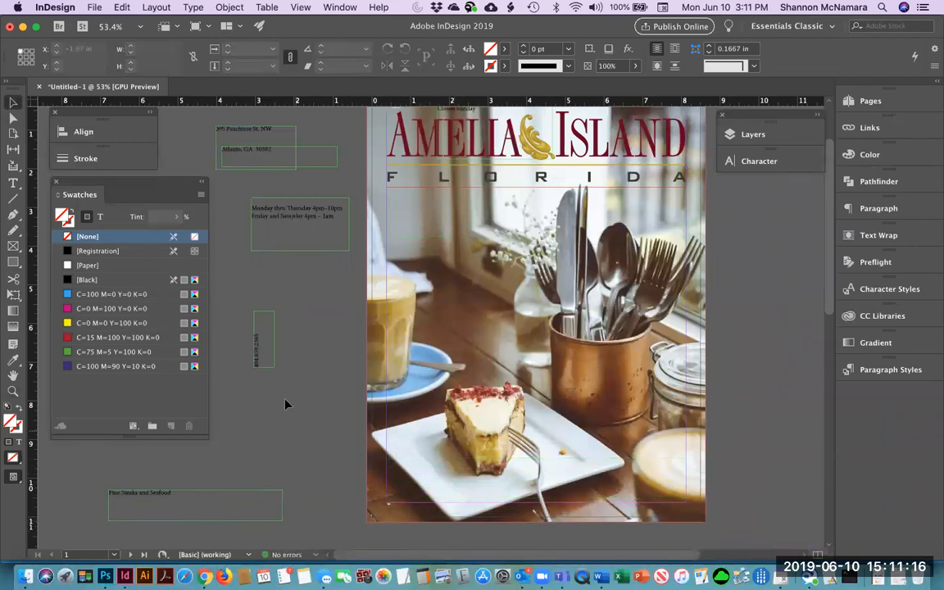
Cut the phone number from its rotated frame and paste it on a new line beneath the city, state and ZIP line.
double_click(271, 353)
key(super+a)
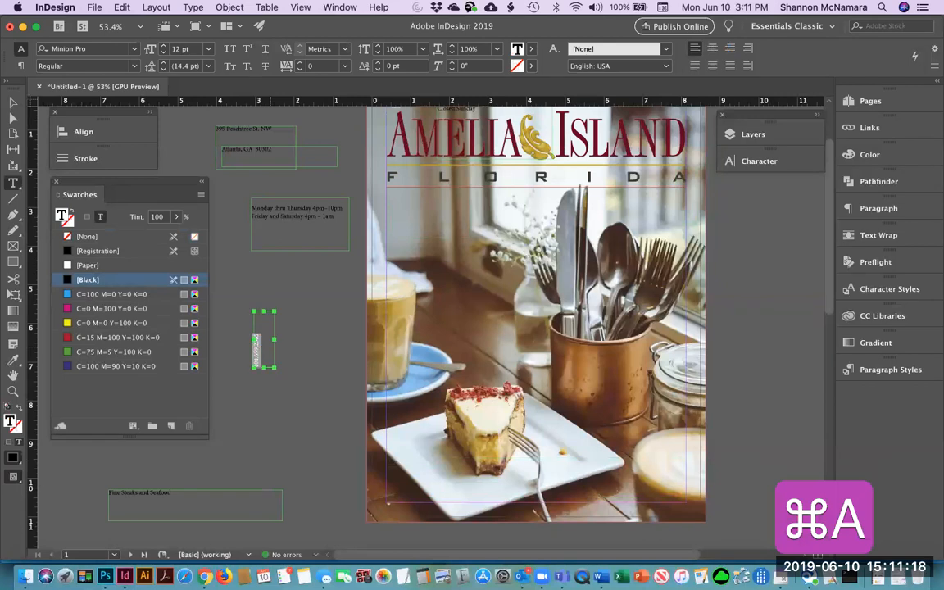
key(super+x)
click(282, 150)
key(Return)
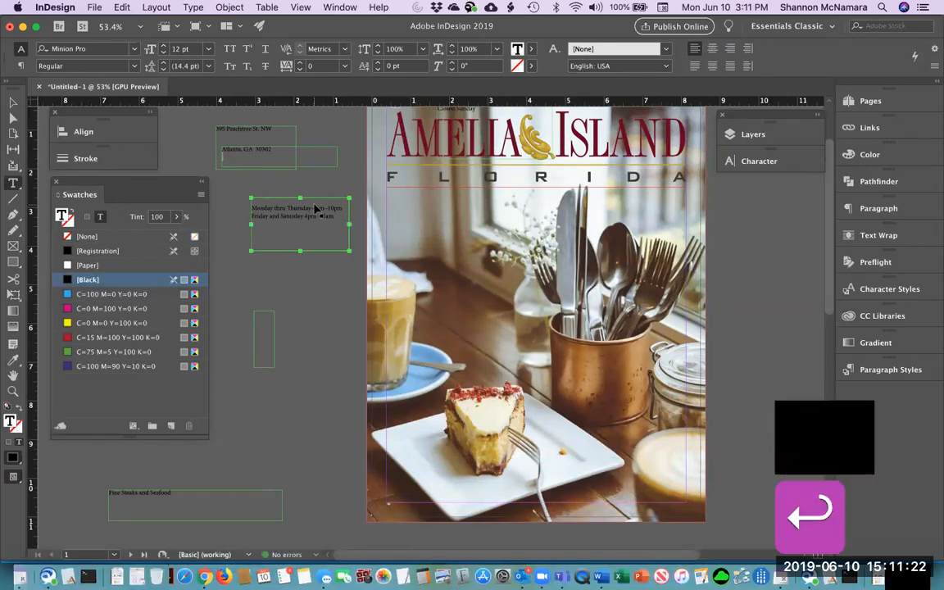
key(super+v)
Cut the city and phone lines, delete their emptied frame, and paste them beneath the street address in its frame.
key(super+a)
key(super+x)
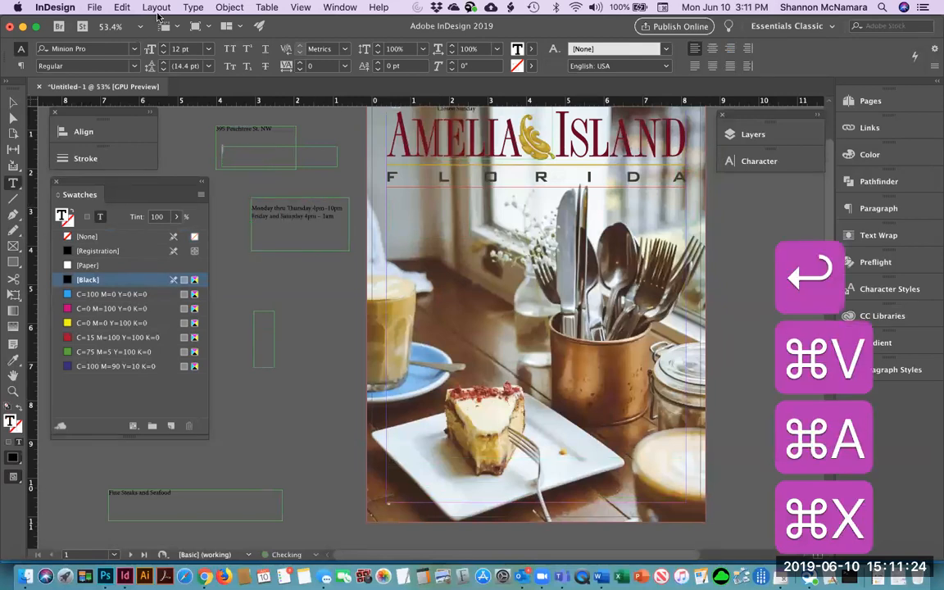
click(13, 102)
key(BackSpace)
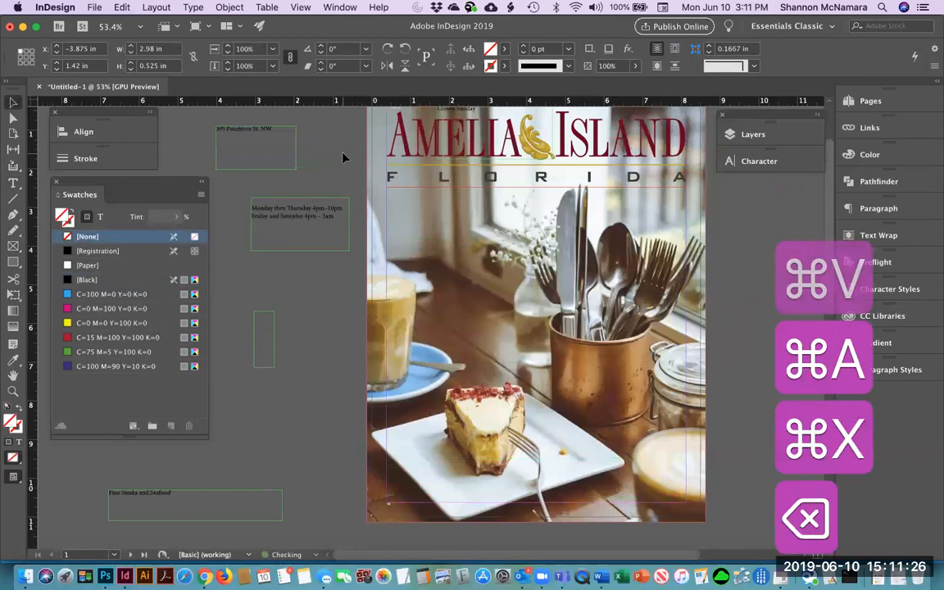
key(t)
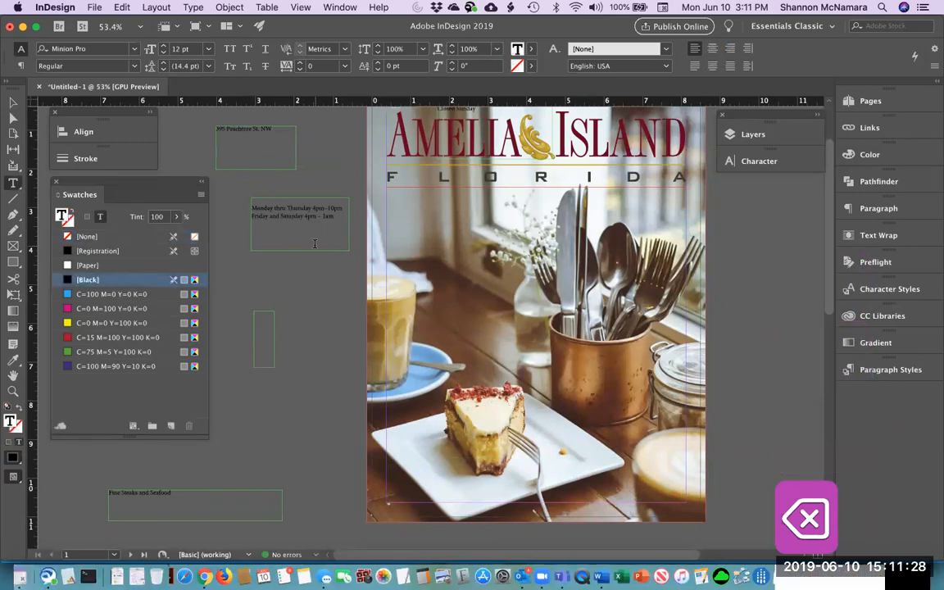
key(Return)
key(super+v)
key(Escape)
Delete the empty rotated frame and move the "Fine Steaks and Seafood" frame to just below the opening hours.
click(263, 348)
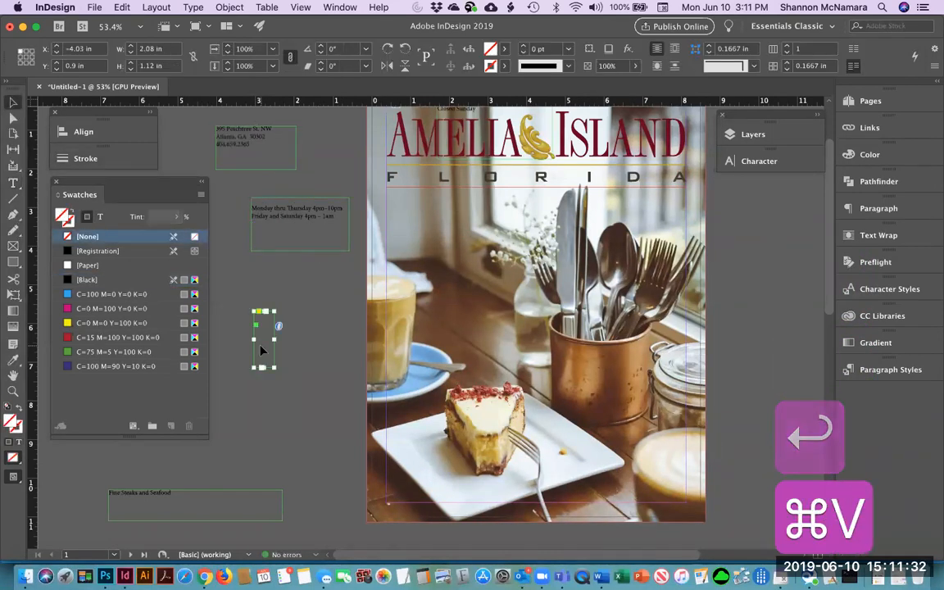
key(BackSpace)
drag(185, 502, 293, 275)
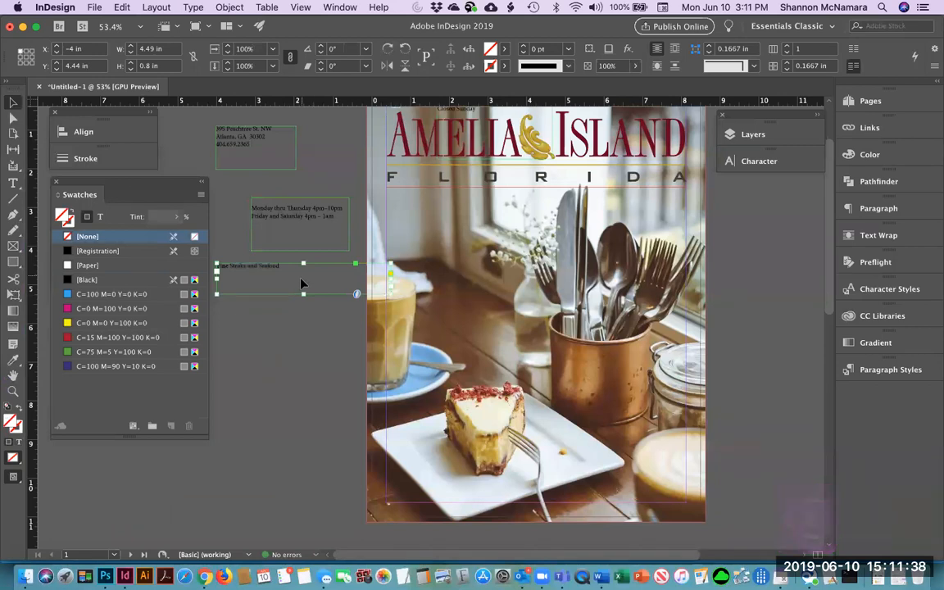
Cut the "Closed Sunday" text from its frame above the logo and delete the emptied frame.
click(299, 223)
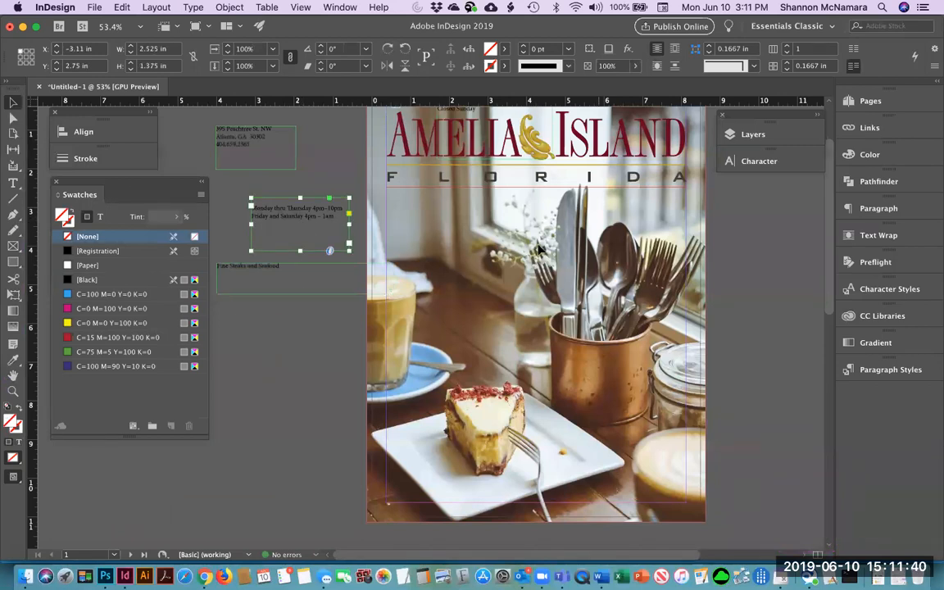
double_click(422, 103)
key(super+a)
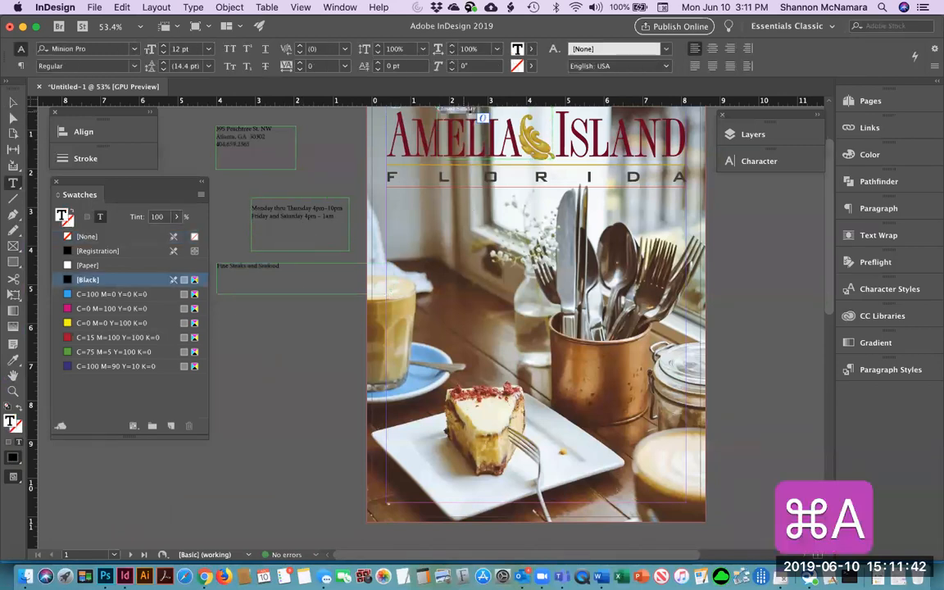
key(super+x)
click(14, 102)
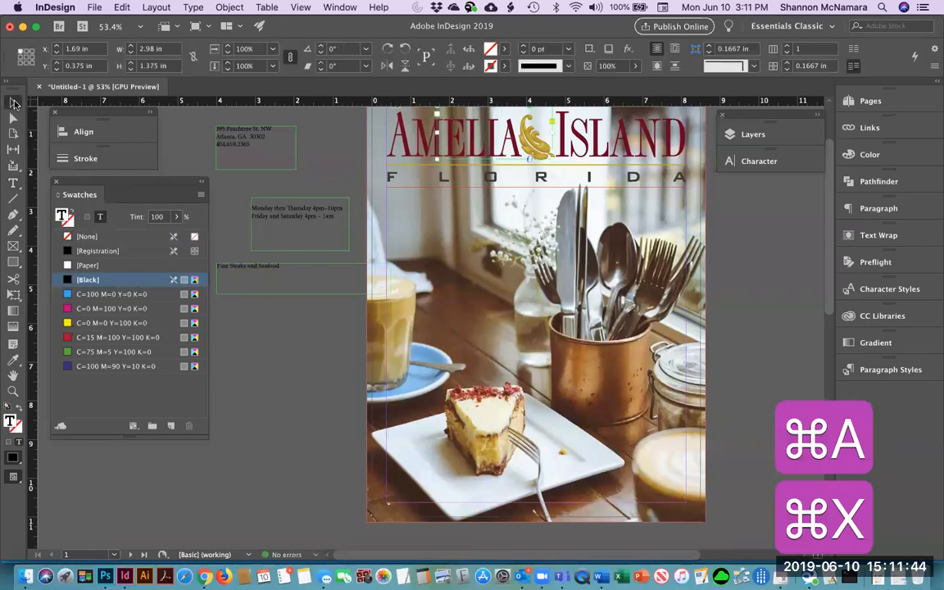
key(BackSpace)
Paste "Closed Sunday" on a new line beneath the Friday and Saturday hours, removing the extra line after it.
double_click(288, 233)
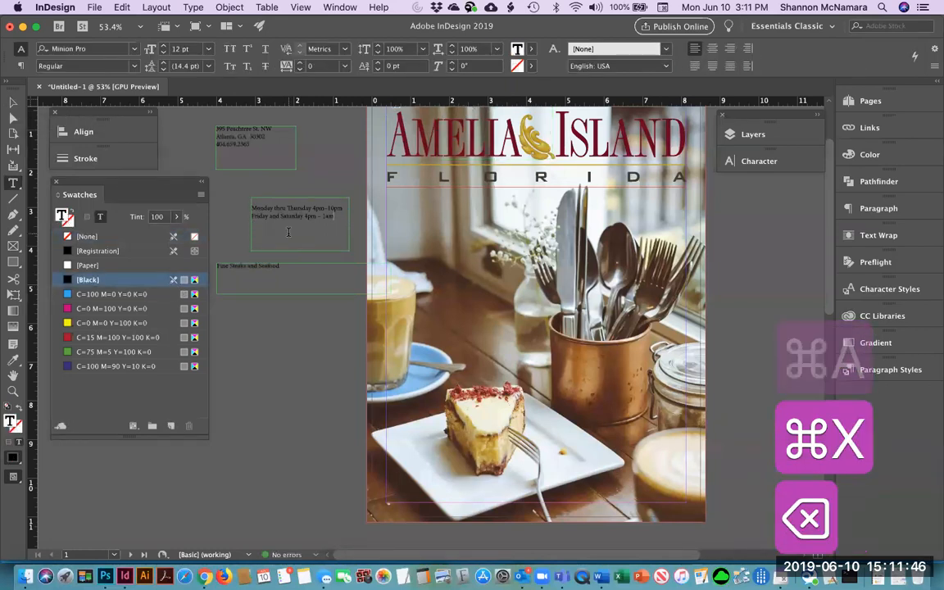
key(Return)
key(super+v)
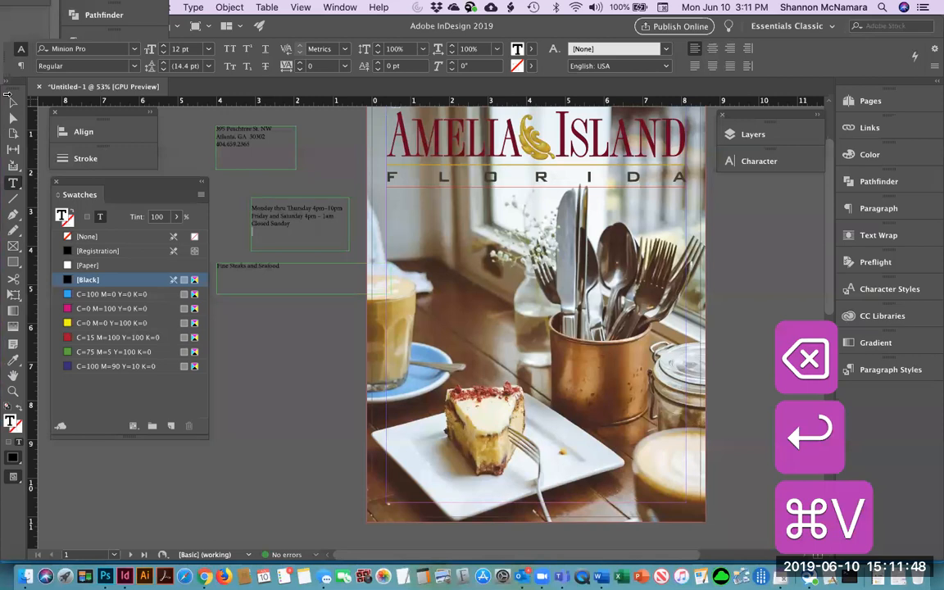
key(BackSpace)
click(13, 102)
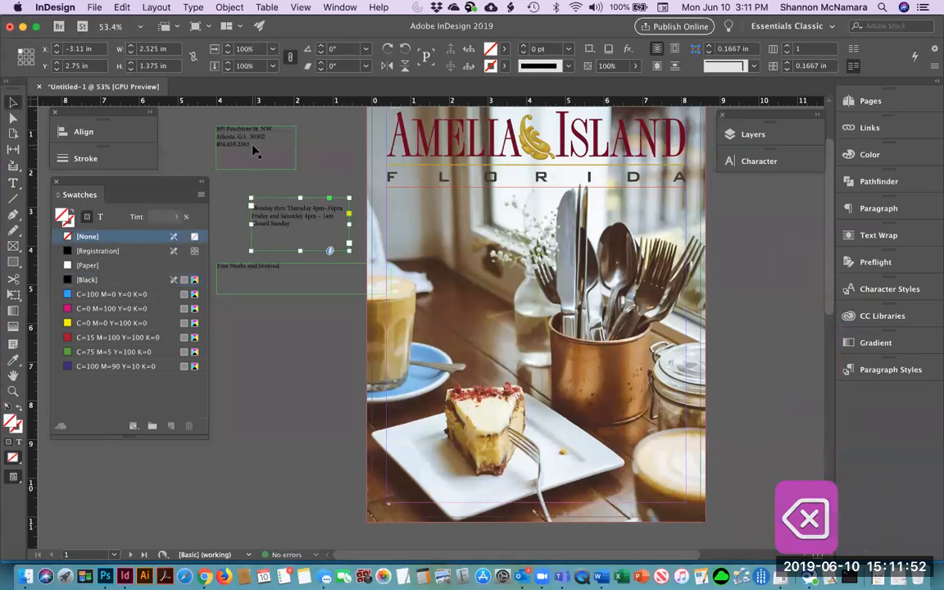
click(348, 153)
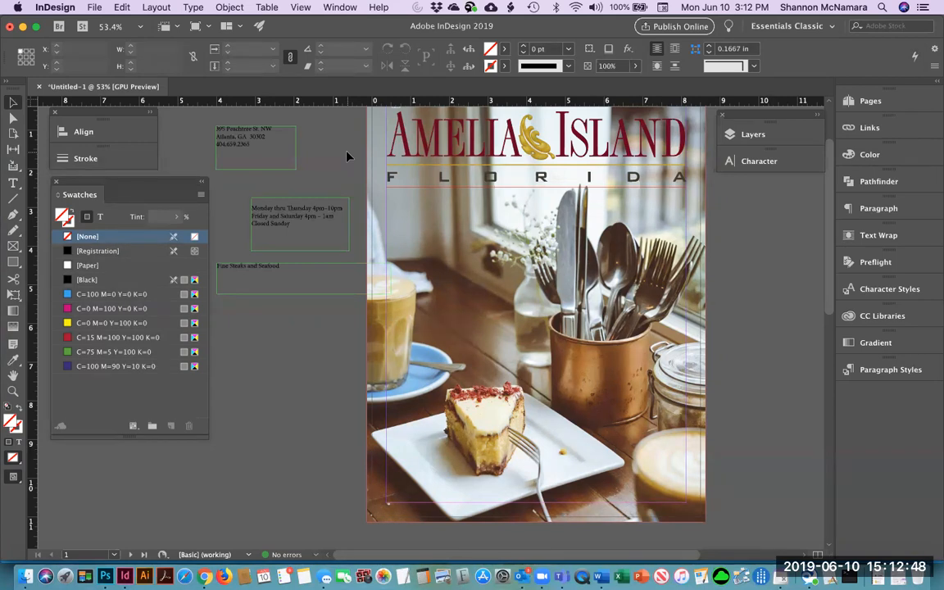
Set the "Fine Steaks and Seafood" text in Baskerville Italic and move its frame onto the page's left margin just beneath the logo.
click(263, 287)
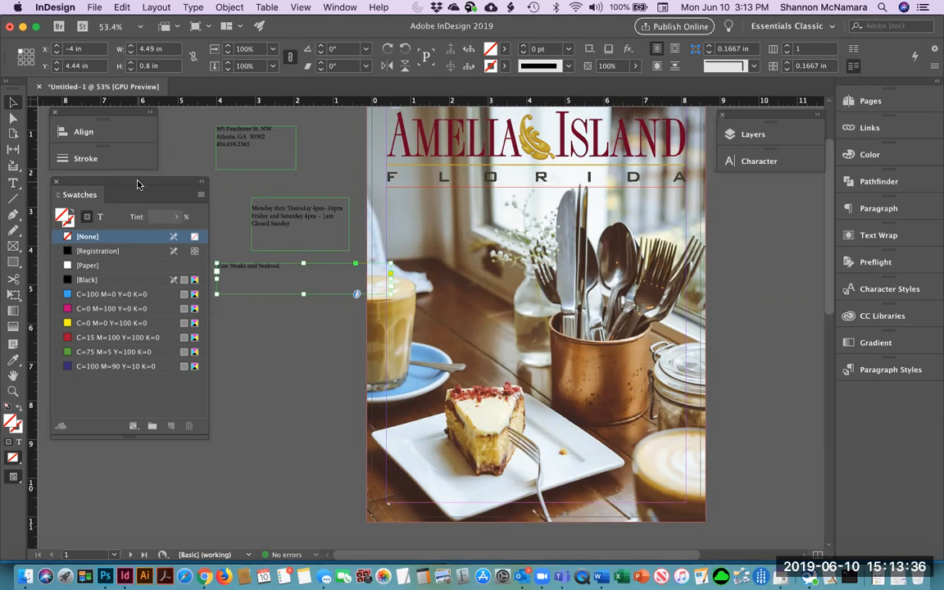
double_click(259, 270)
key(super+a)
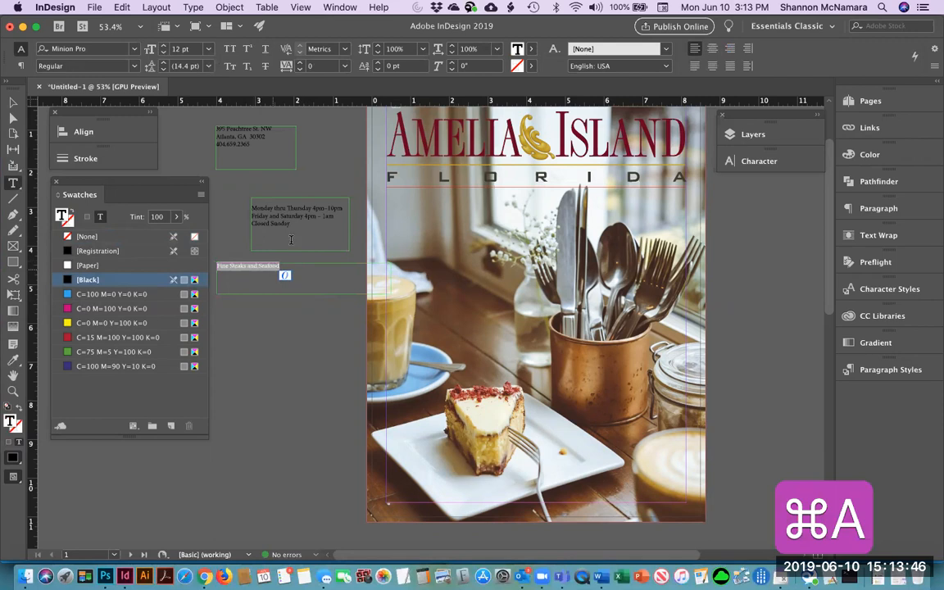
click(82, 48)
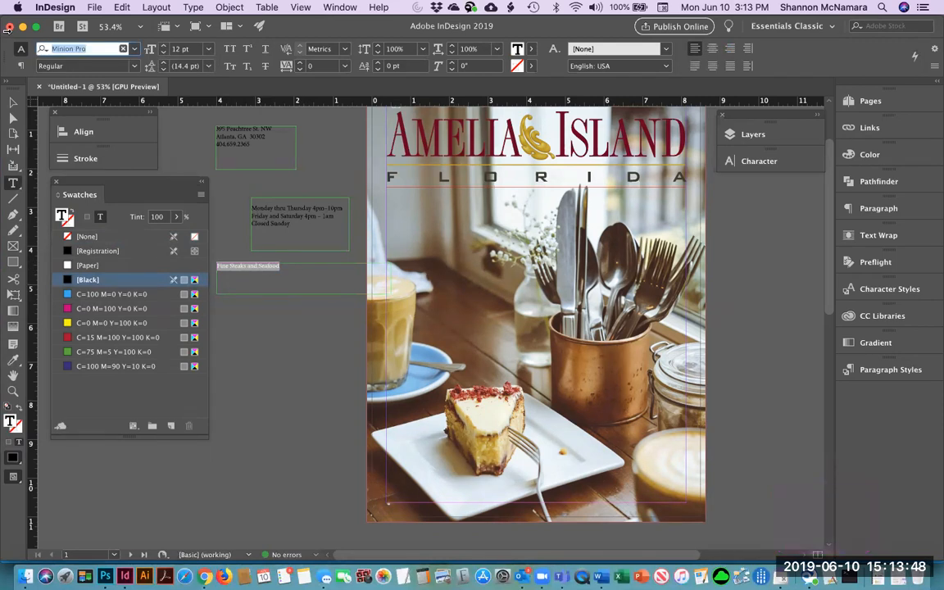
text(Baske)
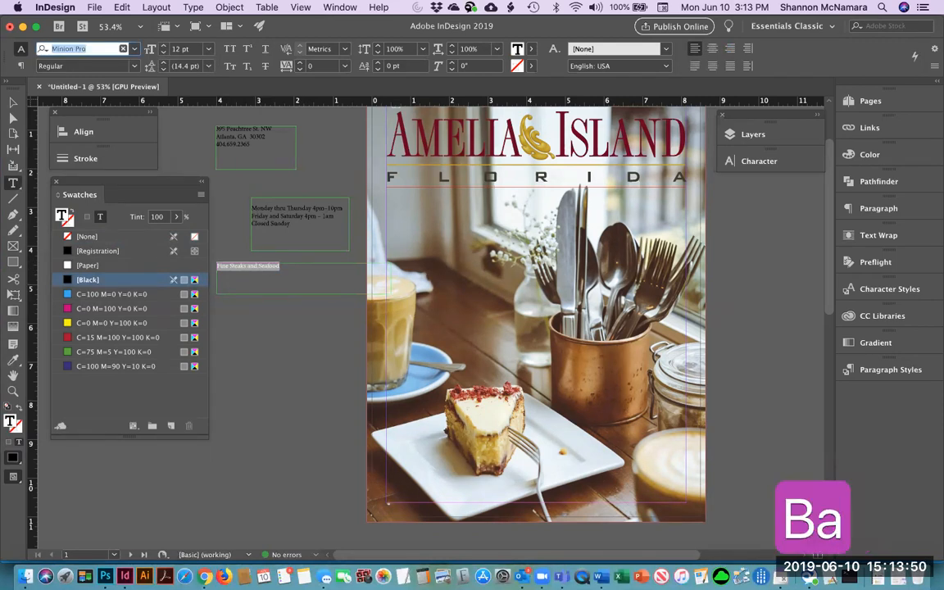
text(r)
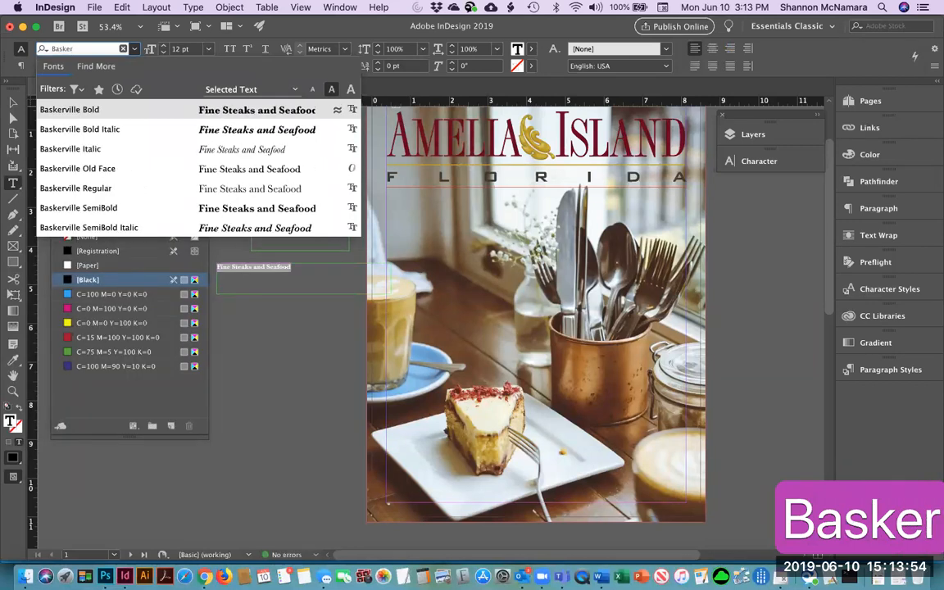
click(78, 153)
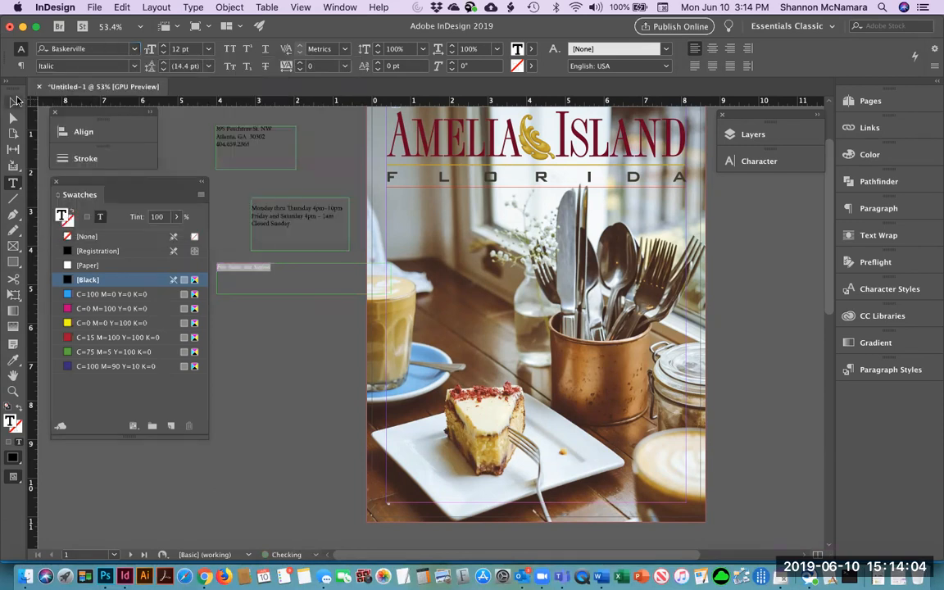
key(Escape)
drag(385, 215, 403, 201)
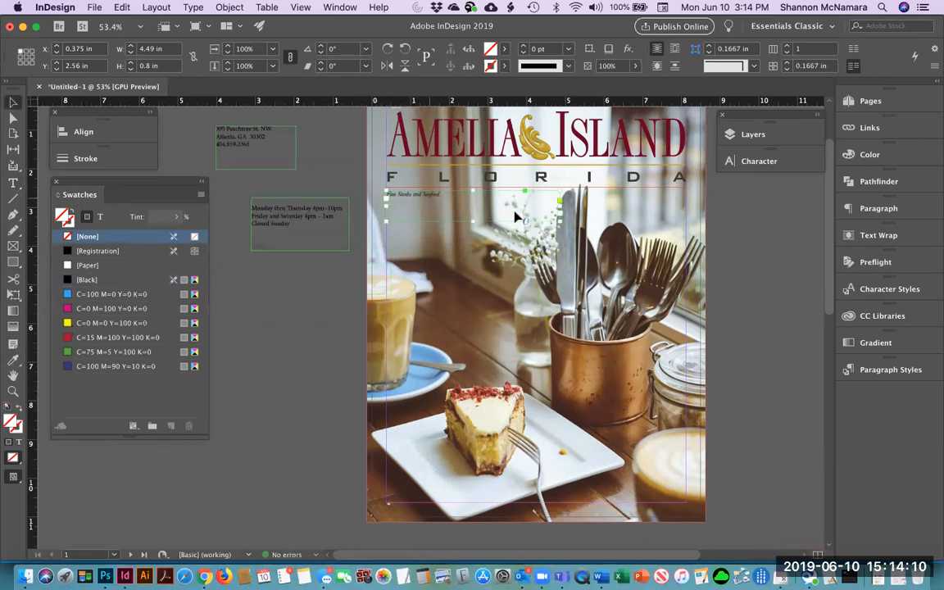
Enlarge the "Fine Steaks and Seafood" text to 34 pt, trying sizes up to 36 pt, and deselect its frame.
double_click(454, 202)
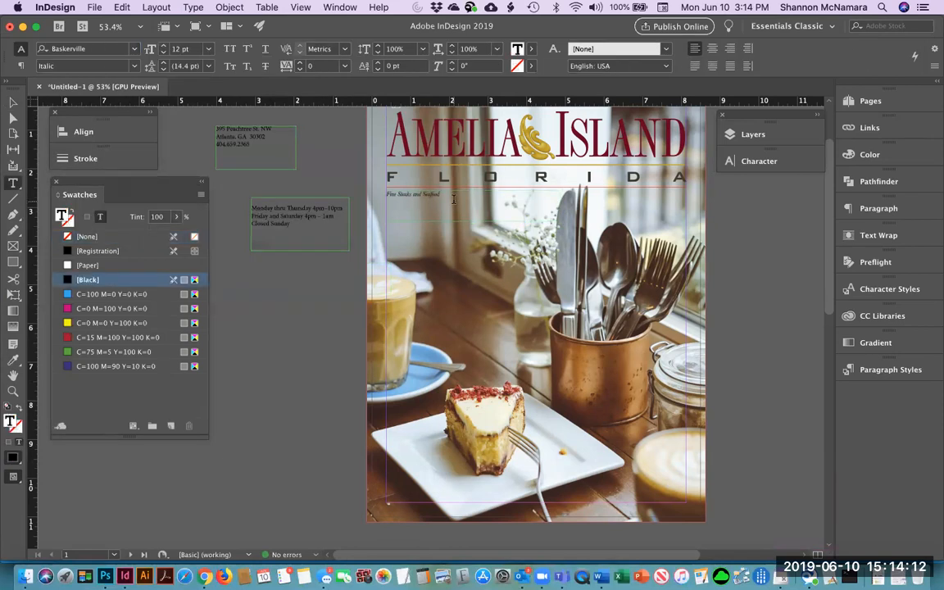
key(super+a)
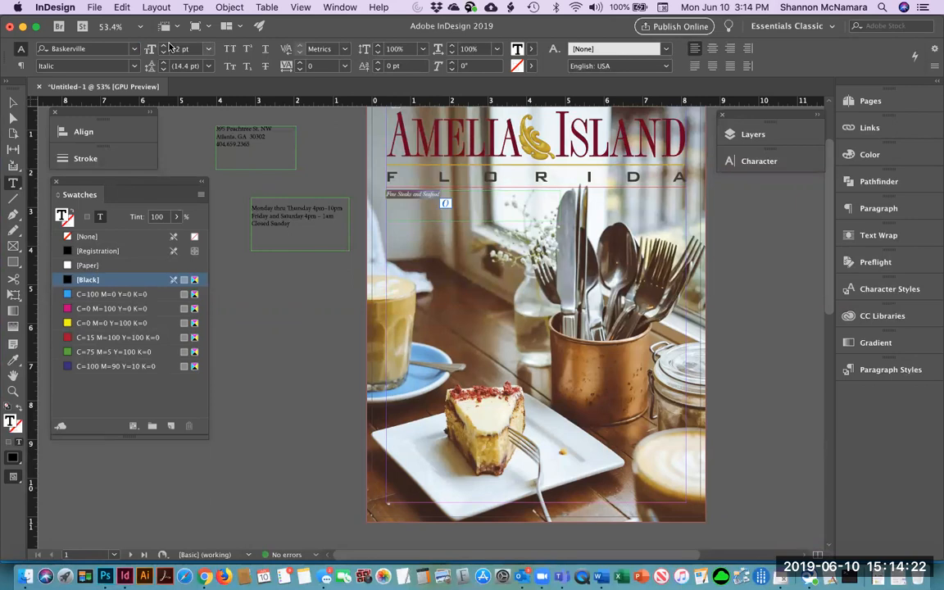
click(749, 162)
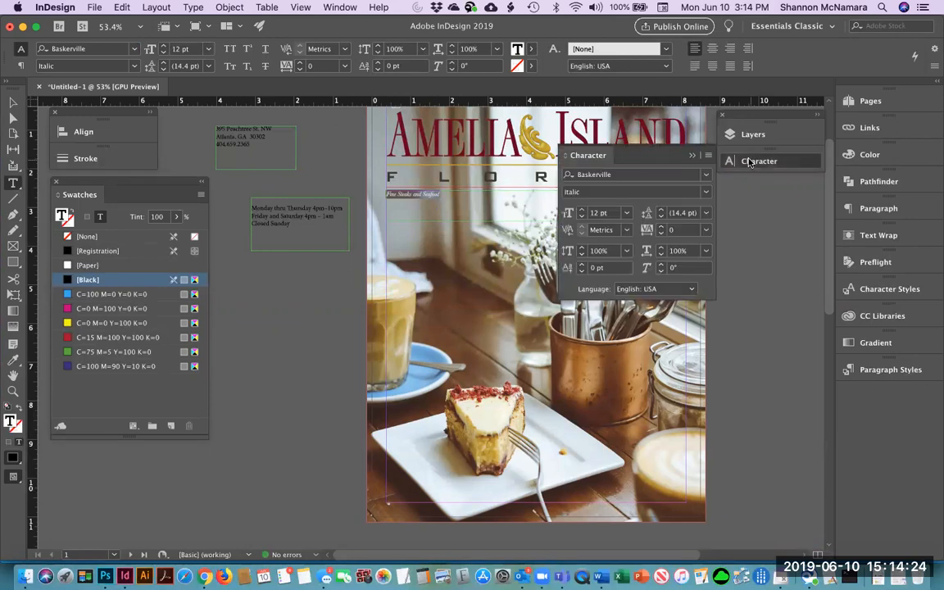
click(582, 209)
click(582, 210)
click(582, 210)
click(582, 209)
click(582, 209)
click(582, 210)
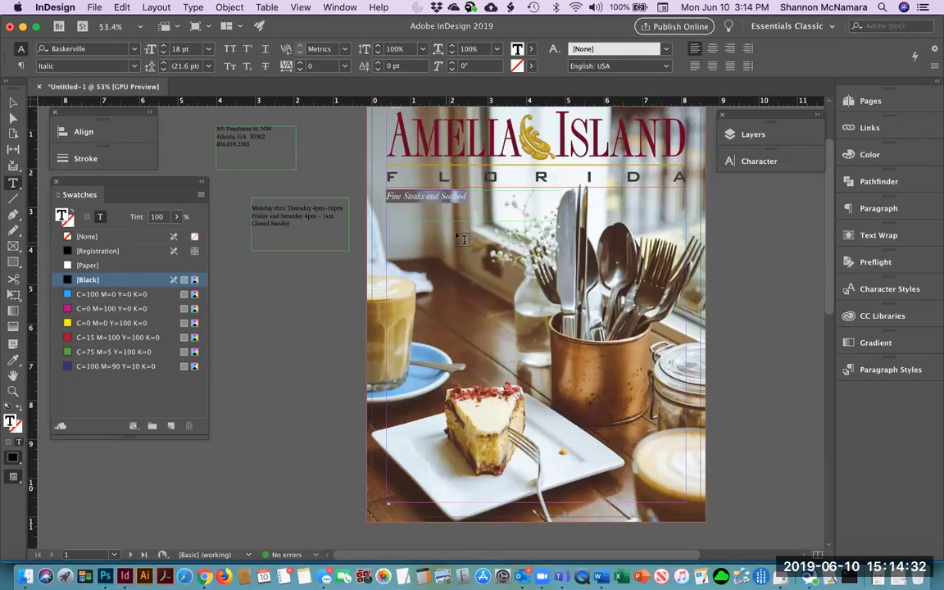
key(super)
key(super+shift+period)
key(super+shift+period)
key(super+shift+period)
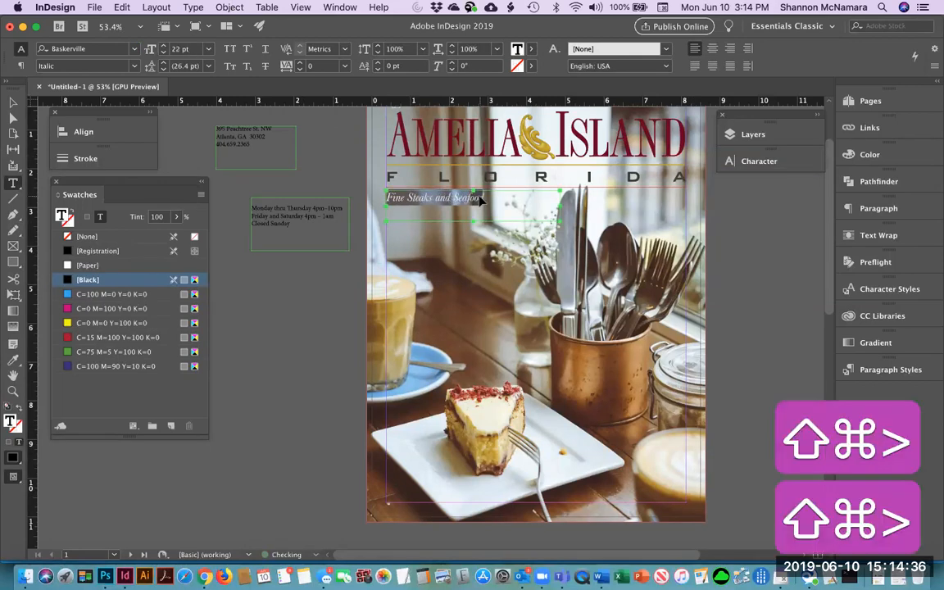
key(super+shift+period)
key(super+shift+period)
key(super+shift+period)
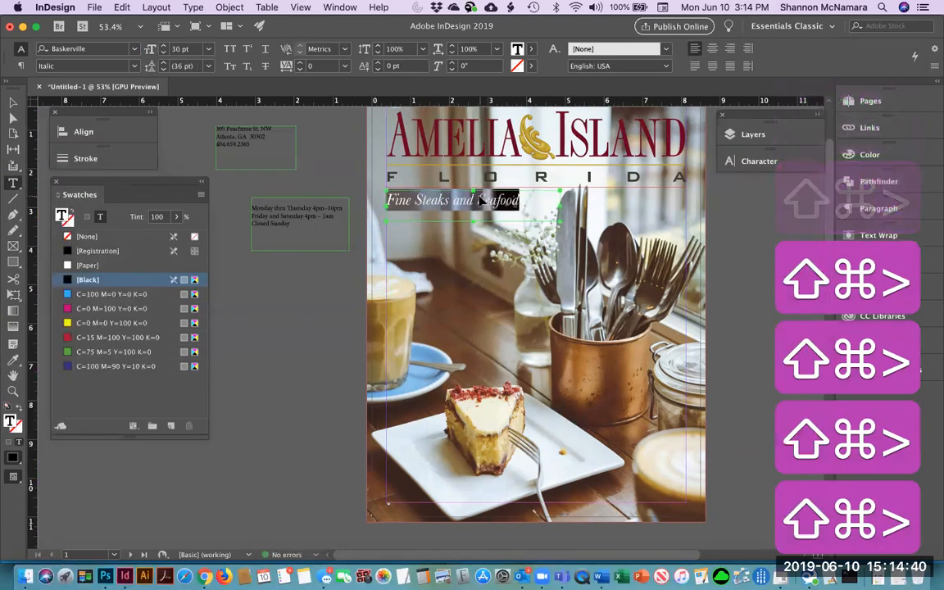
key(super+shift+comma)
key(super+shift+comma)
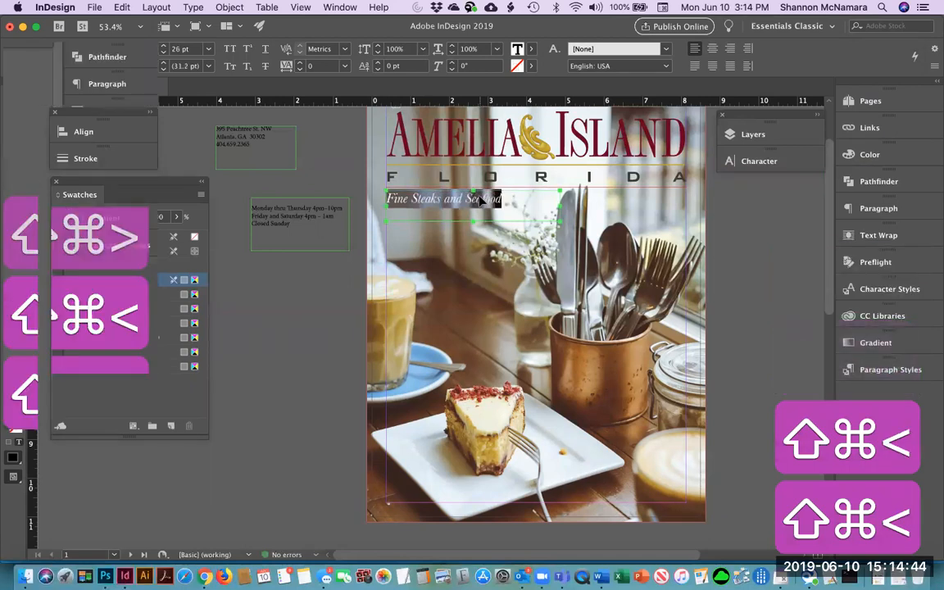
key(super+shift+comma)
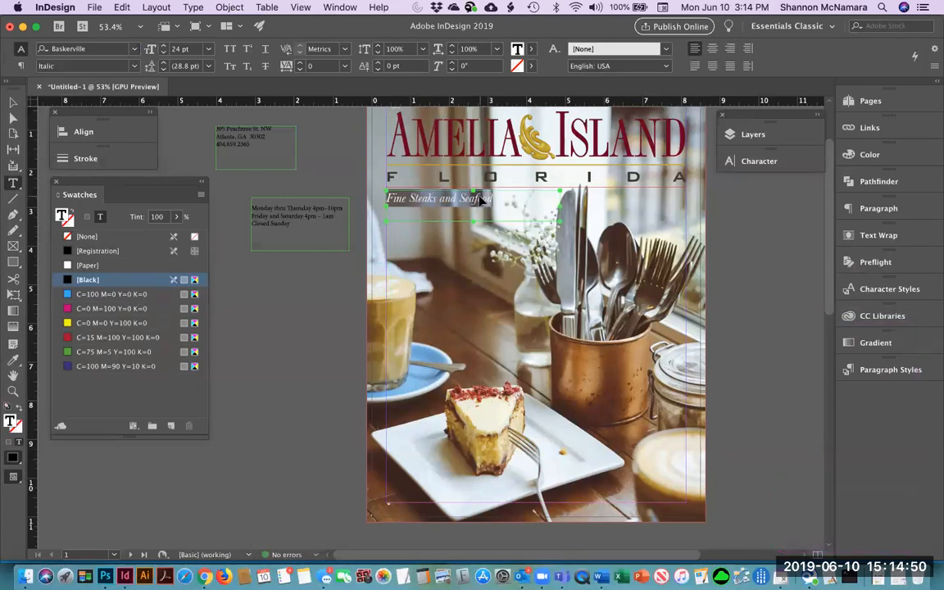
key(super+shift+period)
key(super+shift+period)
key(super+shift+period)
key(super+shift+period)
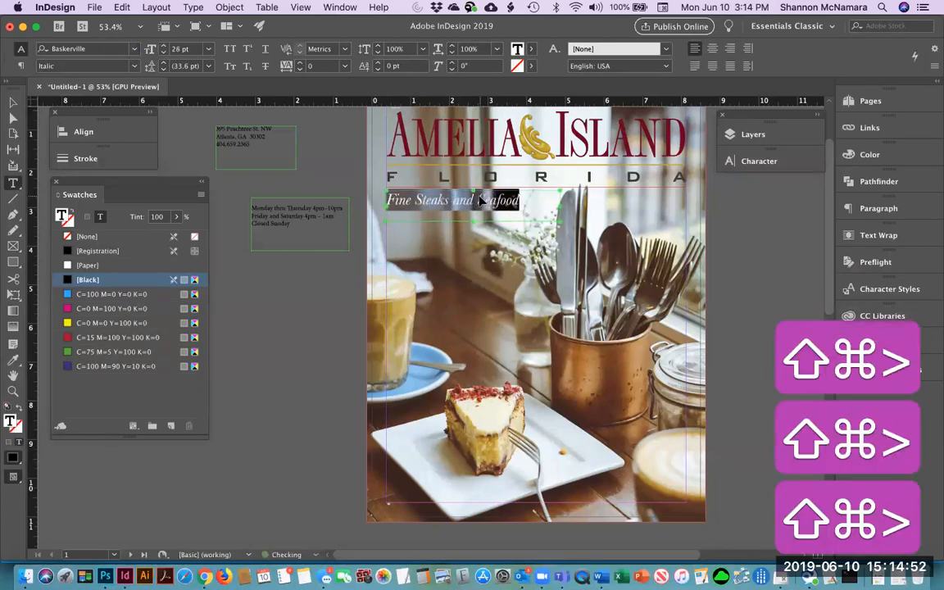
key(super+shift+period)
key(super+shift+period)
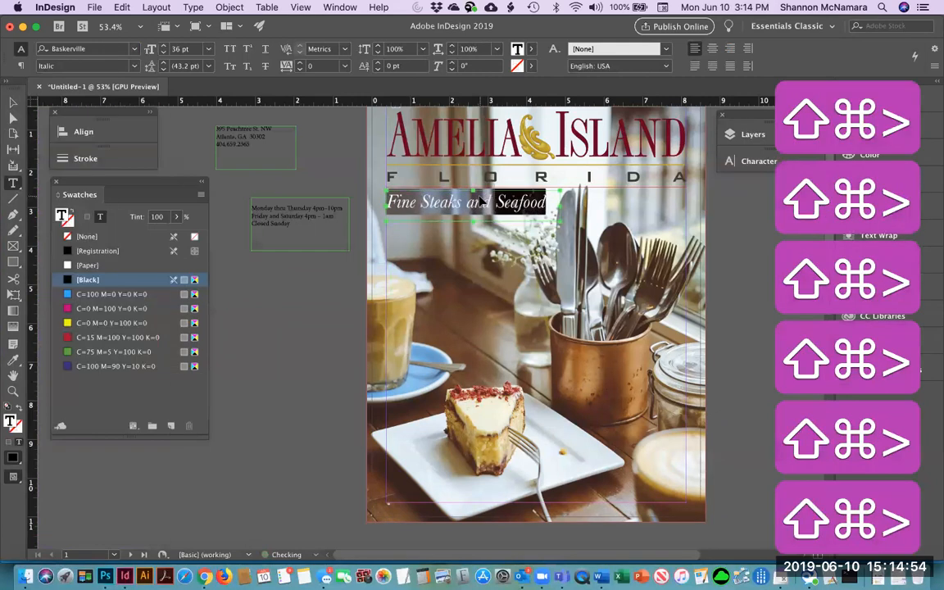
key(super+shift+comma)
key(super+shift+comma)
key(super+shift+comma)
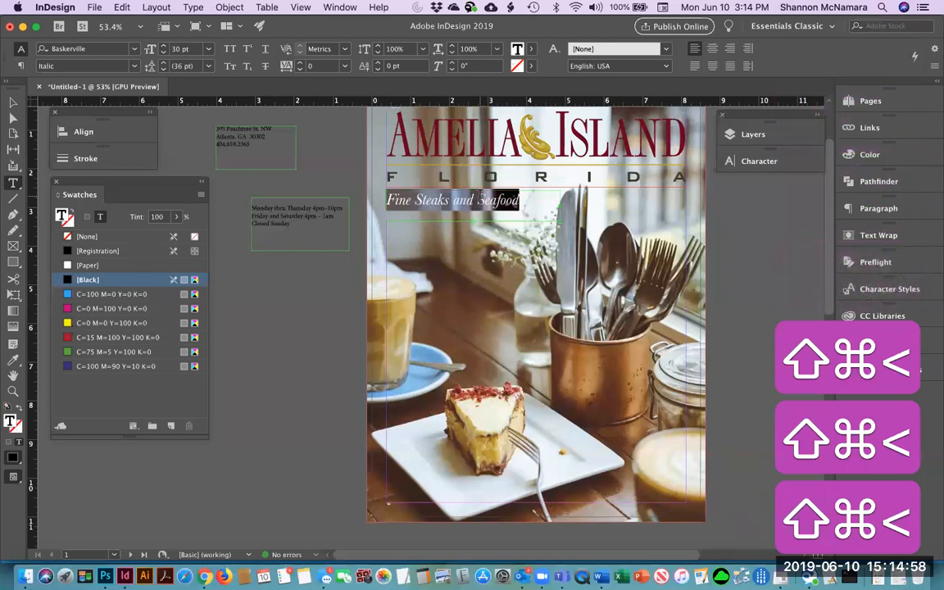
key(super+shift+period)
key(super+shift+period)
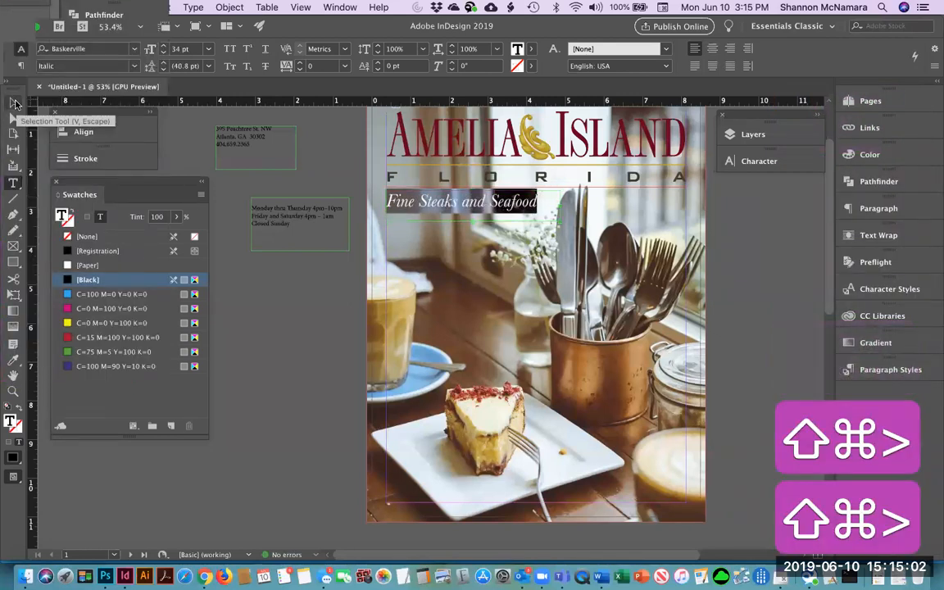
click(16, 106)
click(763, 236)
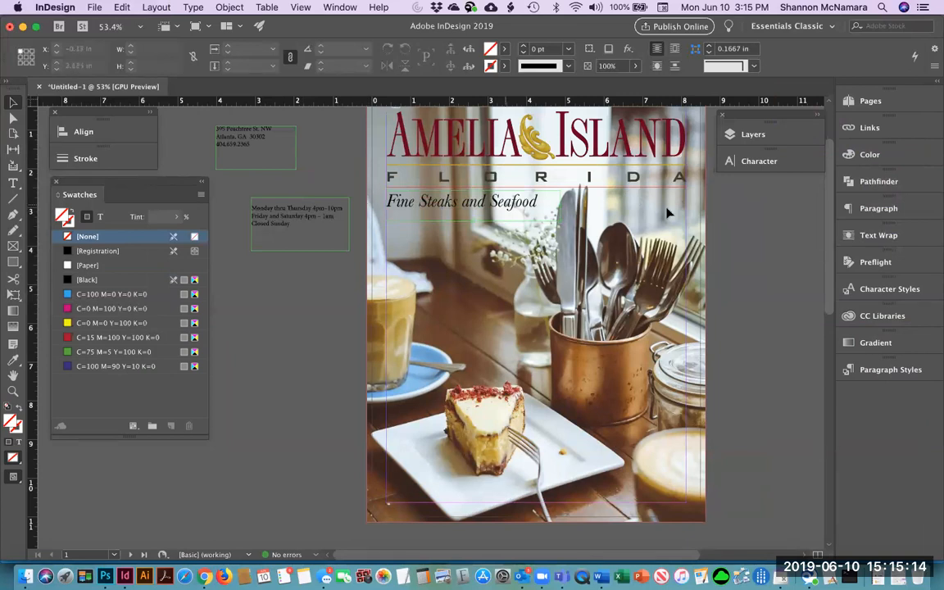
Rearrange the floating group so that Layers sits below Character.
click(761, 144)
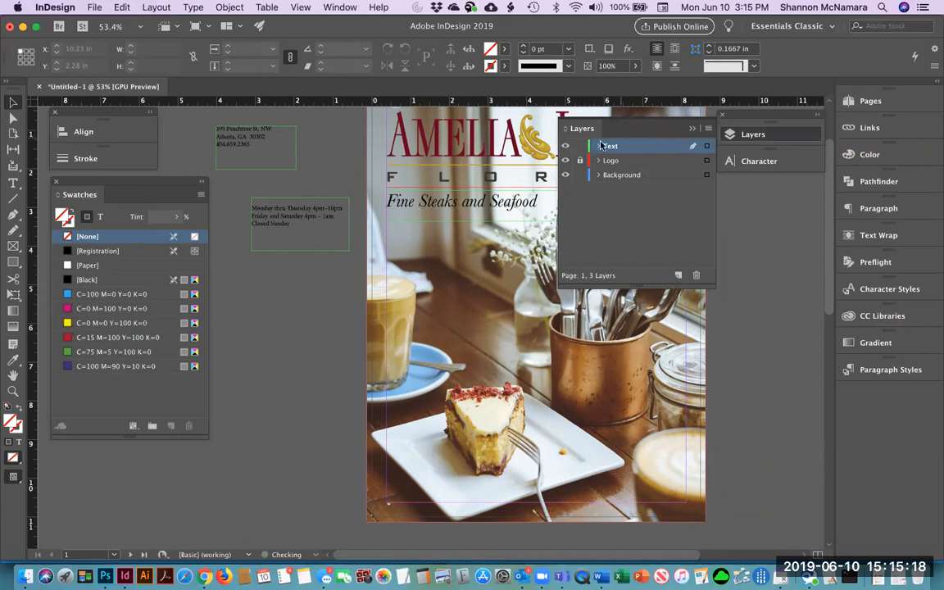
drag(582, 123, 740, 193)
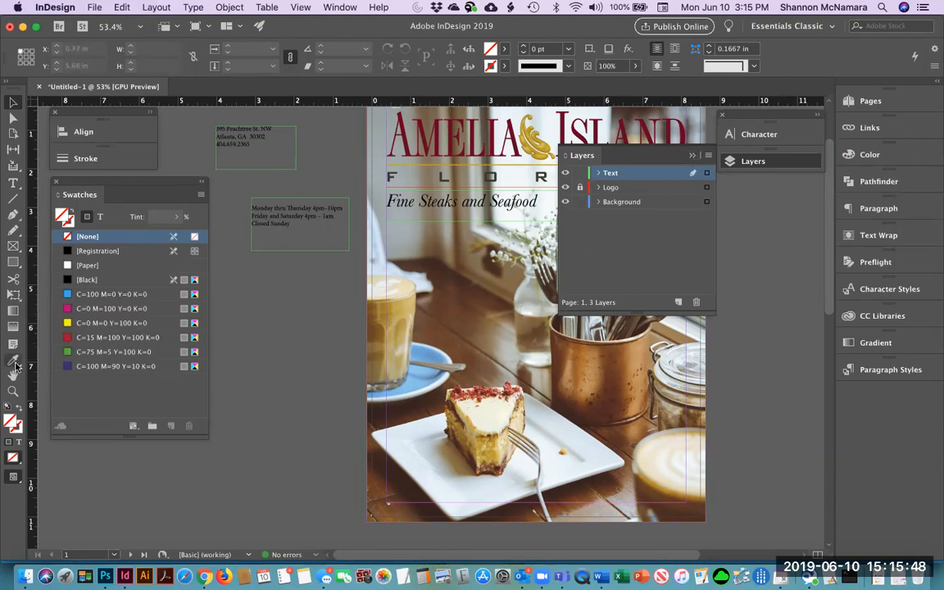
Sample a golden tan from the coffee glass in the photo with the Eyedropper and add it to the swatches.
drag(14, 364, 72, 394)
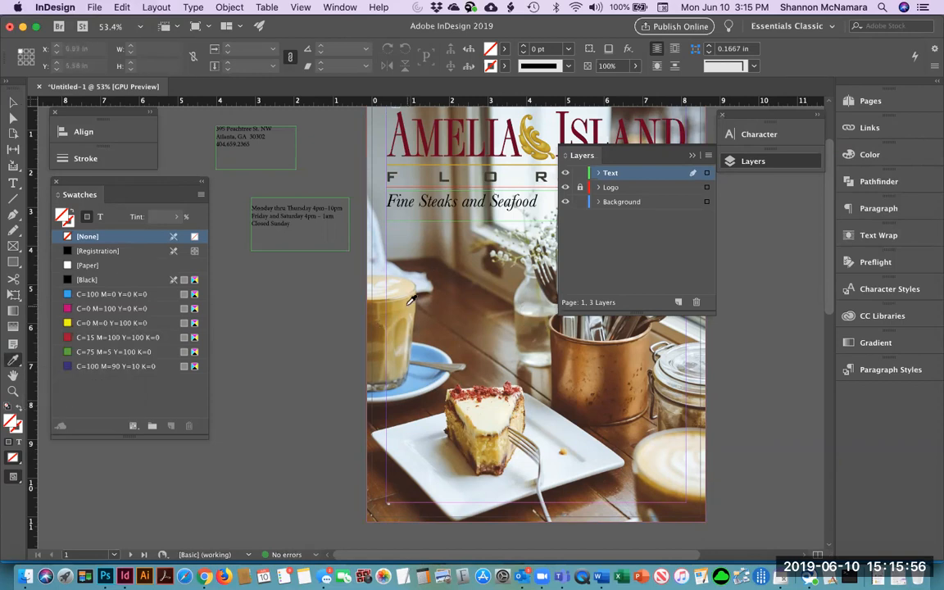
click(395, 297)
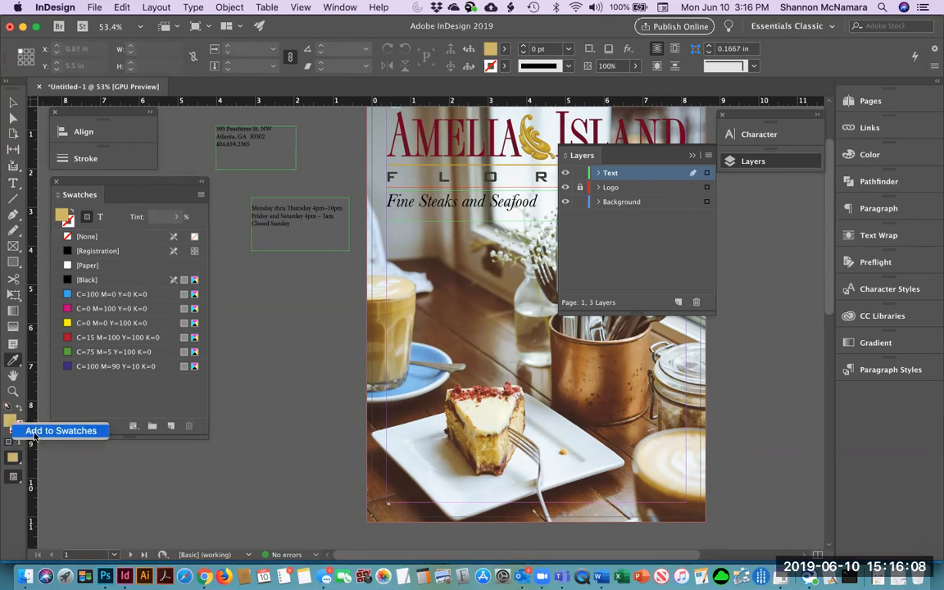
click(34, 432)
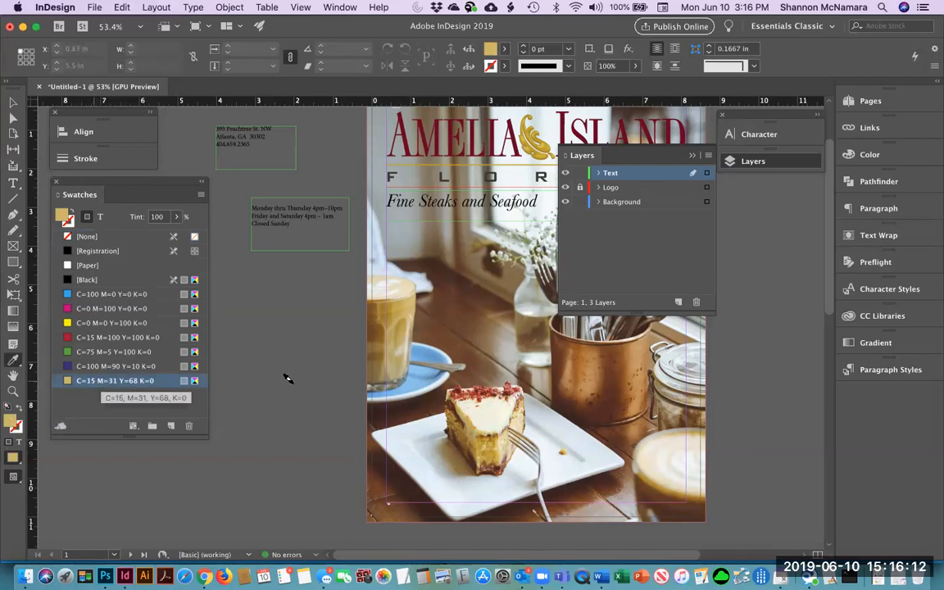
click(692, 157)
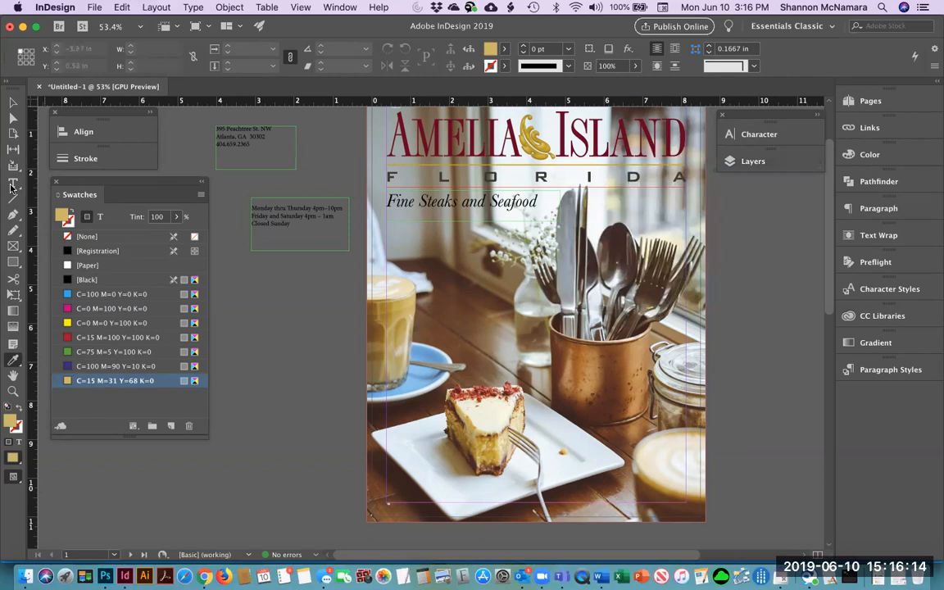
Draw a tan bar 8.75 in wide and about 0.64 in high across the page on the Background layer, and nudge the tagline down onto it.
click(12, 261)
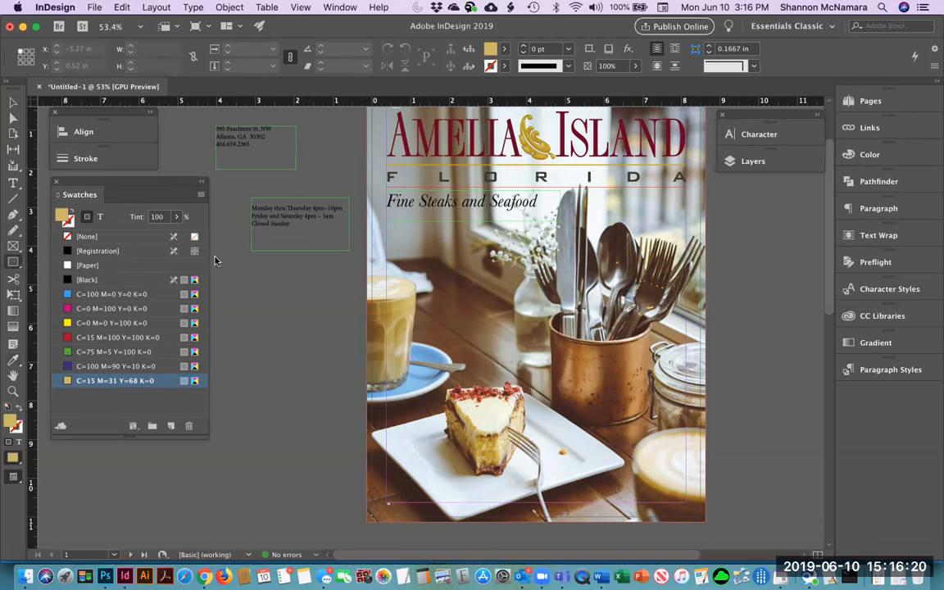
click(752, 163)
click(653, 202)
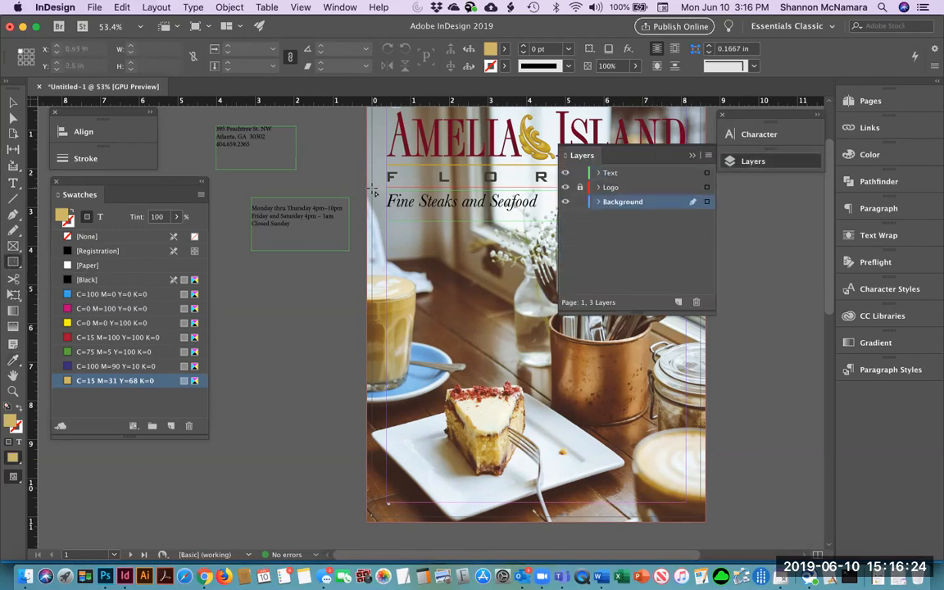
drag(368, 194, 714, 215)
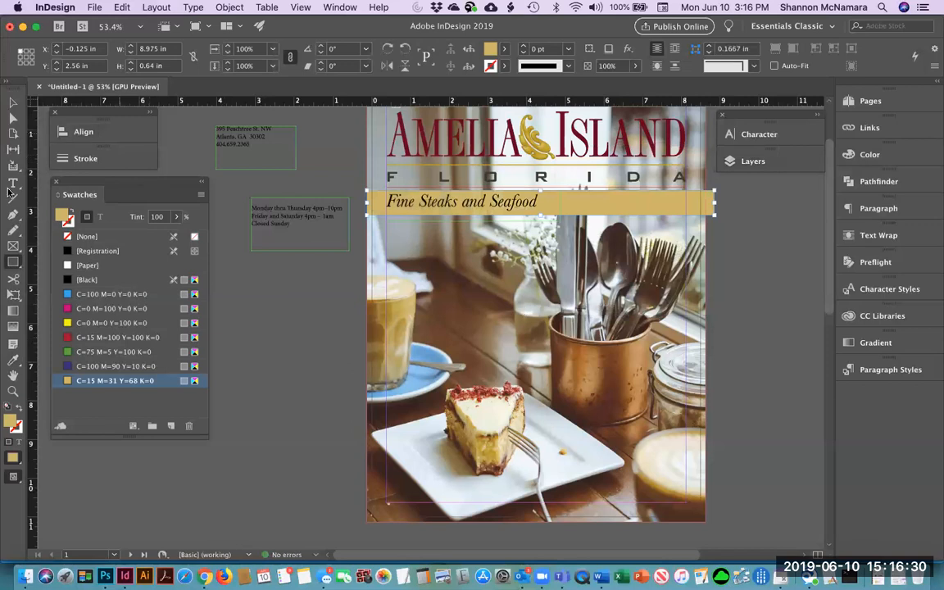
click(13, 102)
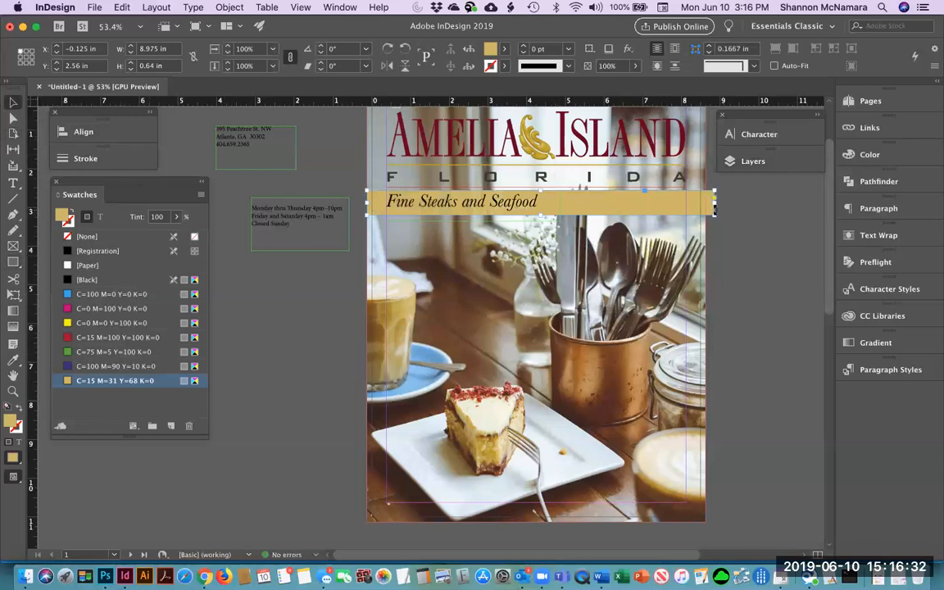
drag(714, 205, 705, 203)
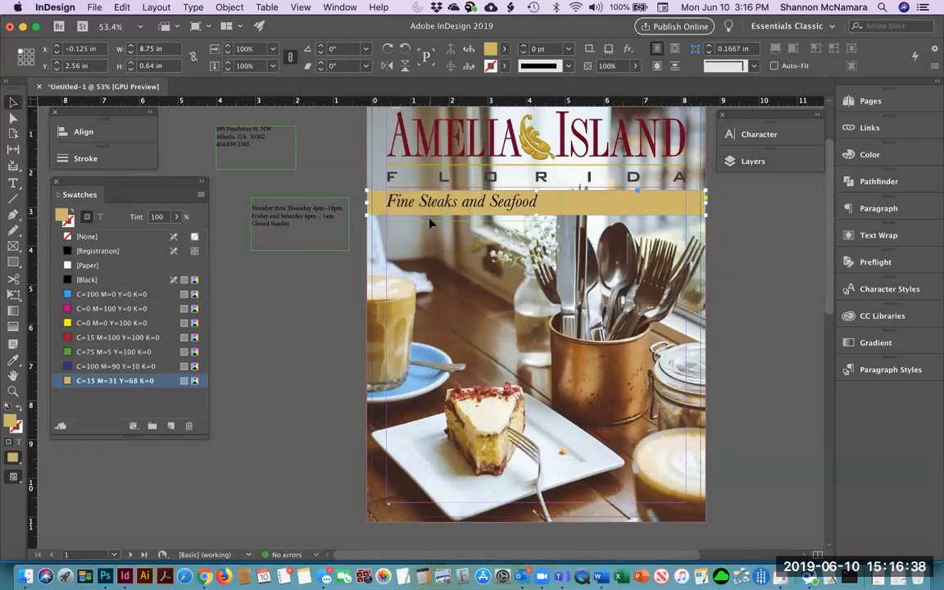
click(508, 215)
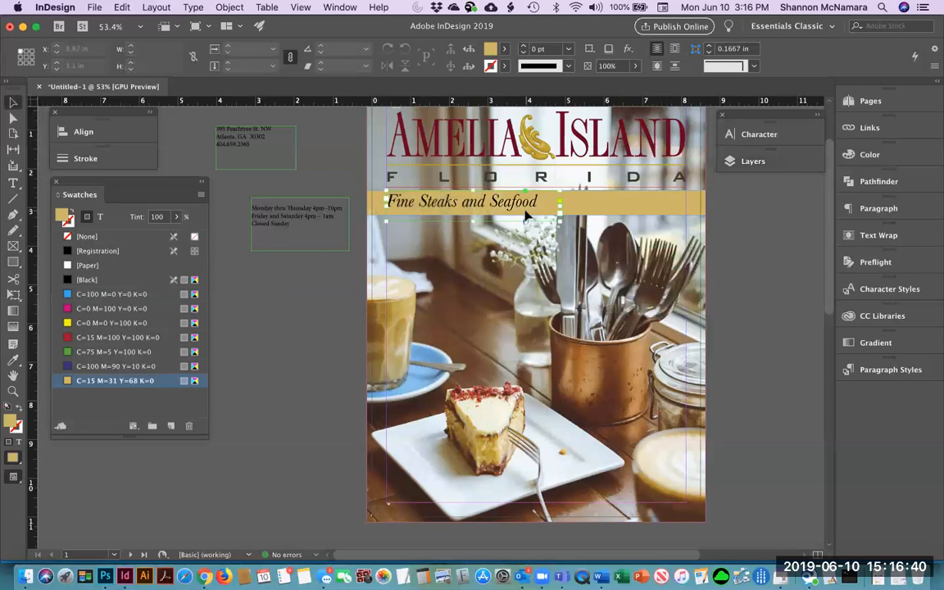
click(527, 215)
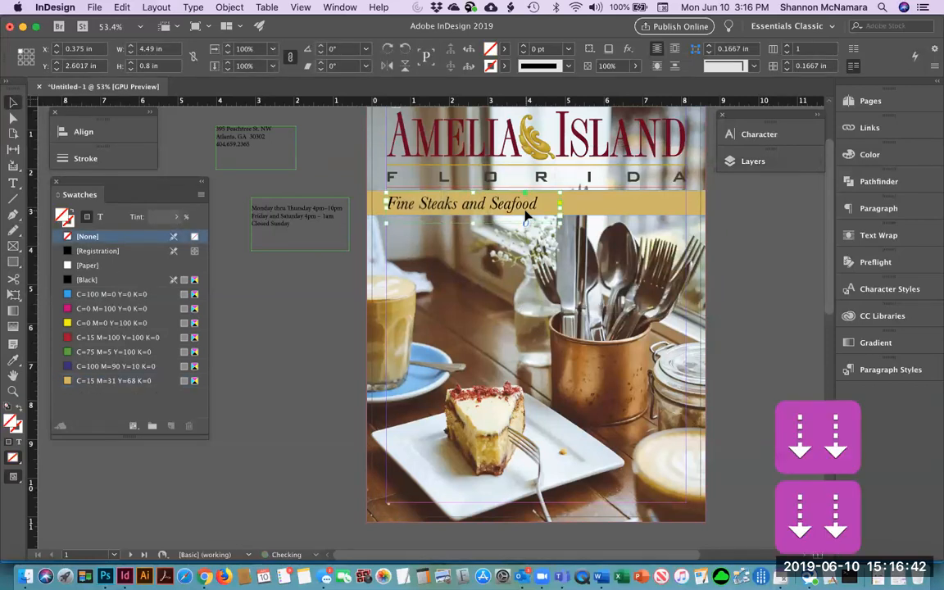
Fade the right end of the tan bar with the Gradient Feather tool, starting just past the word "Seafood", and deselect it.
click(639, 210)
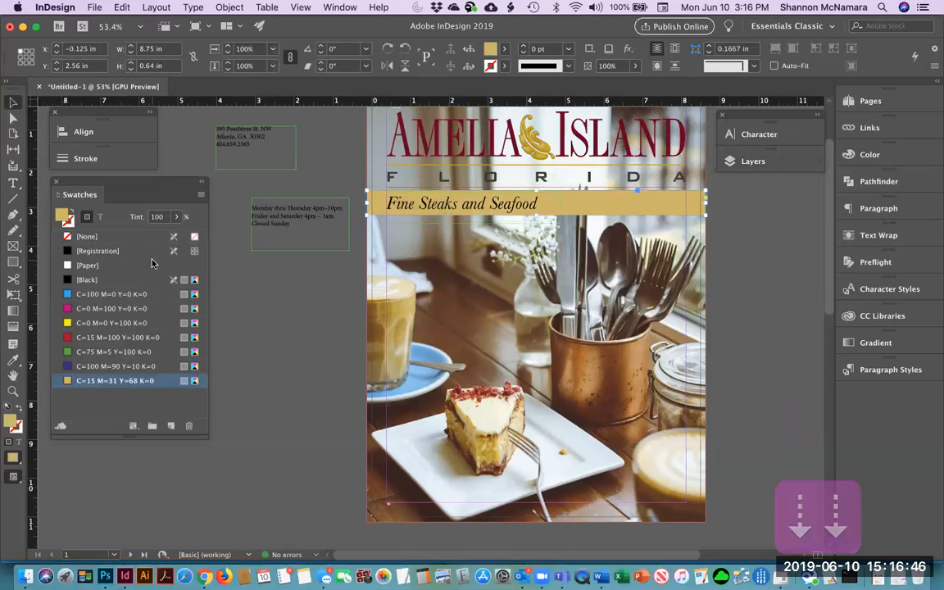
click(13, 326)
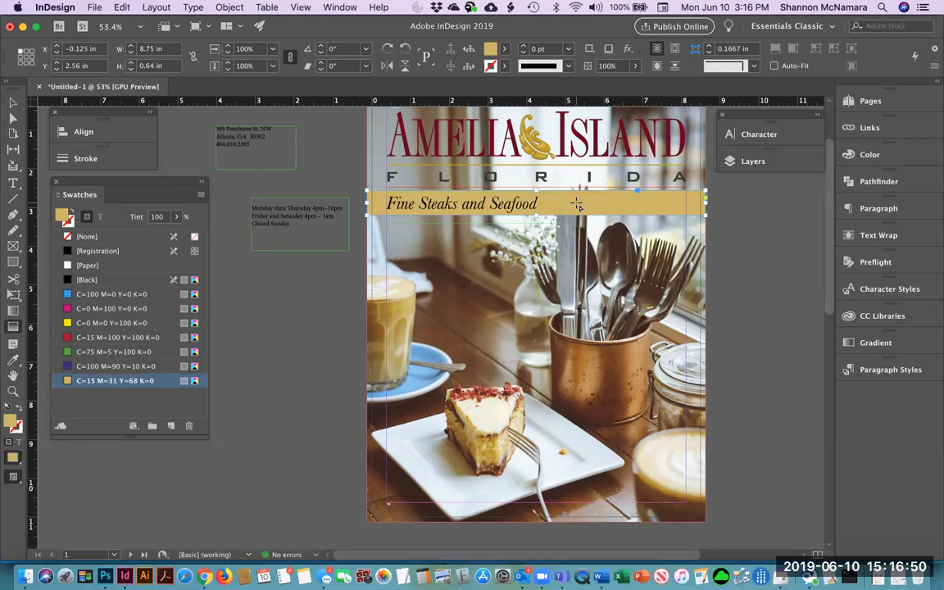
drag(578, 205, 705, 205)
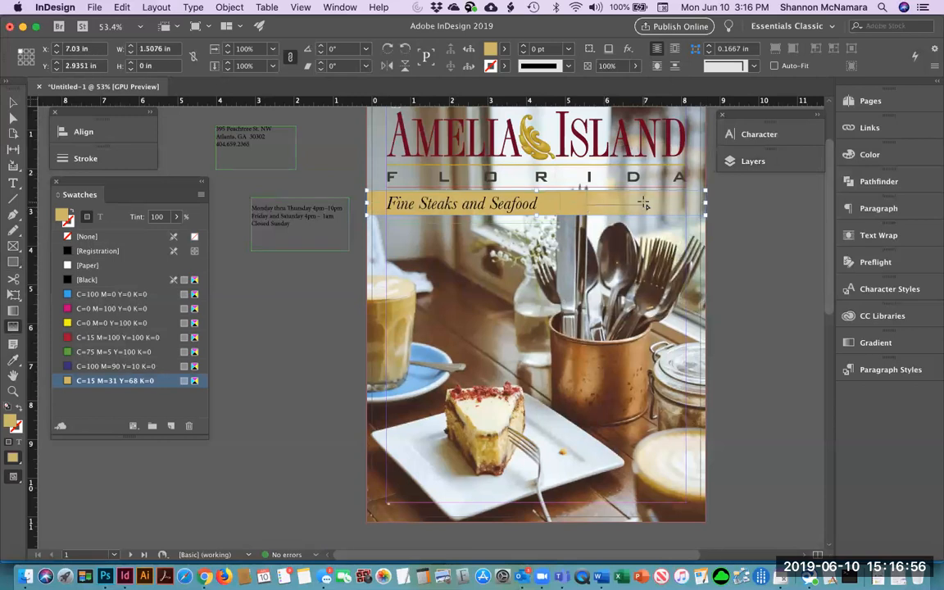
click(13, 102)
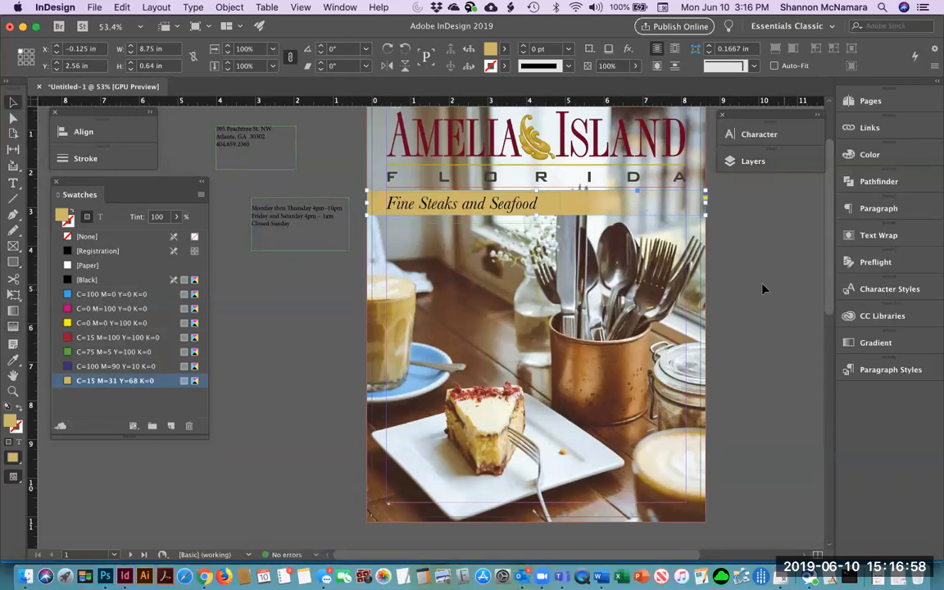
click(740, 264)
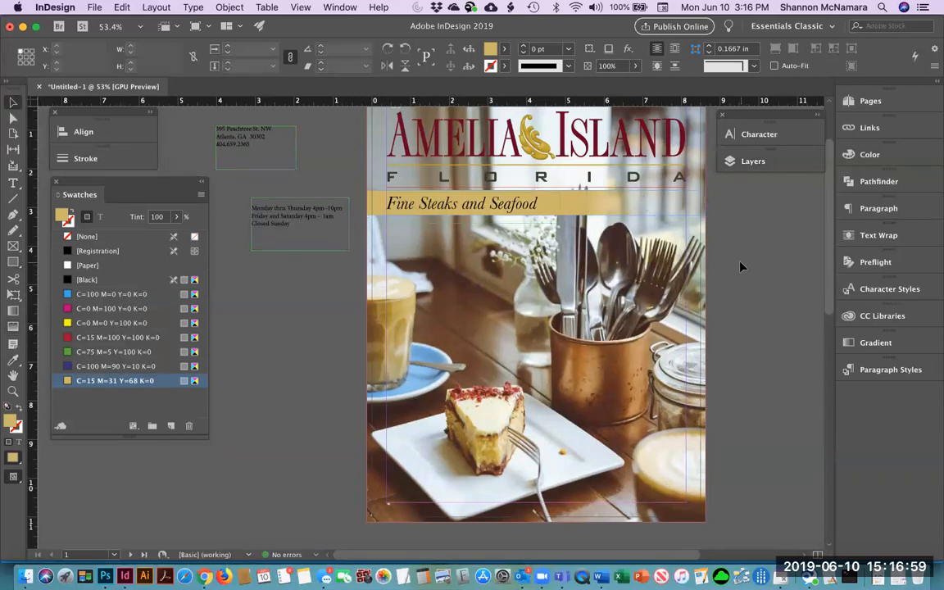
Check the tagline and the faded bar, deselect them and lock the Background layer.
click(539, 210)
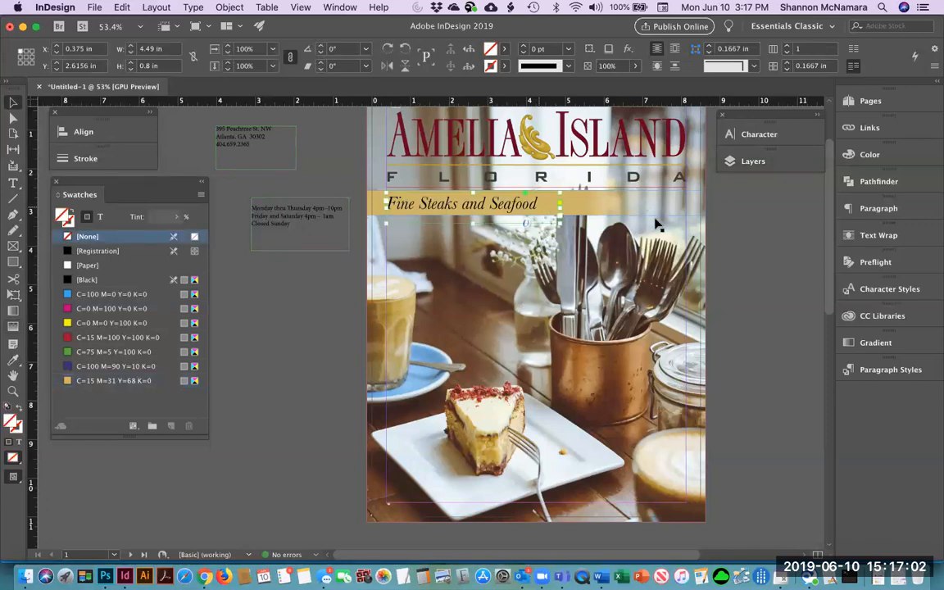
click(790, 284)
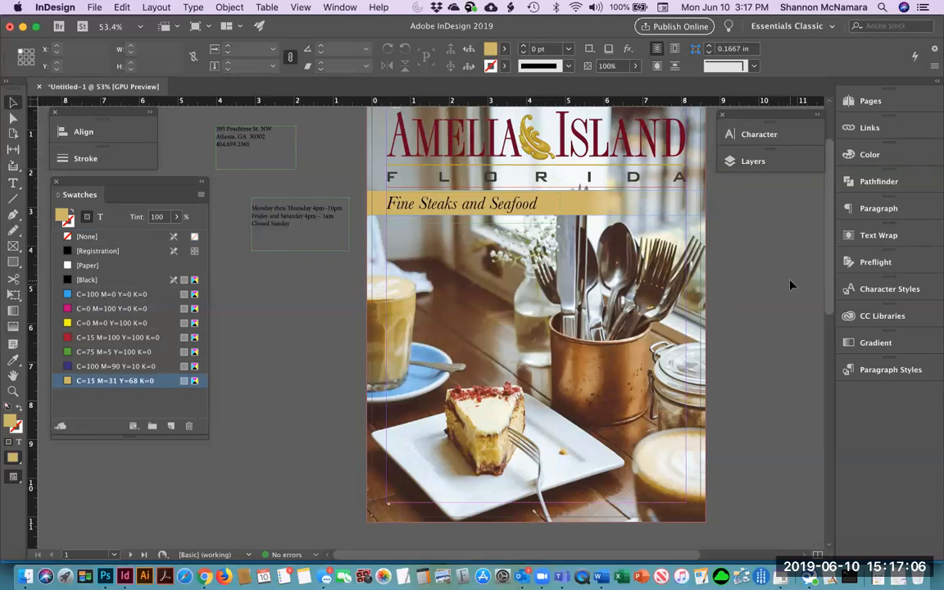
click(601, 207)
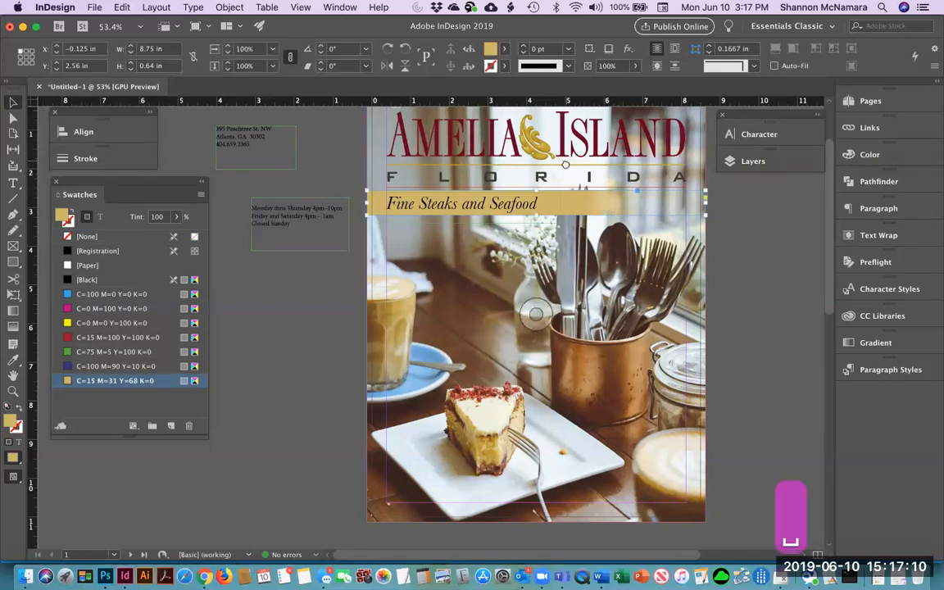
scroll(574, 199, up, 2)
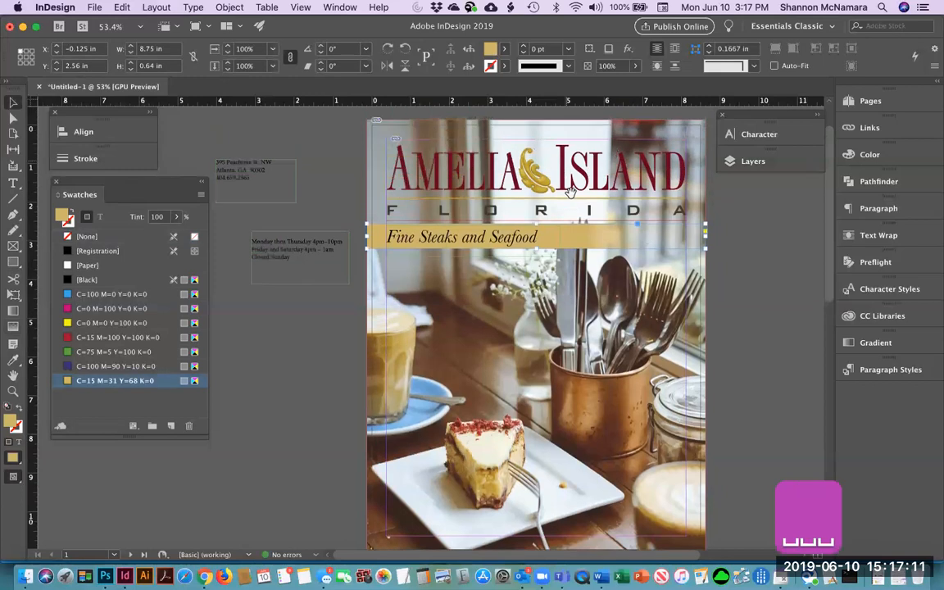
click(365, 312)
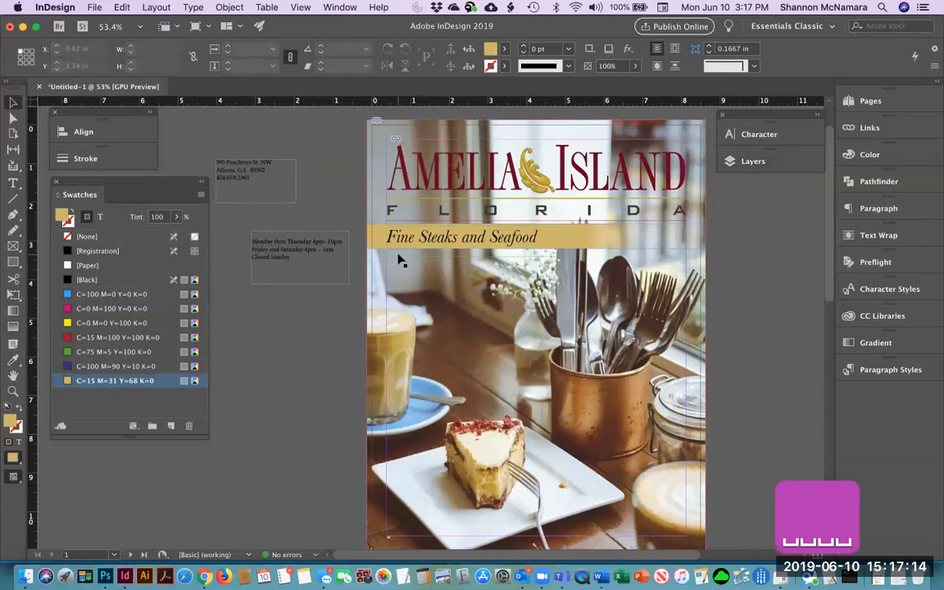
click(748, 162)
click(579, 201)
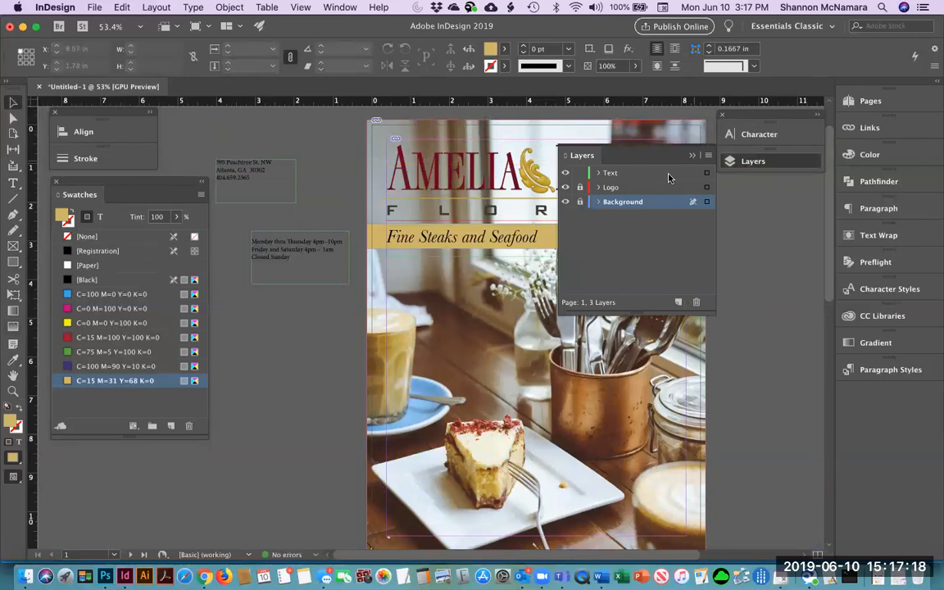
click(694, 157)
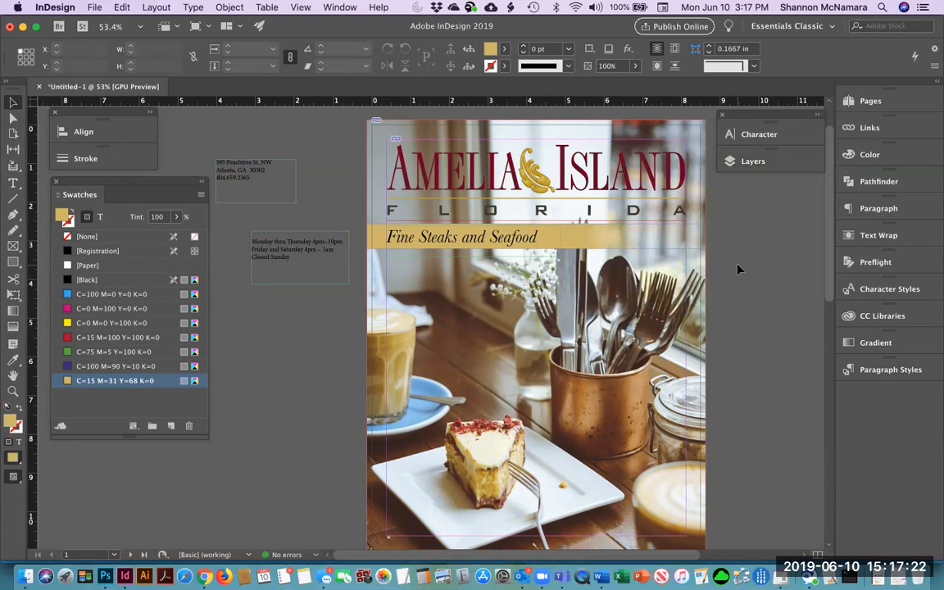
Fill the opening hours text frame on the pasteboard with the sampled tan swatch C=15 M=31 Y=68 K=0.
click(289, 274)
key(z)
drag(230, 237, 390, 316)
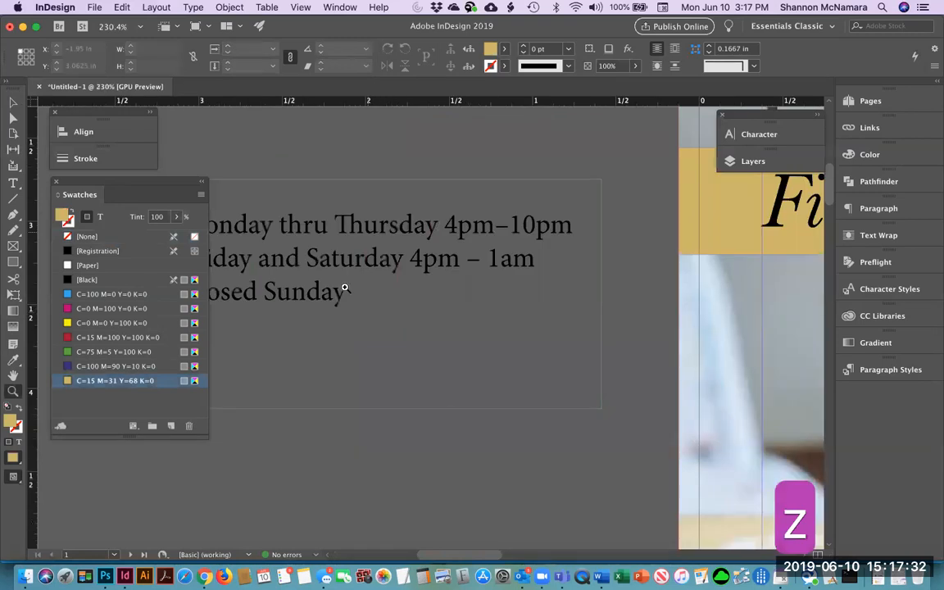
key(space)
drag(343, 291, 432, 272)
click(13, 102)
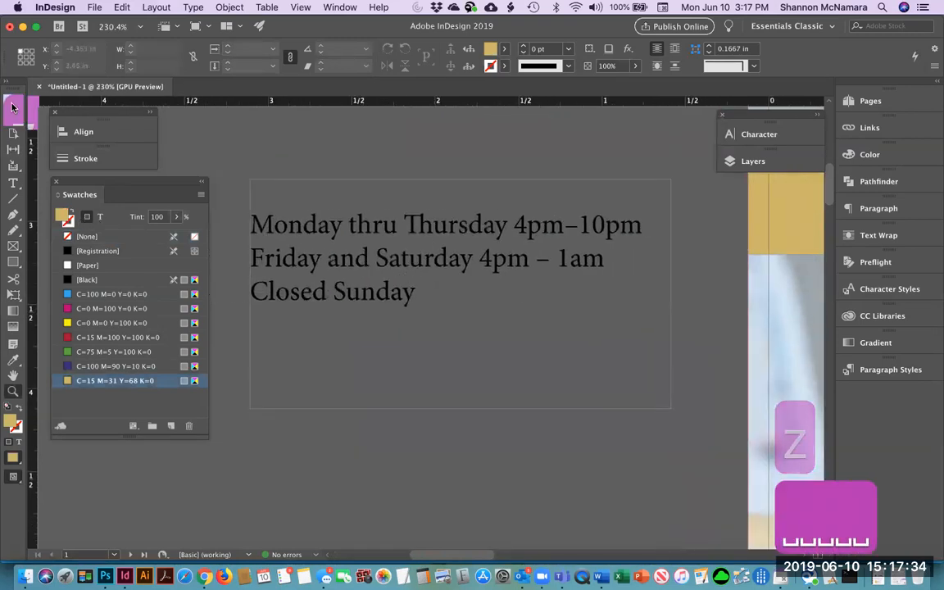
click(337, 279)
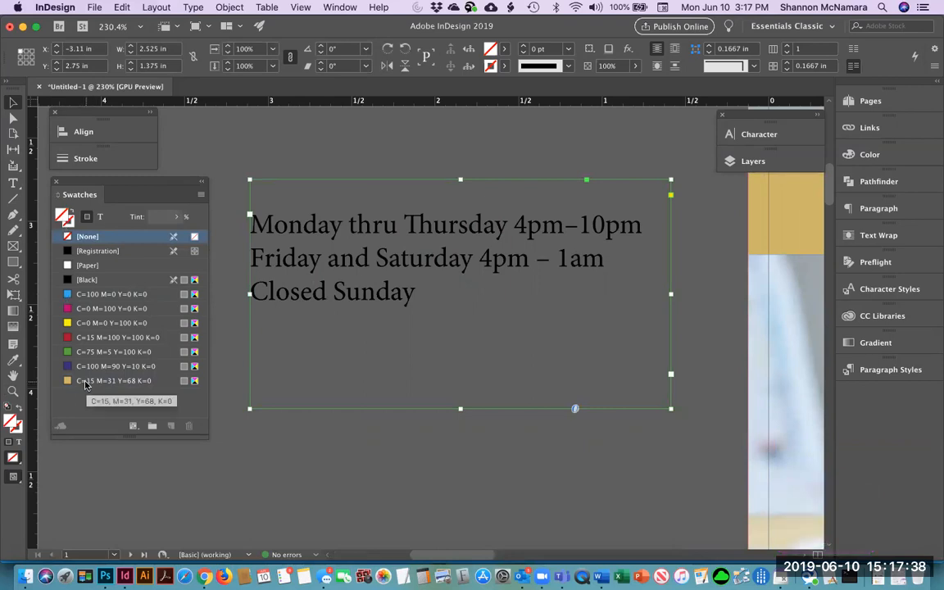
click(84, 382)
click(239, 164)
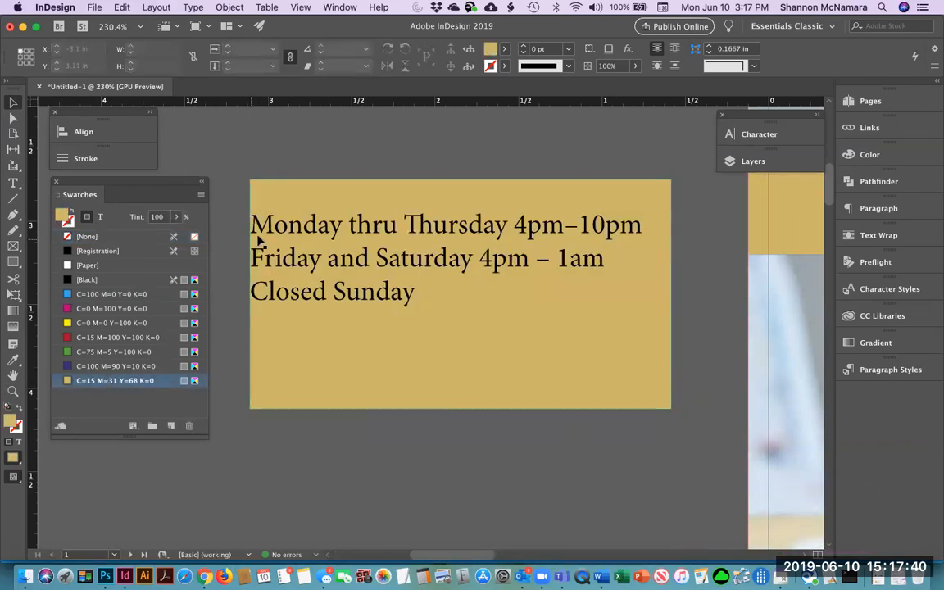
Delete the blank line above the opening hours text so it starts at the top of its frame.
double_click(257, 259)
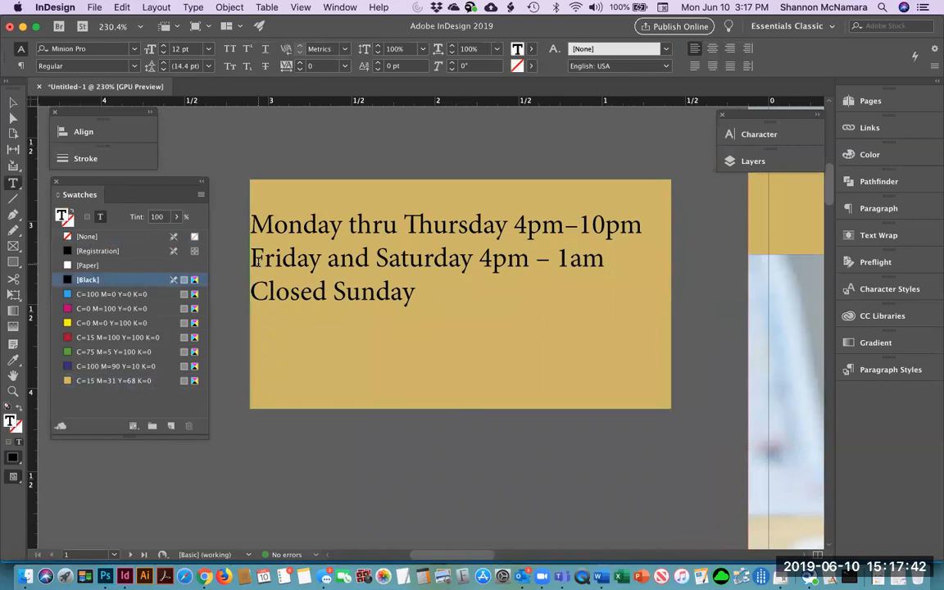
key(Down)
key(BackSpace)
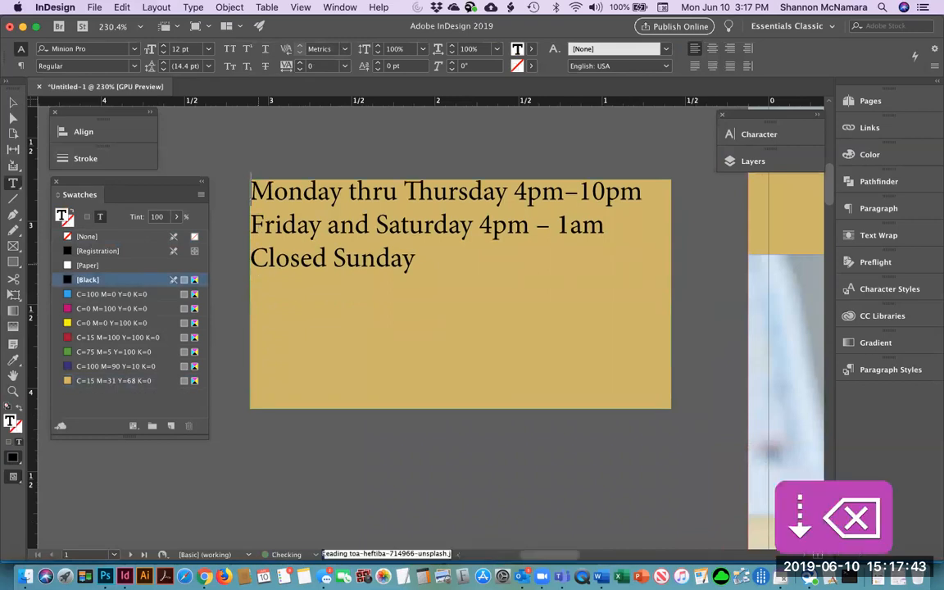
click(13, 103)
click(313, 130)
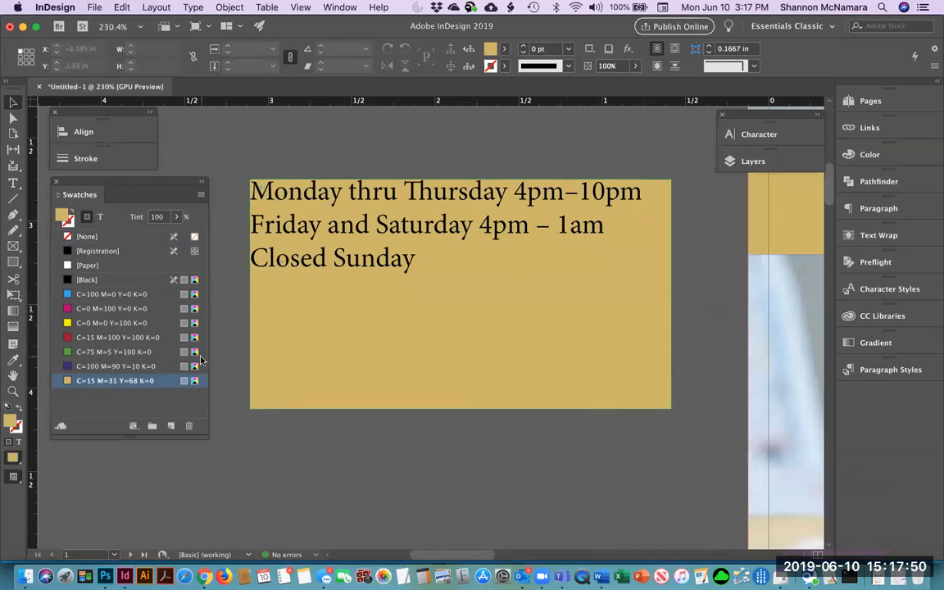
Set the opening hours frame's fill to None and deselect the frame.
click(96, 238)
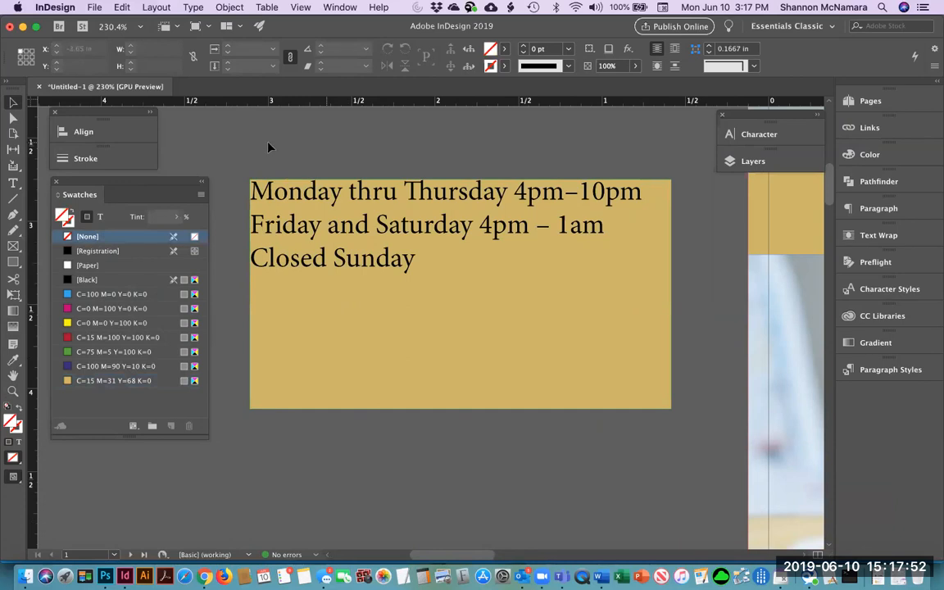
click(341, 267)
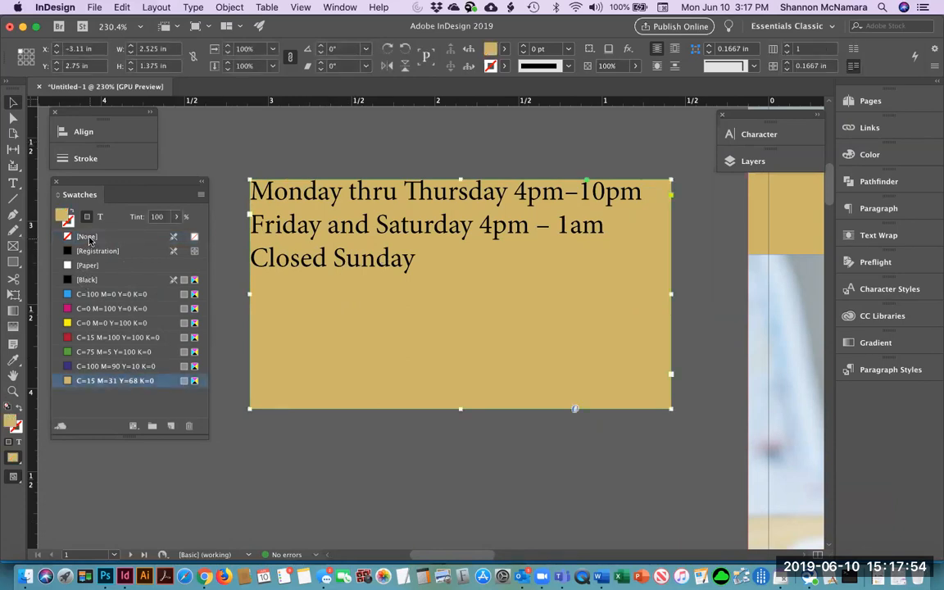
click(91, 239)
click(202, 127)
Draw a rectangle about 2.435 by 0.73 in over the three lines of opening hours and fill it with the sampled tan swatch.
click(12, 264)
mouse_move(239, 164)
mouse_down()
mouse_move(279, 196)
mouse_move(283, 252)
mouse_move(297, 276)
mouse_move(531, 276)
mouse_move(649, 303)
mouse_move(582, 268)
mouse_move(645, 285)
mouse_up()
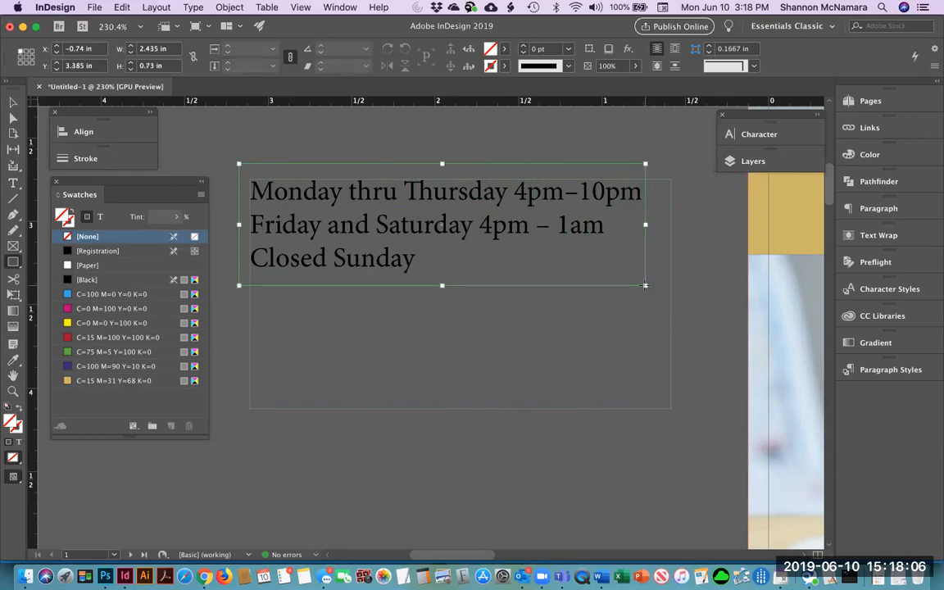
key(v)
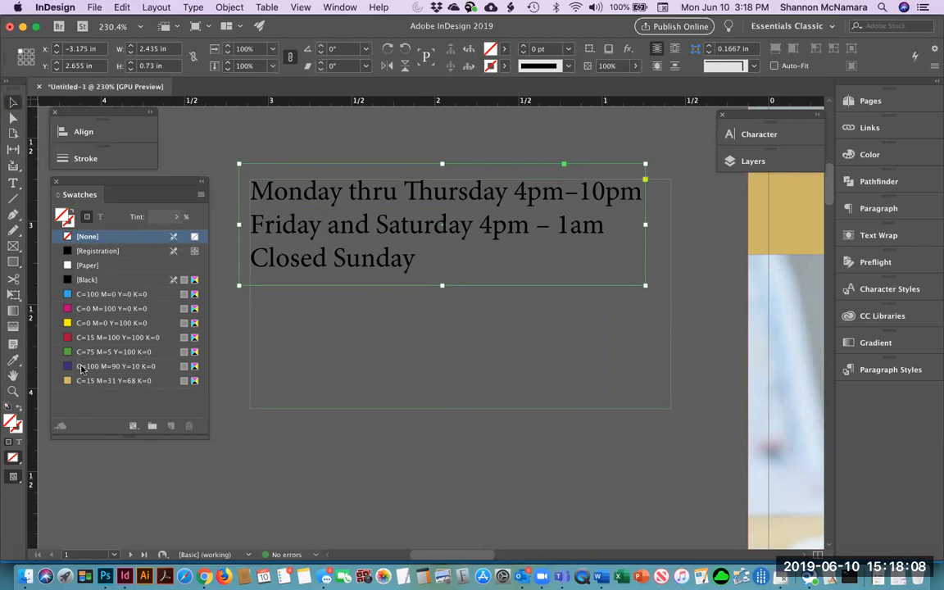
click(114, 381)
Send the tan rectangle behind the opening hours text and deselect it.
click(232, 7)
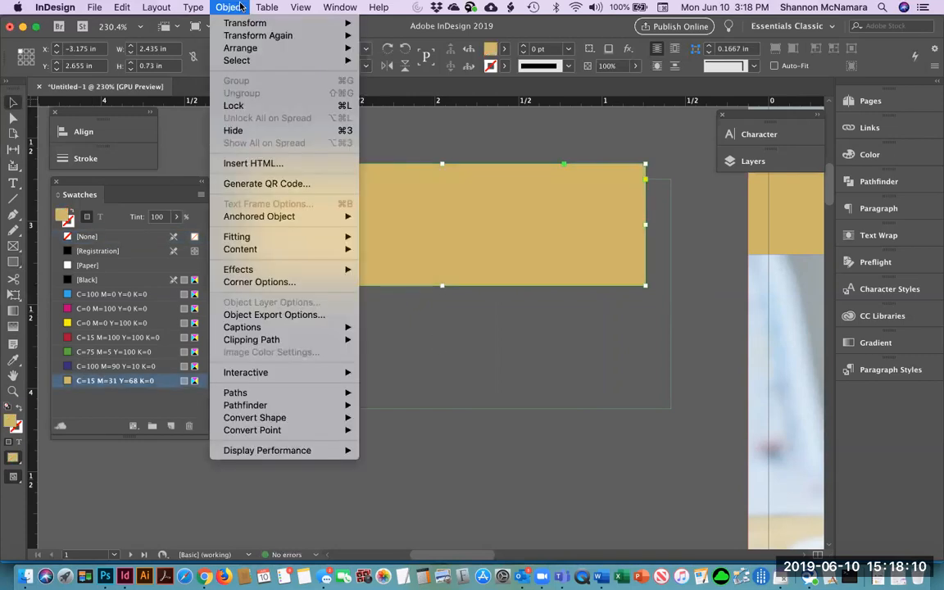
mouse_move(283, 22)
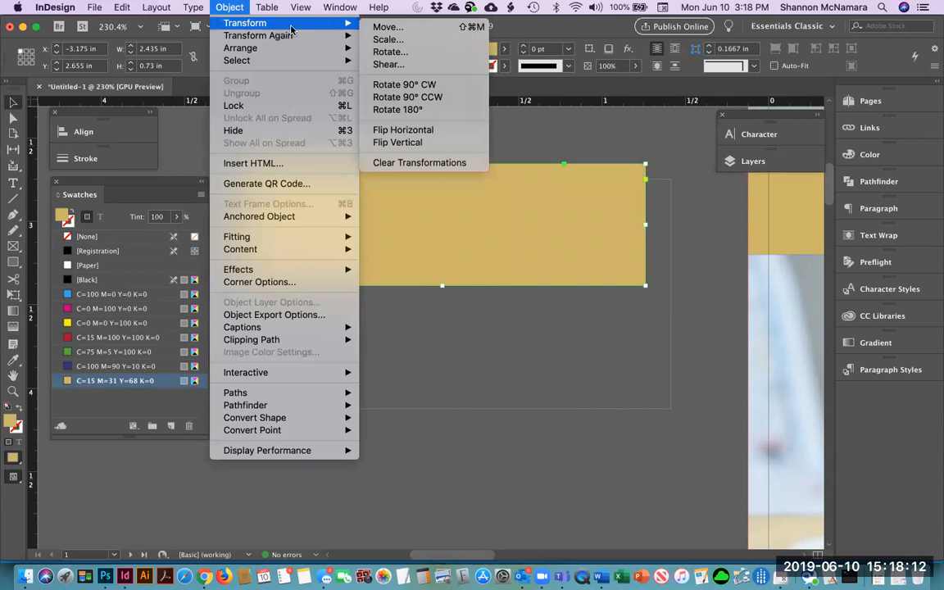
mouse_move(341, 49)
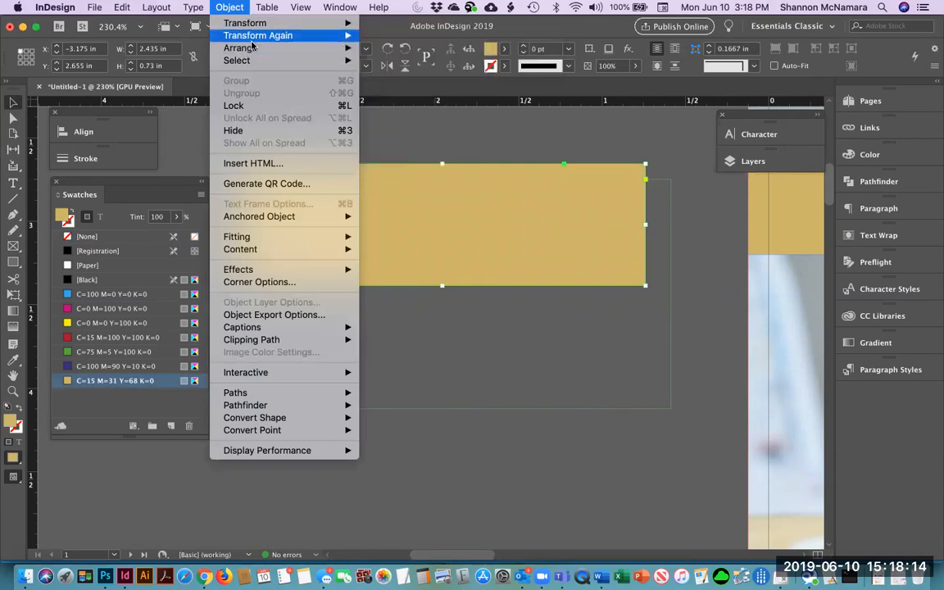
click(397, 85)
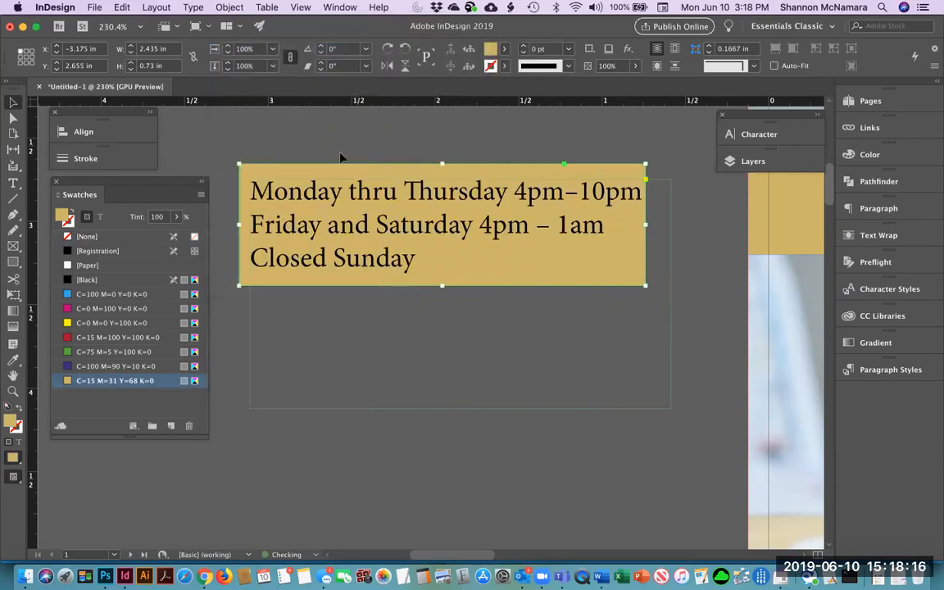
click(606, 326)
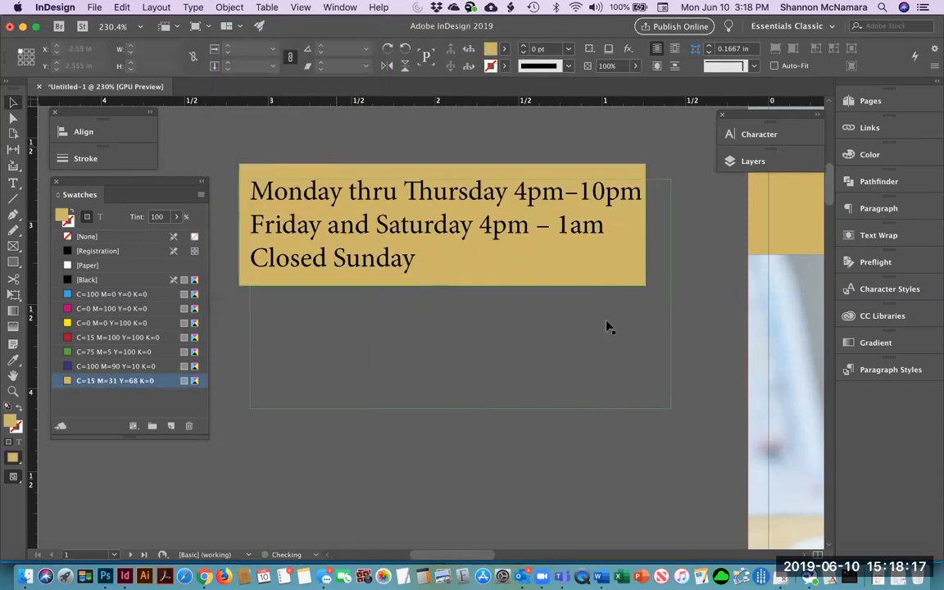
Switch the screen mode to Preview and fit the whole page in the window.
click(15, 480)
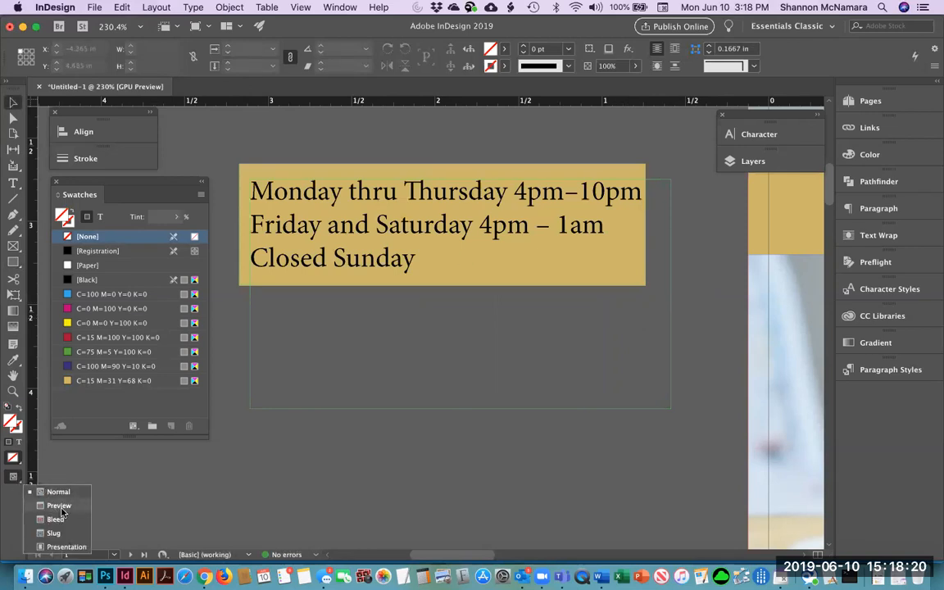
click(57, 504)
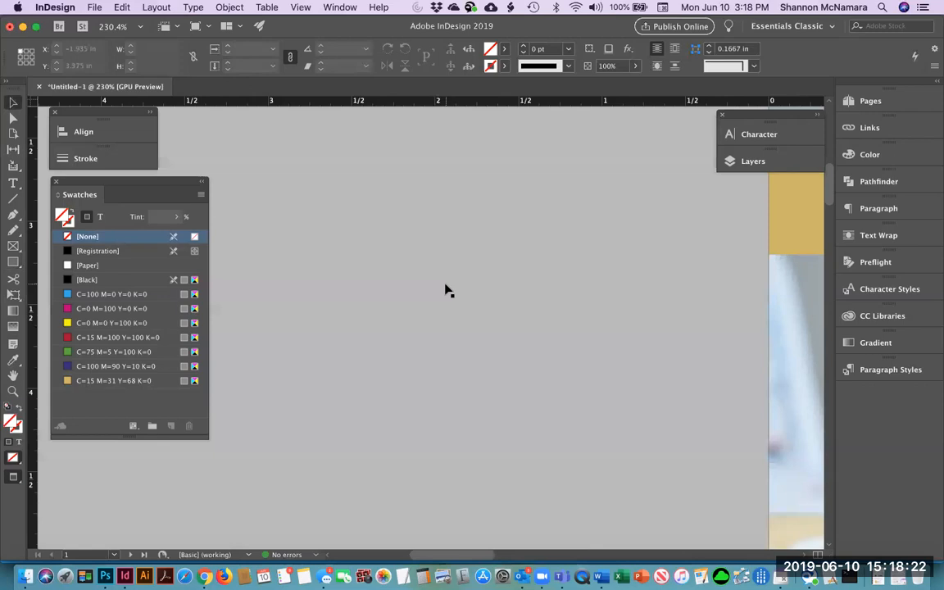
key(ctrl+minus)
key(ctrl+0)
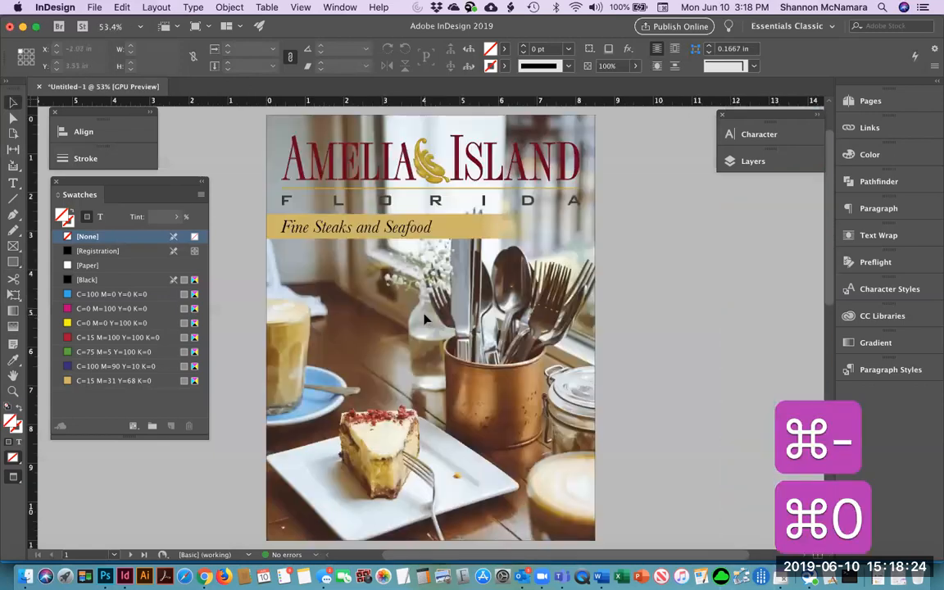
Select the address and opening hours items on the pasteboard and move them onto the photo below the tagline bar.
key(space)
drag(330, 194, 433, 200)
drag(252, 135, 266, 195)
drag(267, 131, 293, 213)
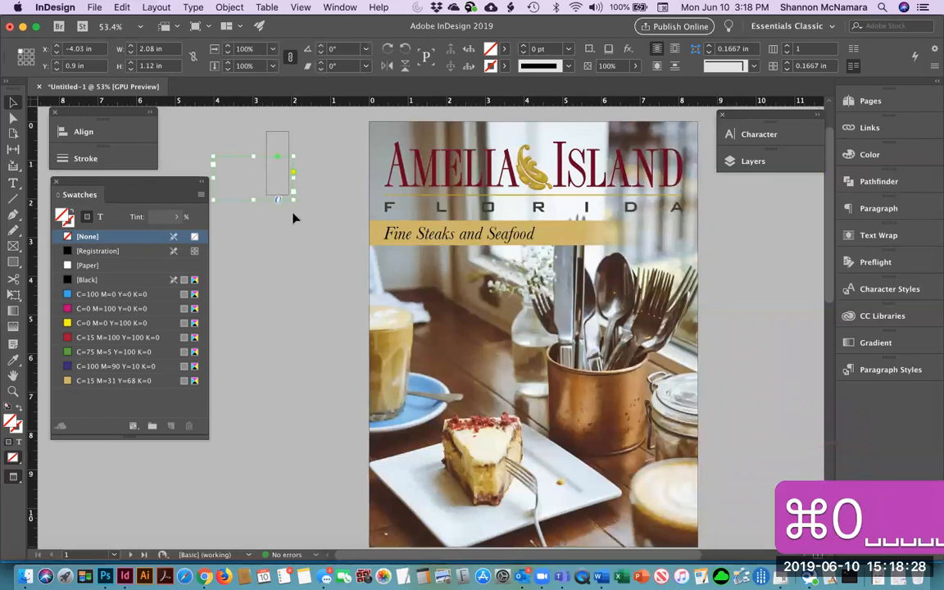
drag(266, 173, 459, 264)
Nudge the opening hours text slightly left and up within its tan rectangle and deselect it.
key(z)
drag(423, 310, 562, 385)
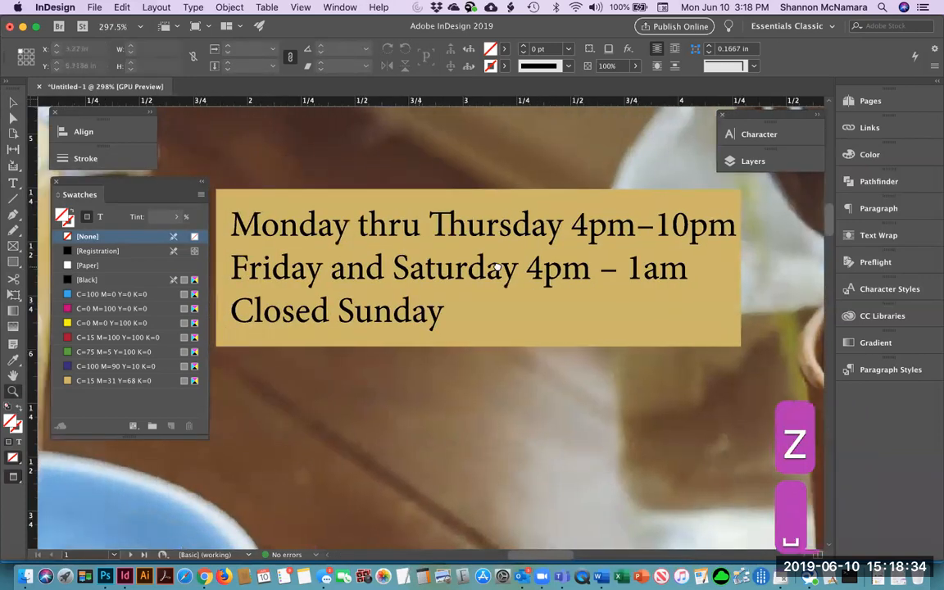
key(space)
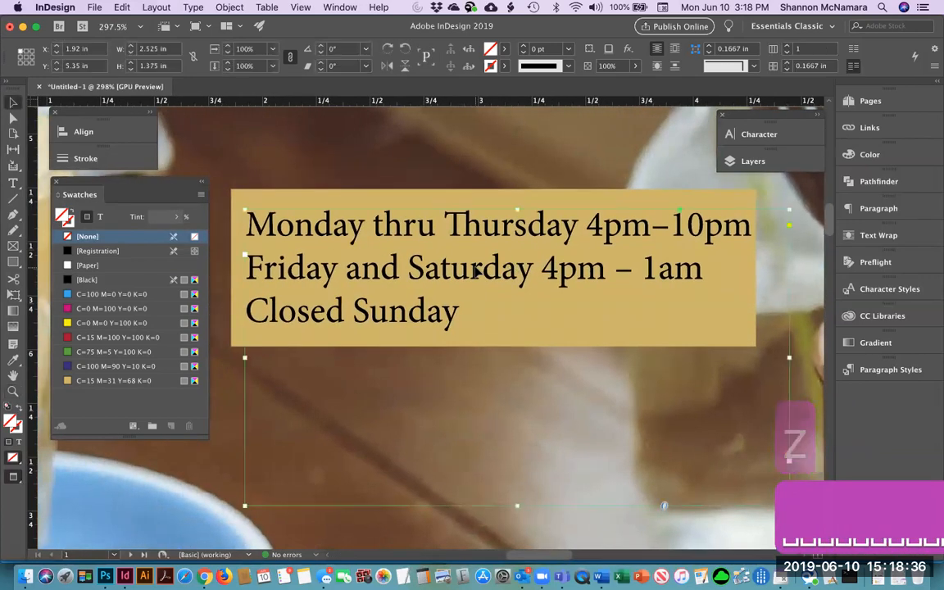
key(Left)
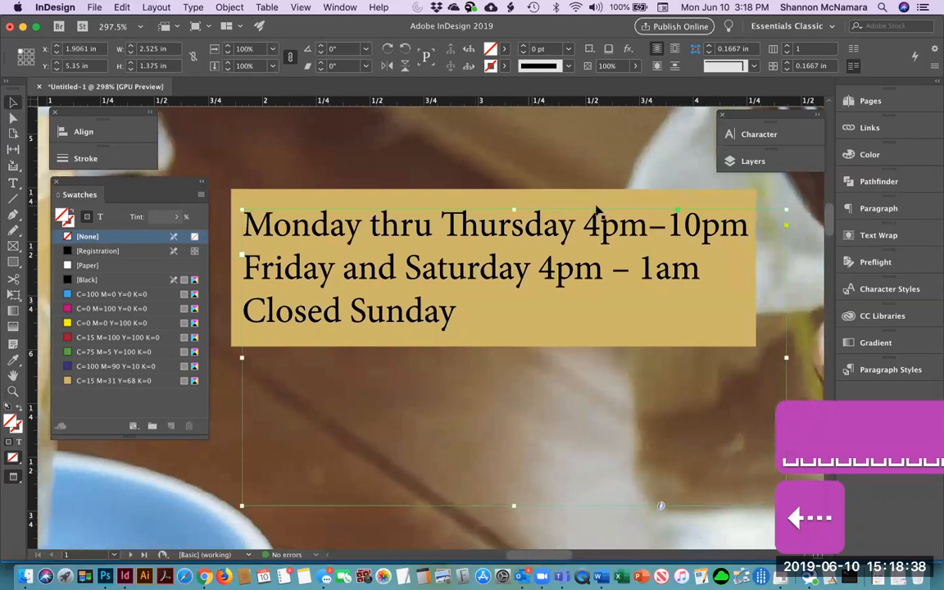
key(Up)
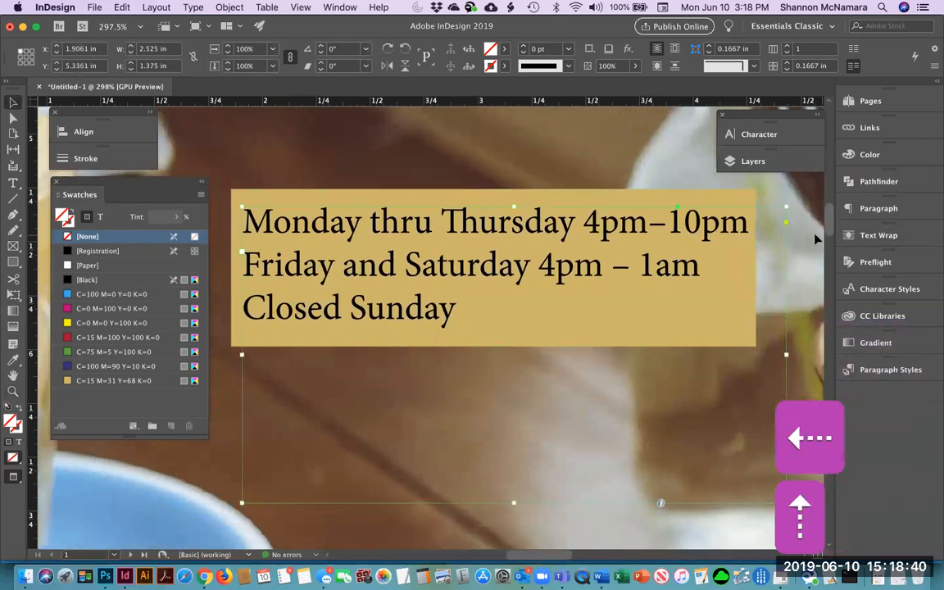
click(816, 237)
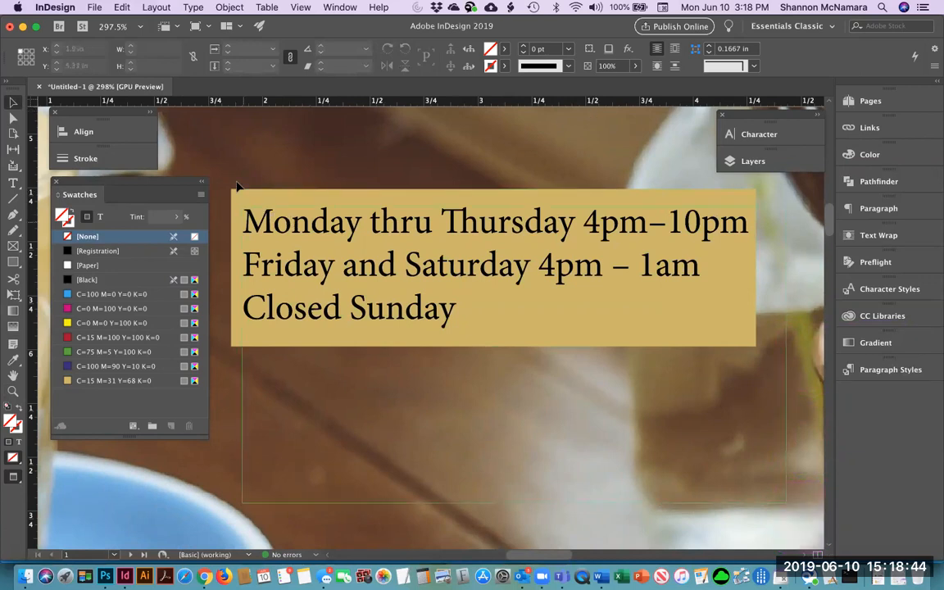
Return to Normal screen mode and move the opening hours with their tan rectangle onto the pasteboard right of the page.
key(cmd+0)
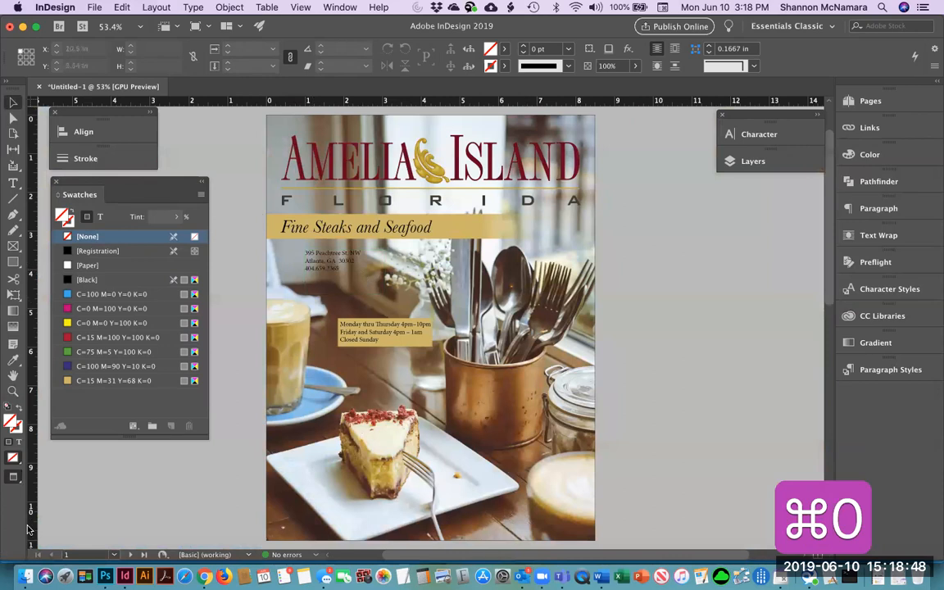
key(w)
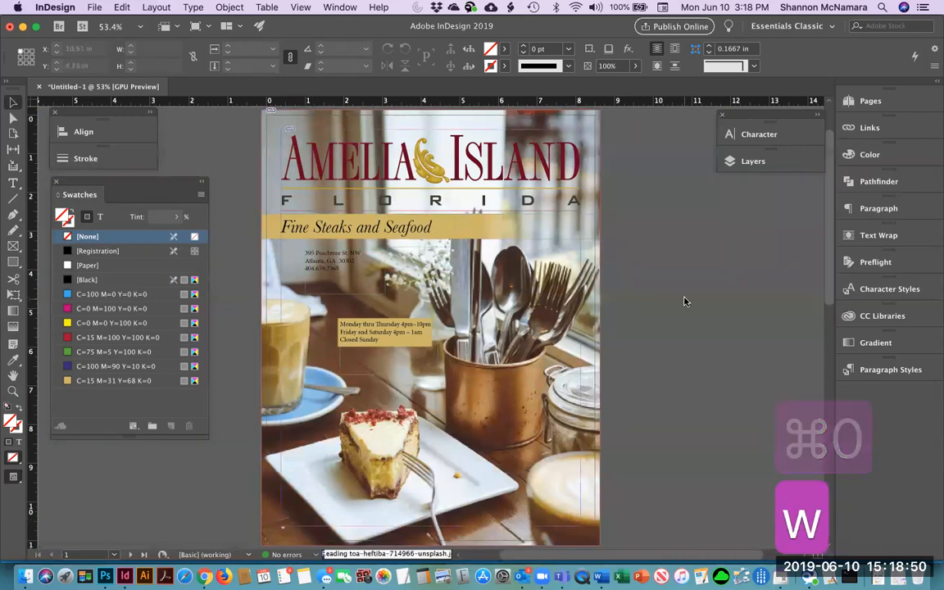
click(356, 324)
drag(357, 324, 651, 247)
click(653, 200)
Move the address frame to the page's lower-right corner at about X 6.045 in, Y 9.02 in and align its text right.
click(320, 264)
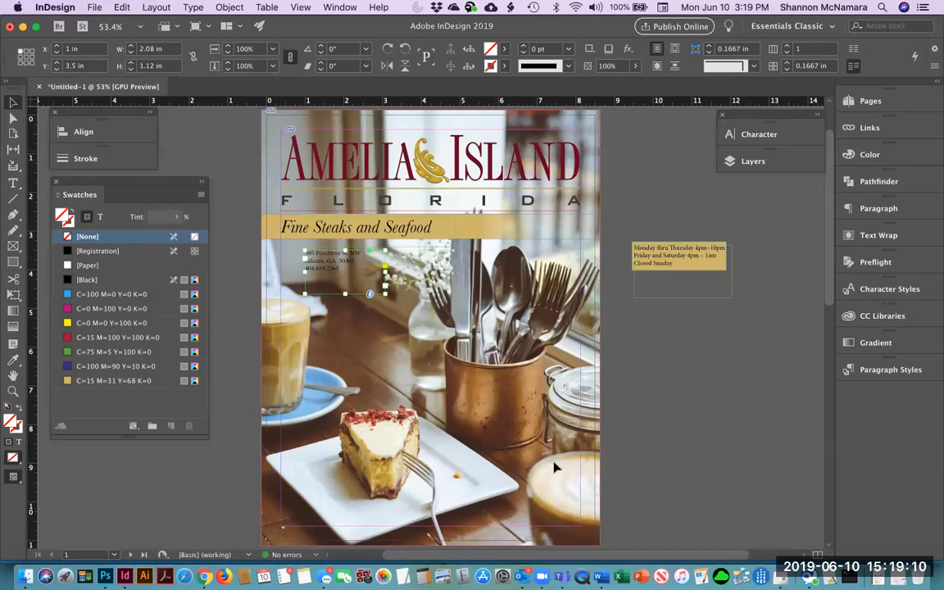
click(682, 482)
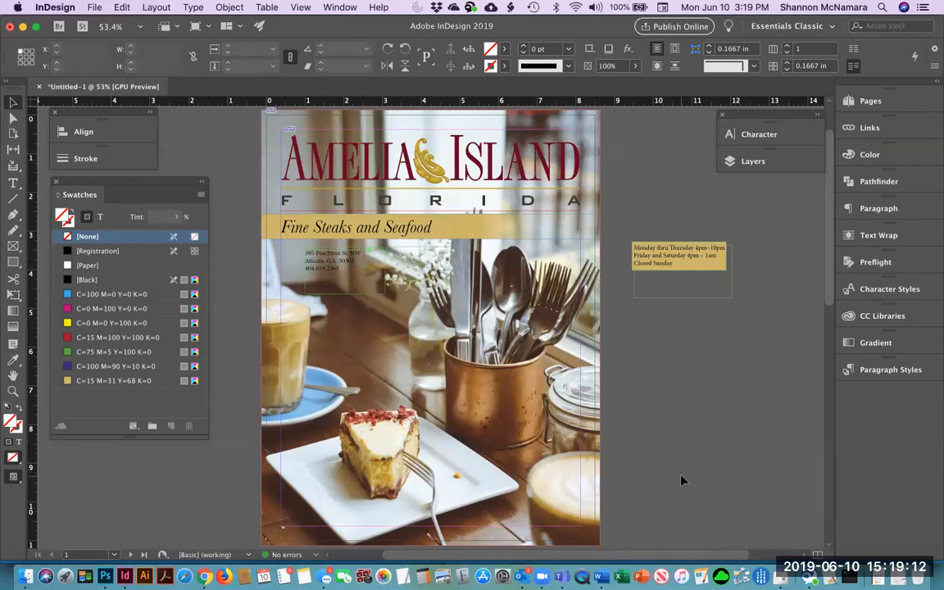
drag(323, 283, 517, 491)
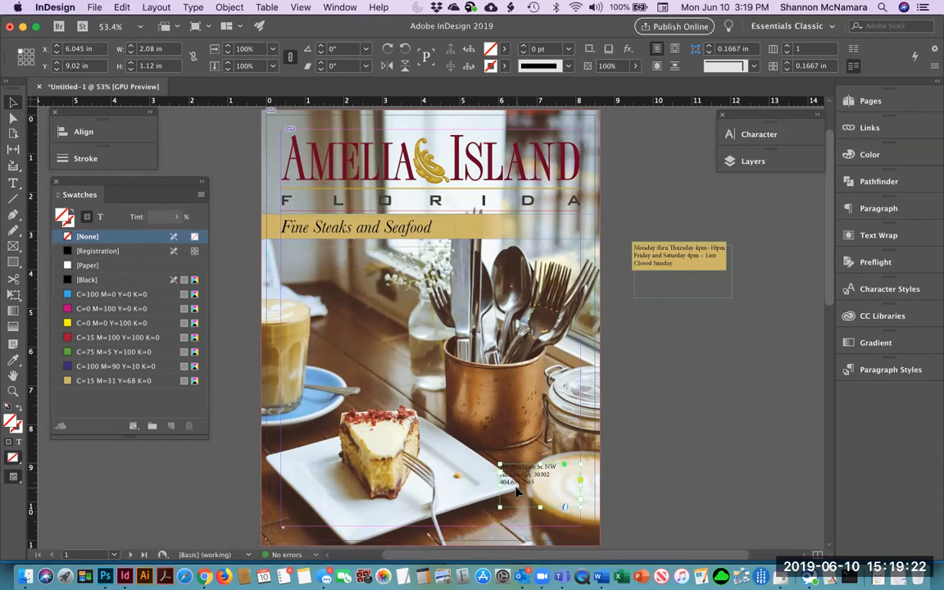
key(shift+super+r)
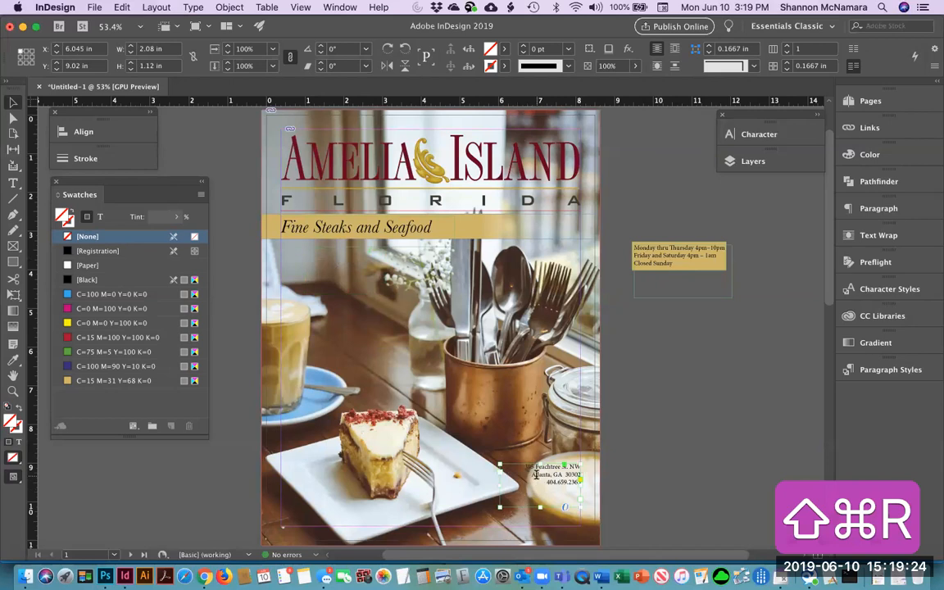
Select all the text in the address frame and align it left.
double_click(517, 490)
key(super+a)
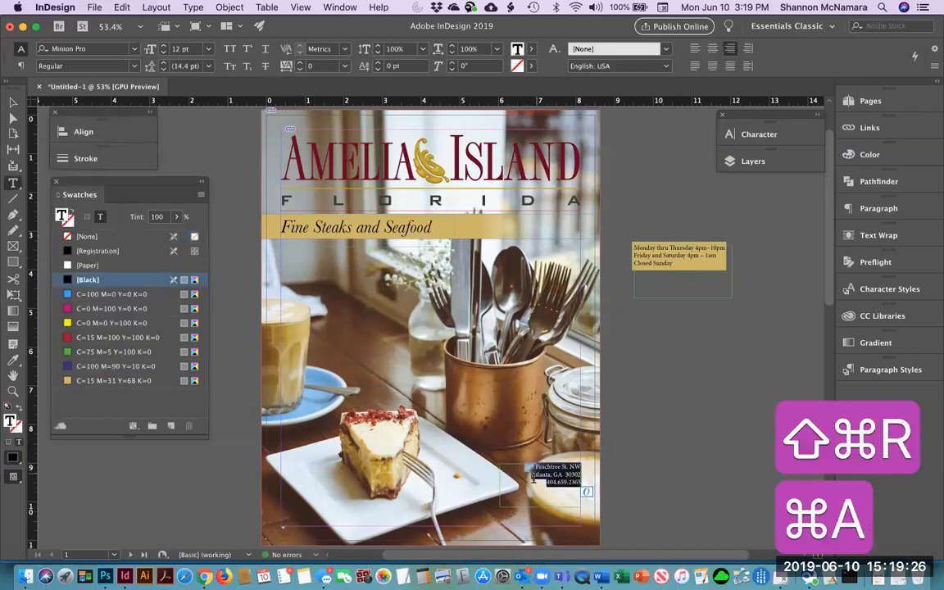
key(shift+super+l)
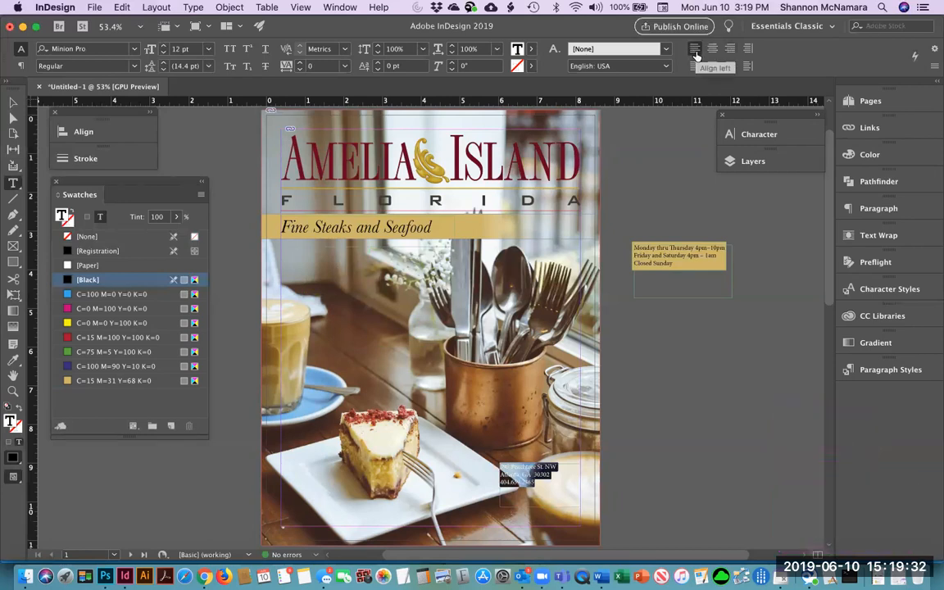
click(752, 135)
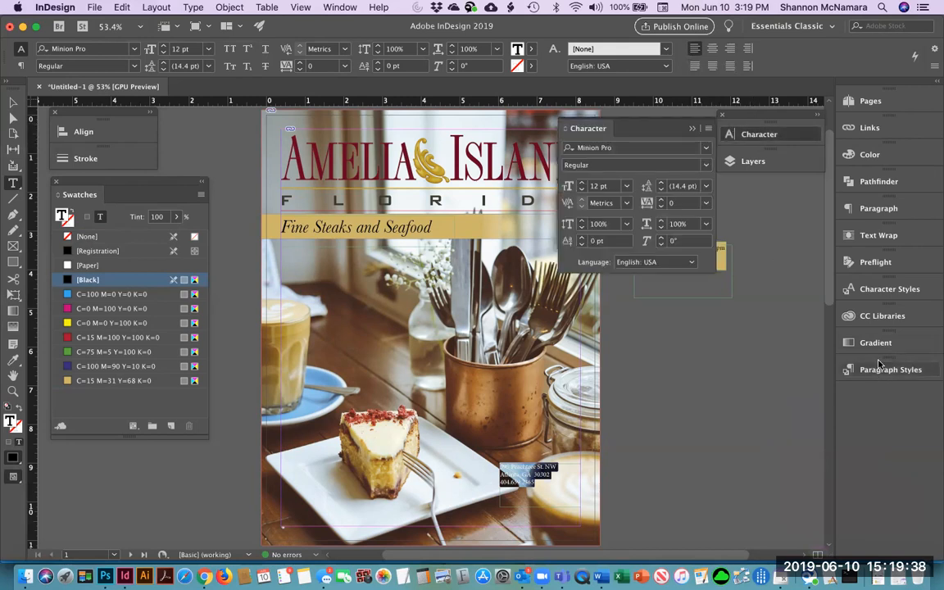
click(876, 210)
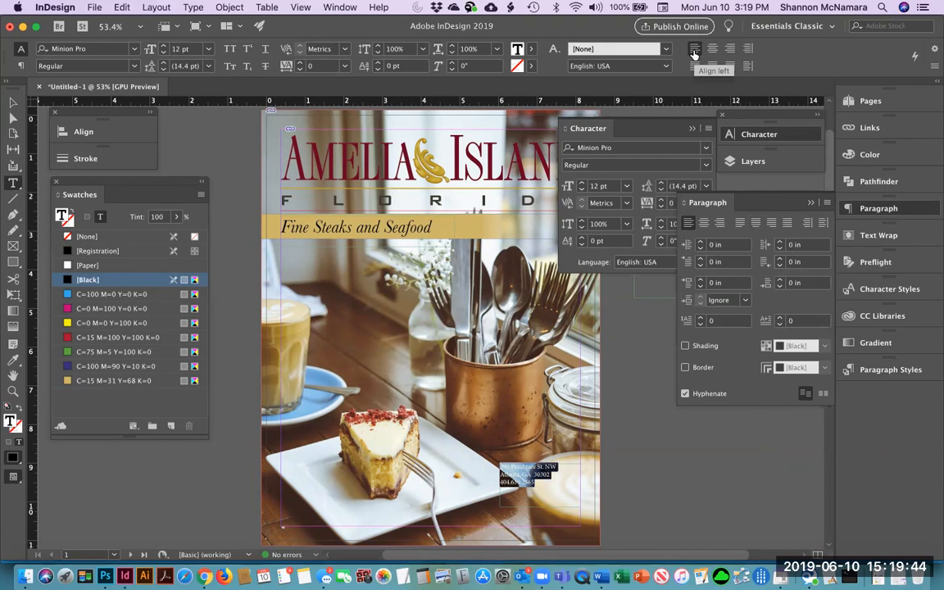
click(693, 129)
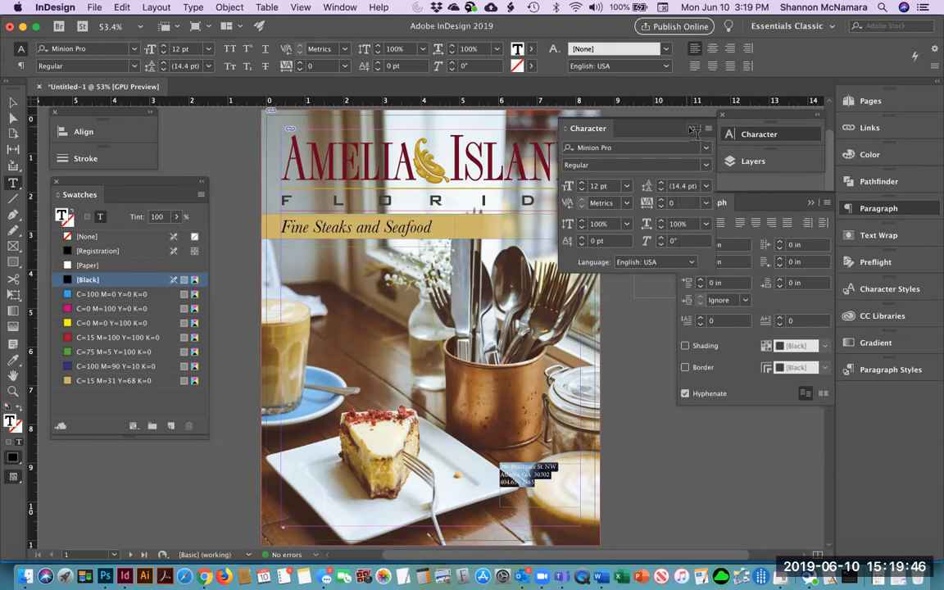
click(811, 203)
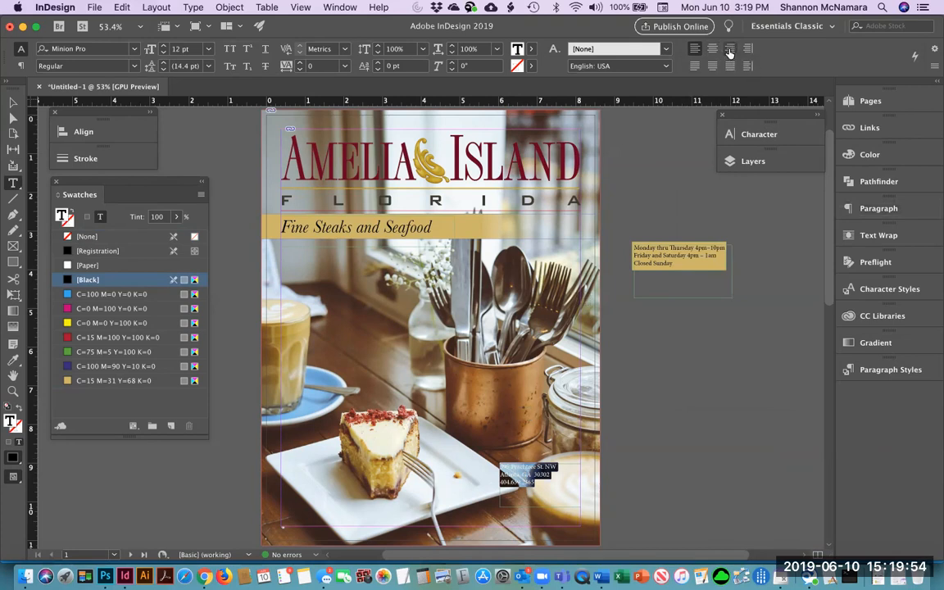
Align the selected address text right and enlarge it to 16 pt.
key(shift+super+r)
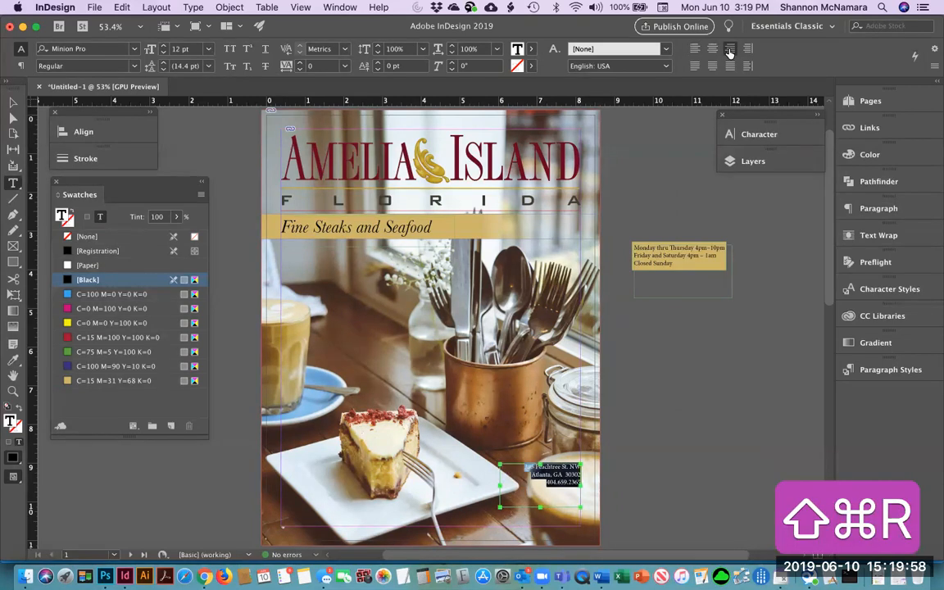
key(shift+super+period)
key(shift+super+period)
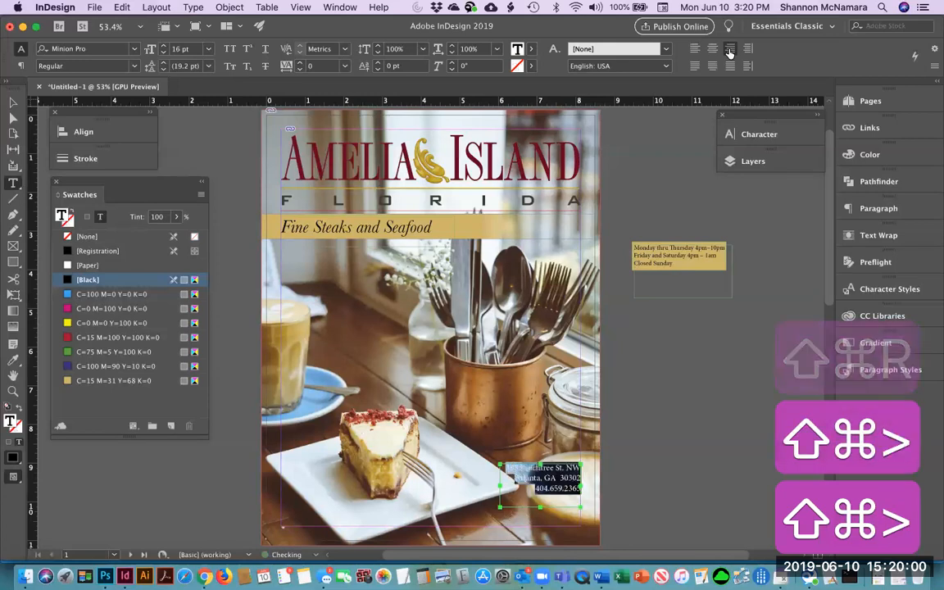
Widen the address frame leftward to about 3.175 in and enlarge its phone number line to 32 pt.
click(13, 102)
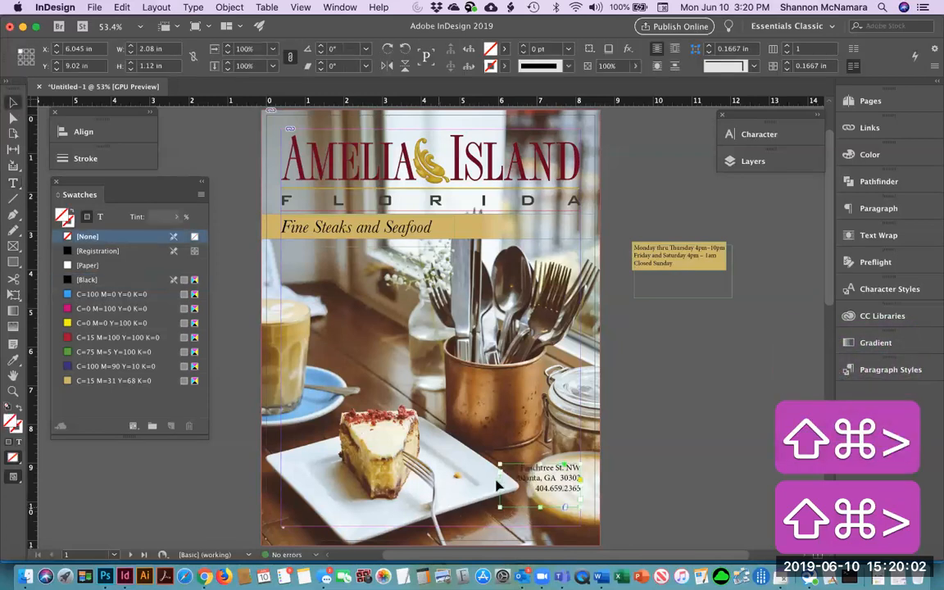
drag(500, 484, 456, 484)
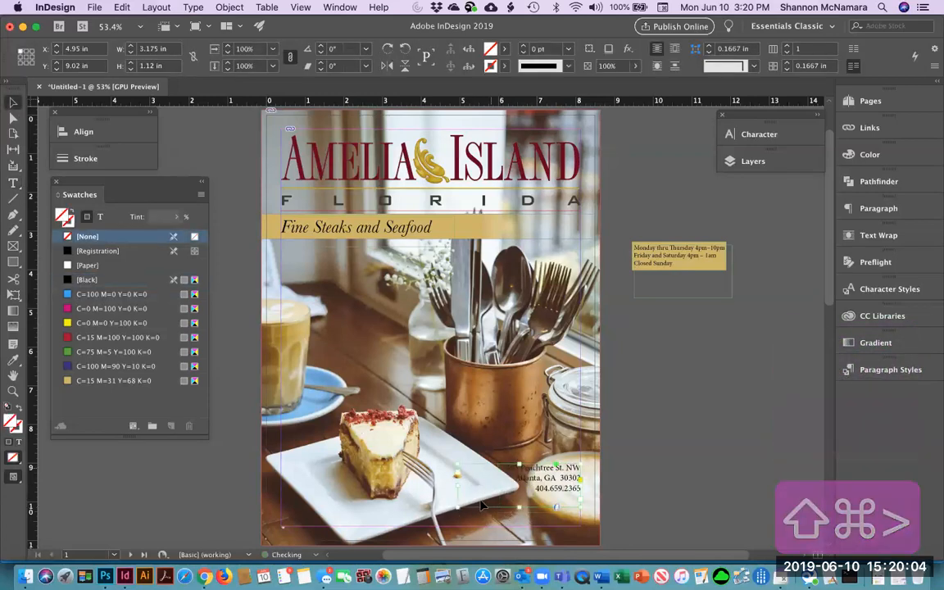
double_click(499, 486)
key(shift+Home)
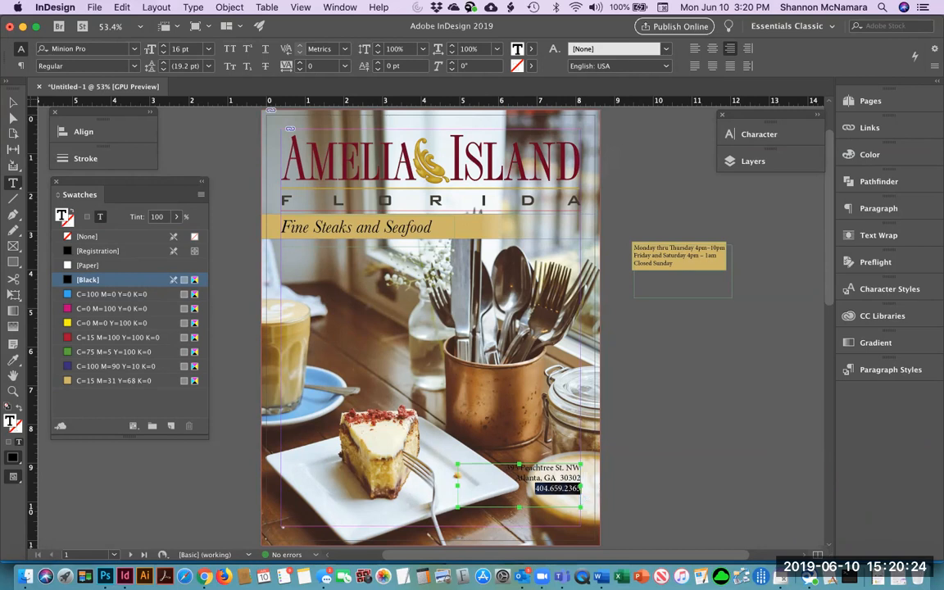
key(shift+super+period)
key(shift+super+period)
key(shift+super+period)
key(shift+super+period)
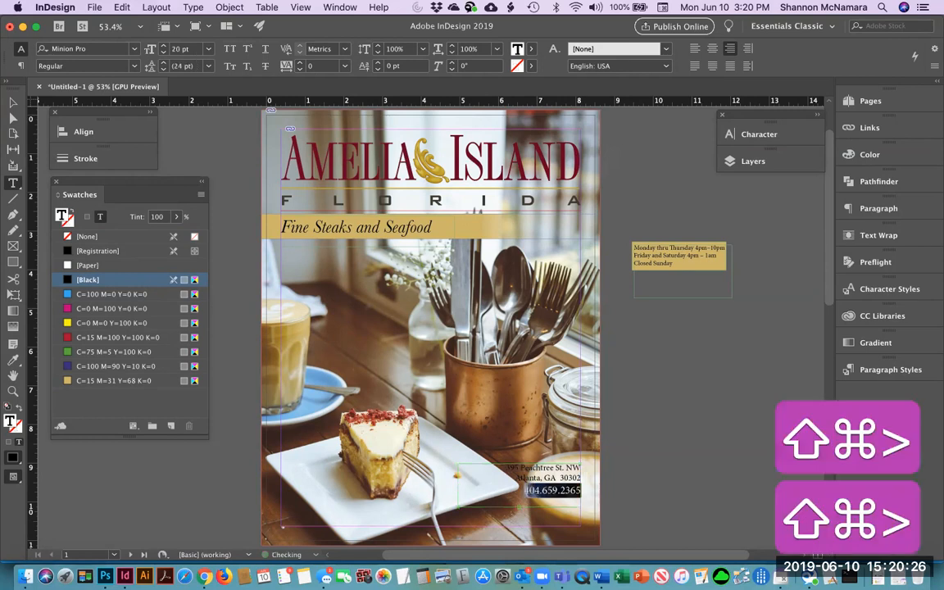
key(shift+super+period)
key(shift+super+period)
key(shift+super+period)
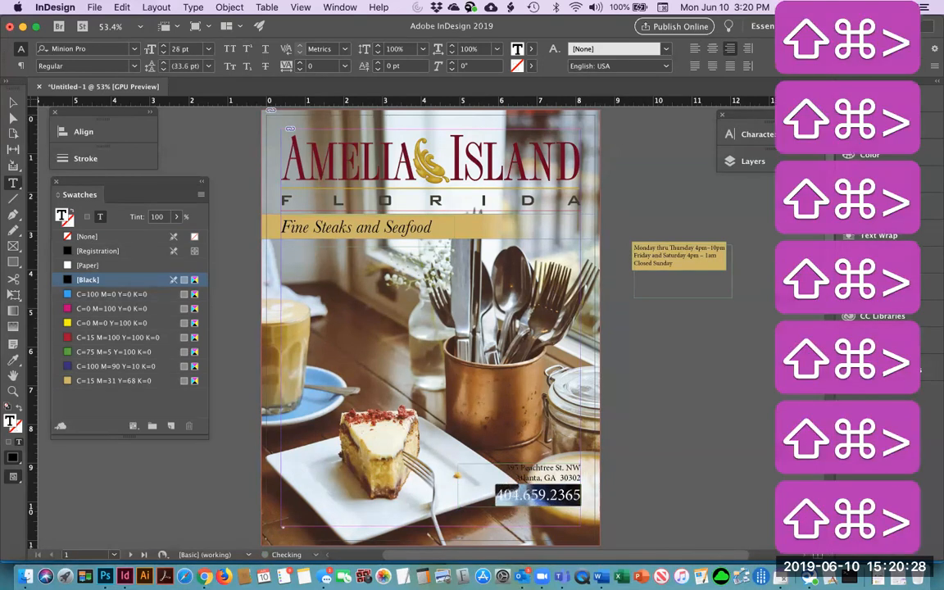
key(shift+super+period)
key(Left)
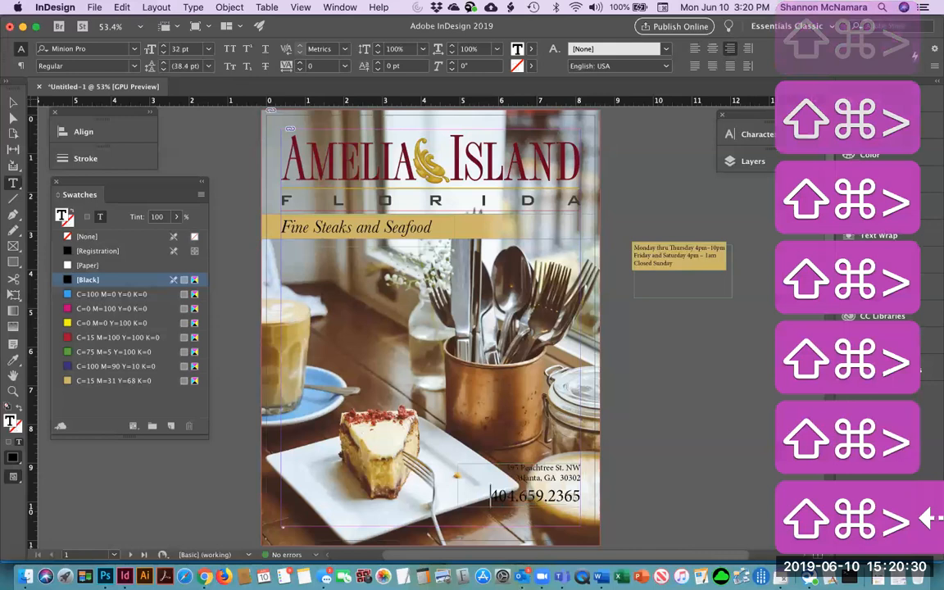
Move the address frame straight down to Y 9.505 in and set its text colour to Paper.
click(13, 102)
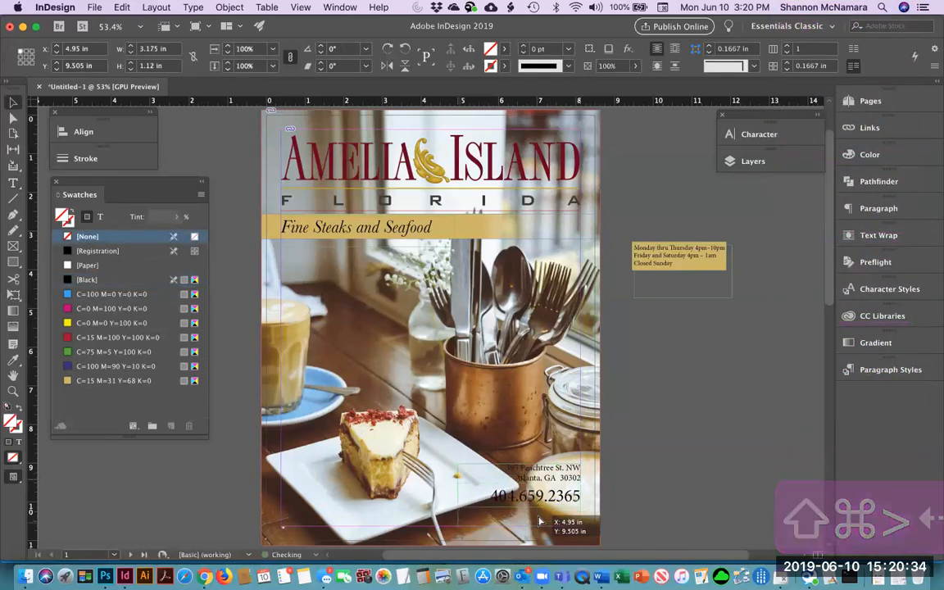
drag(539, 502, 540, 519)
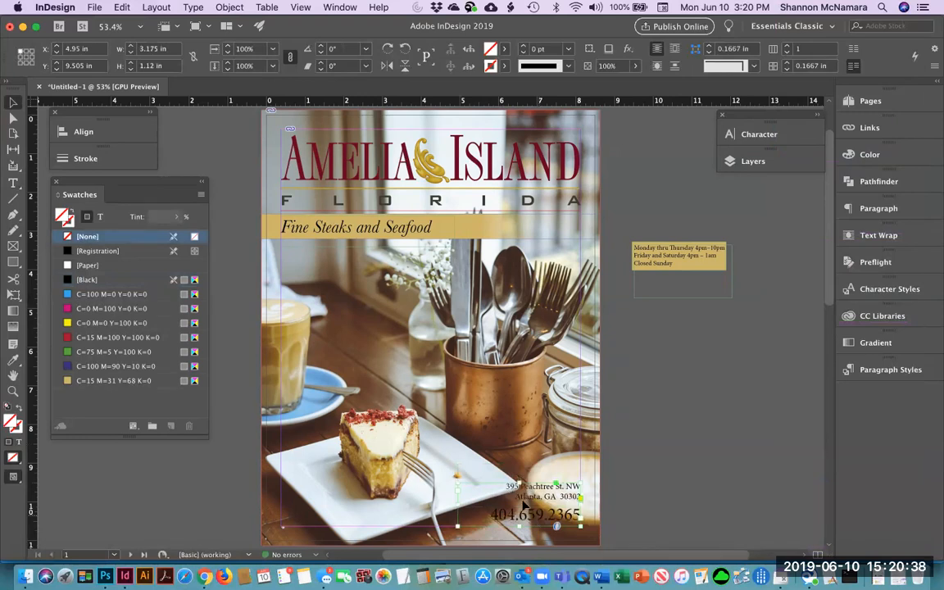
click(100, 217)
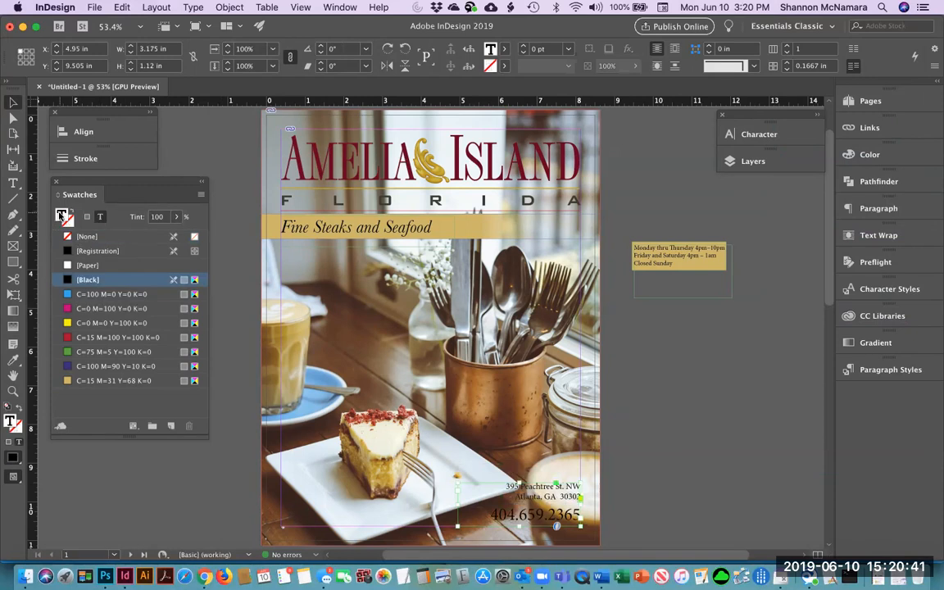
click(85, 265)
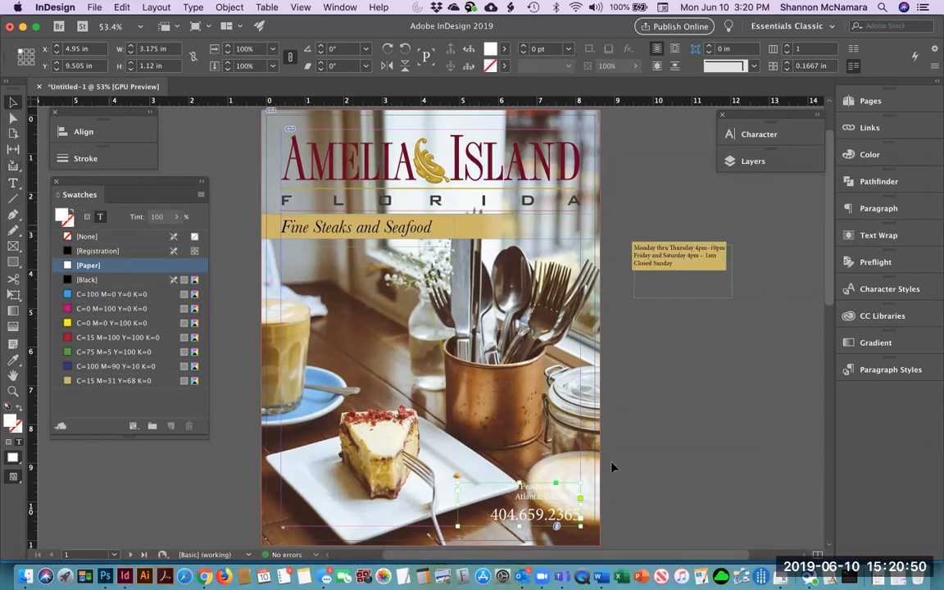
click(633, 486)
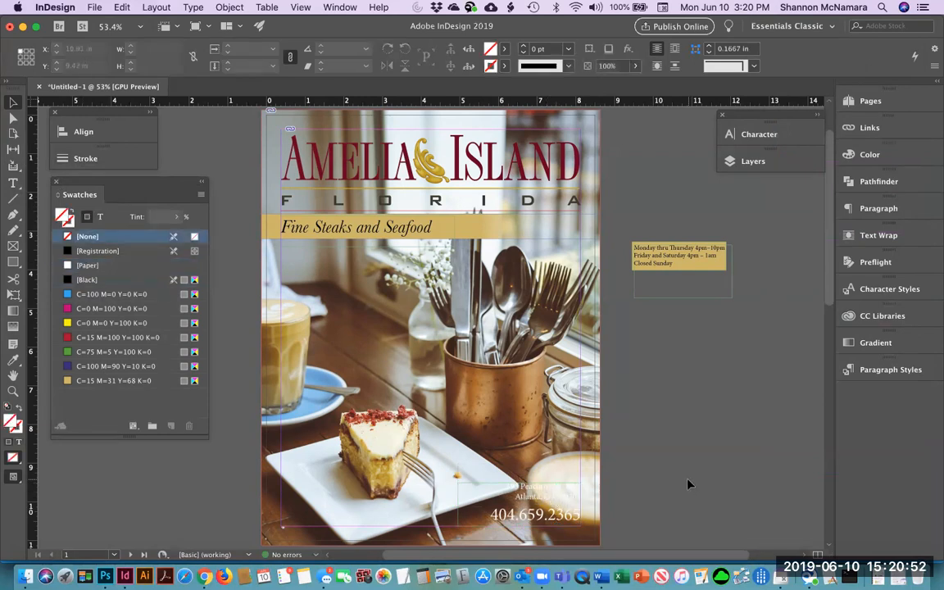
click(537, 494)
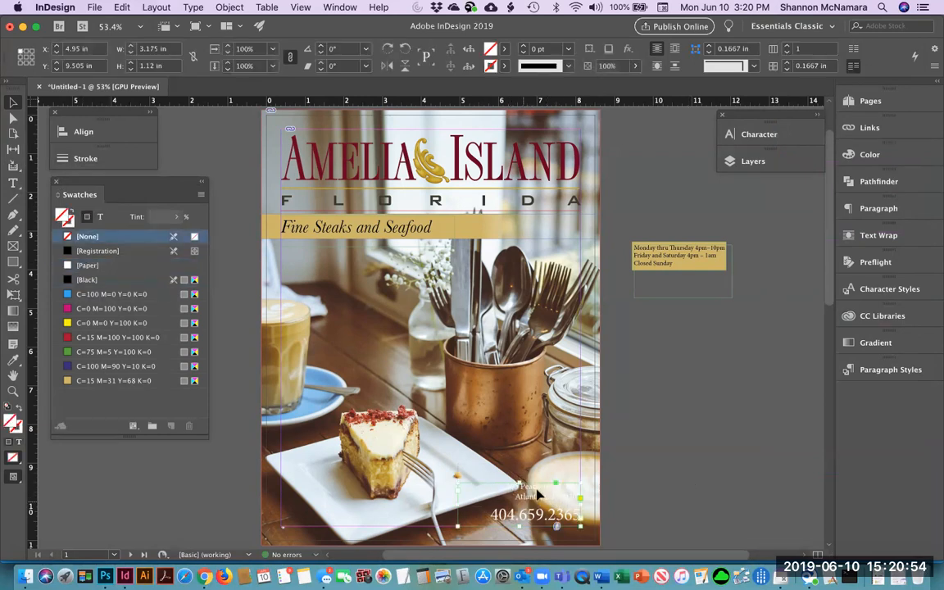
Add a drop shadow to the address frame with a shadow size of 0.0625 in.
click(609, 50)
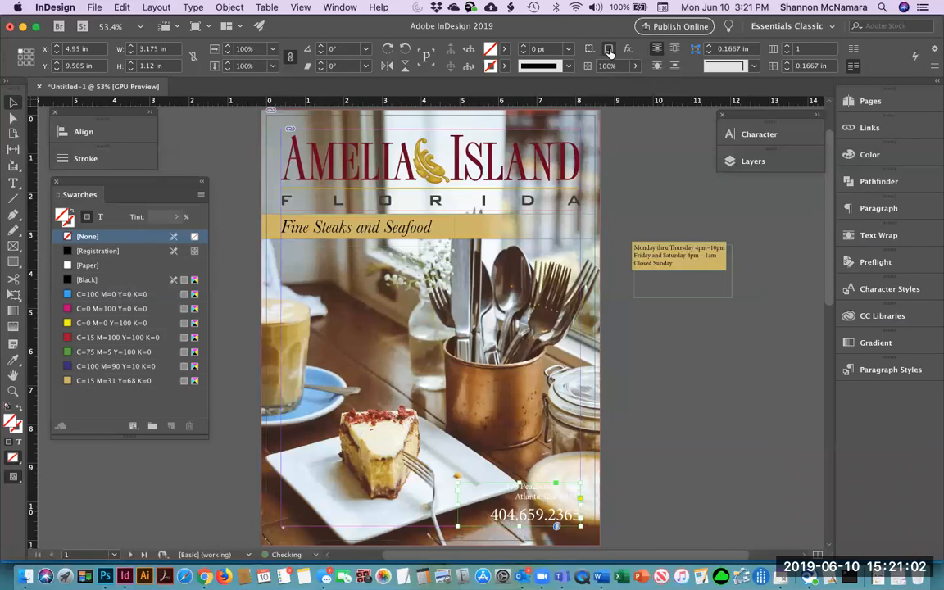
click(628, 51)
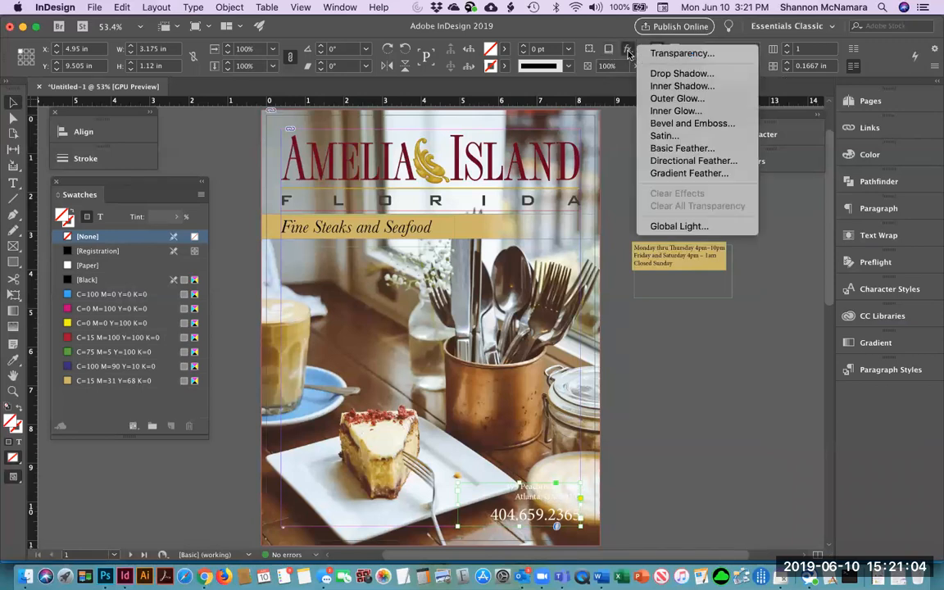
click(680, 74)
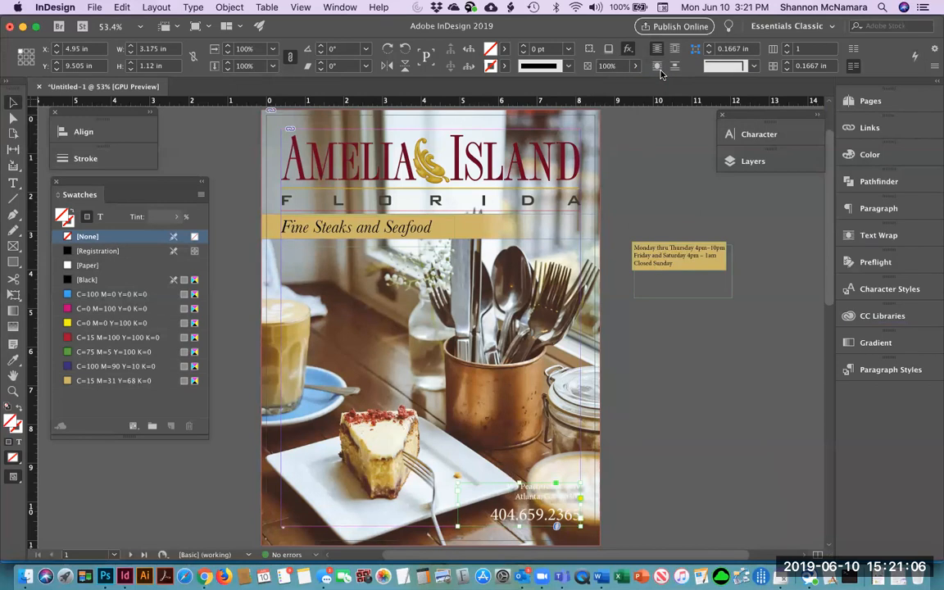
drag(601, 192, 217, 65)
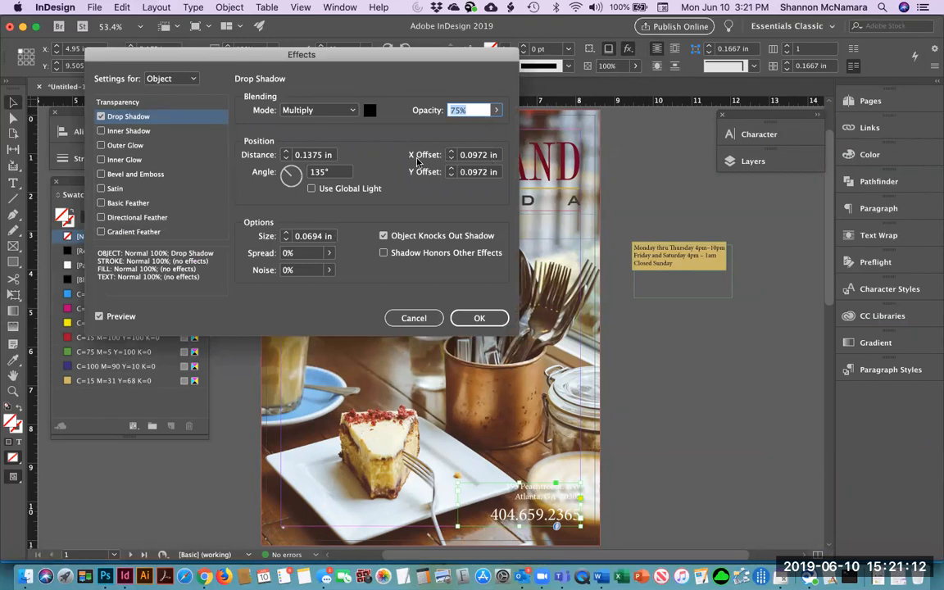
click(285, 239)
click(285, 239)
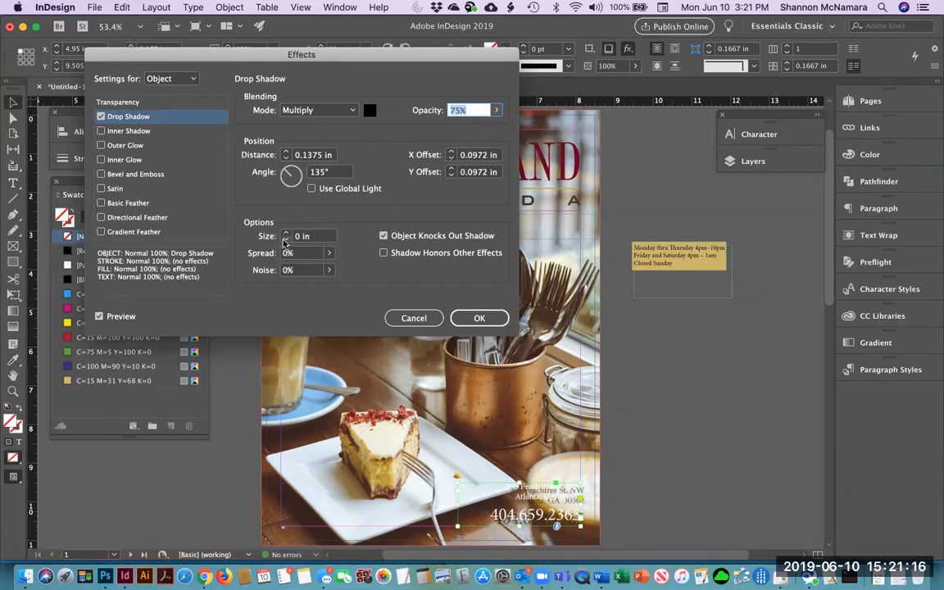
click(286, 234)
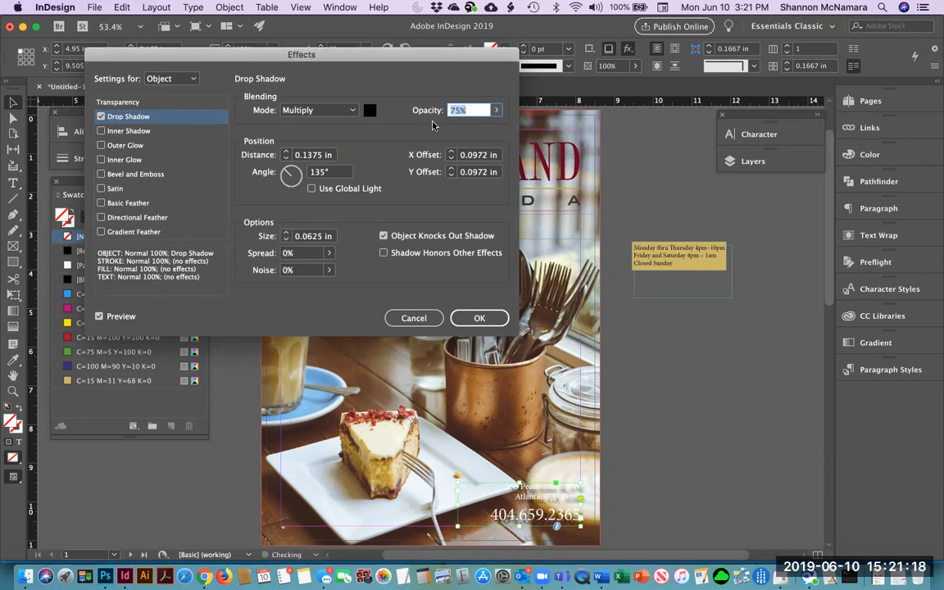
Set the drop shadow's X and Y offsets to 0 in.
click(449, 159)
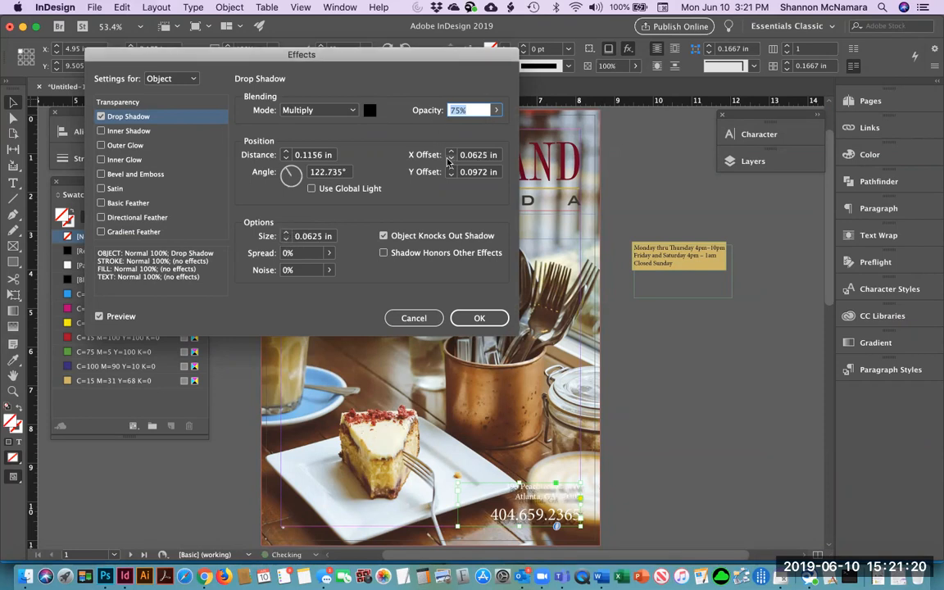
click(450, 159)
click(449, 175)
click(449, 175)
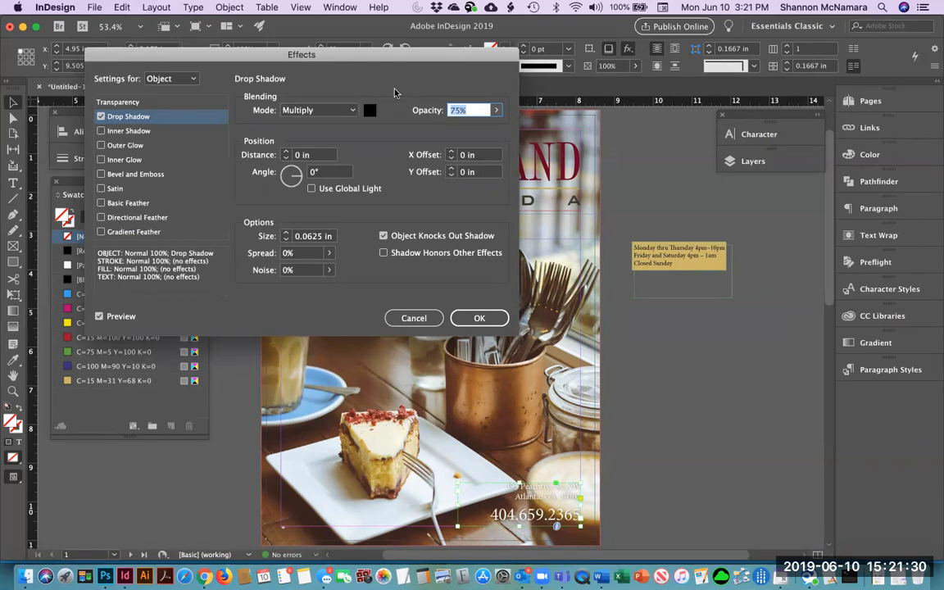
Raise the drop shadow's opacity and apply the effect to the address frame.
key(Up)
key(Up)
key(Up)
key(Up)
key(Up)
key(Up)
key(Up)
key(Up)
key(Up)
key(Up)
key(Up)
key(Up)
key(Up)
key(Up)
key(Up)
click(479, 318)
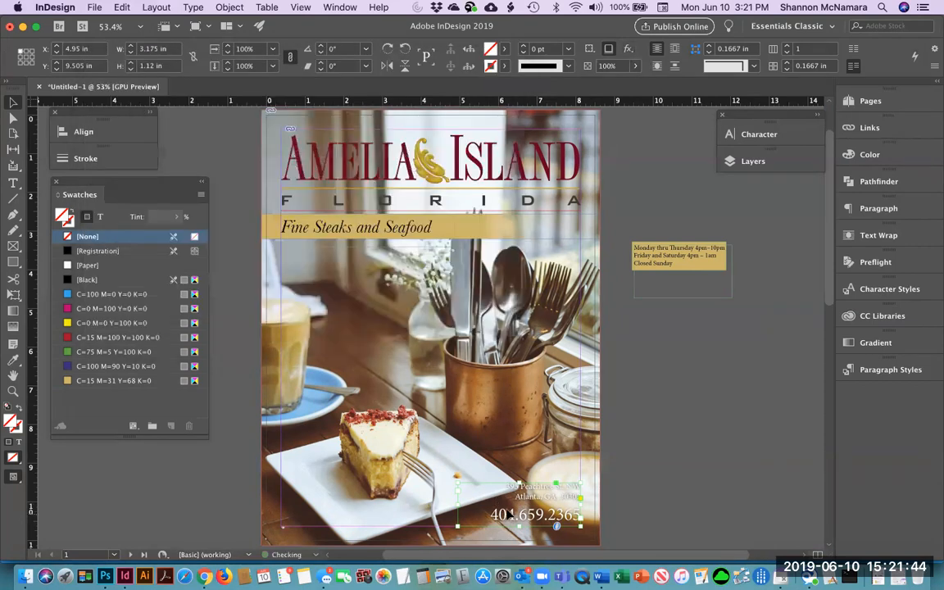
Widen the address frame leftward to the left margin, to a width of 7.75 in.
key(t)
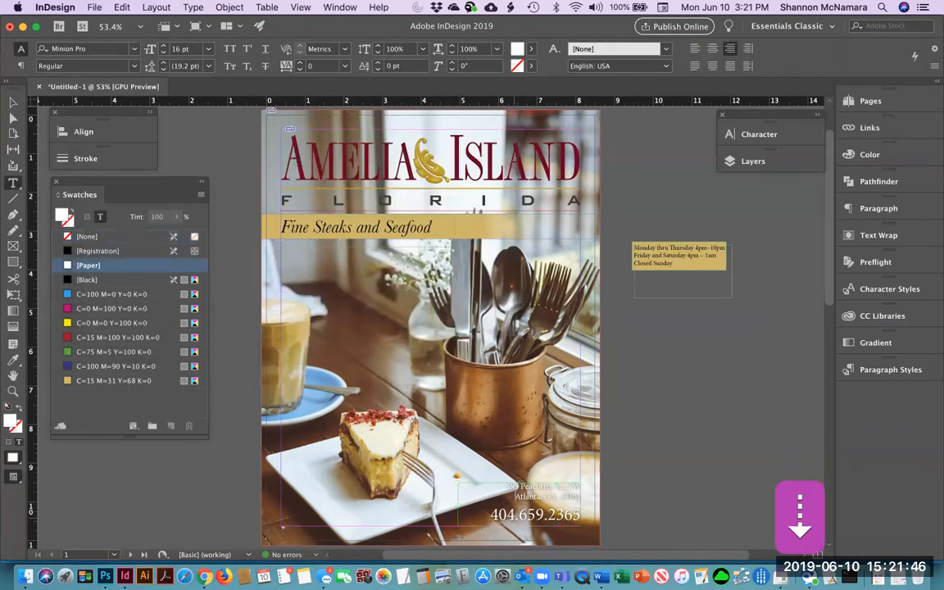
click(13, 101)
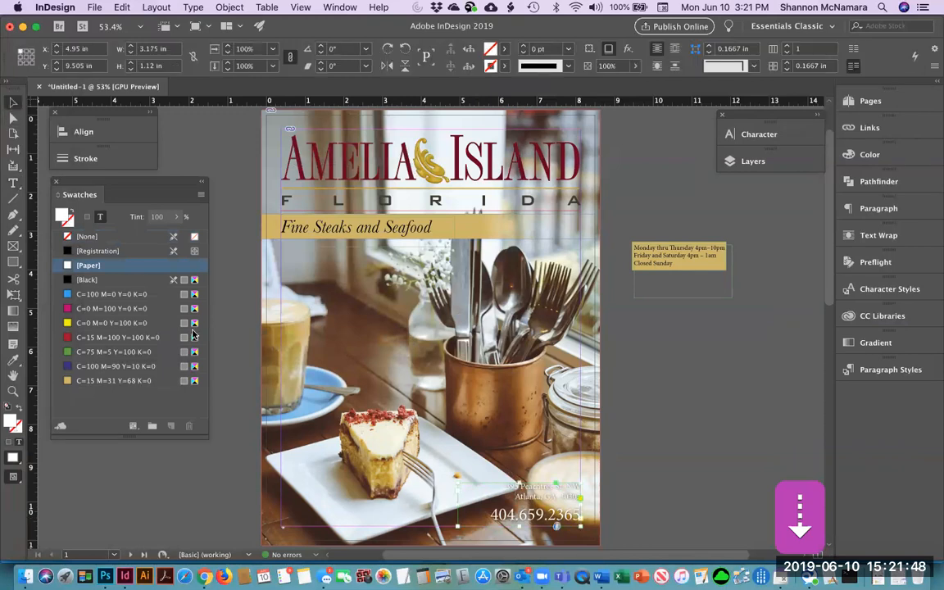
click(457, 518)
drag(457, 508, 280, 503)
Join the street and city lines of the address into one line separated by a spaced vertical bar.
double_click(510, 502)
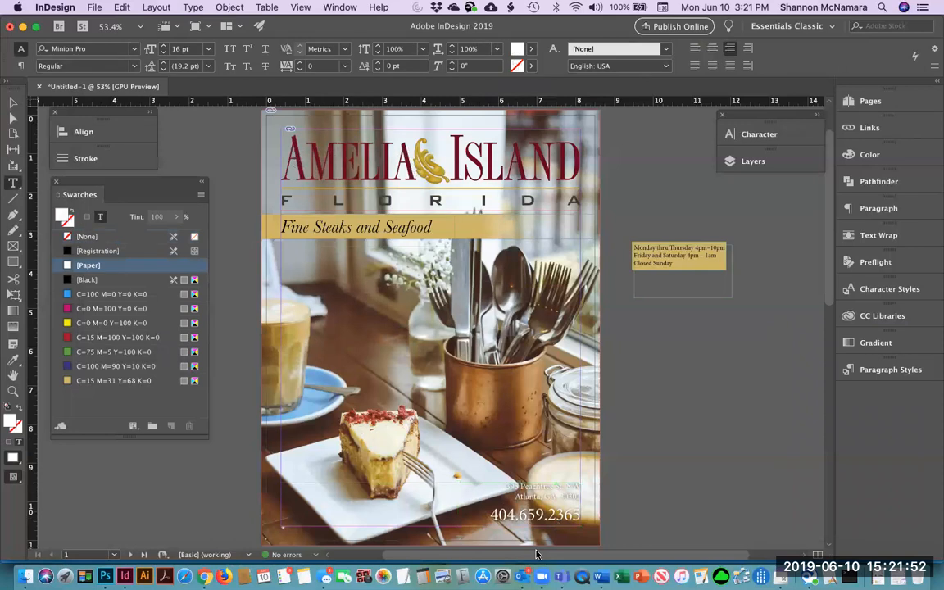
key(BackSpace)
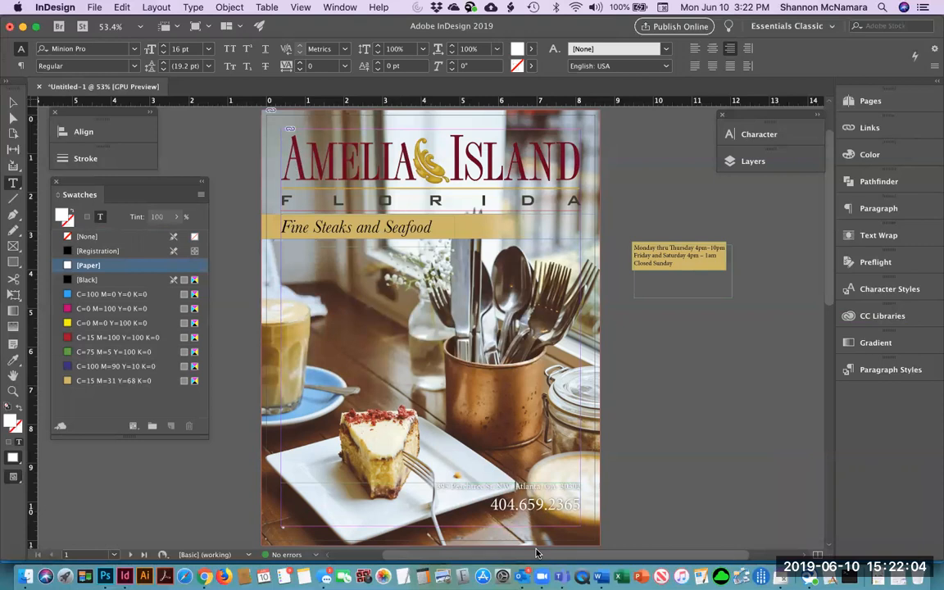
text(|)
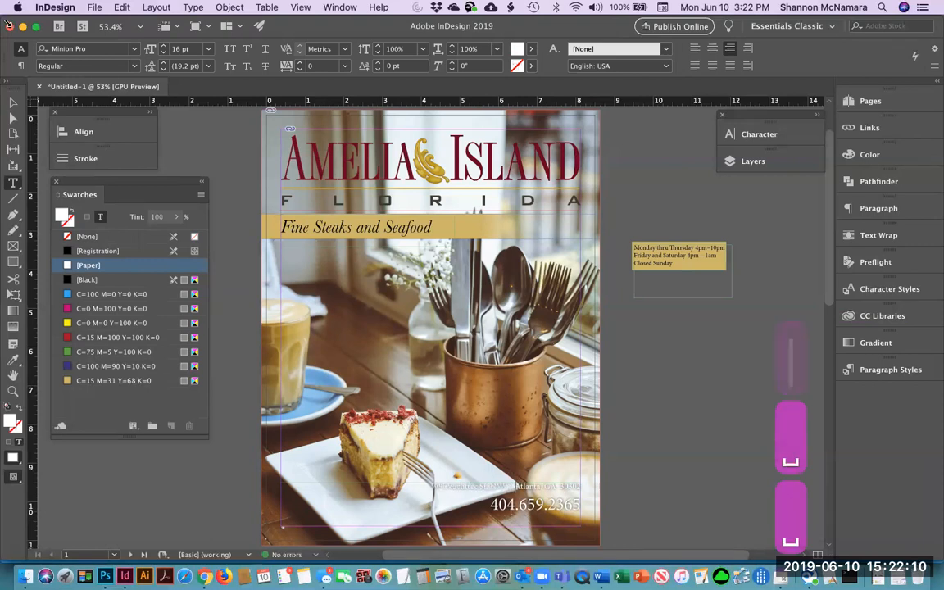
key(Escape)
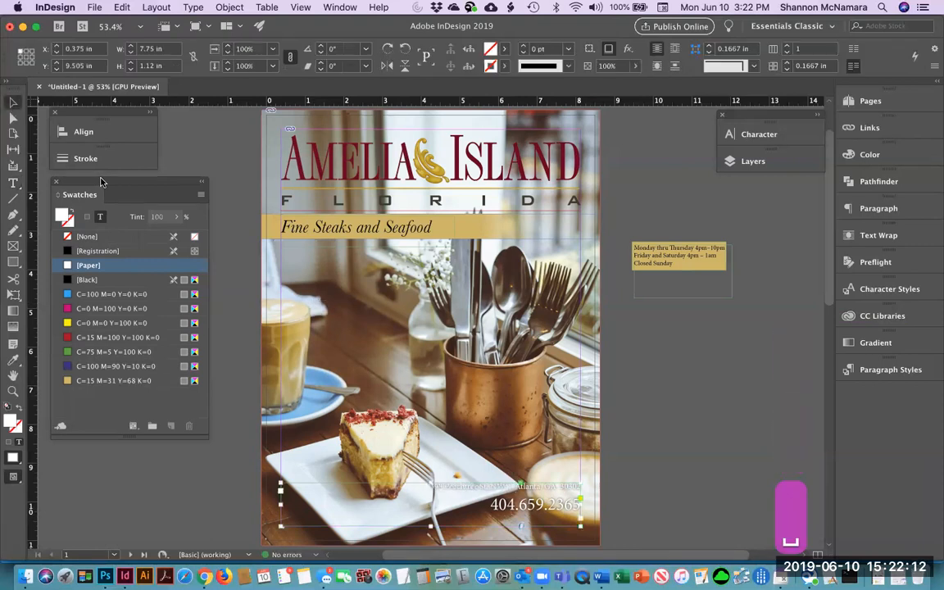
Move the address frame straight down to Y 9.8989 in and deselect it.
scroll(650, 499, down, 2)
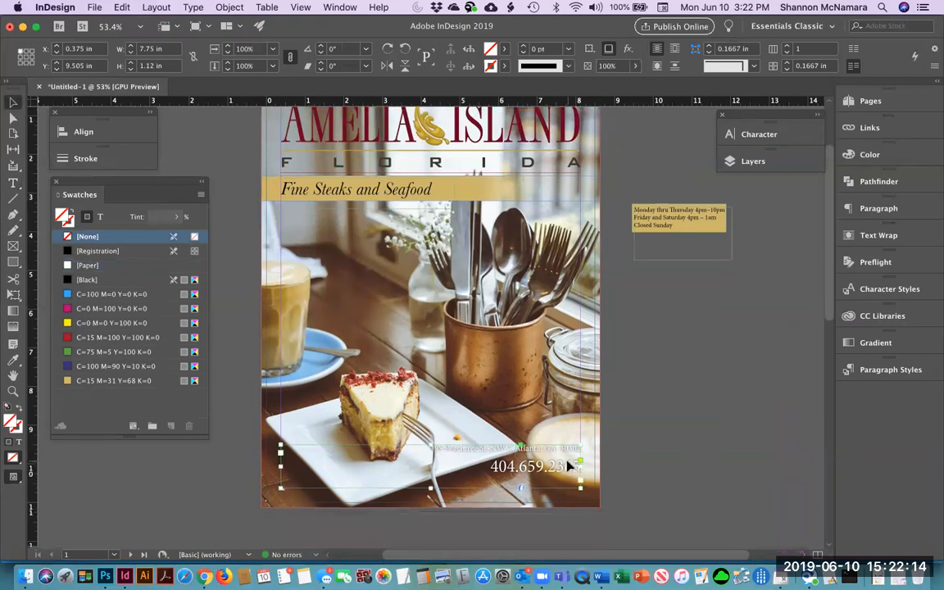
drag(565, 475, 566, 477)
key(Down)
key(Down)
key(Down)
key(Down)
key(Down)
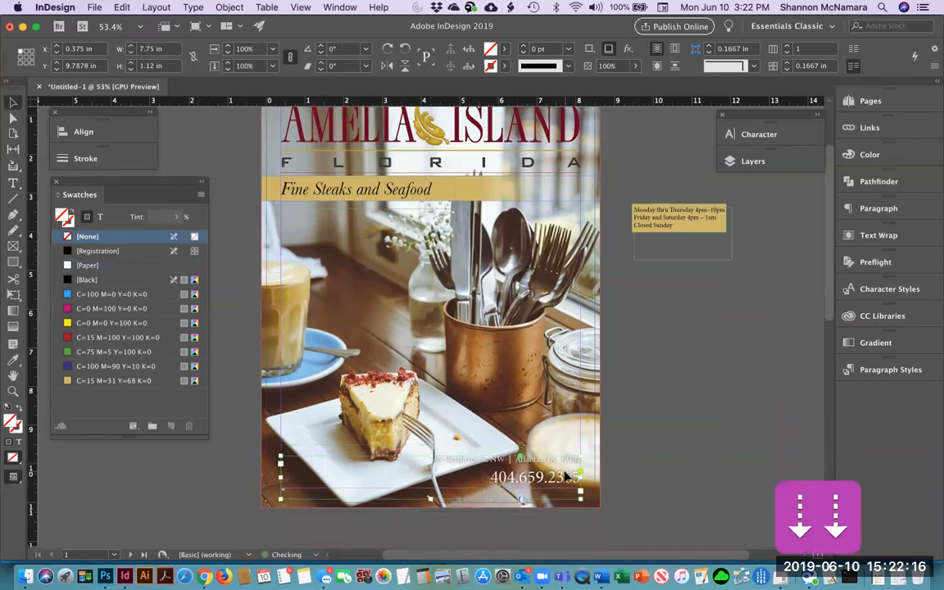
key(Down)
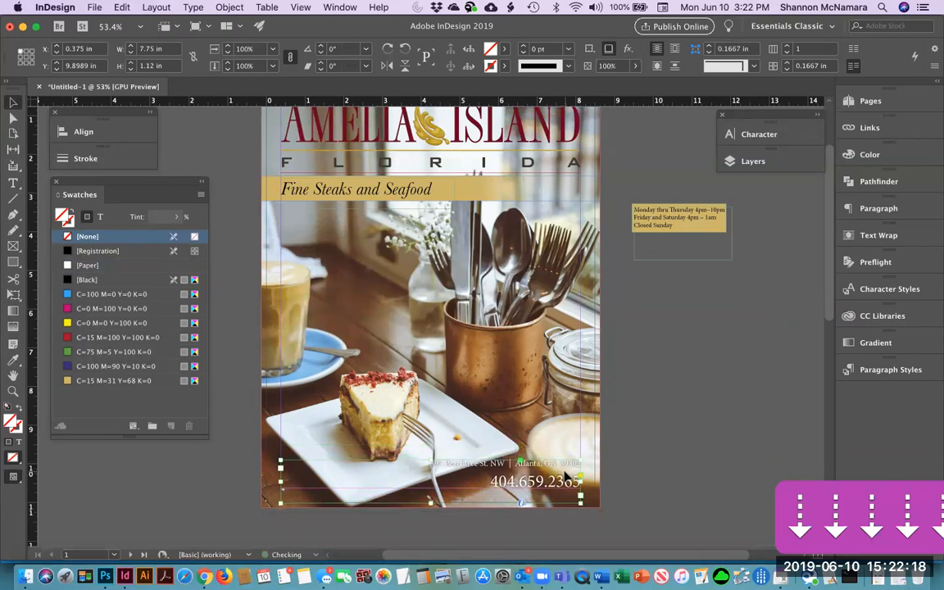
click(687, 452)
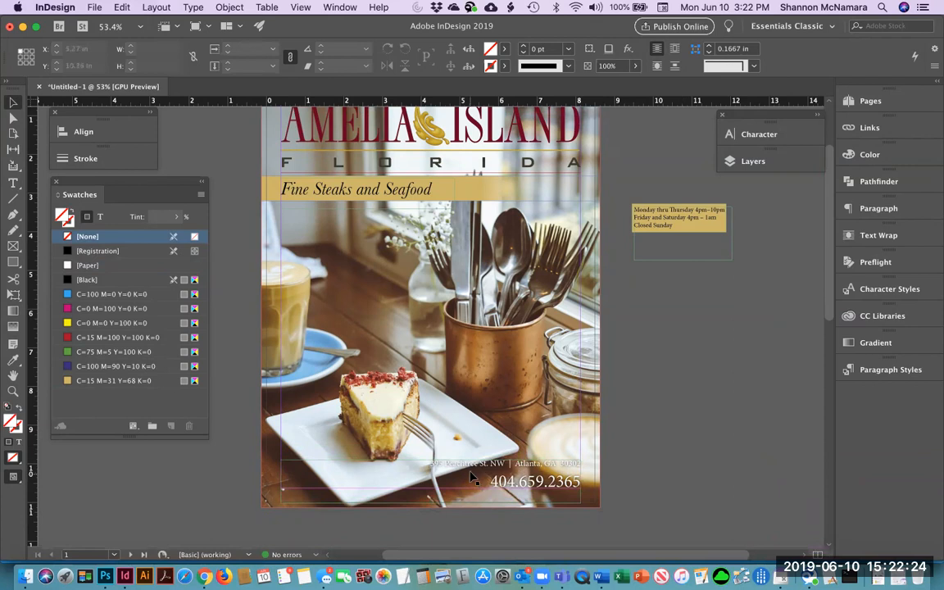
Bring the phone number up onto the address line with a space between them.
key(t)
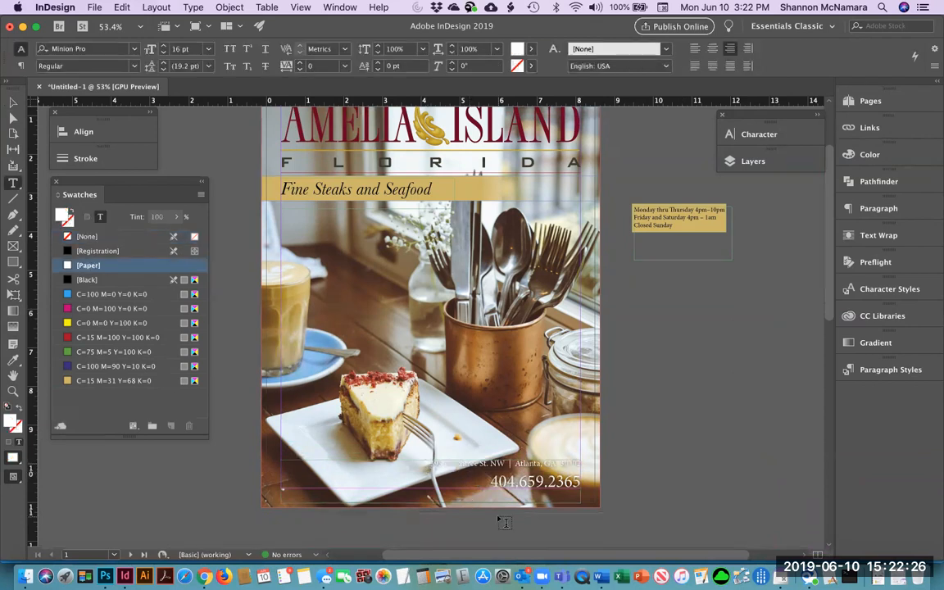
key(Down)
key(BackSpace)
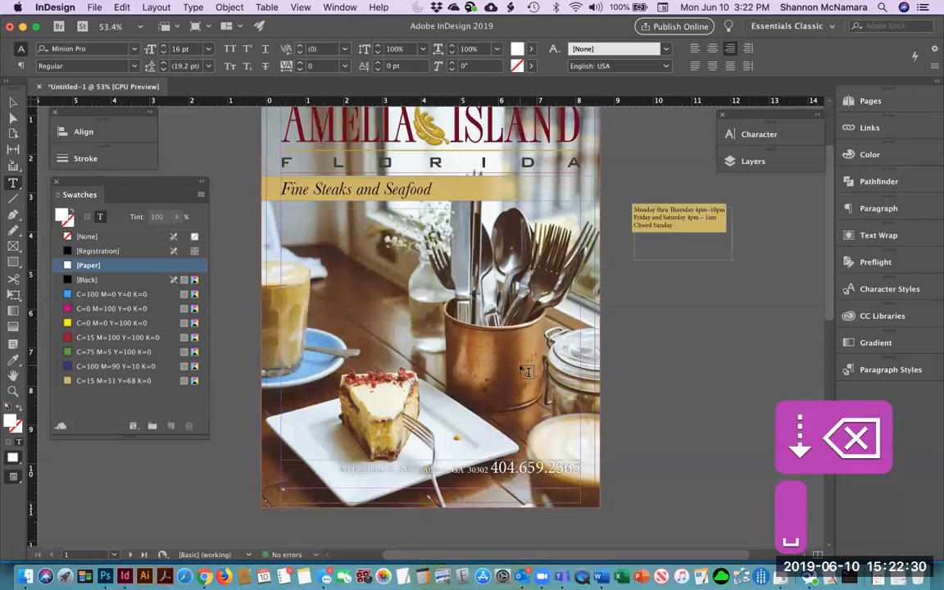
click(13, 104)
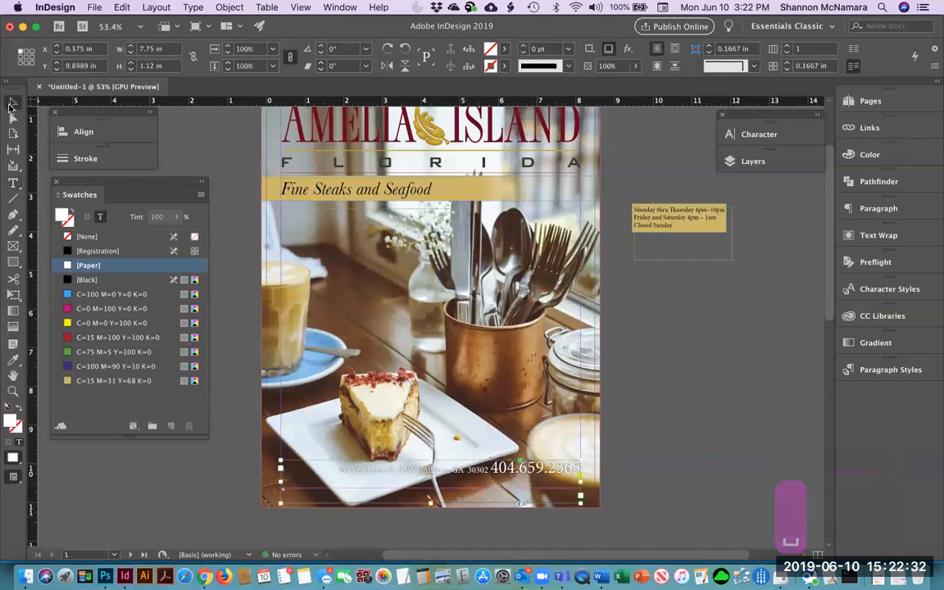
Nudge the address frame straight down to Y 10.1906 in.
key(Down)
key(Down)
key(Down)
key(Down)
key(Down)
key(Down)
key(Down)
key(Down)
key(Down)
key(Down)
key(Down)
key(Down)
key(Down)
key(Down)
key(Down)
key(Down)
key(Down)
key(Down)
key(Down)
key(Down)
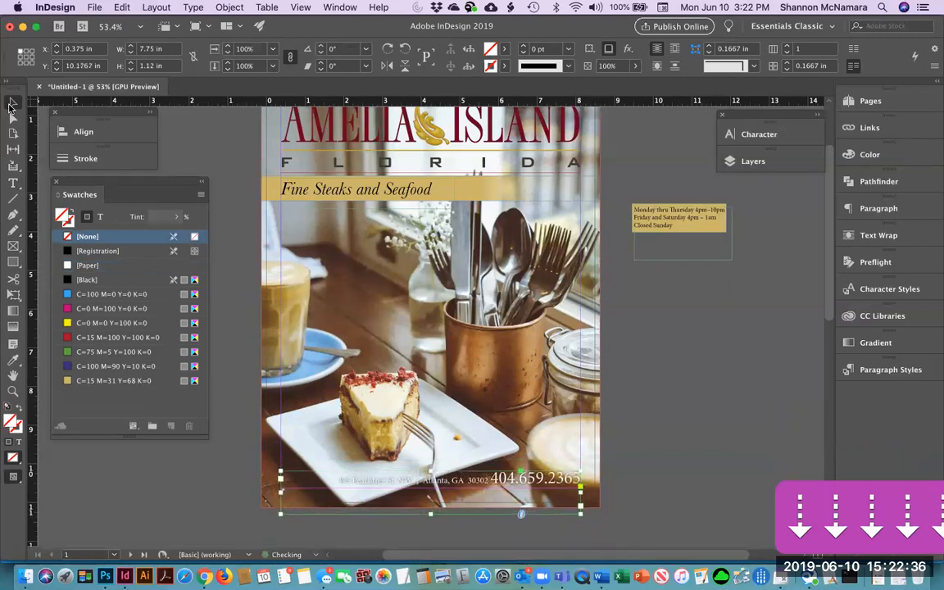
key(Down)
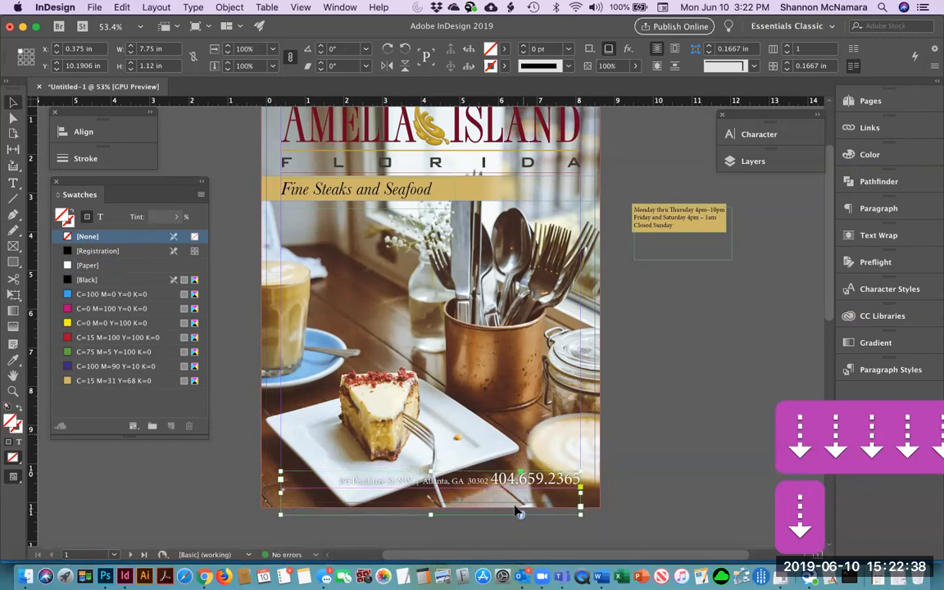
Insert extra spaces between the ZIP code and the phone number.
double_click(493, 482)
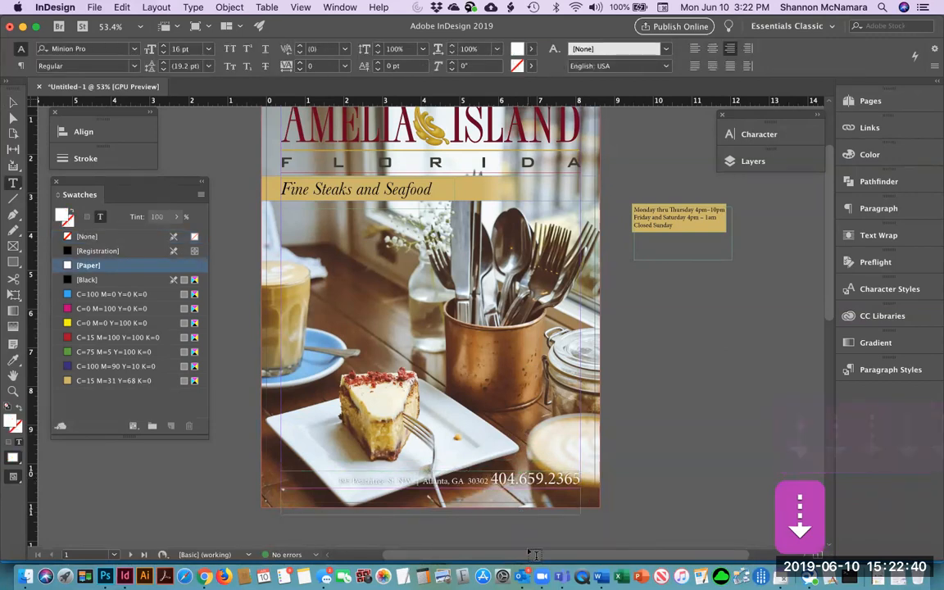
key(Left)
key(Left)
key(Left)
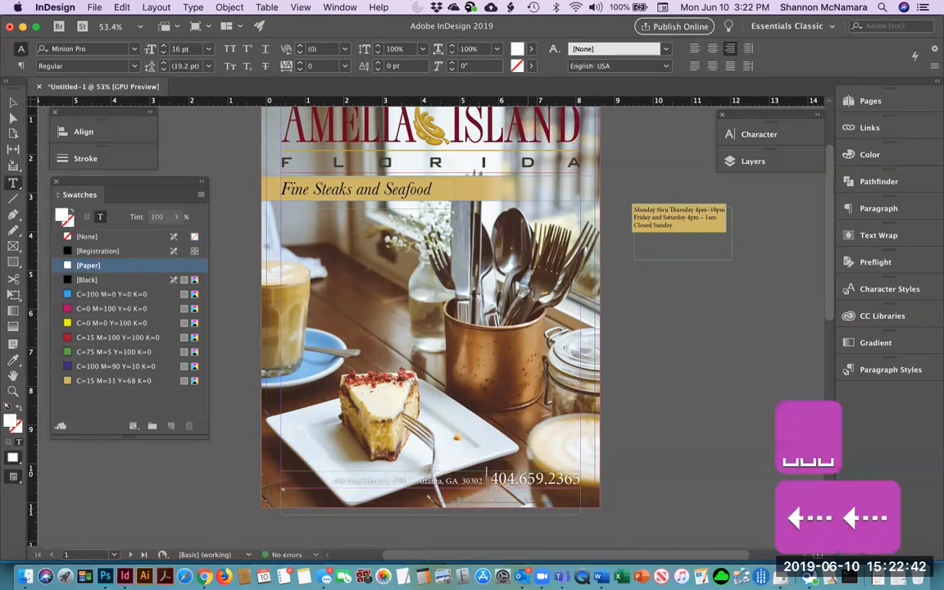
Enlarge the street and city part of the address line to 20 pt and deselect the frame.
key(shift+Home)
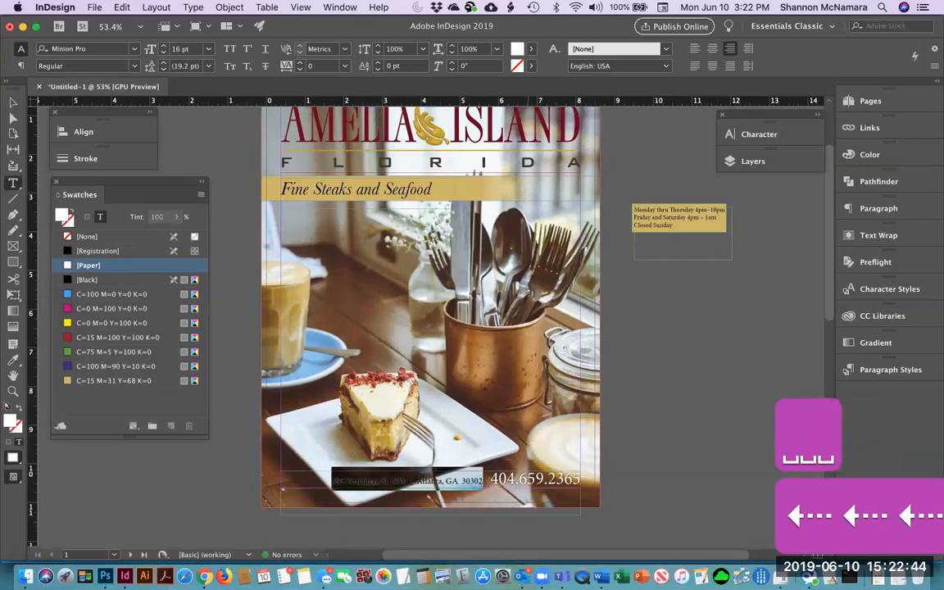
key(super+shift+period)
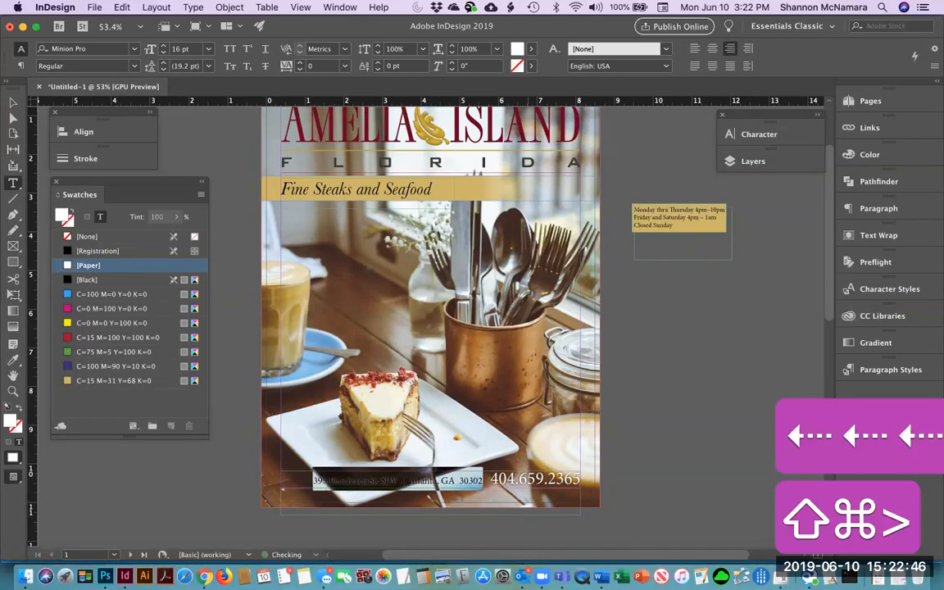
key(super+shift+period)
click(13, 102)
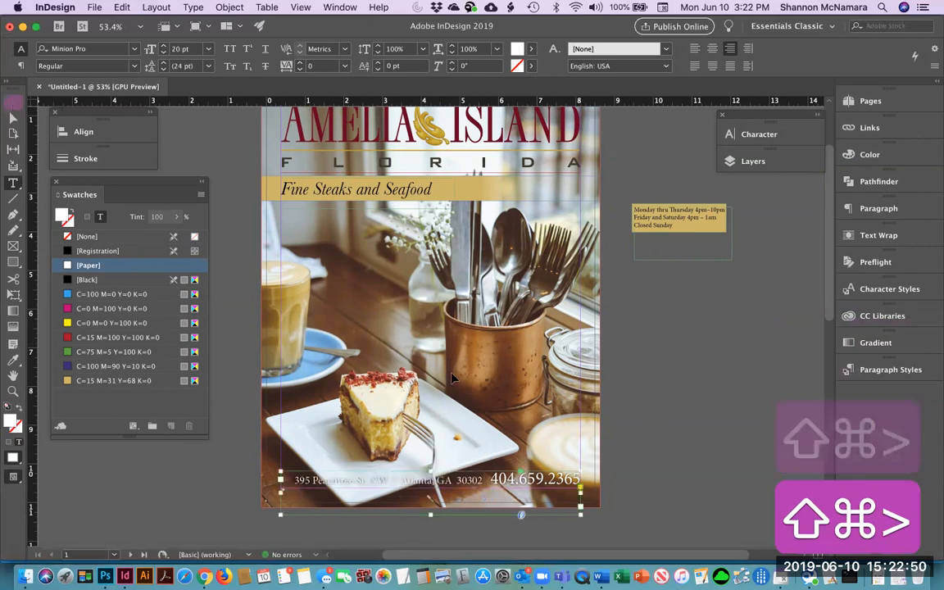
key(Escape)
click(616, 430)
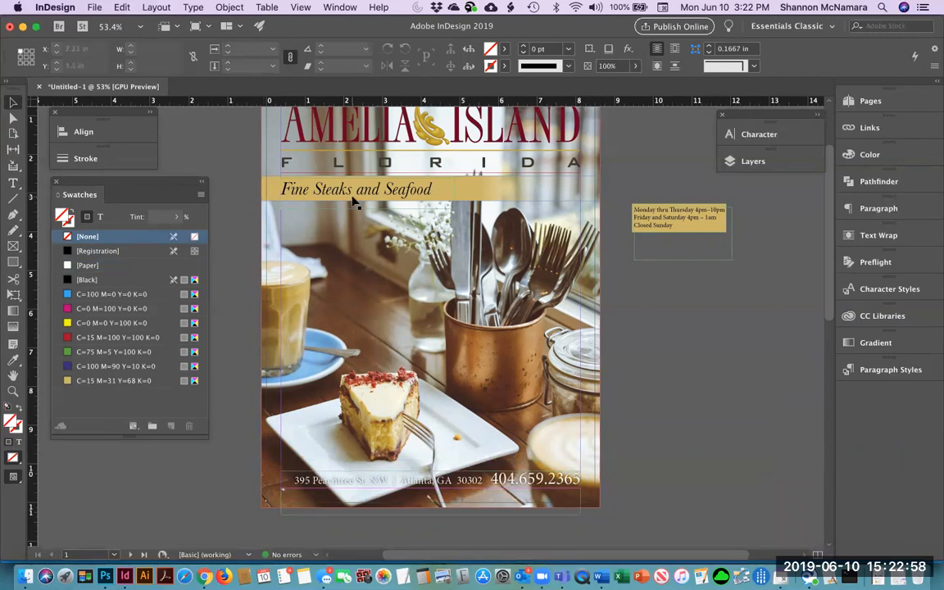
Unlock the Background layer and draw a black, strokeless rectangle on it, about 8.75 by 0.64 in, behind the address line across the full bleed width.
click(742, 160)
click(579, 201)
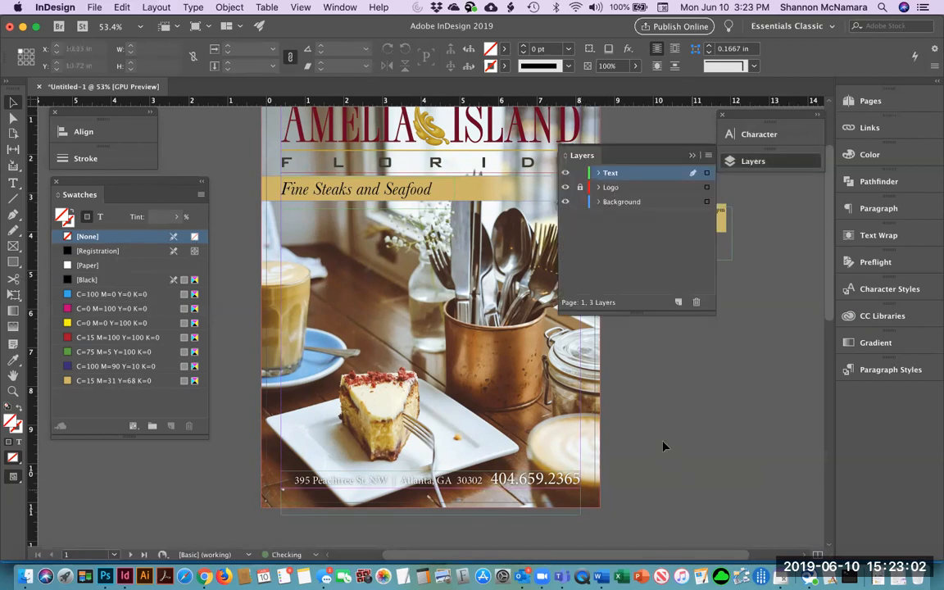
click(69, 279)
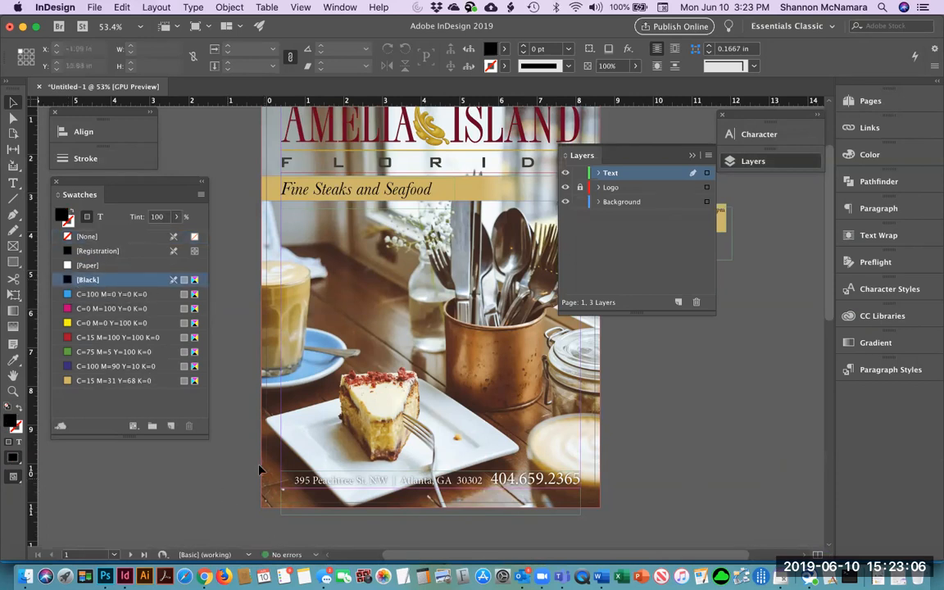
click(12, 260)
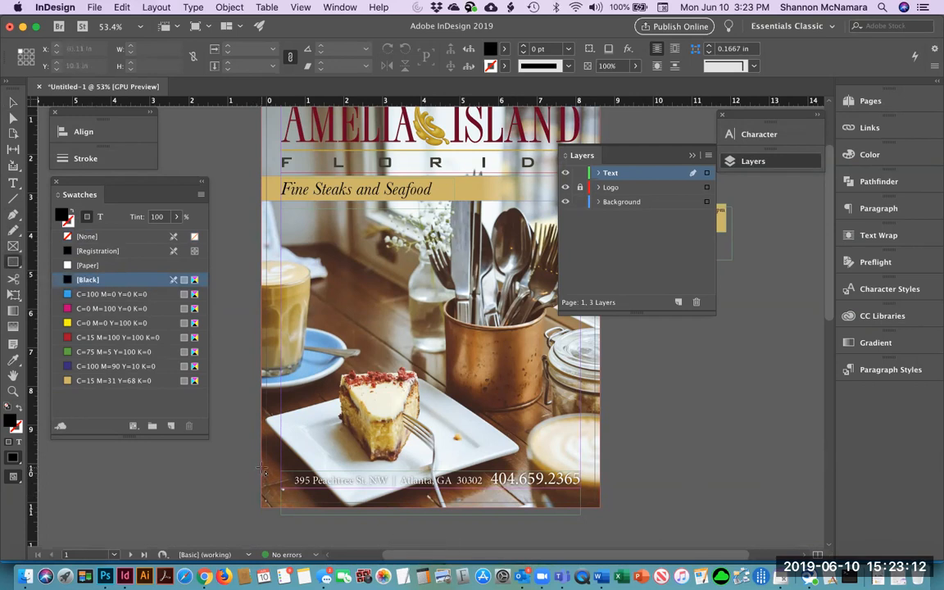
click(623, 202)
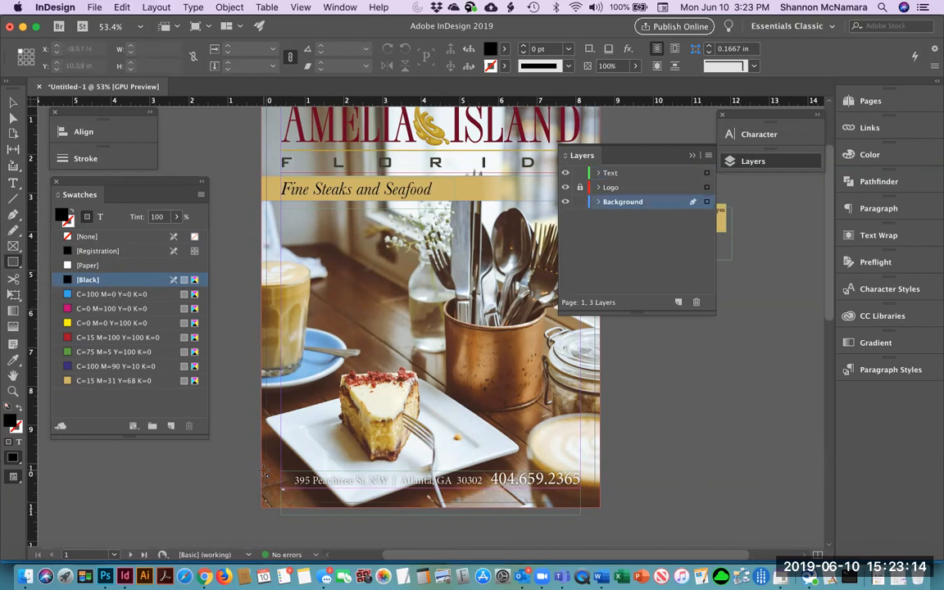
drag(261, 469, 600, 496)
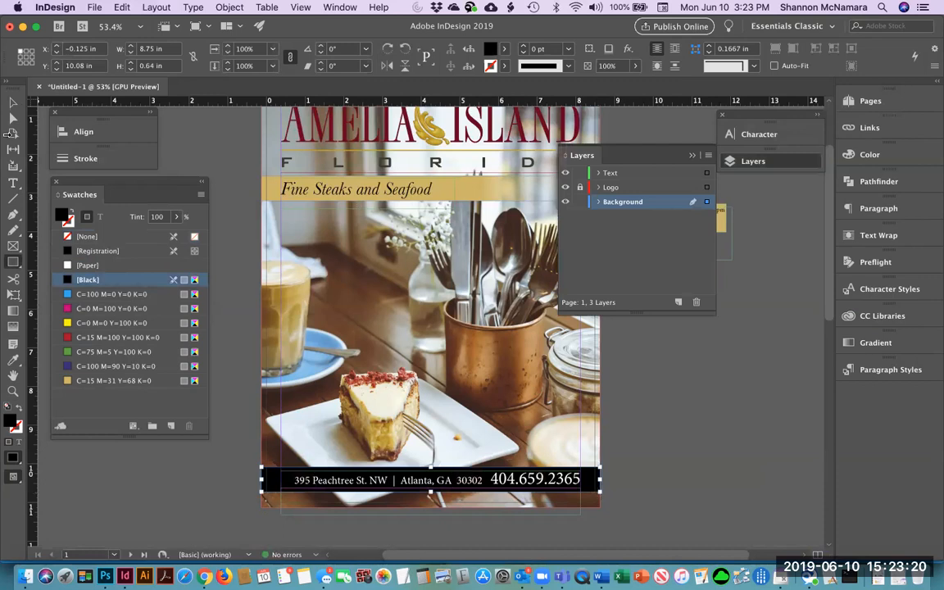
Switch the screen mode to Preview and nudge the address frame down to Y 10.2044 in.
click(13, 102)
click(634, 434)
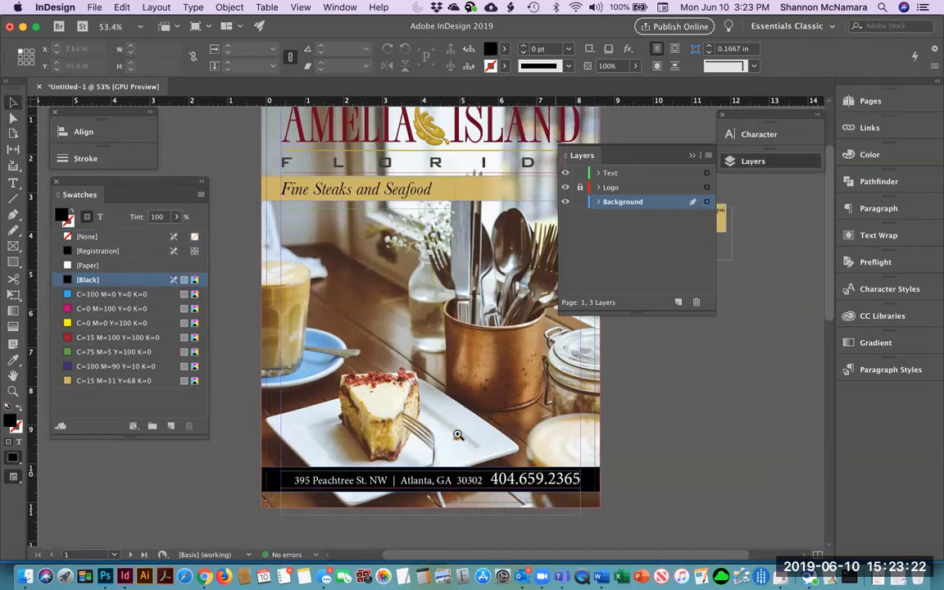
key(z)
drag(486, 457, 537, 506)
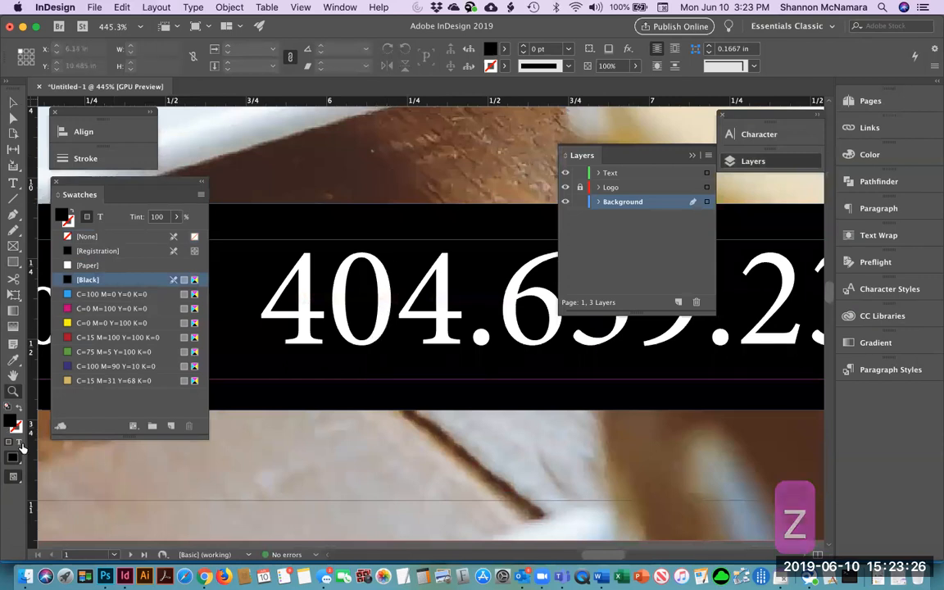
click(13, 476)
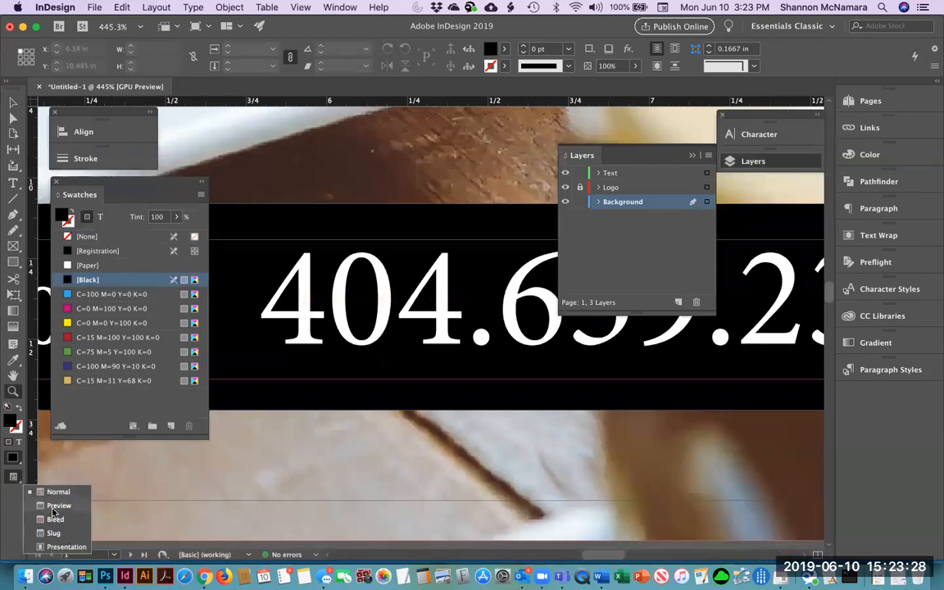
click(52, 508)
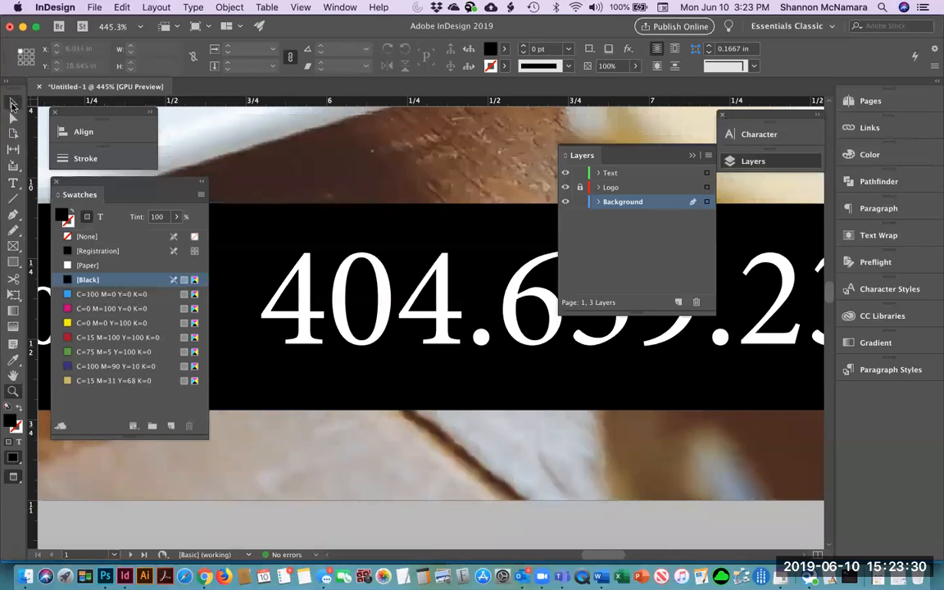
click(402, 314)
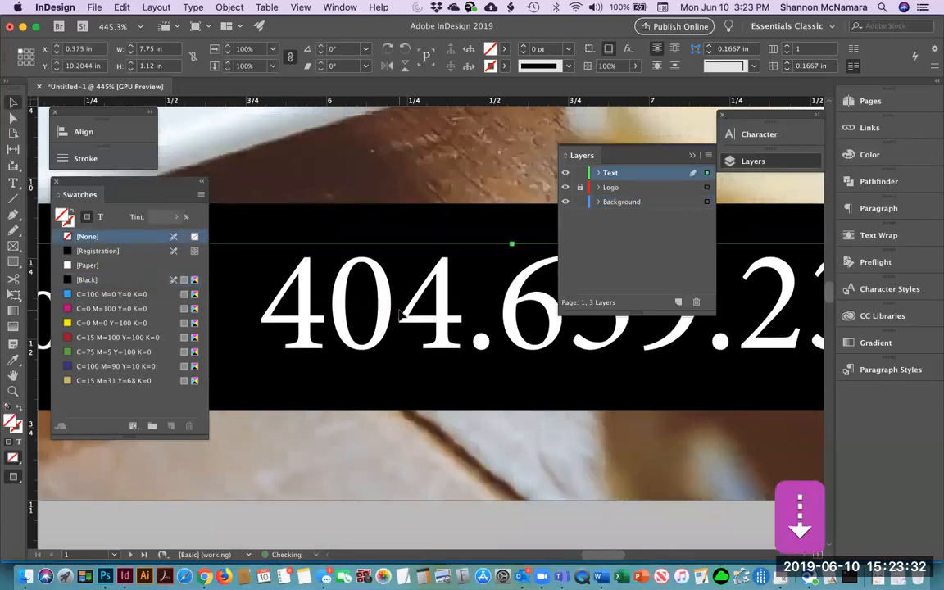
key(super+0)
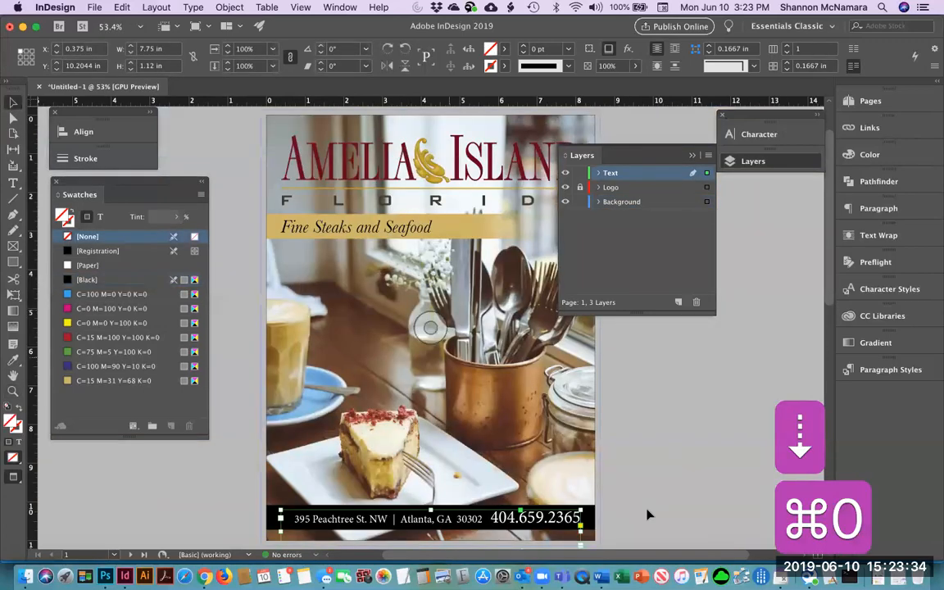
Apply a 1.5 pt baseline shift to the street, city and ZIP part of the address line, leaving out the phone number.
key(z)
drag(272, 492, 543, 542)
key(space)
drag(454, 416, 371, 462)
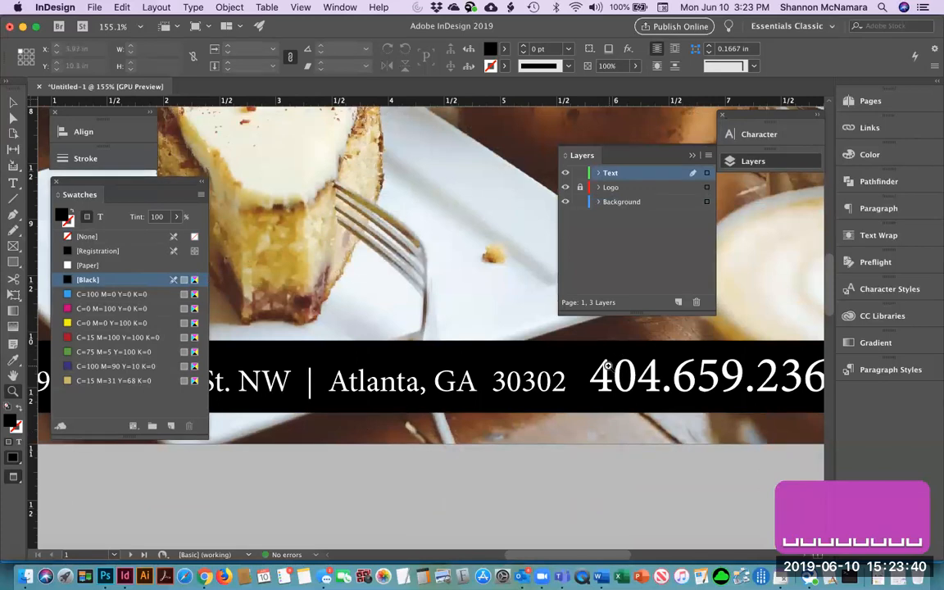
key(t)
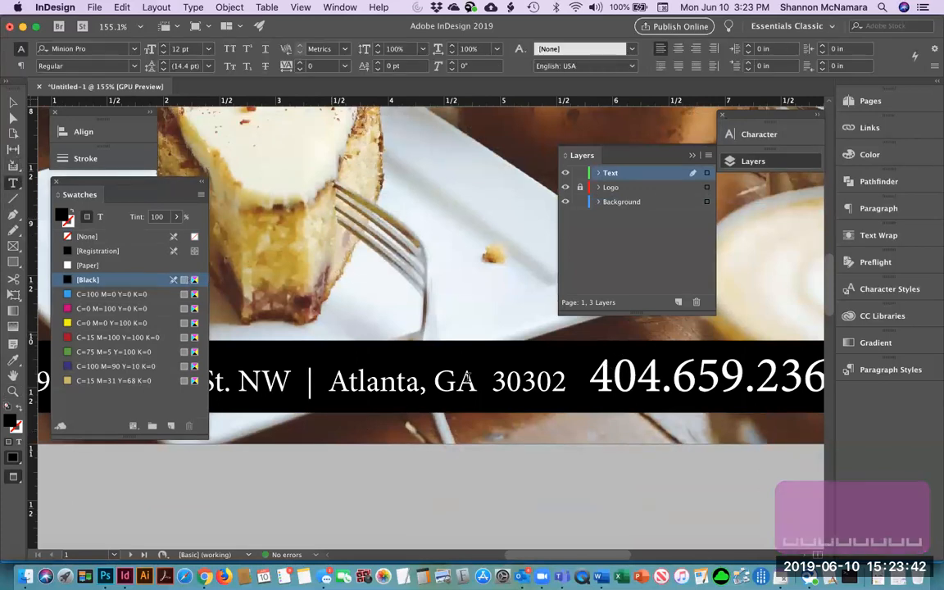
click(590, 375)
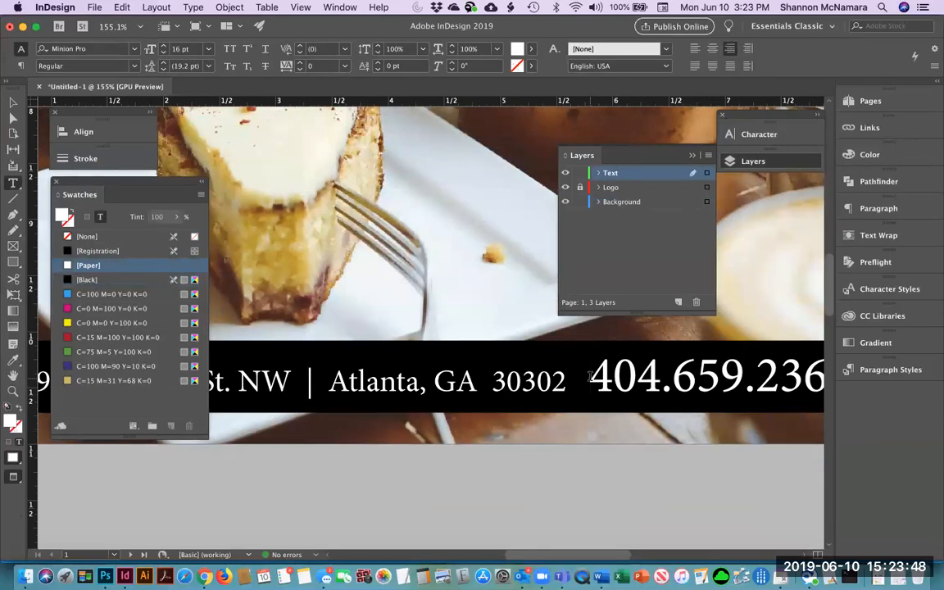
key(shift+Home)
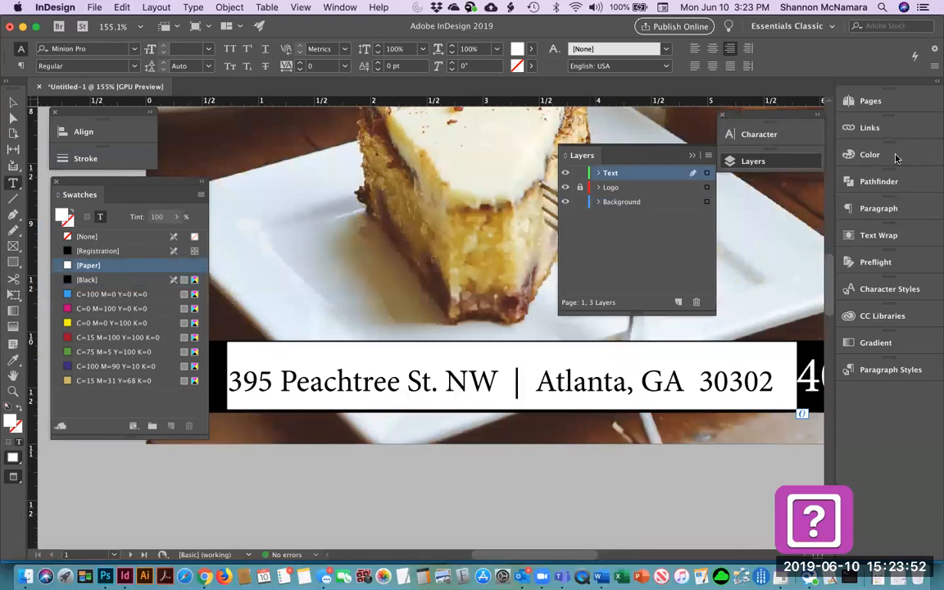
click(762, 135)
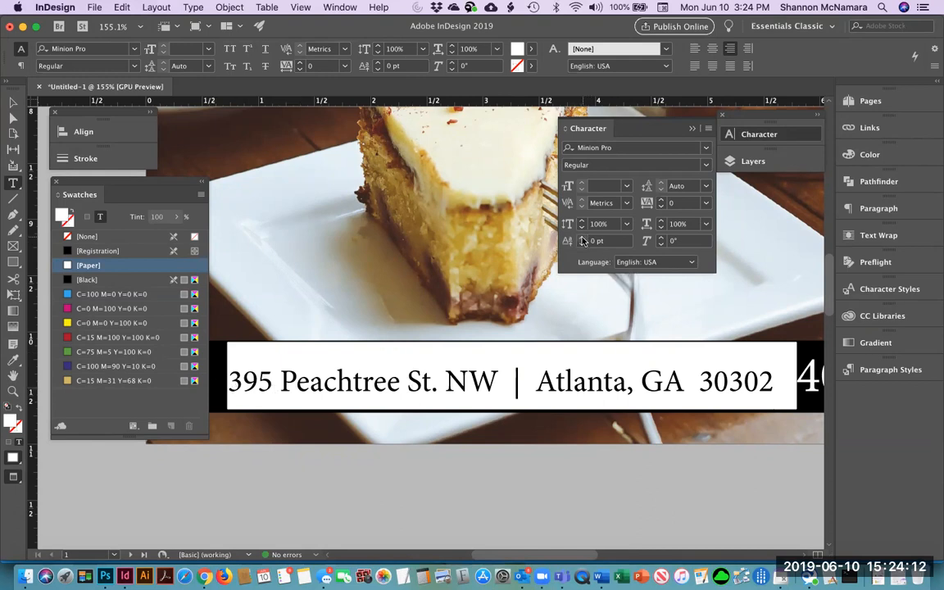
click(583, 239)
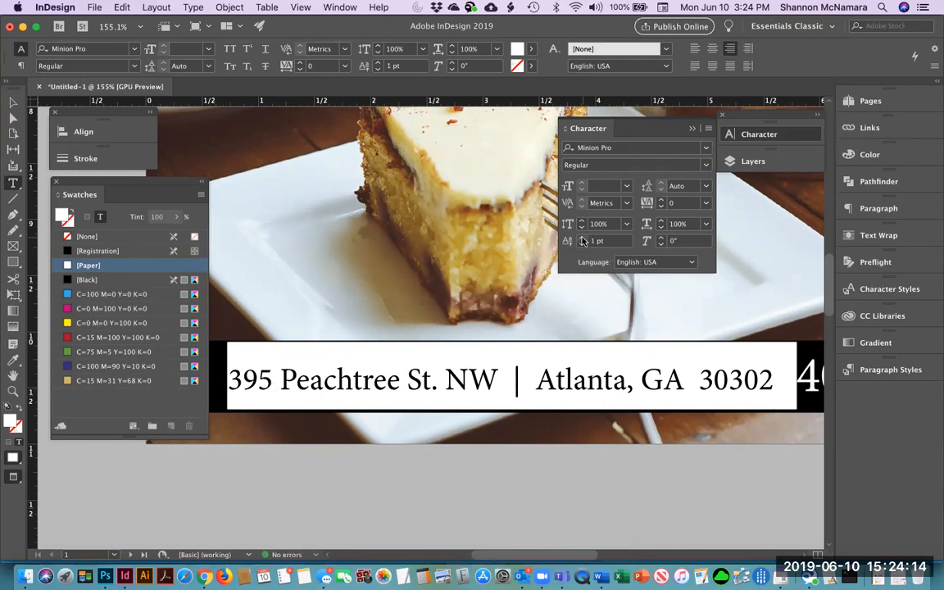
click(593, 240)
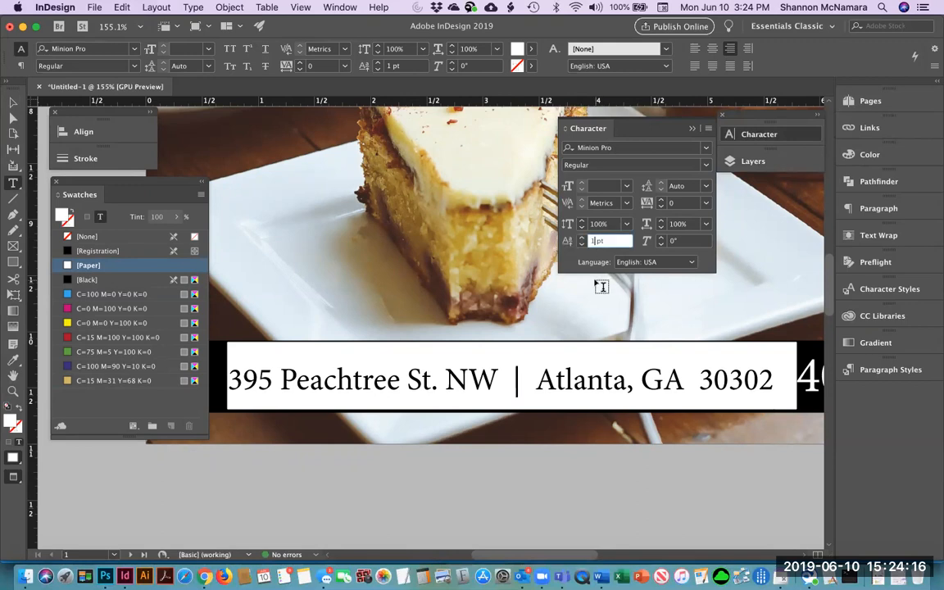
text(.5)
key(Return)
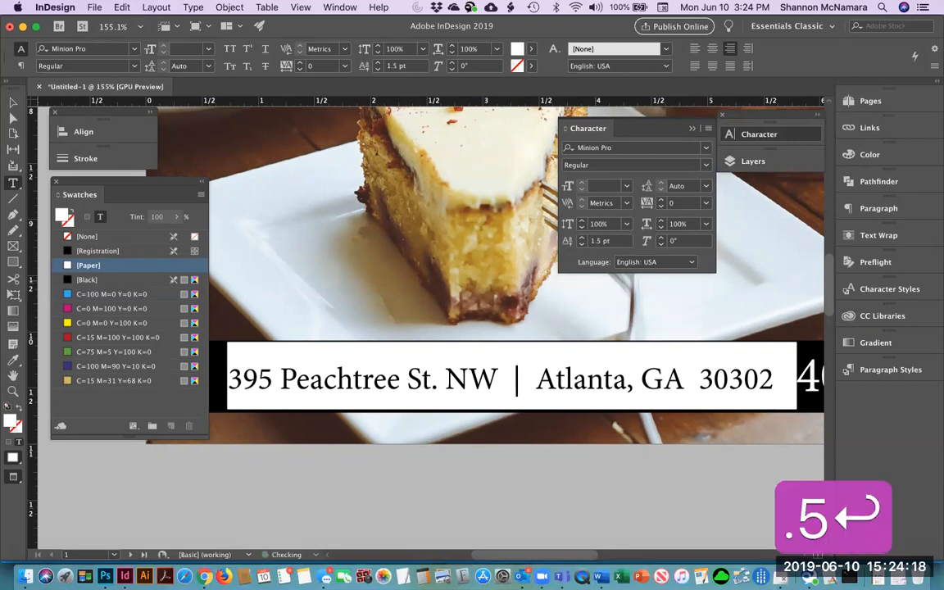
click(13, 101)
click(565, 523)
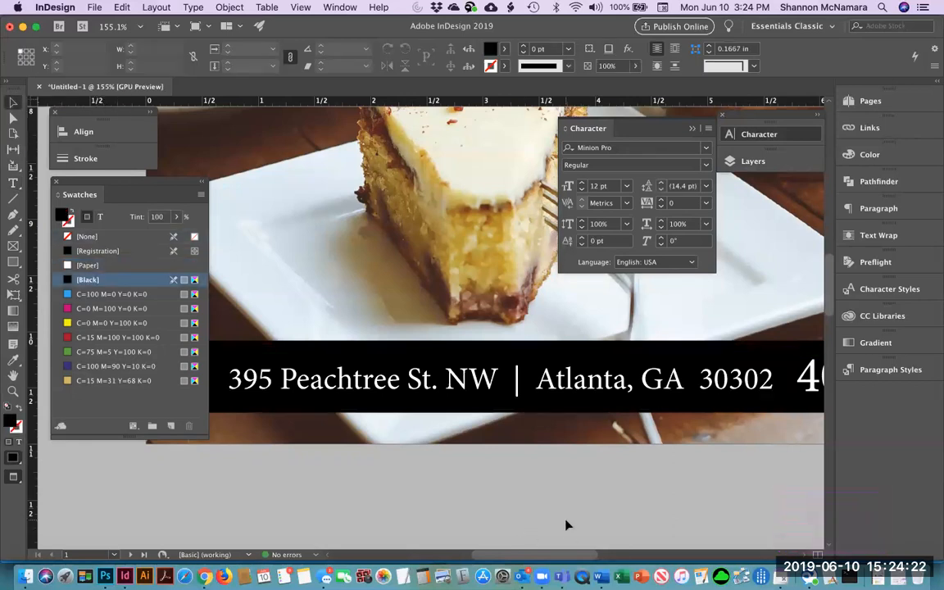
key(cmd+0)
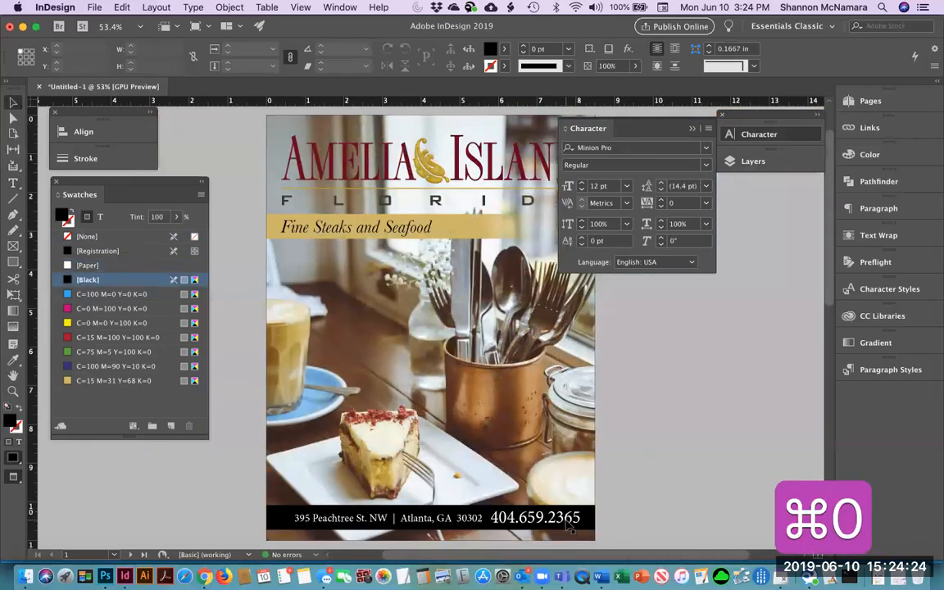
Center the whole address and phone line within its text frame and deselect it.
click(571, 527)
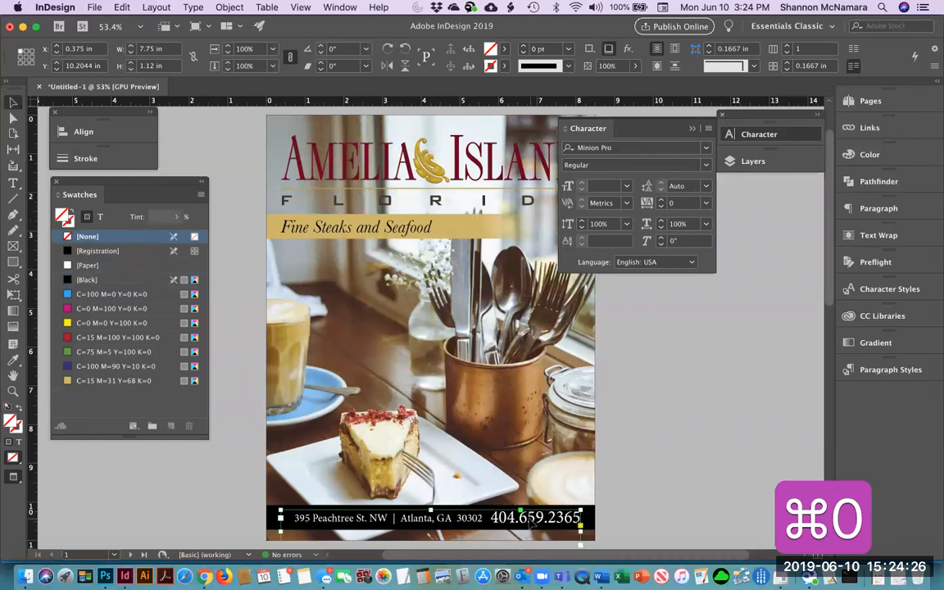
double_click(531, 523)
key(cmd+a)
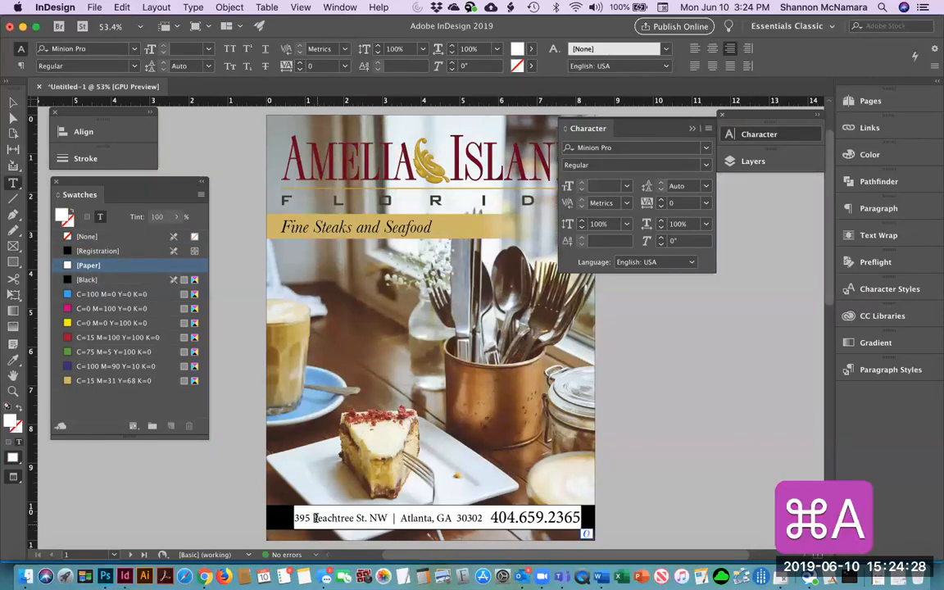
click(712, 50)
key(Escape)
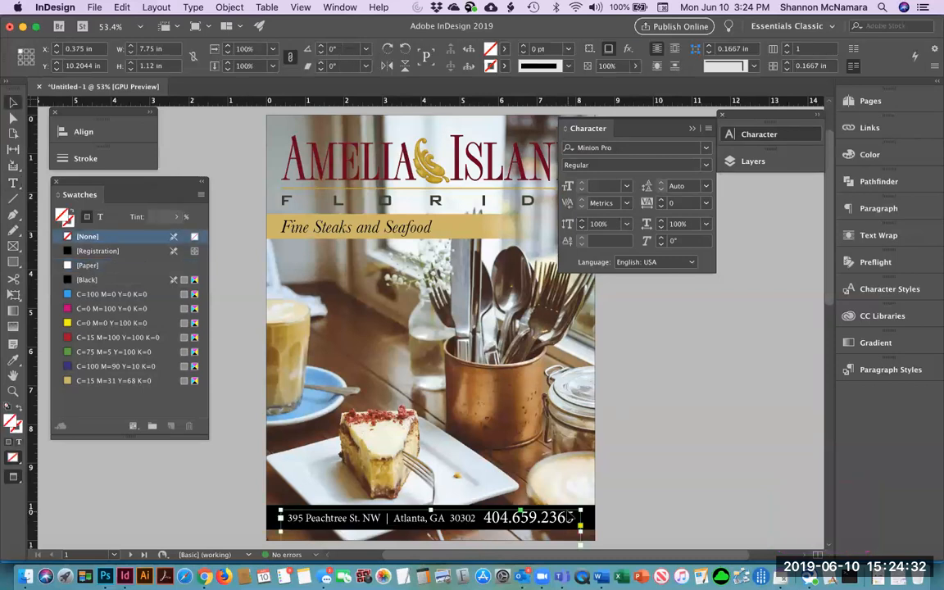
click(654, 509)
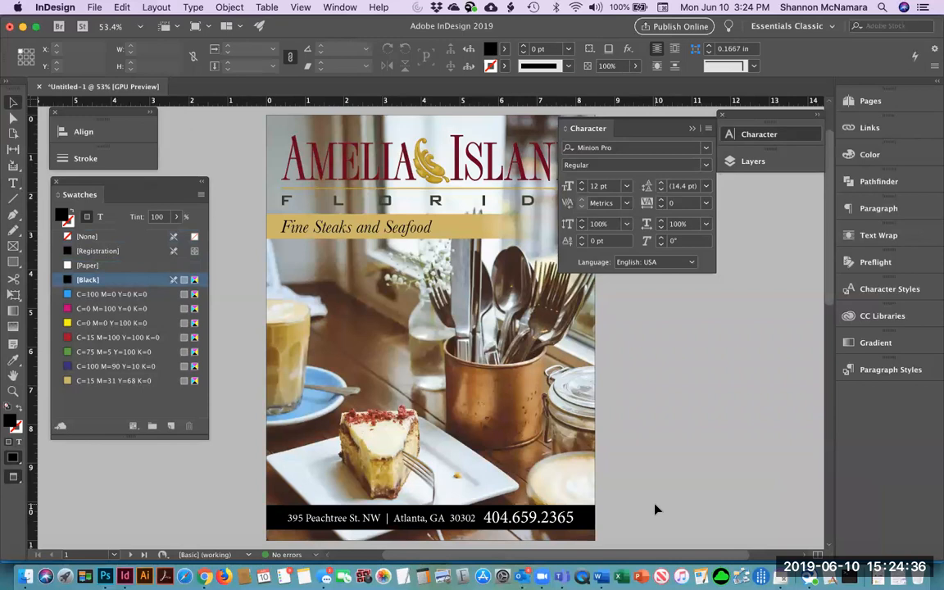
Return to the Normal screen mode and delete the tan rectangle behind the opening-hours text on the pasteboard.
key(w)
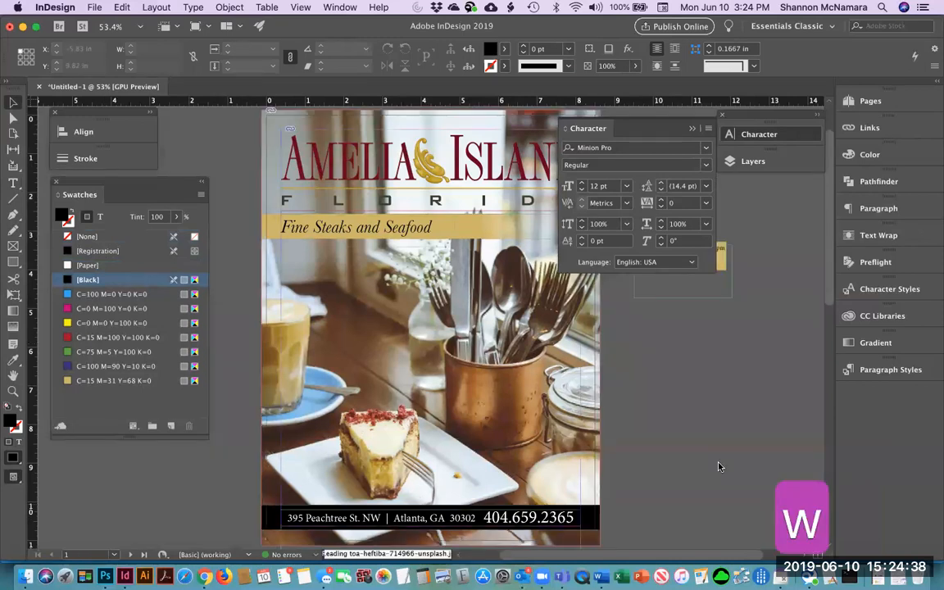
click(708, 447)
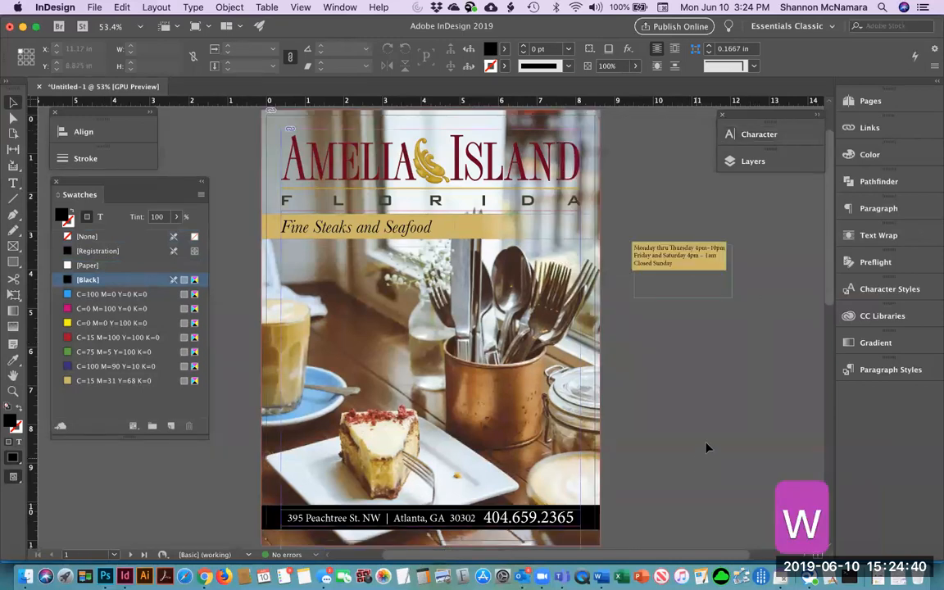
click(687, 246)
key(BackSpace)
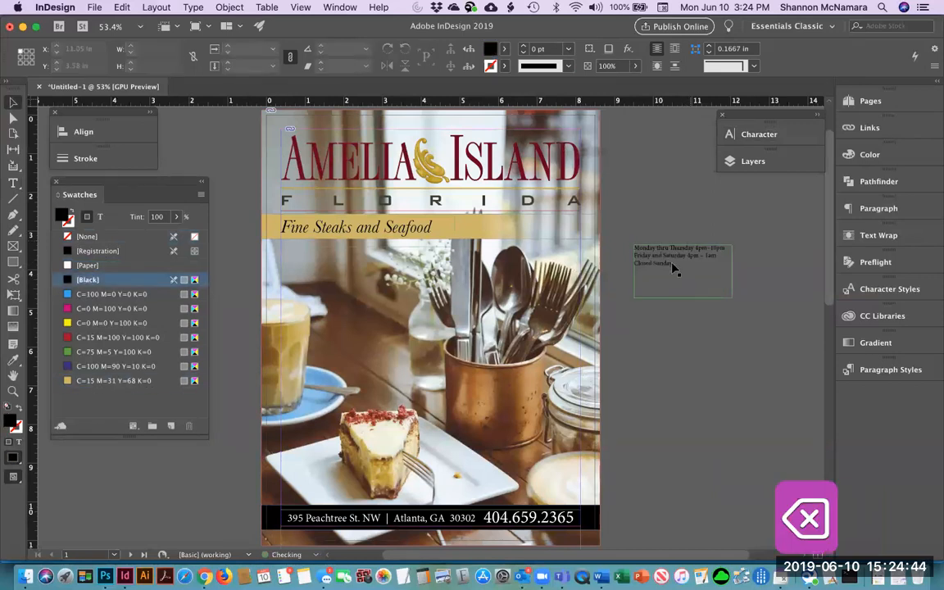
Move the opening-hours frame onto the tan tagline bar at X 4.865 in, Y 2.6017 in, and widen it to 3.26 in.
drag(648, 266, 345, 267)
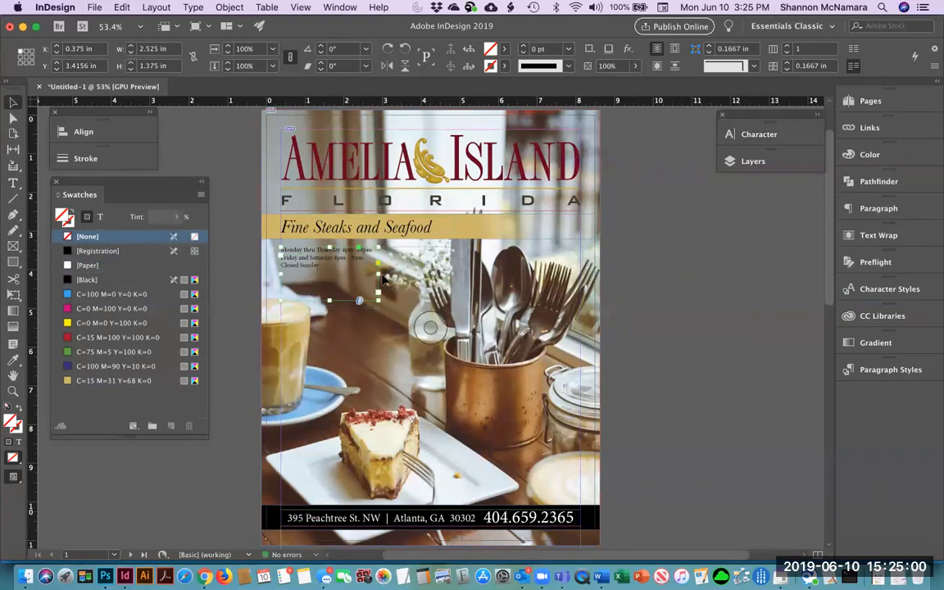
drag(322, 262, 494, 232)
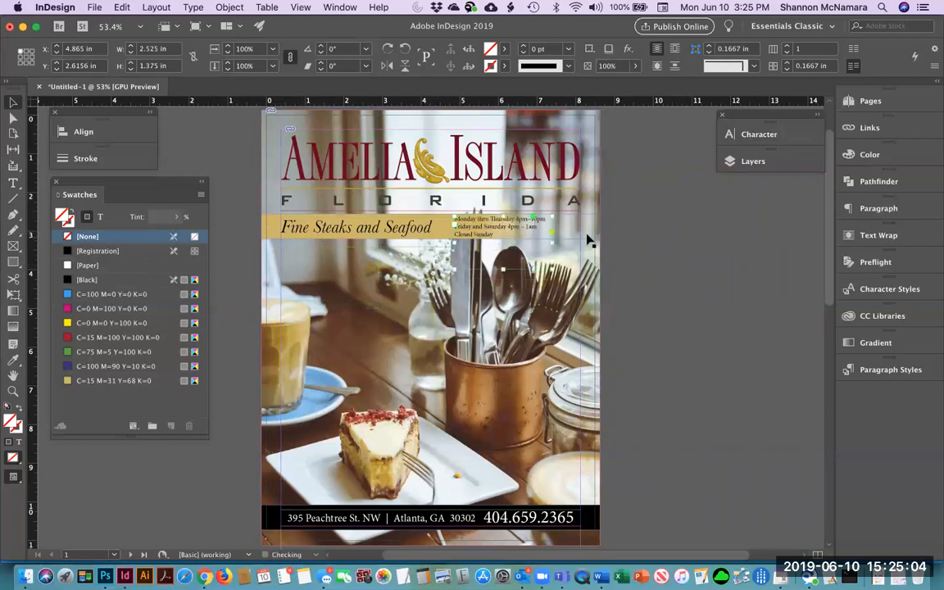
drag(550, 241, 580, 244)
key(Up)
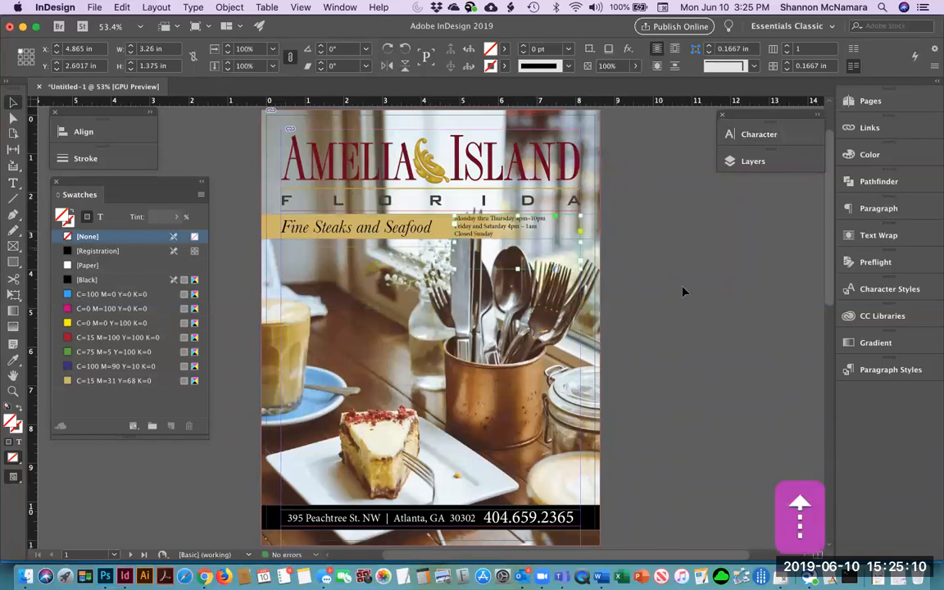
click(681, 291)
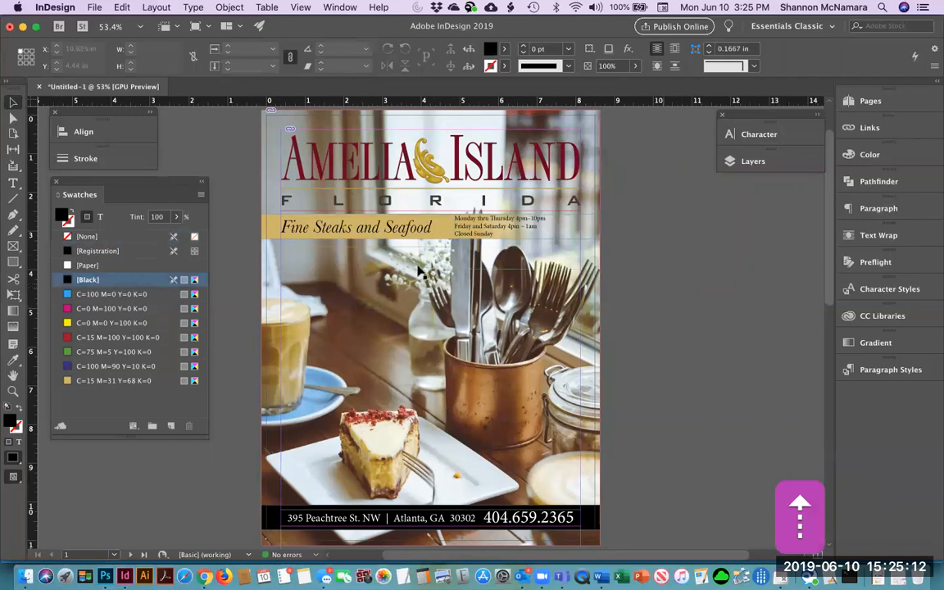
Narrow the opening-hours frame to 2.635 in and shift it right along the tan bar to X 5.5833 in.
click(487, 236)
drag(540, 249, 550, 250)
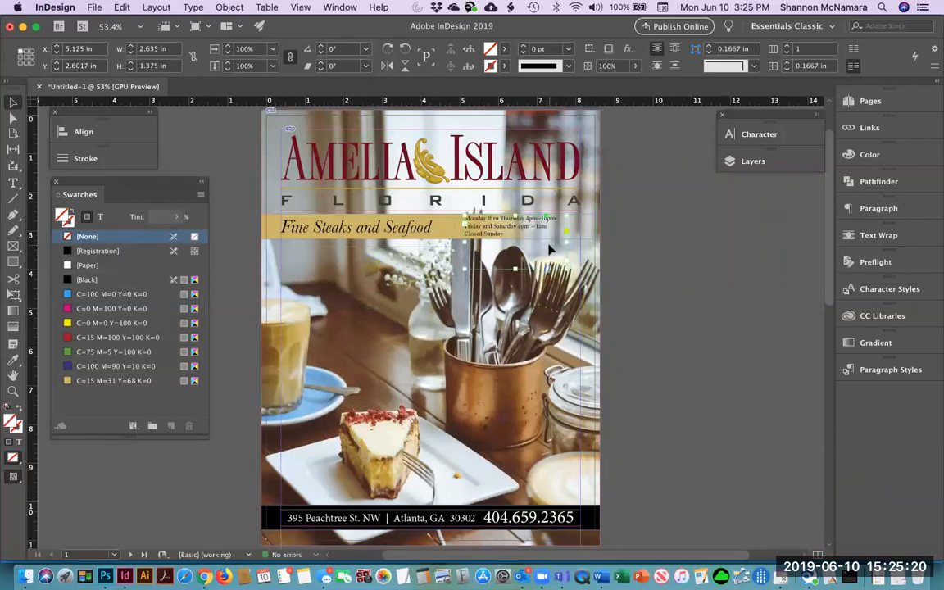
key(Right)
key(Right)
key(Right)
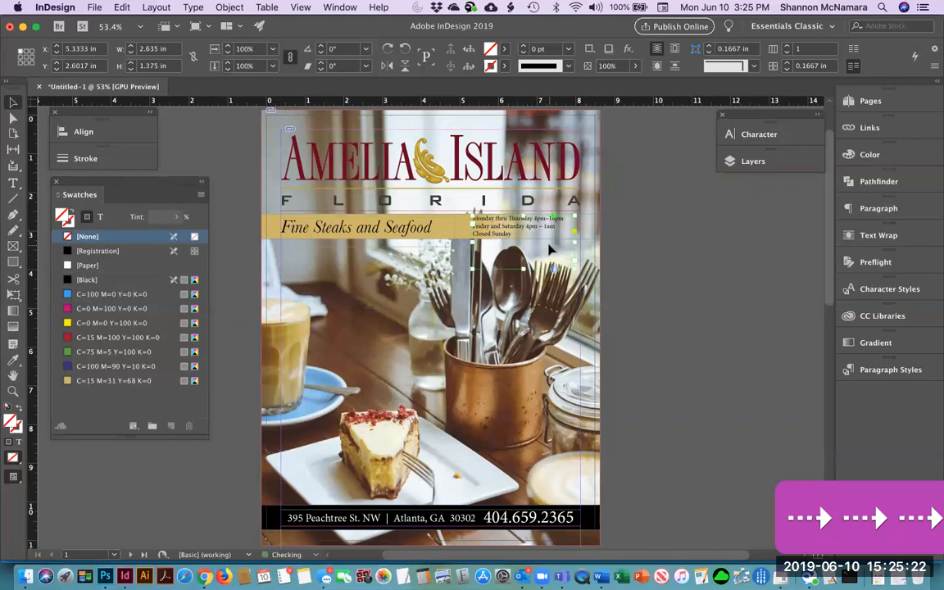
key(Right)
key(Right)
key(Right)
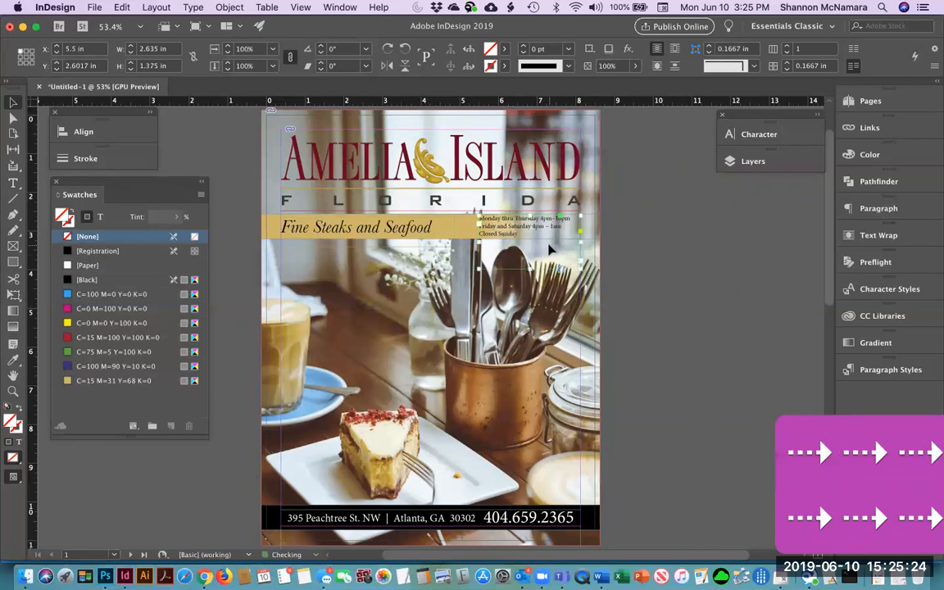
key(Right)
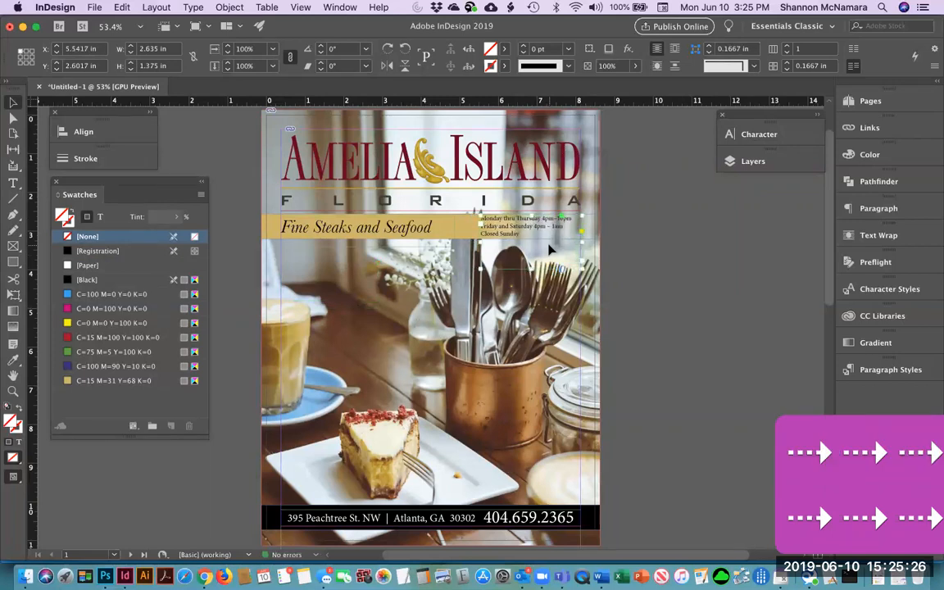
key(Right)
key(Right)
key(Right)
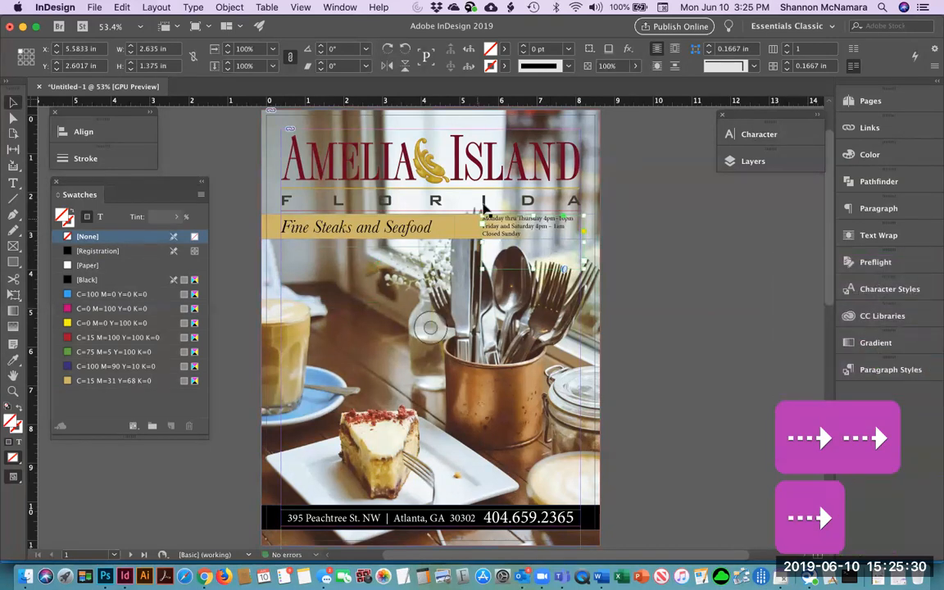
click(677, 260)
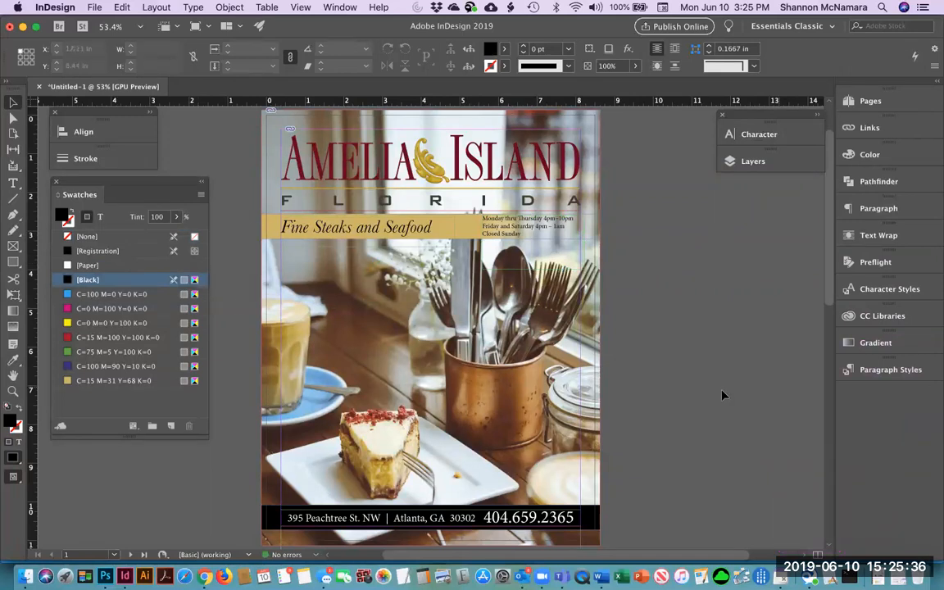
Start saving the document and set its location to the MY ASSIGNMENT folder under Mod 6-DES105, DES105, Week 1, assignment_instructor.
key(super+s)
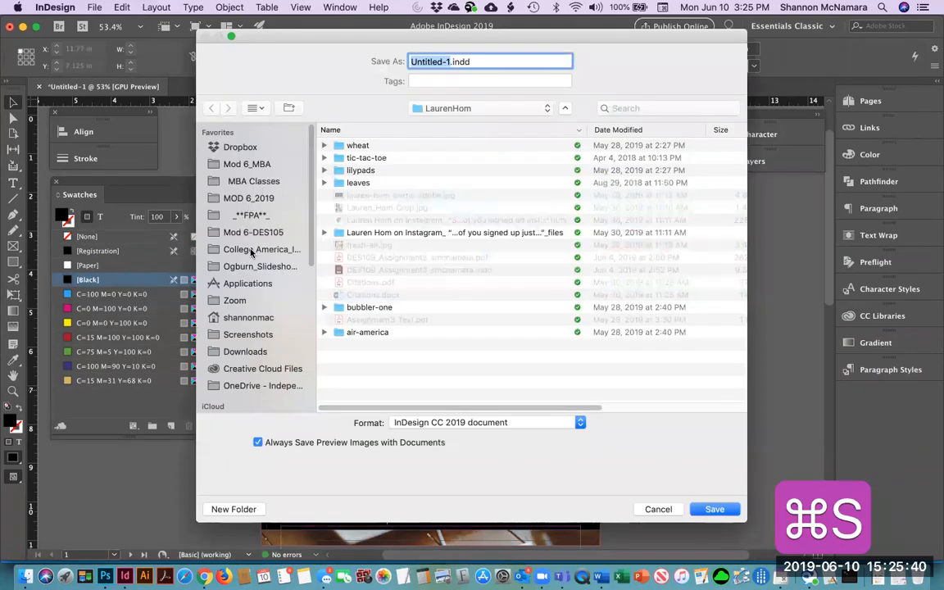
click(255, 234)
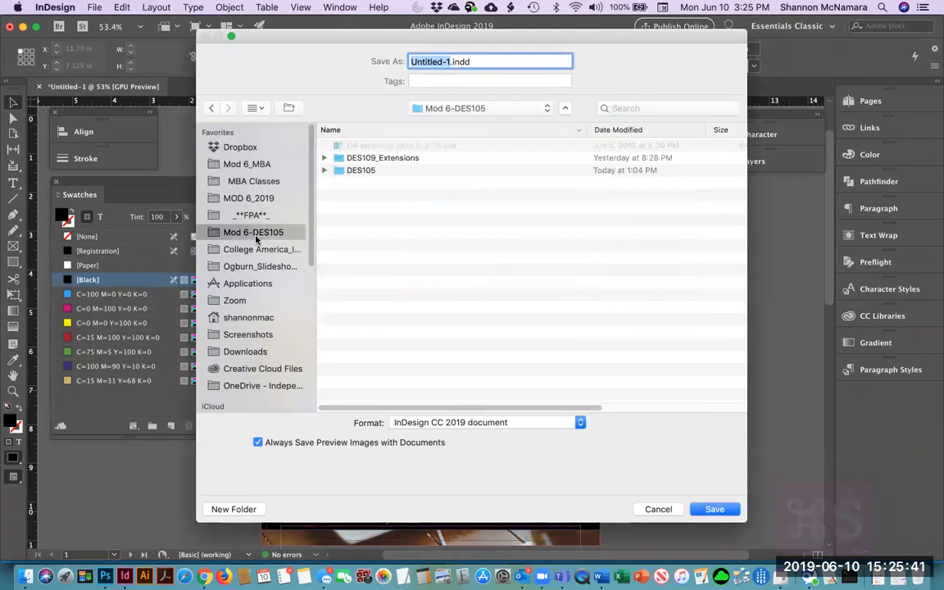
double_click(369, 170)
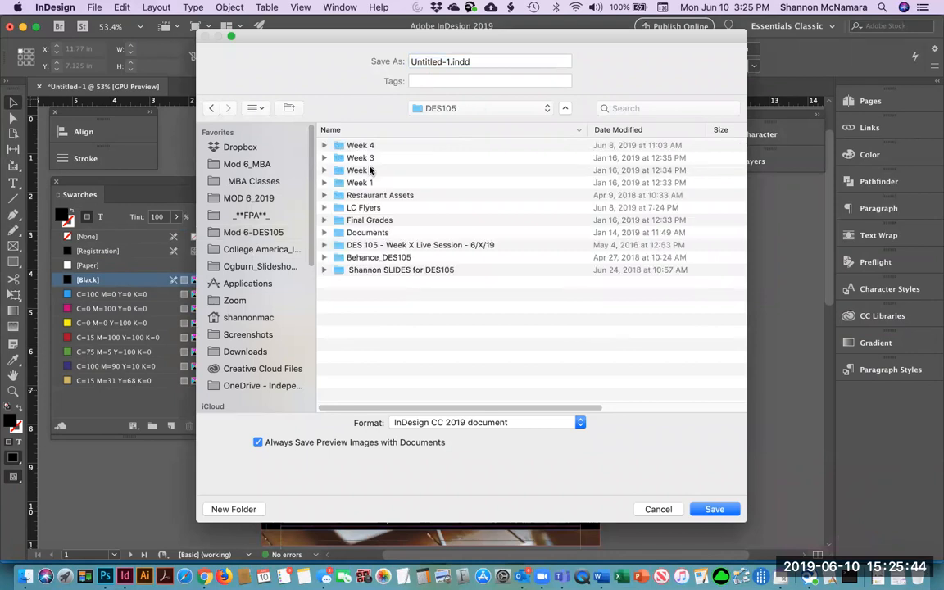
double_click(360, 183)
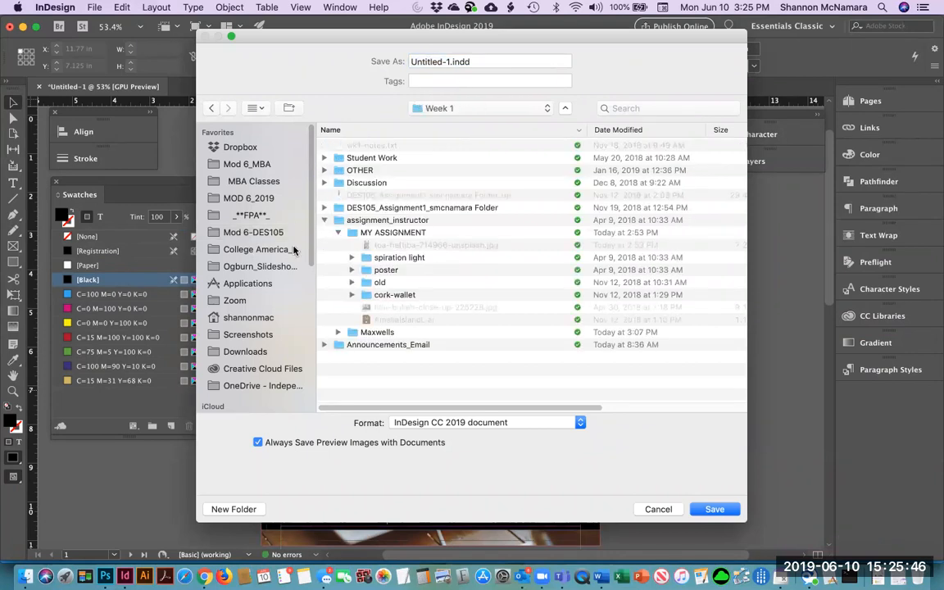
double_click(381, 233)
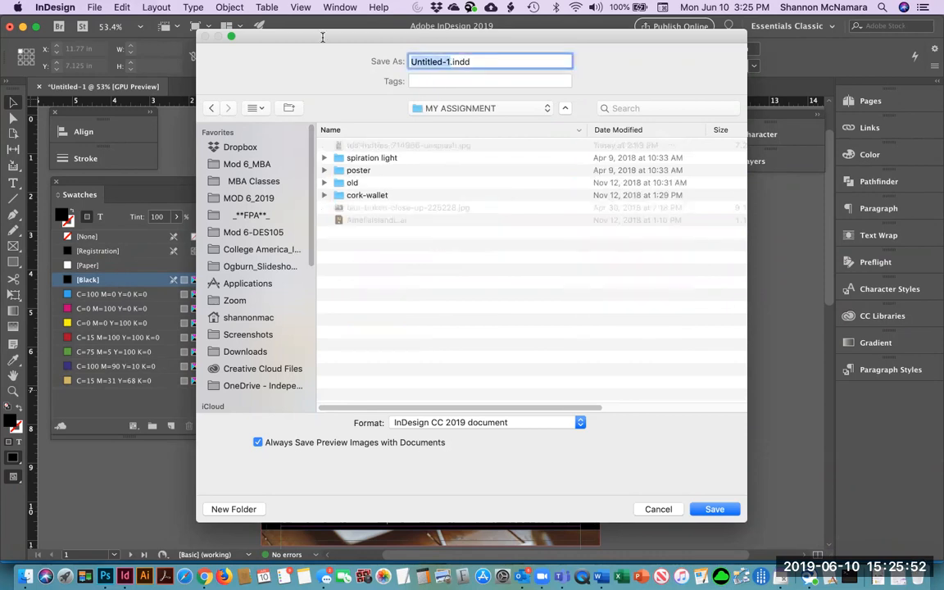
Switch to Chrome and copy the name DES105_Assignment1_YourLastName, without the .zip extension, from the Week 1 assignment instructions.
key(super+Tab)
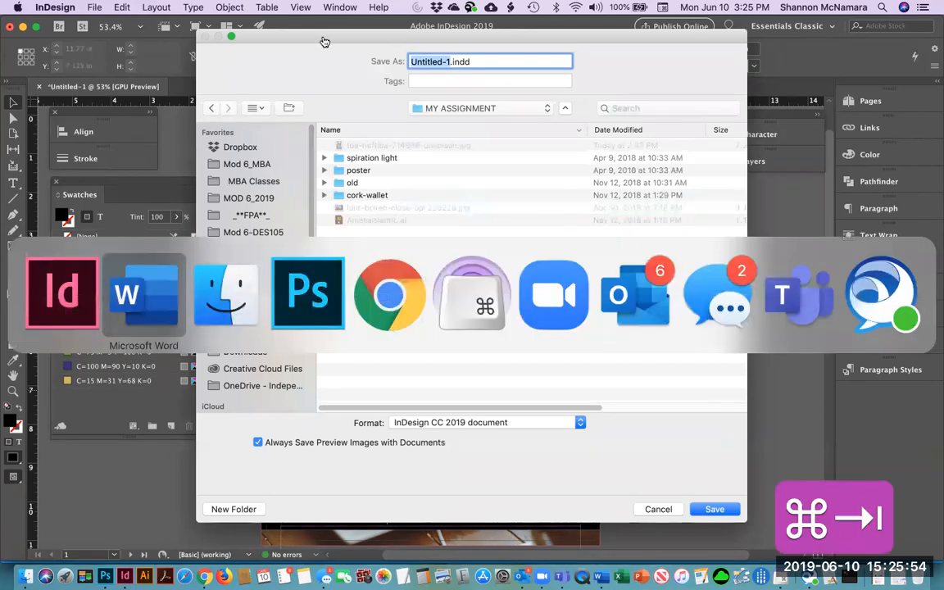
key(super+Tab)
key(super+Tab)
key(super+Tab)
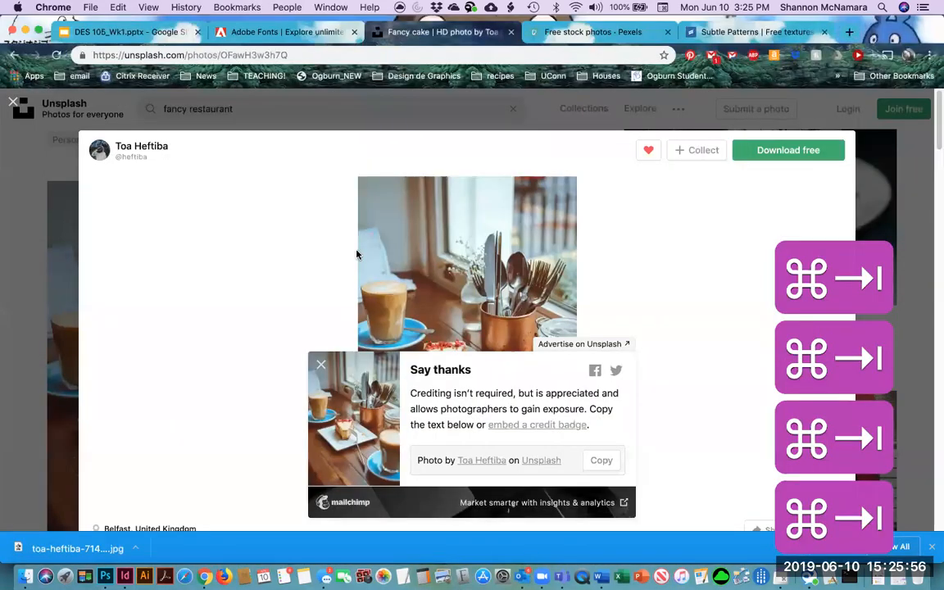
key(super+grave)
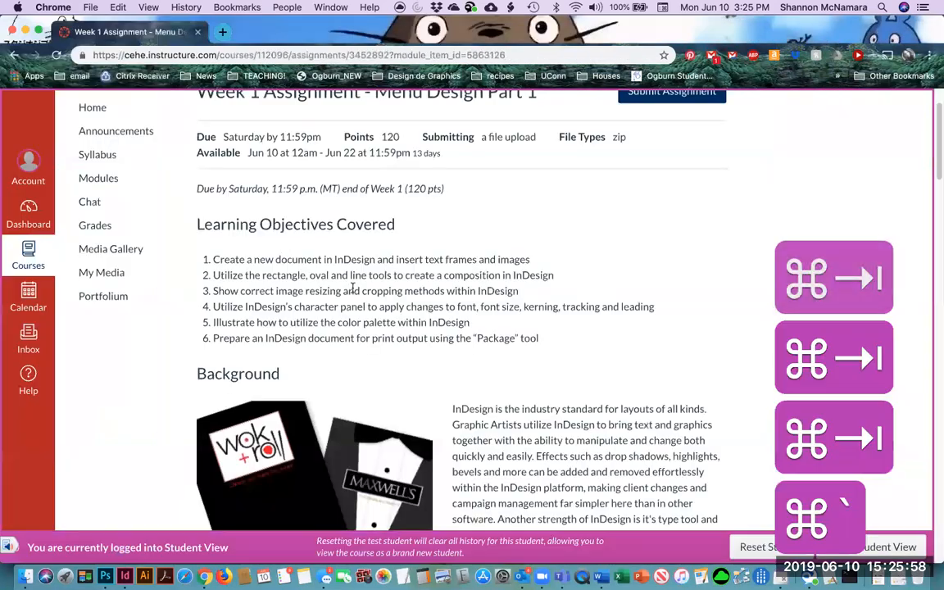
scroll(582, 396, down, 10)
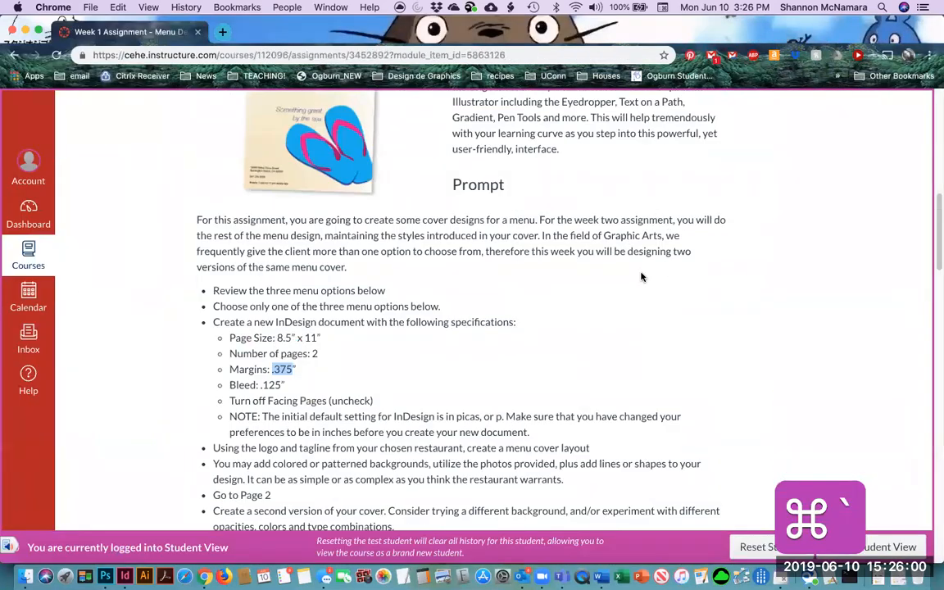
scroll(642, 277, down, 15)
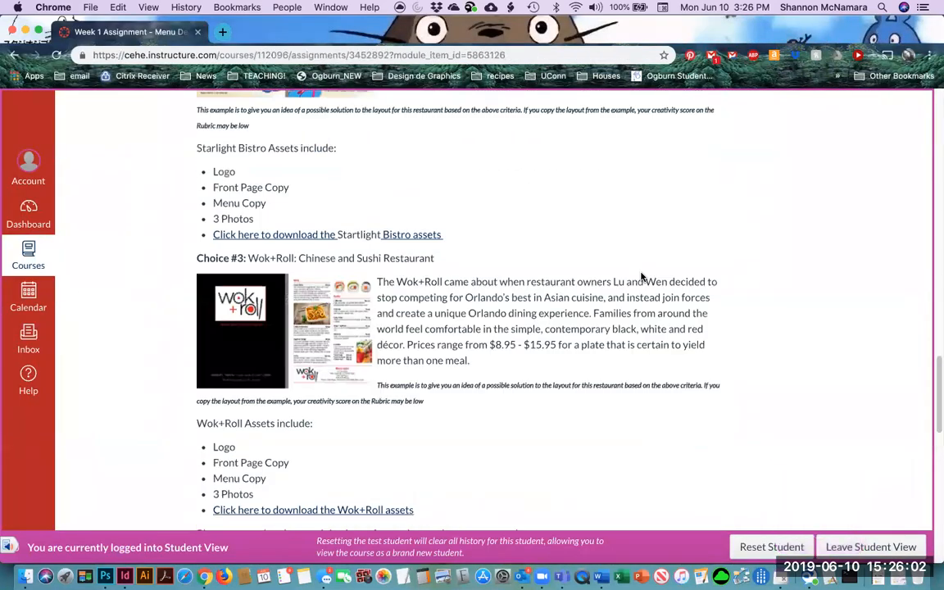
scroll(641, 276, down, 3)
scroll(637, 279, up, 12)
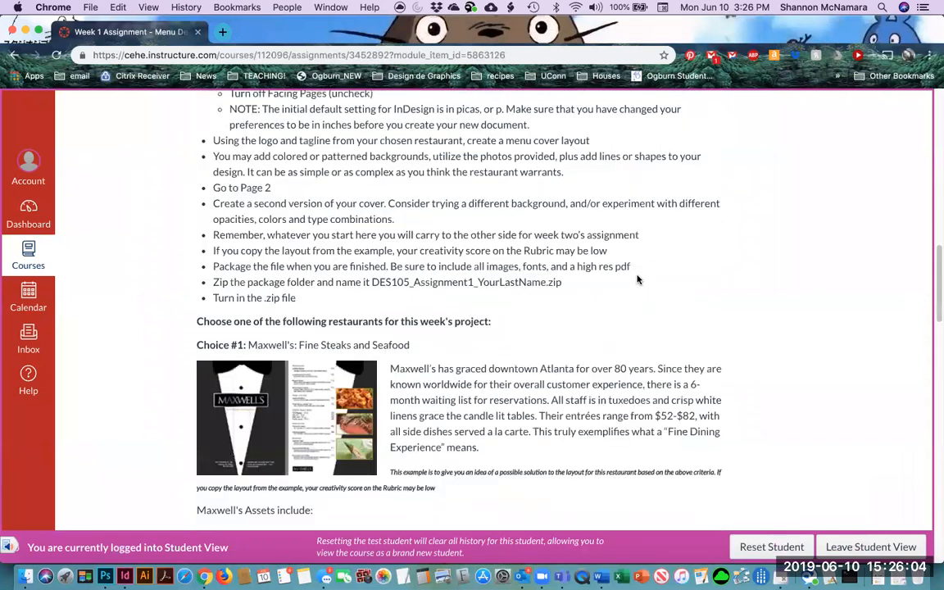
drag(374, 281, 546, 281)
key(super+c)
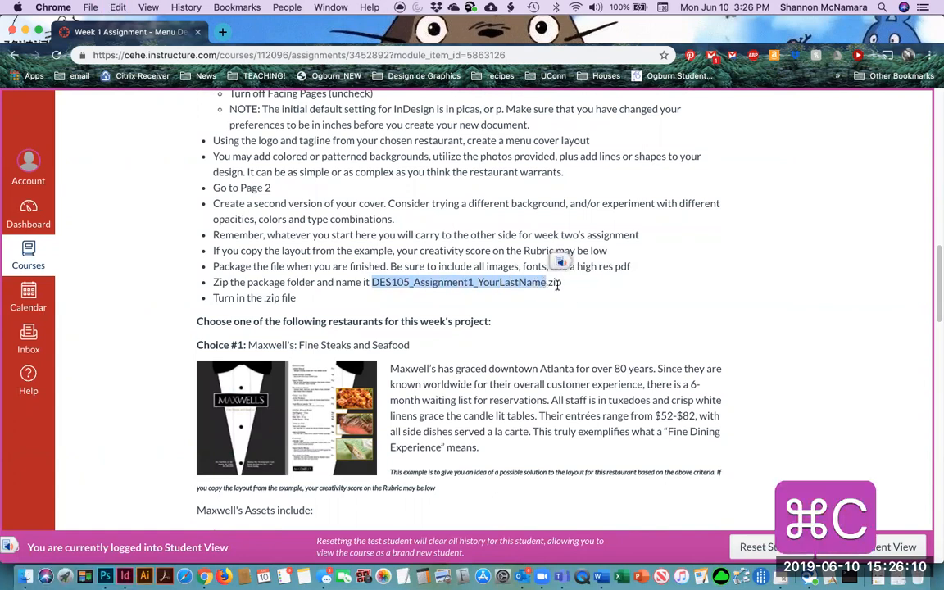
Back in InDesign, save the document under the copied assignment name, replacing YourLastName with the author's first initial and surname.
key(super+Tab)
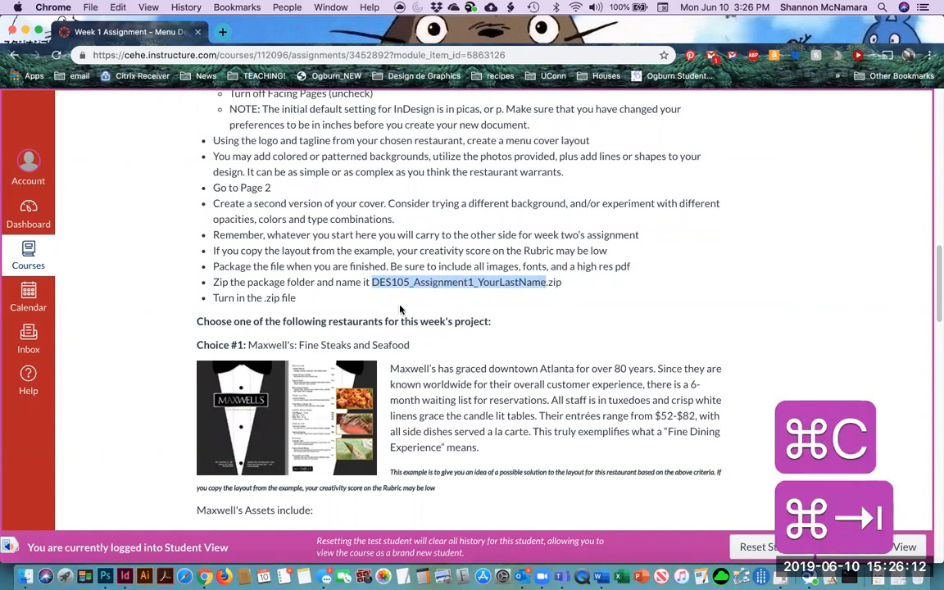
key(super+v)
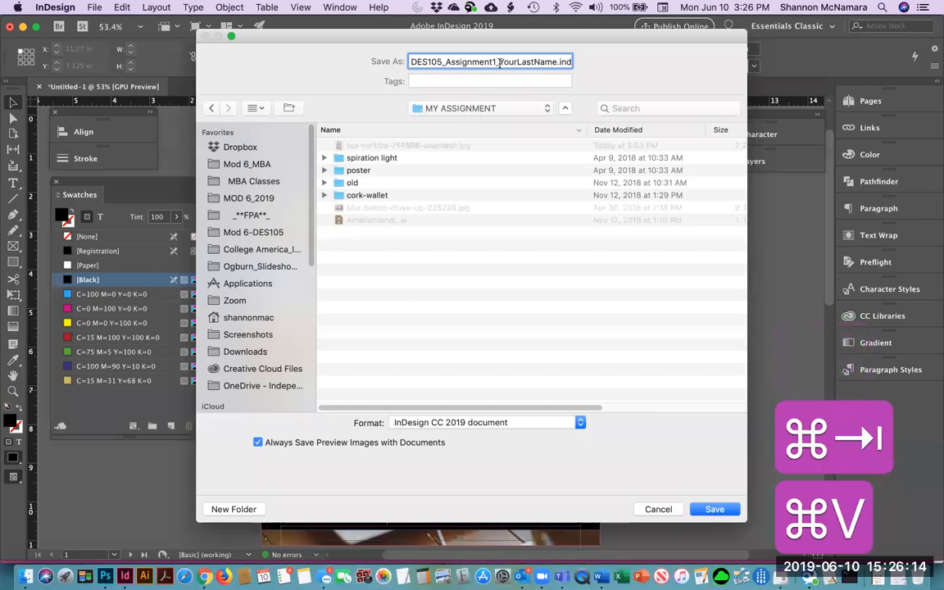
text(smcnama)
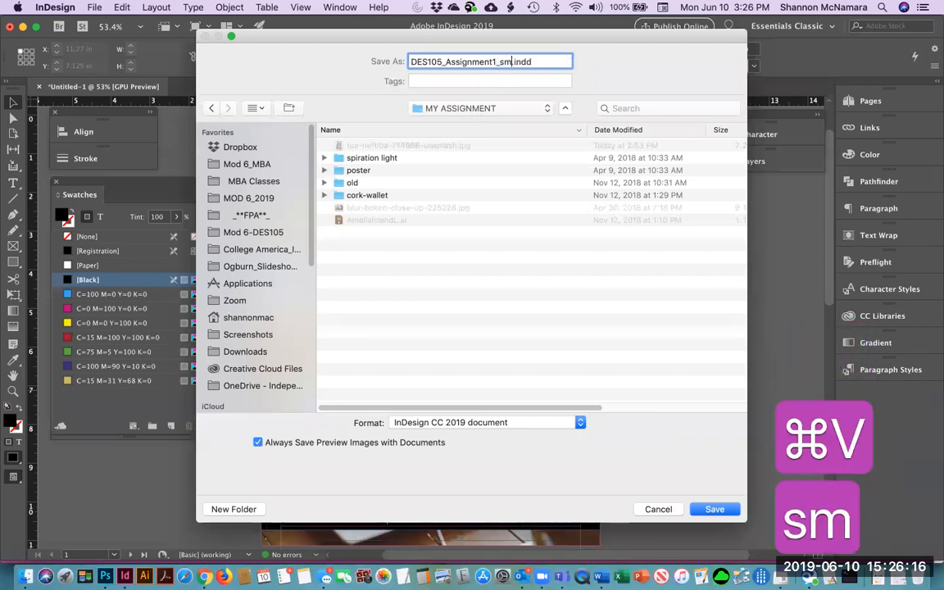
text(ra)
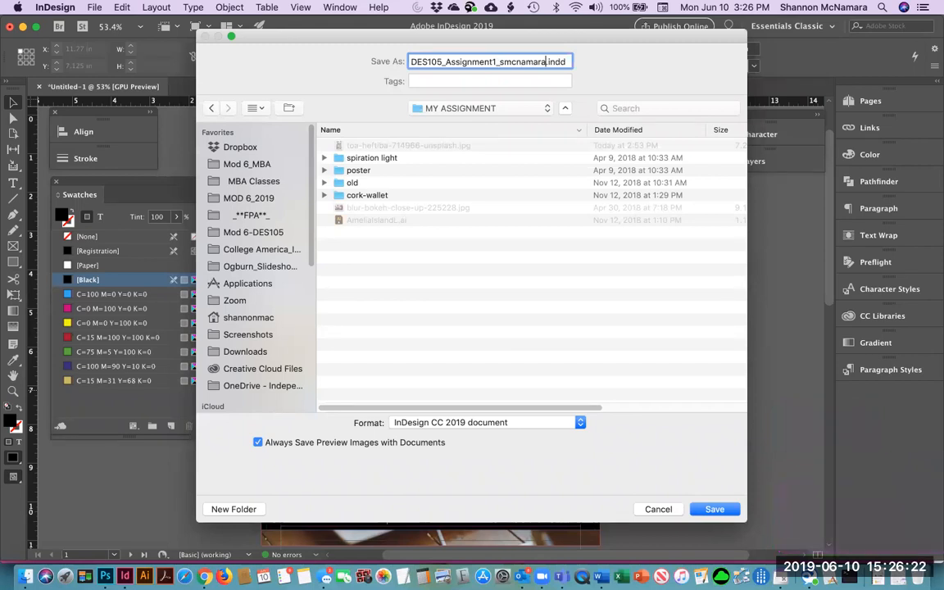
key(Return)
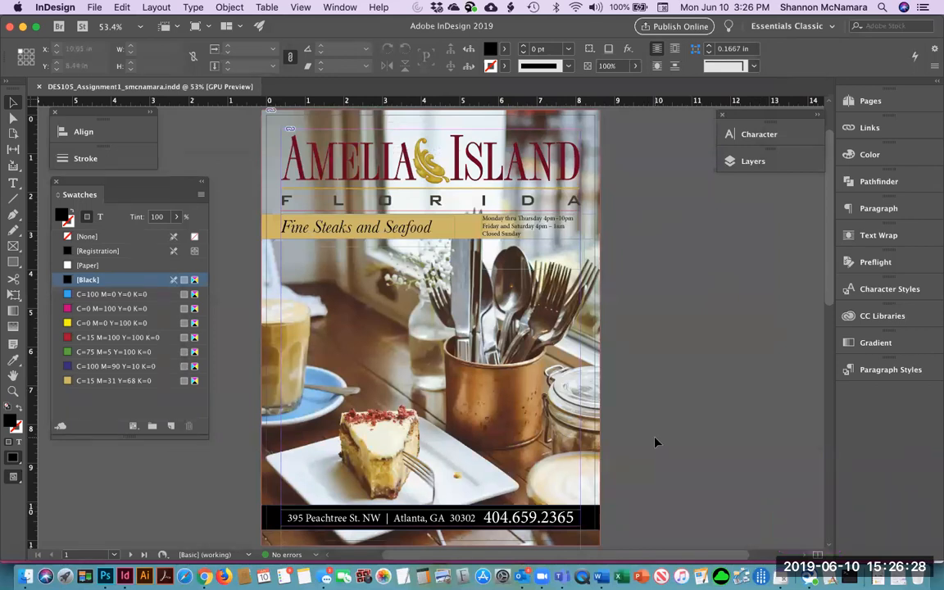
Look over page 2 of the document, select it in the page list, and return to the page 1 cover.
key(space)
drag(674, 487, 651, 184)
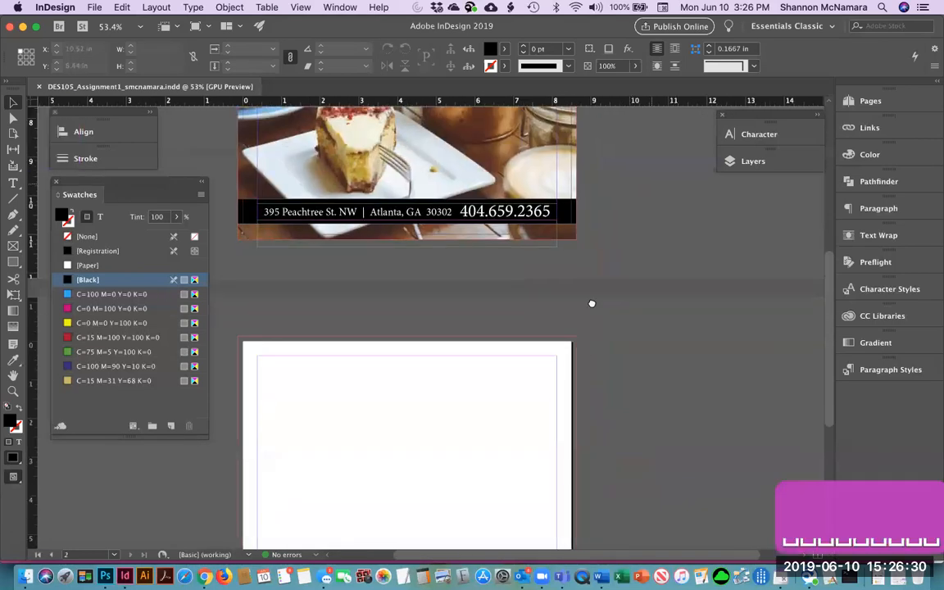
scroll(593, 302, down, 5)
mouse_move(536, 379)
mouse_down()
mouse_move(535, 358)
mouse_move(531, 392)
mouse_up()
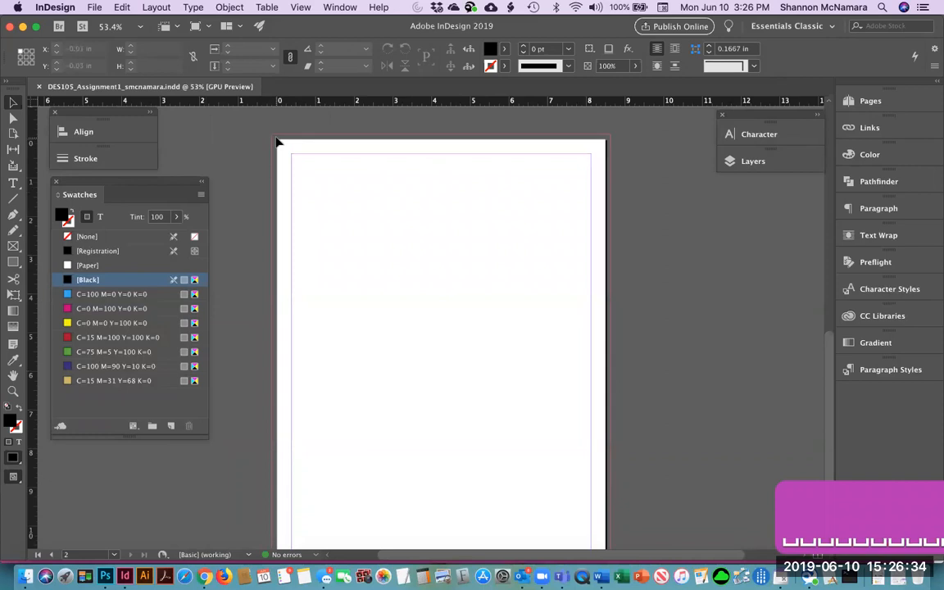
click(848, 101)
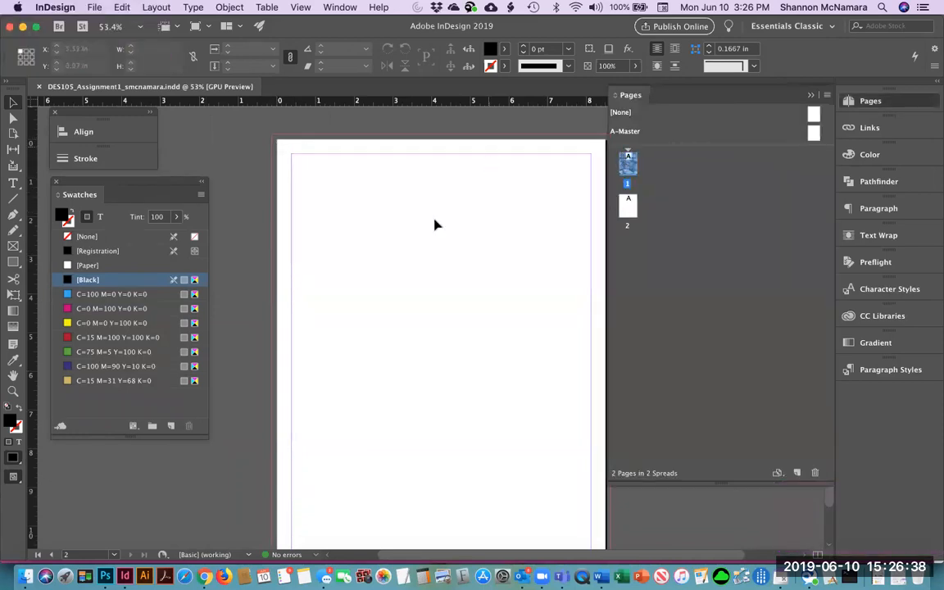
click(627, 204)
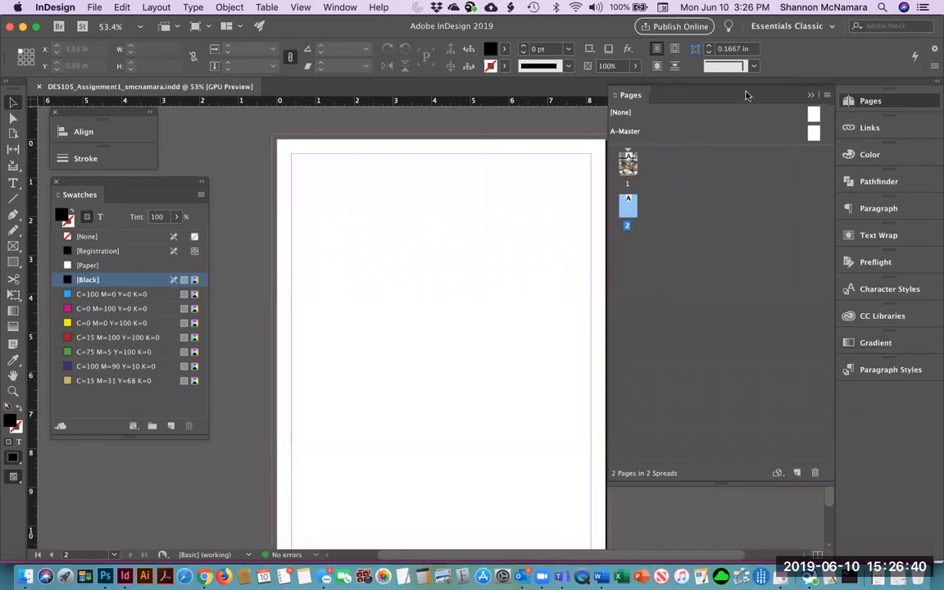
key(space)
drag(502, 181, 495, 392)
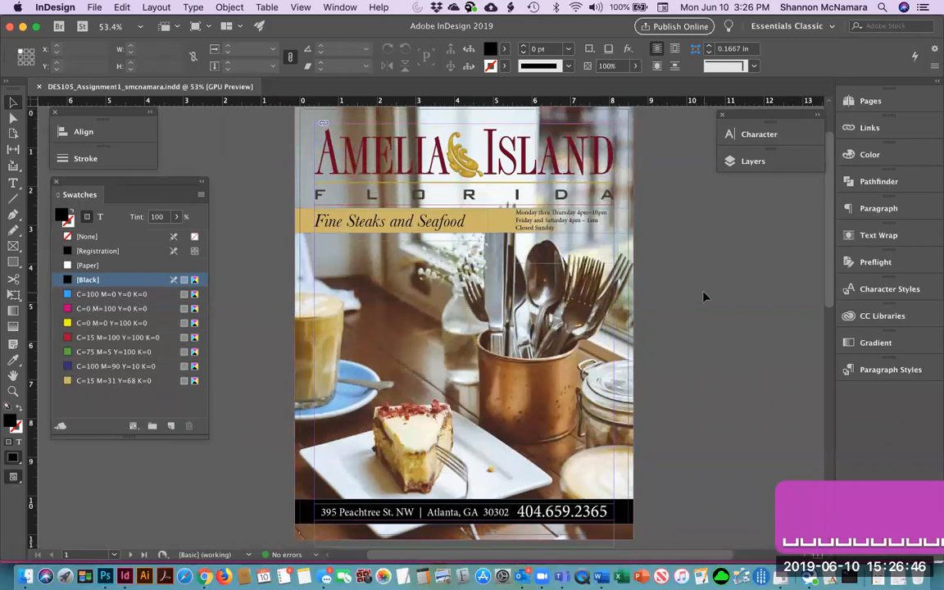
Save the document and review the Package check's summary, fonts, links, colors, print settings and external plug-ins, closing it without packaging.
key(super+s)
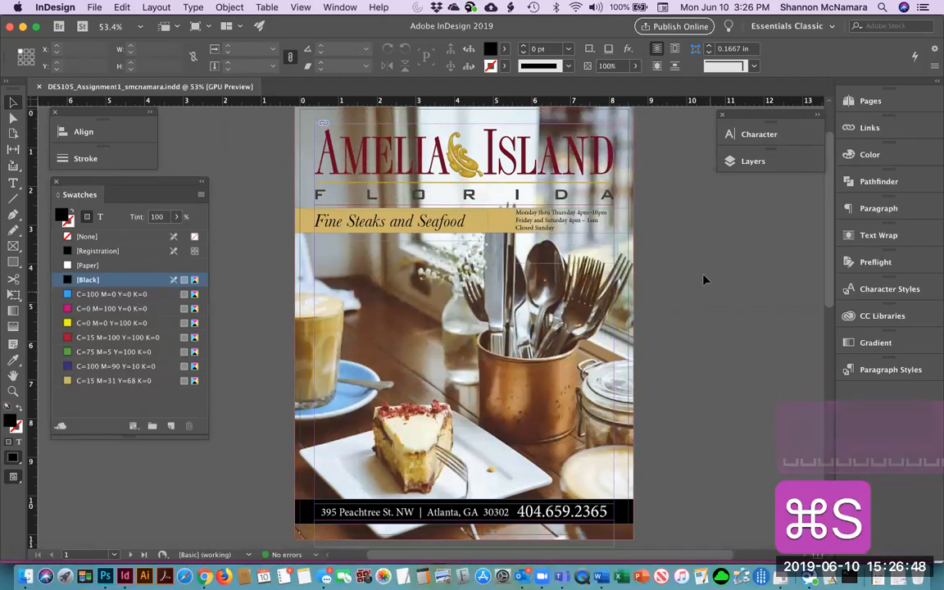
click(94, 7)
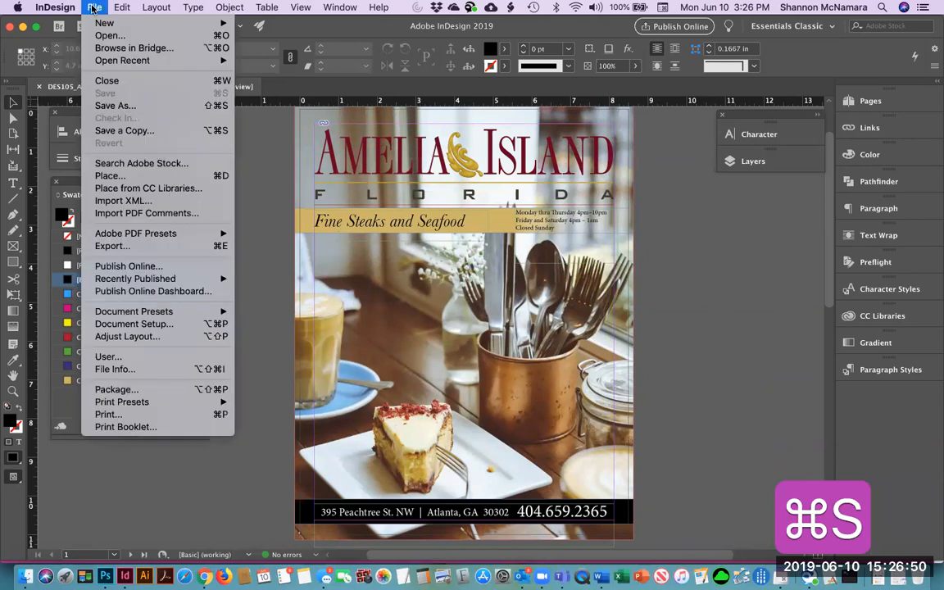
click(115, 388)
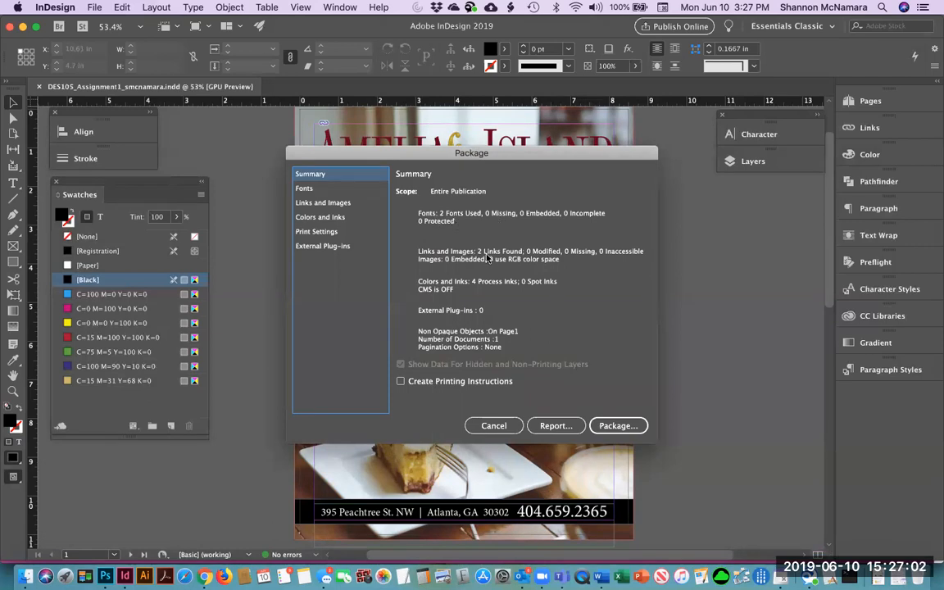
click(332, 191)
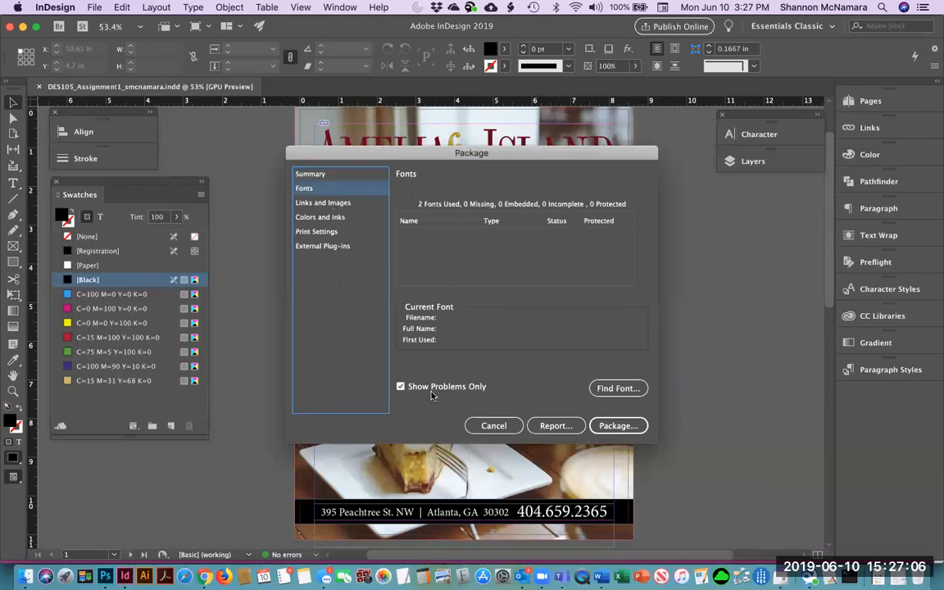
click(324, 207)
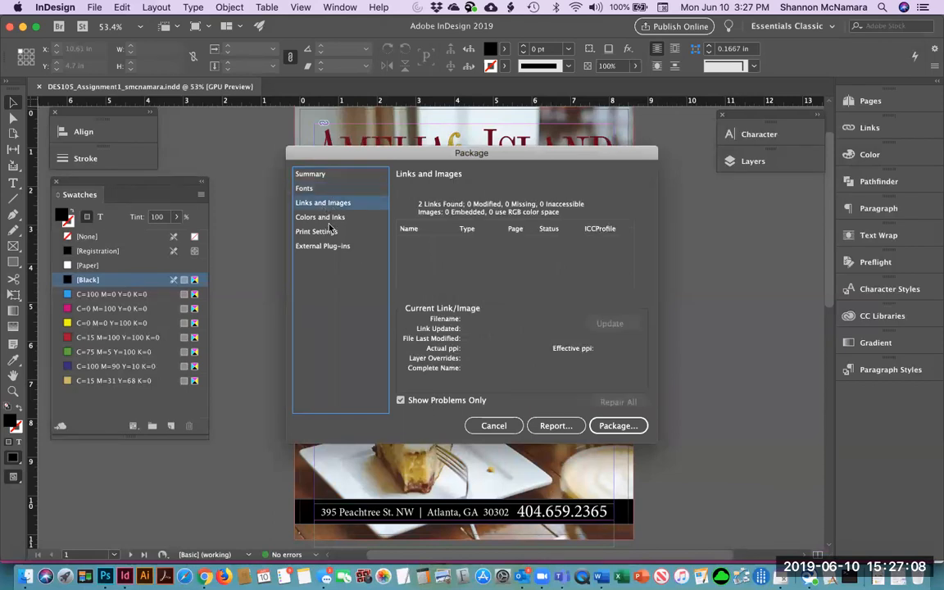
click(367, 218)
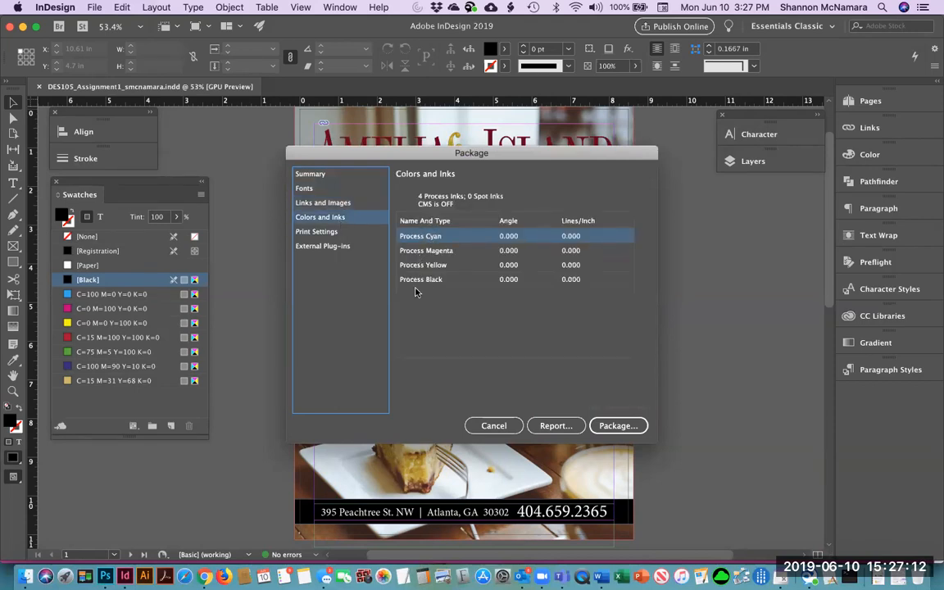
click(298, 232)
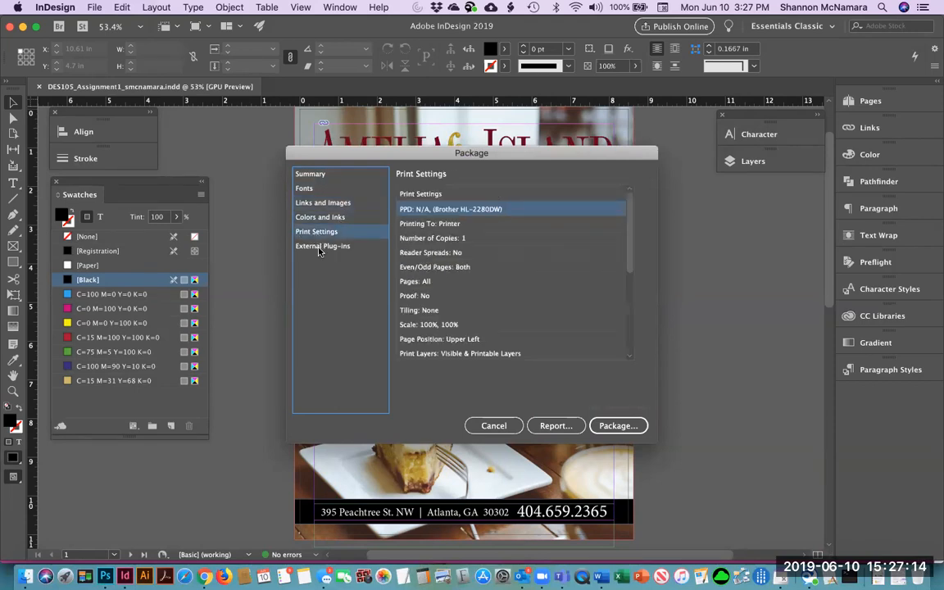
click(320, 250)
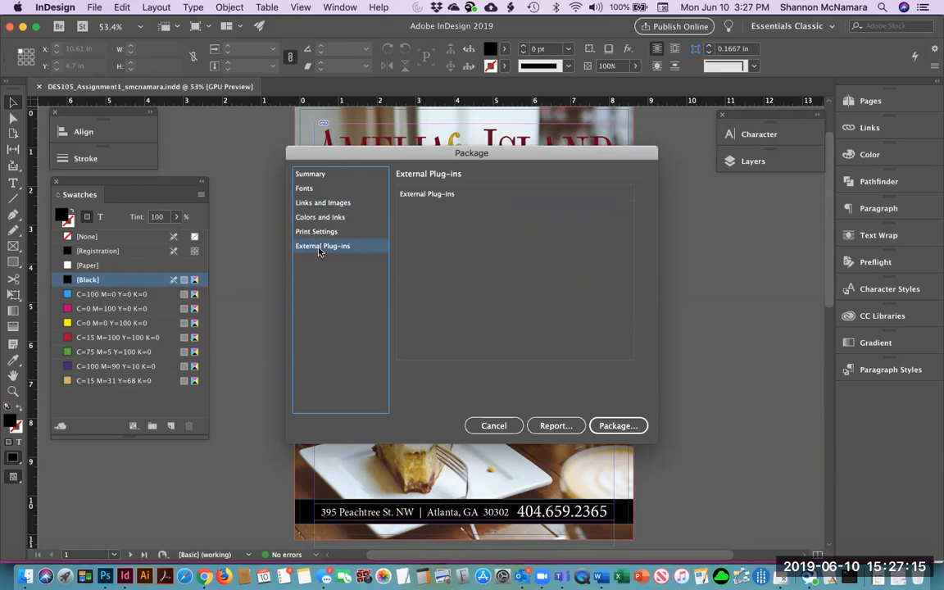
click(495, 426)
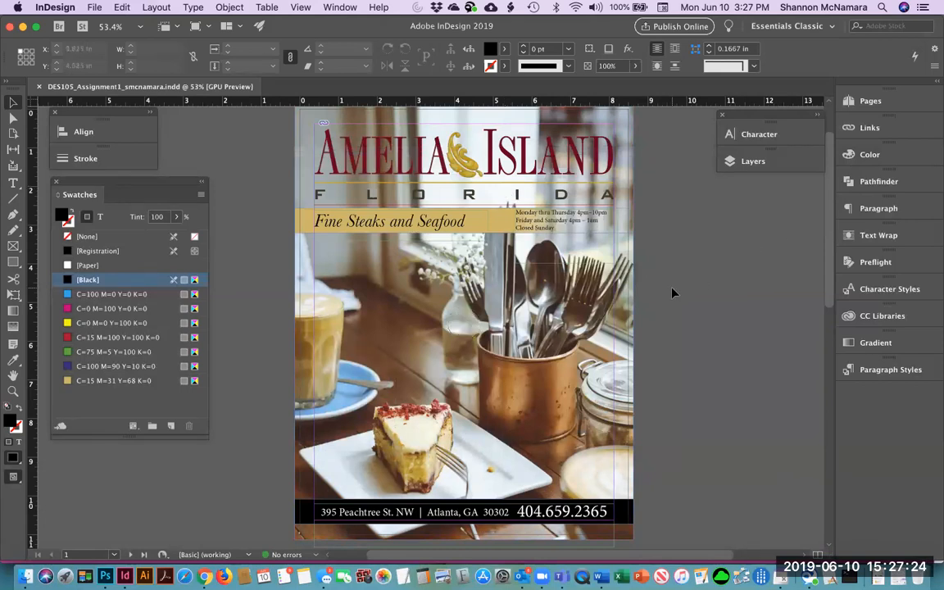
Start packaging the document and choose the Week 1 folder inside Mod 6-DES105 > DES105 as the destination.
click(94, 8)
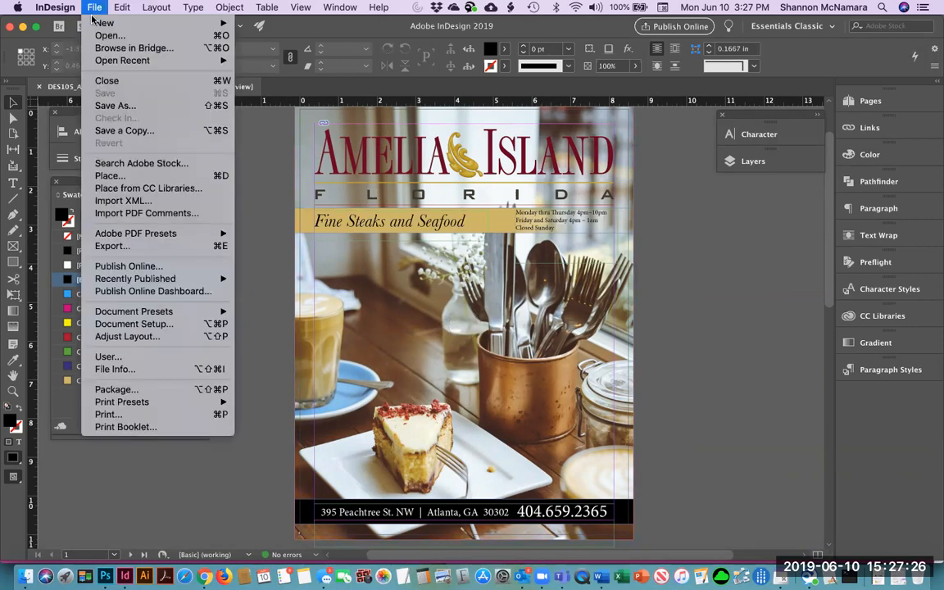
click(118, 389)
click(610, 425)
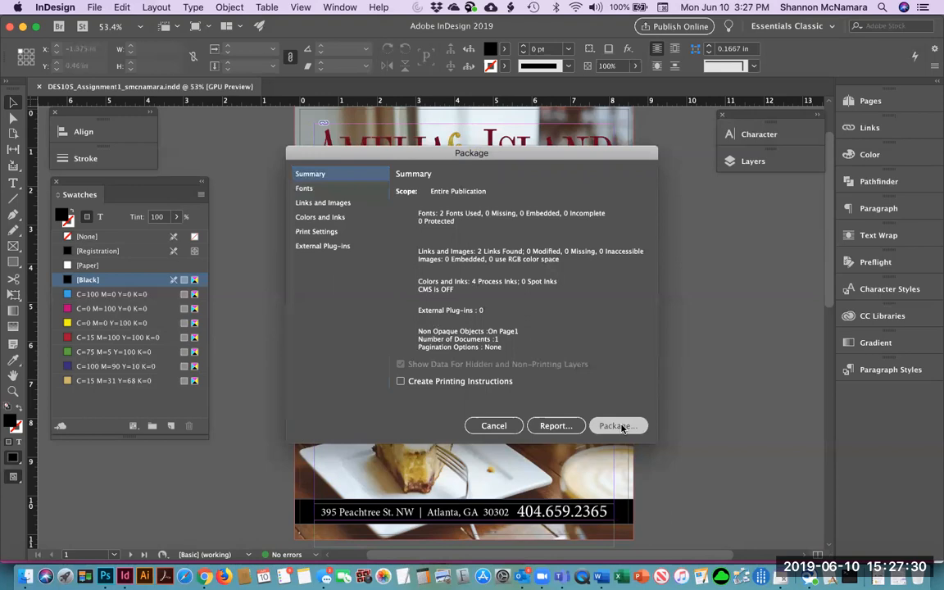
click(616, 426)
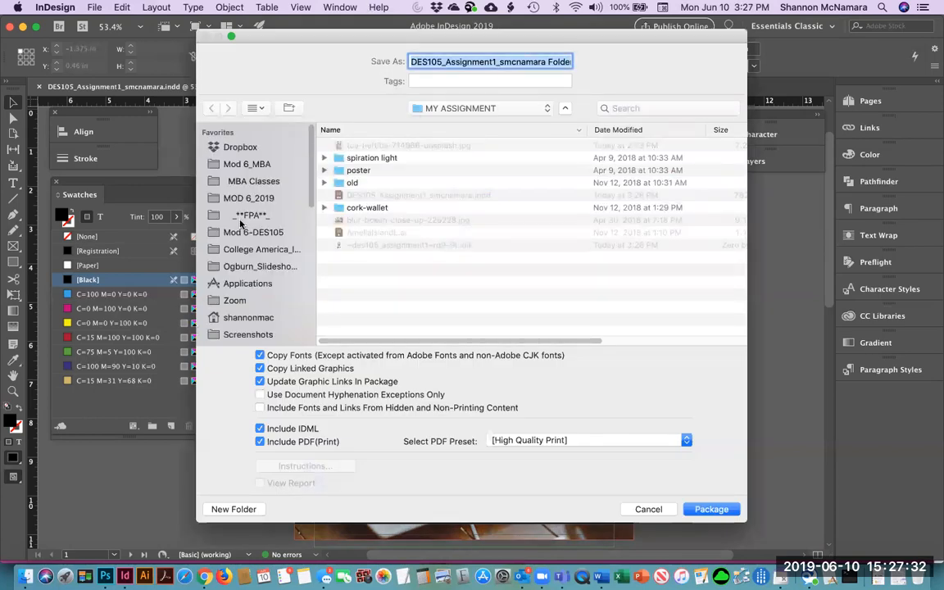
click(239, 234)
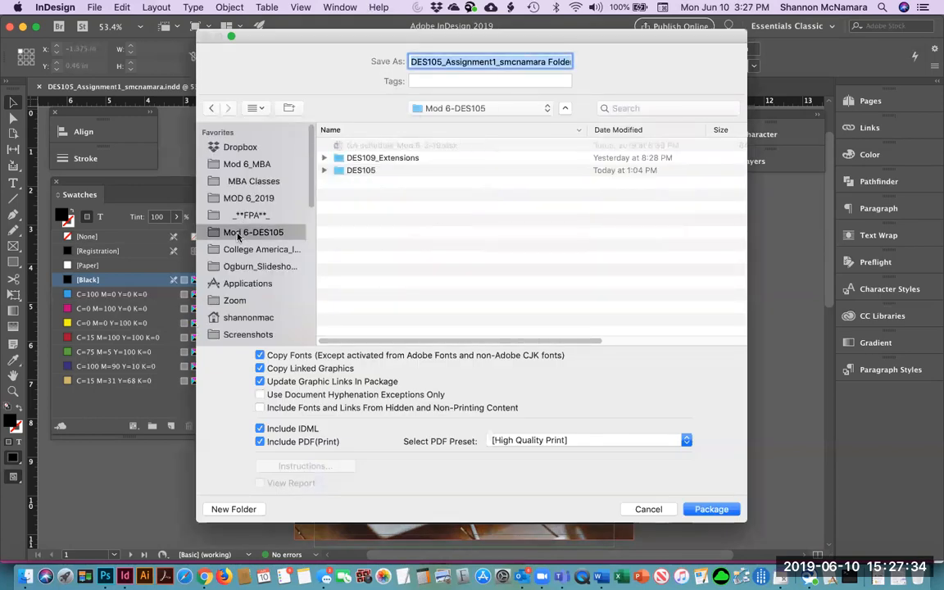
double_click(361, 169)
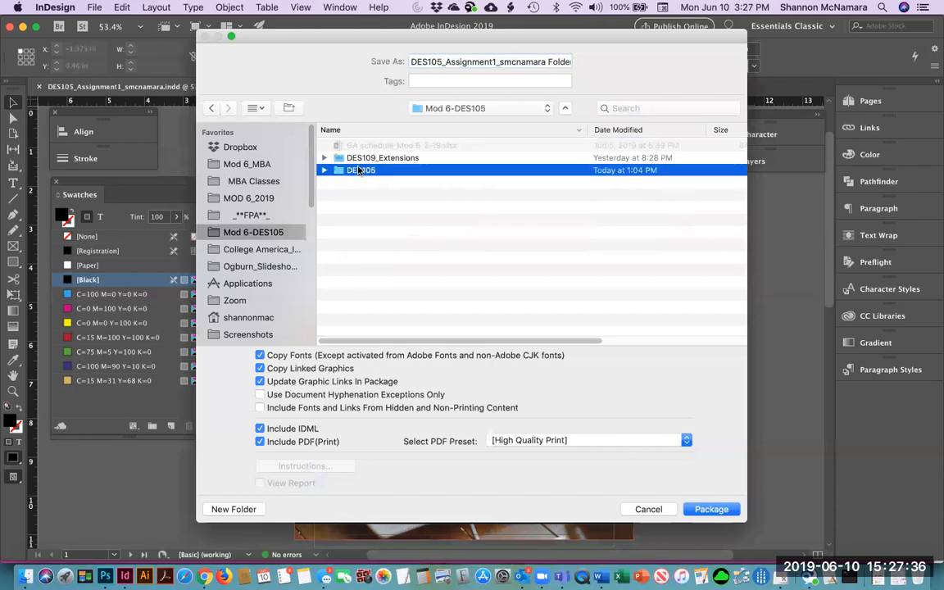
click(357, 185)
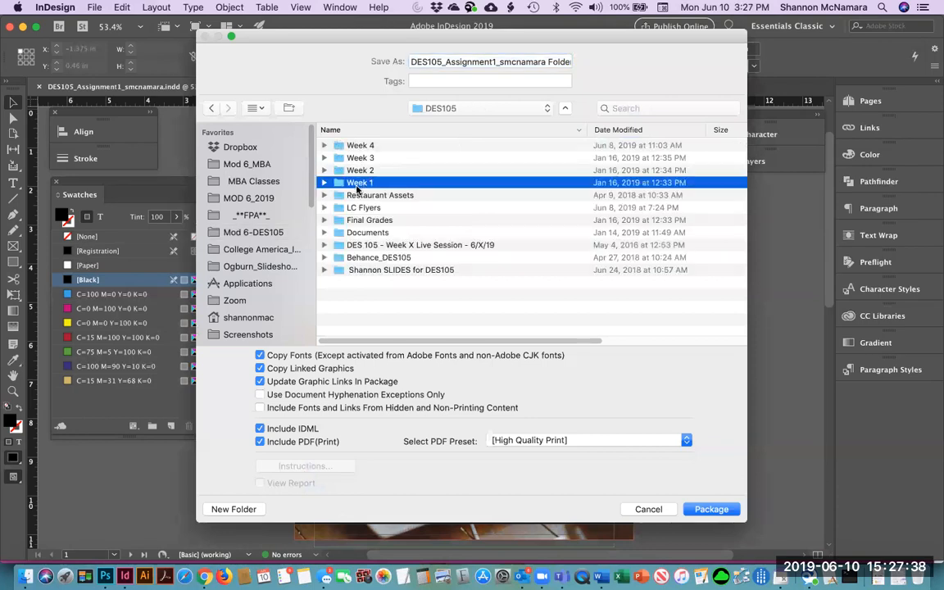
double_click(358, 184)
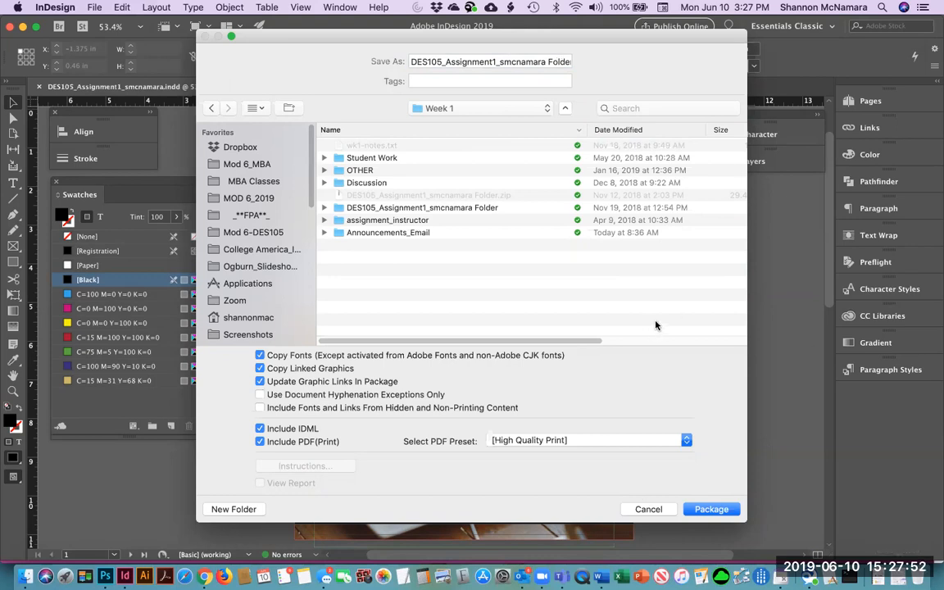
Remove the word Folder from the package name and create the package with fonts, linked graphics, IDML and a High Quality Print PDF.
double_click(549, 61)
key(BackSpace)
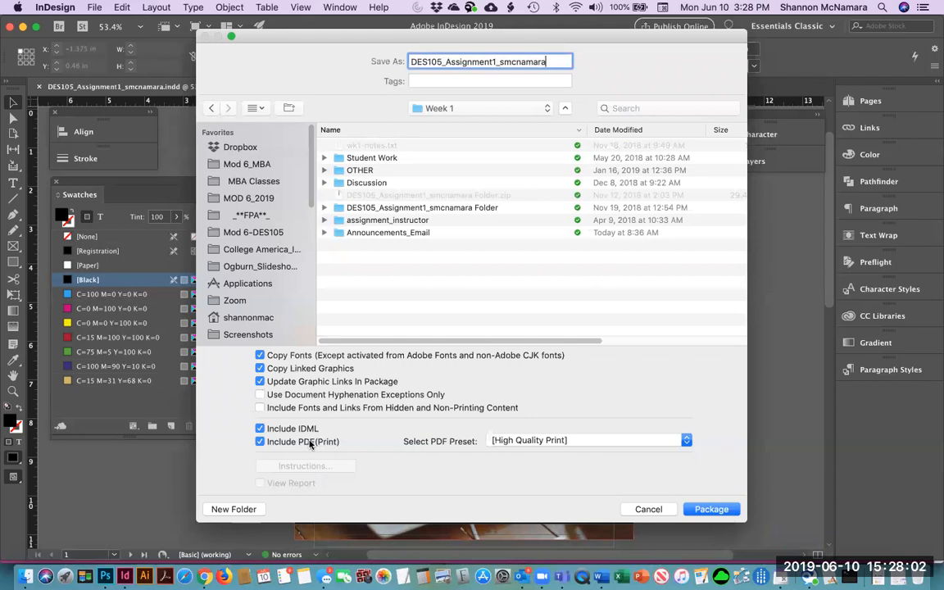
click(515, 440)
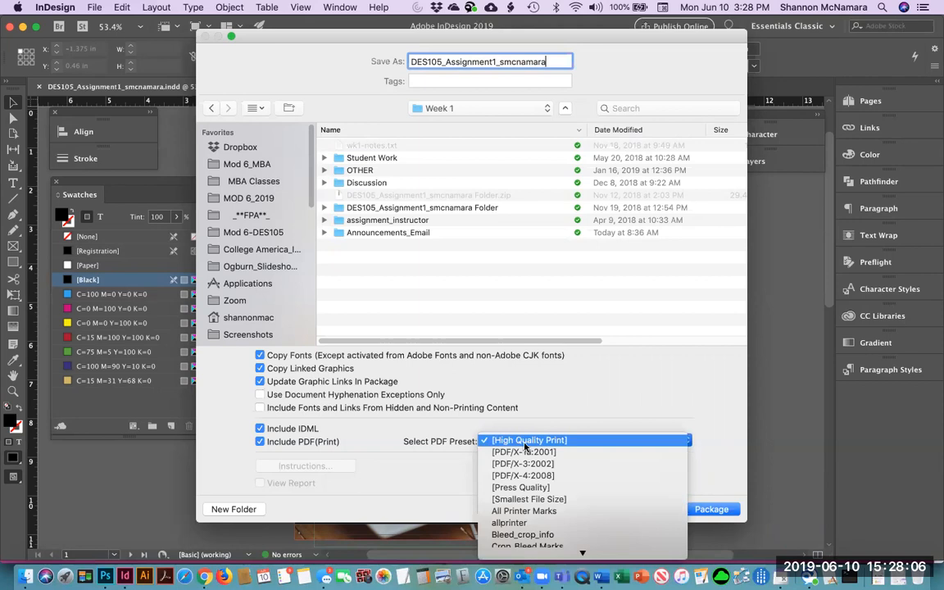
click(525, 442)
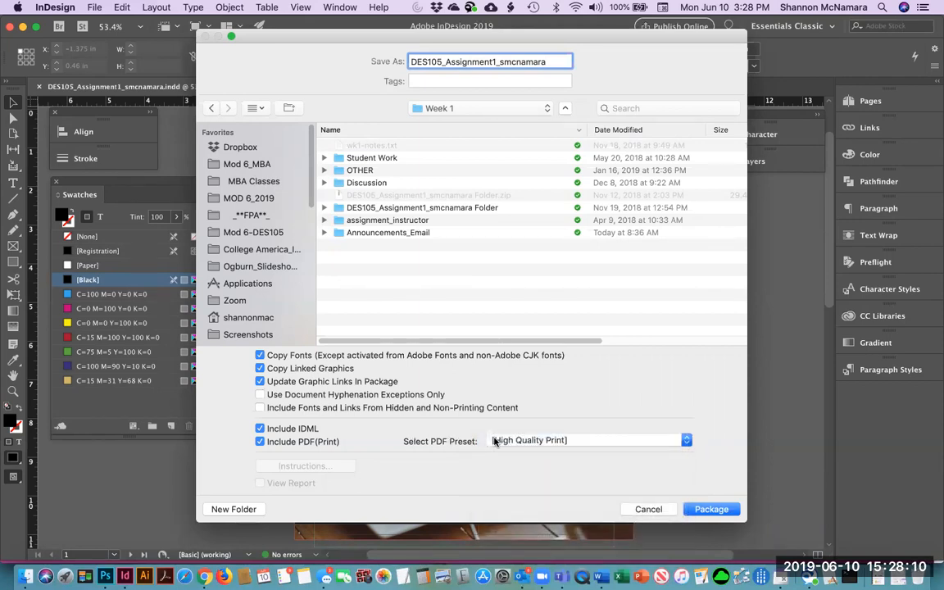
click(719, 510)
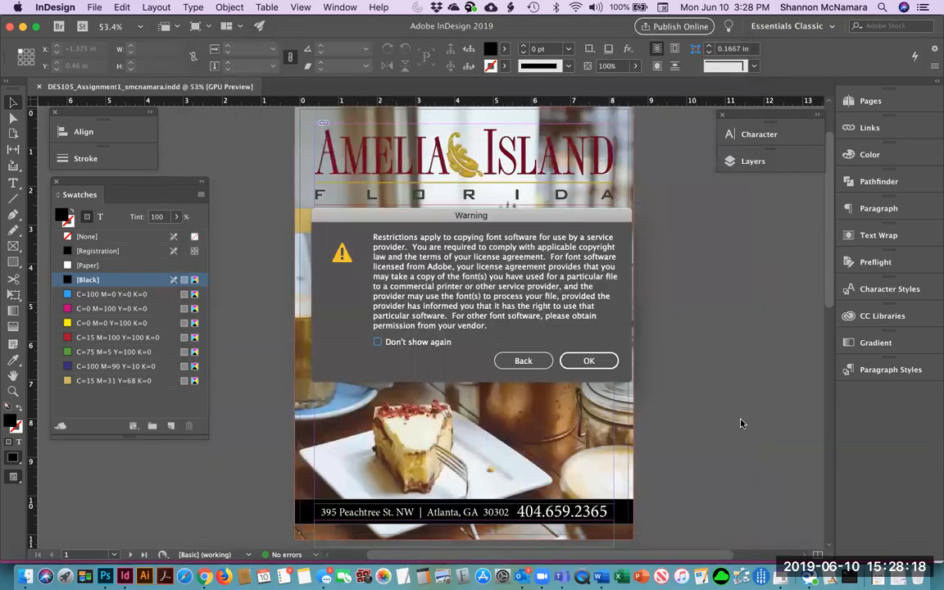
click(594, 360)
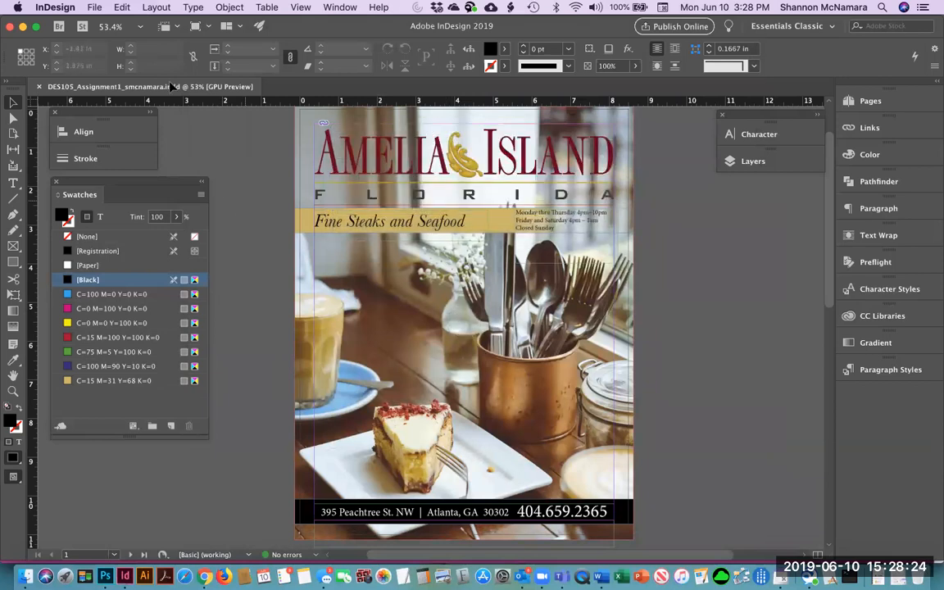
Export a High Quality Print PDF to the MY ASSIGNMENT folder with all printer's marks and the document bleed settings.
click(95, 7)
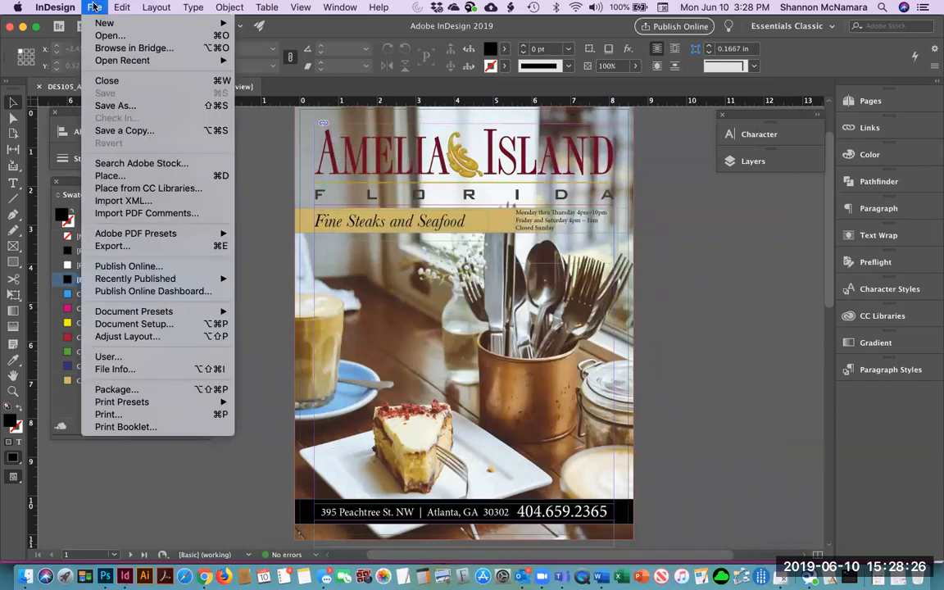
mouse_move(118, 233)
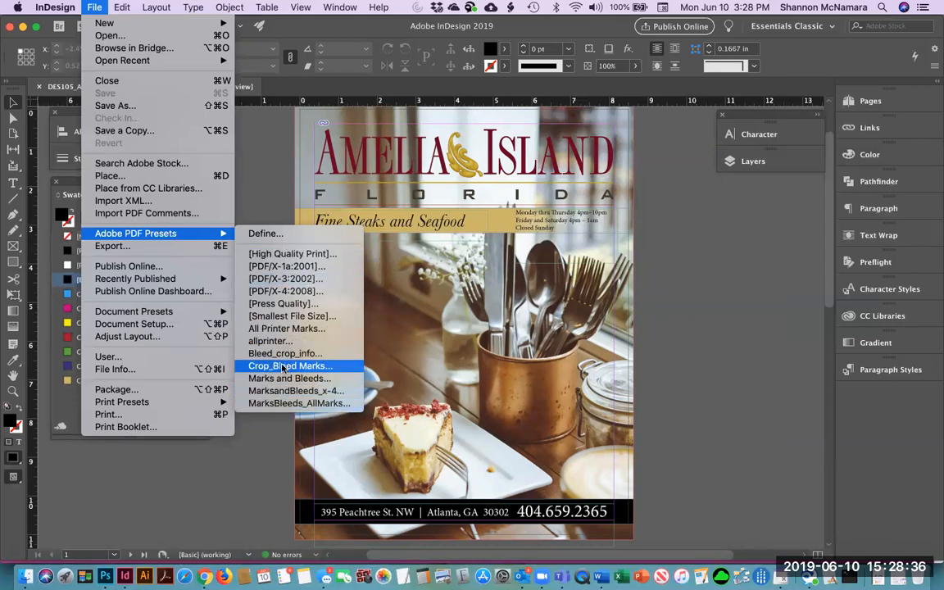
click(283, 255)
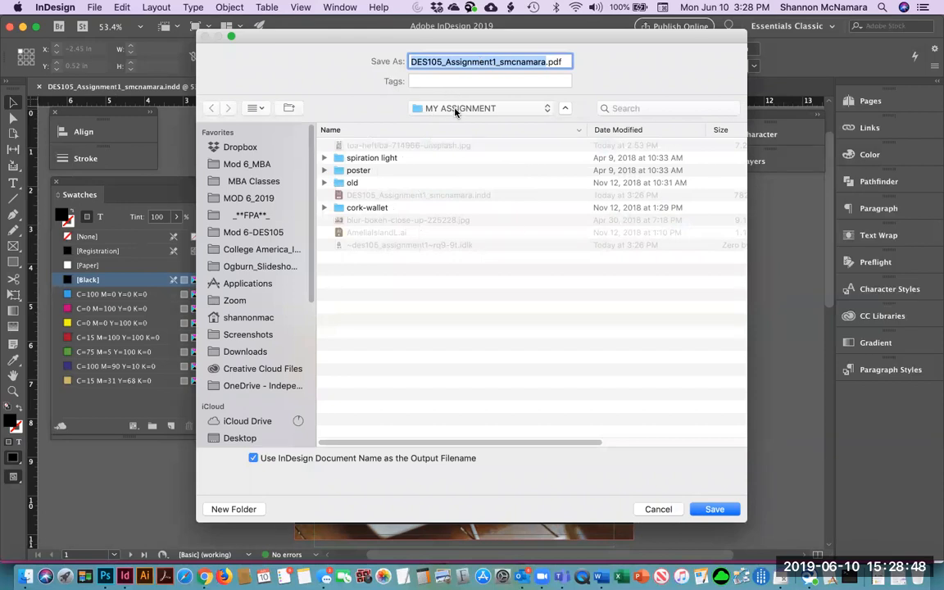
click(713, 510)
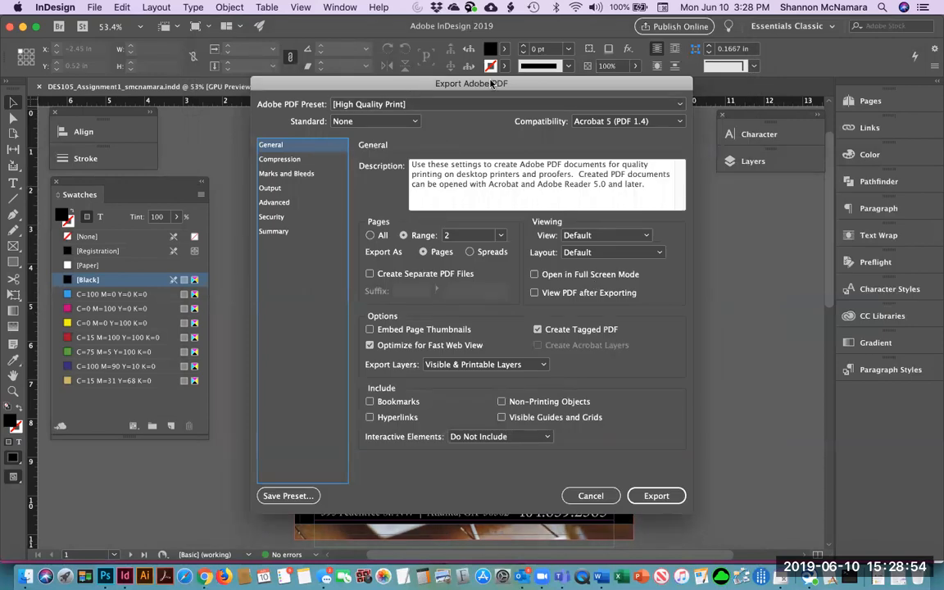
click(308, 176)
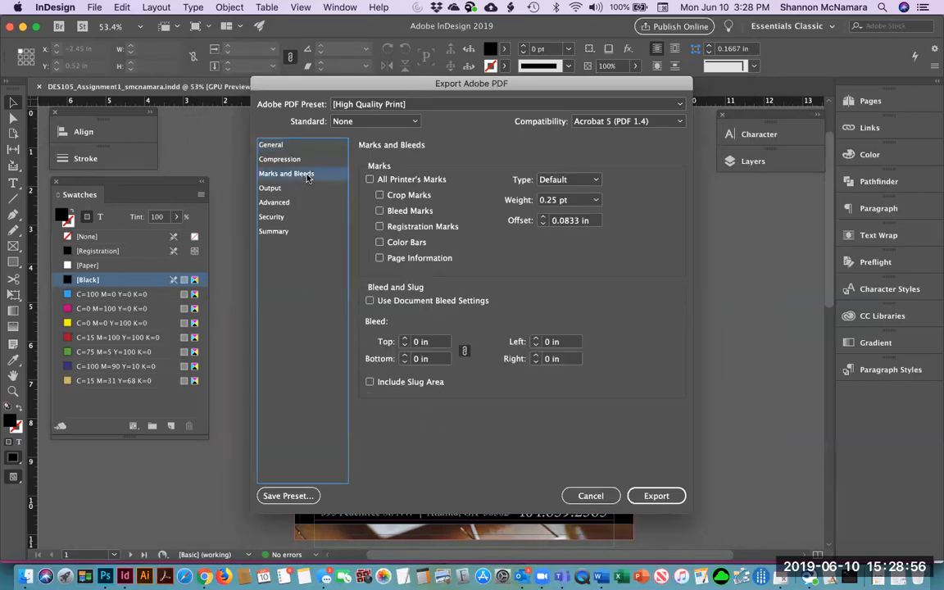
click(369, 180)
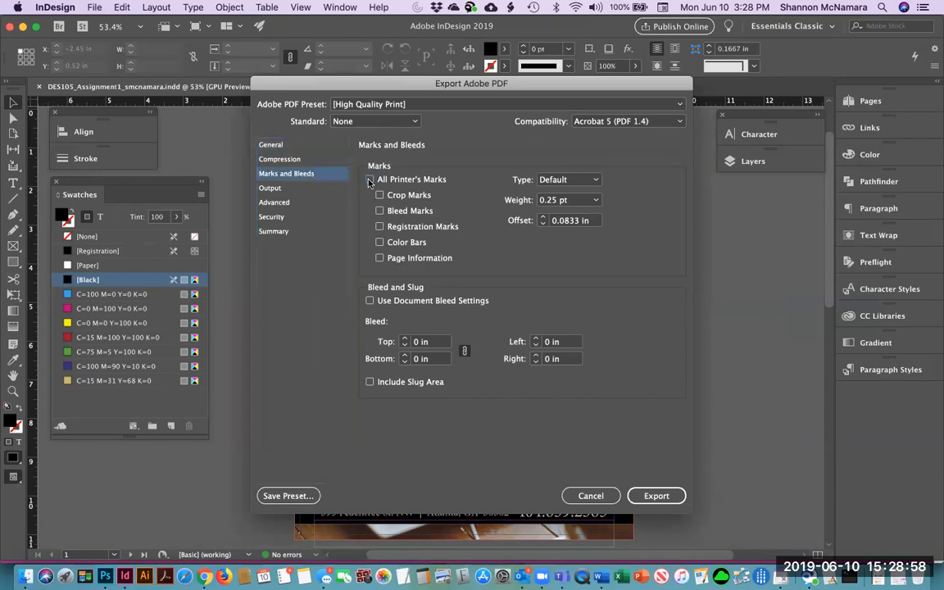
click(370, 300)
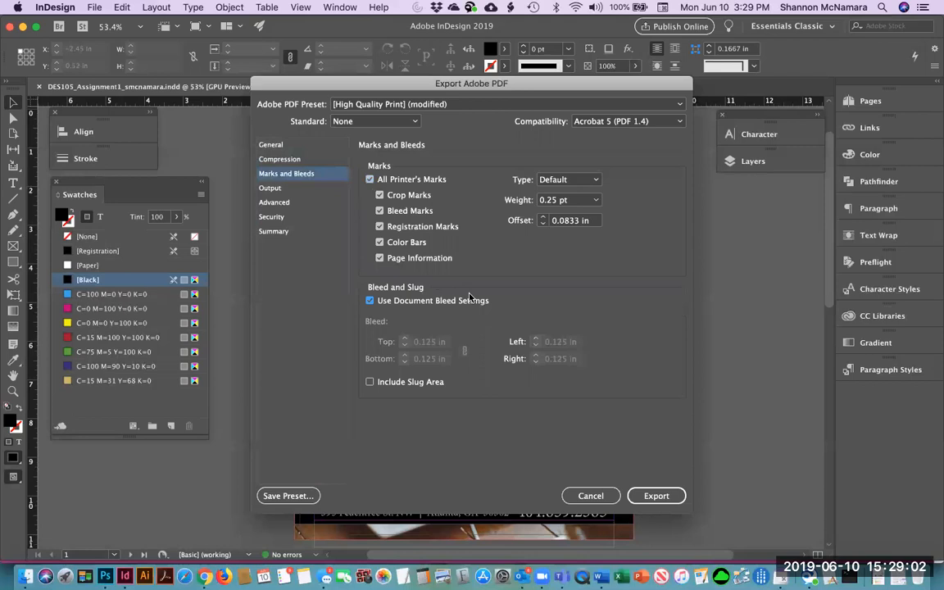
click(279, 497)
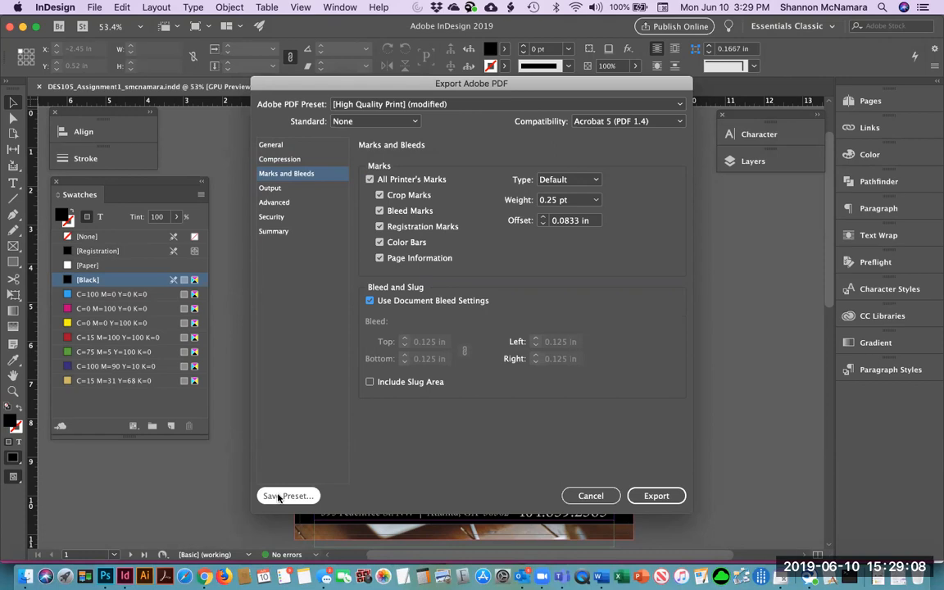
click(656, 497)
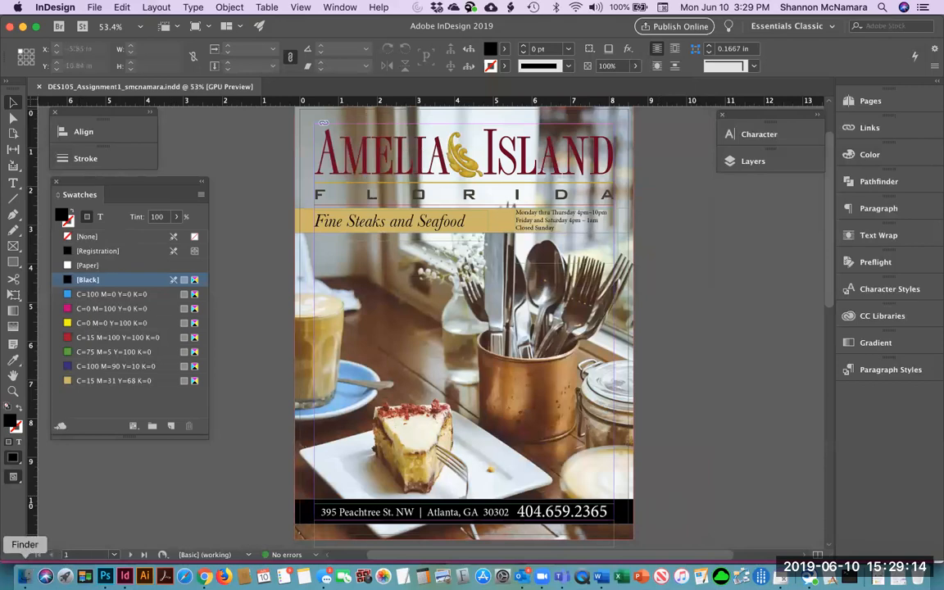
Switch to Finder and preview the exported assignment PDF in the MY ASSIGNMENT folder, checking its printer's marks.
click(25, 576)
click(296, 159)
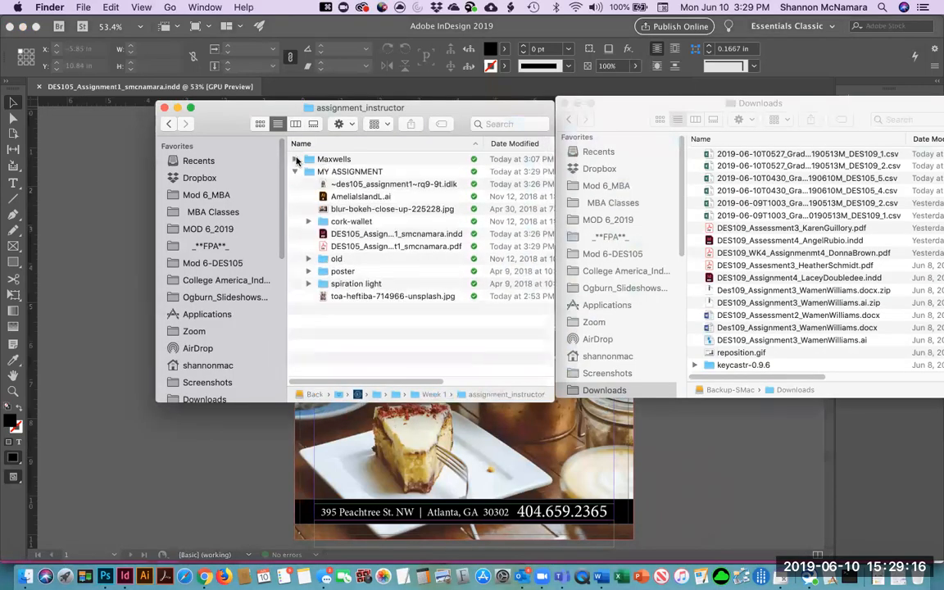
click(384, 246)
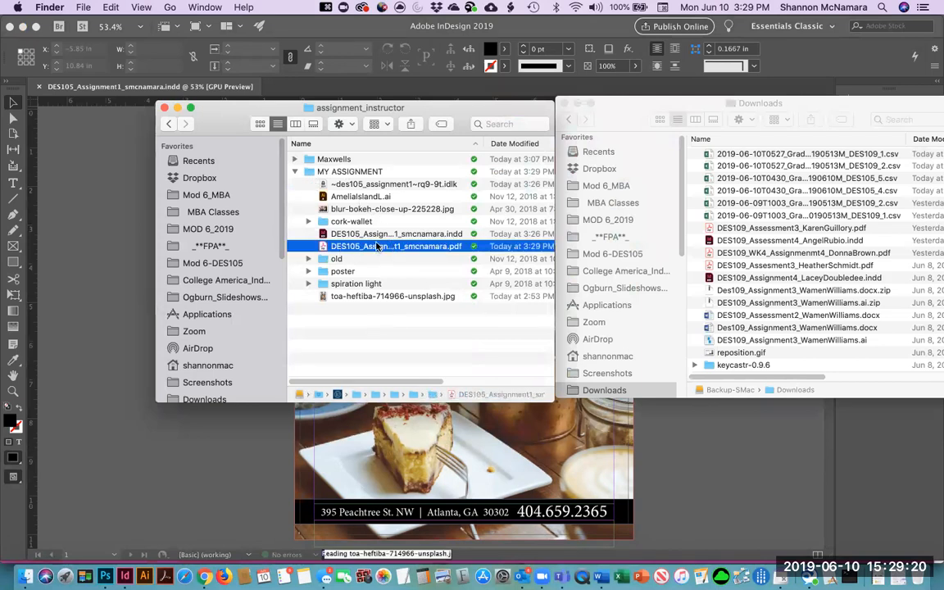
click(377, 247)
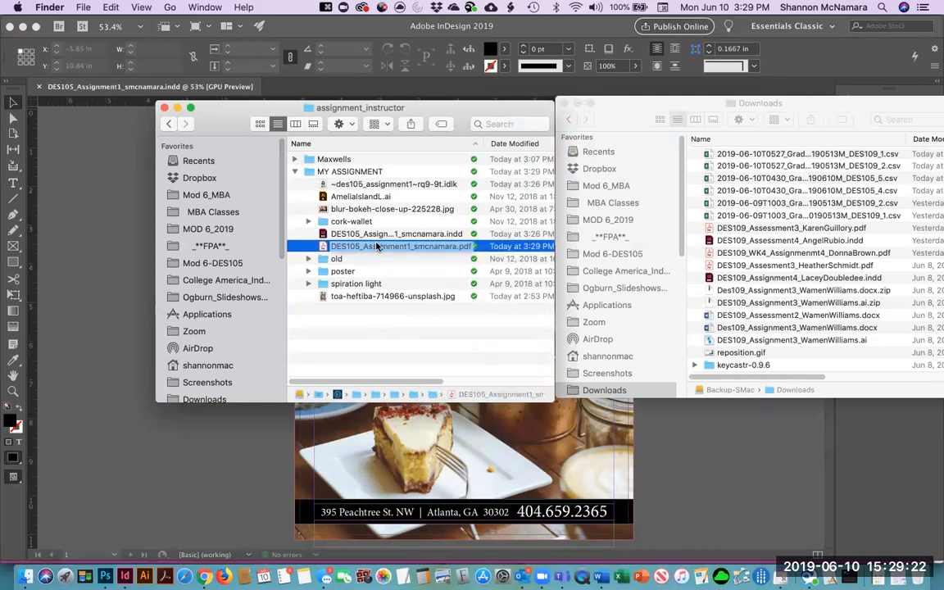
key(space)
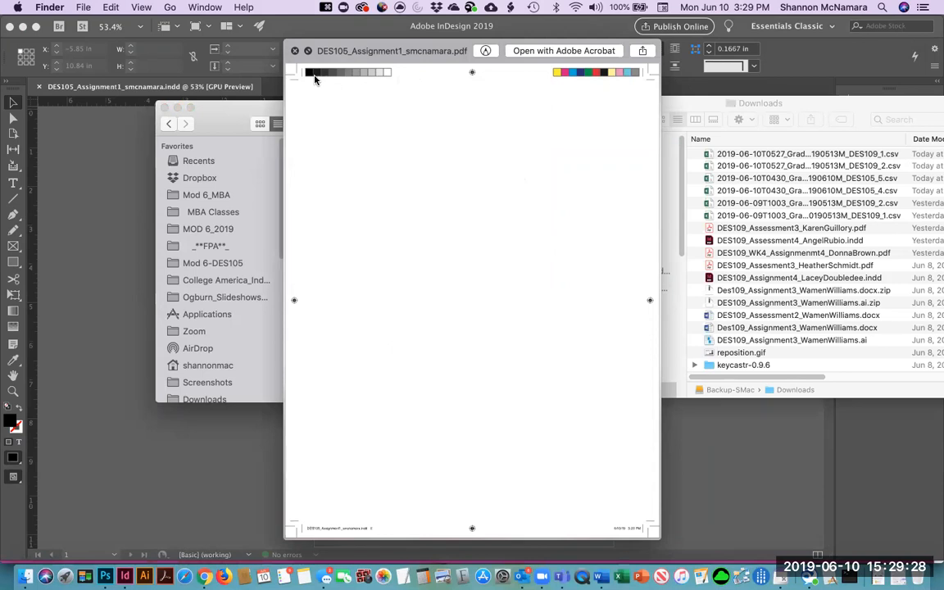
key(space)
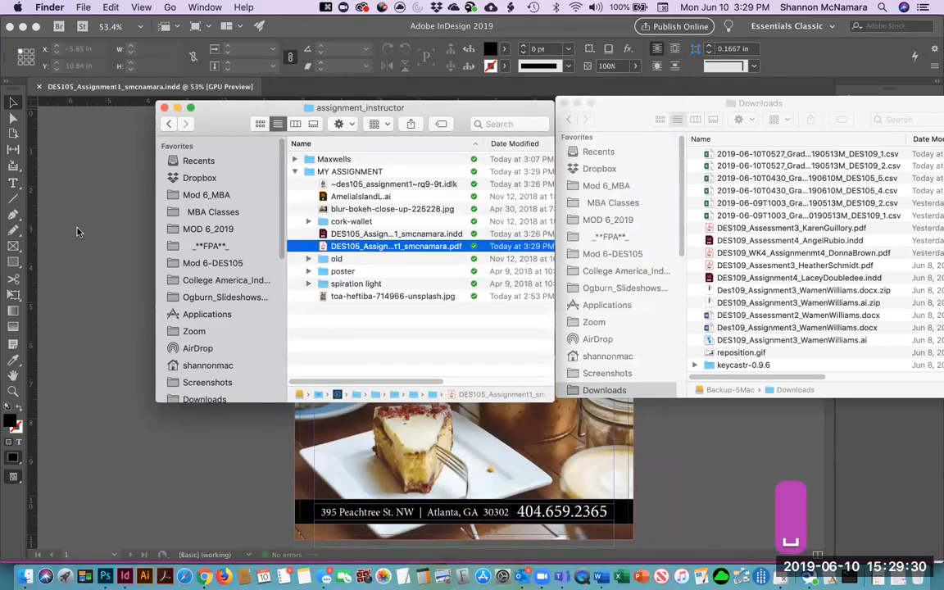
Back in InDesign, export all pages with the Crop_Bleed Marks preset, replacing the existing PDF, and save and close the document.
click(77, 232)
click(94, 6)
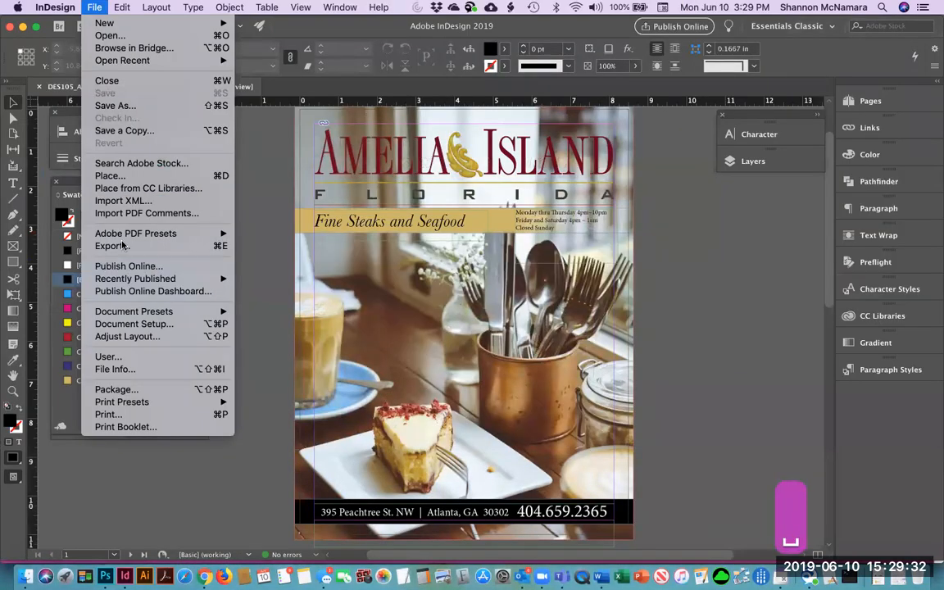
mouse_move(131, 234)
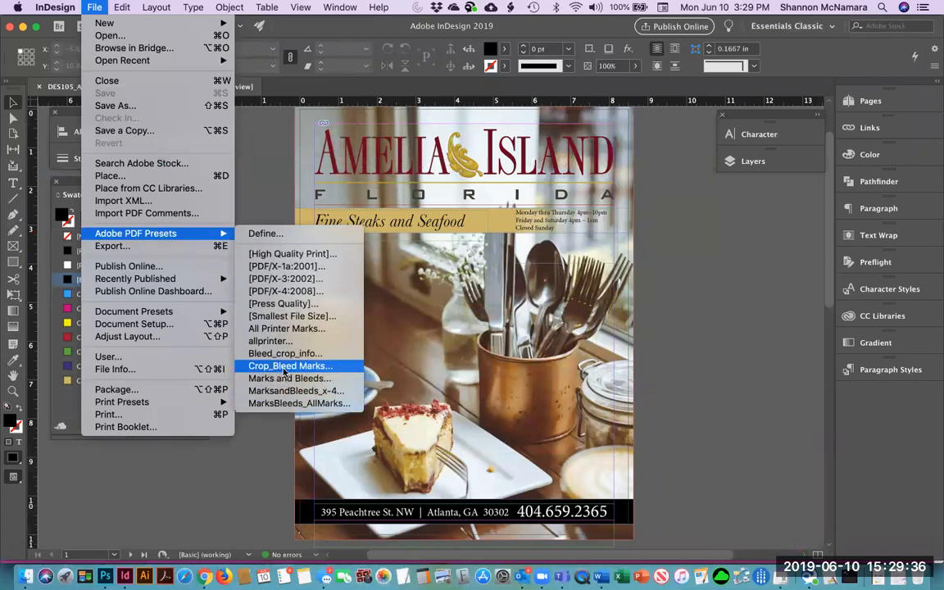
key(Return)
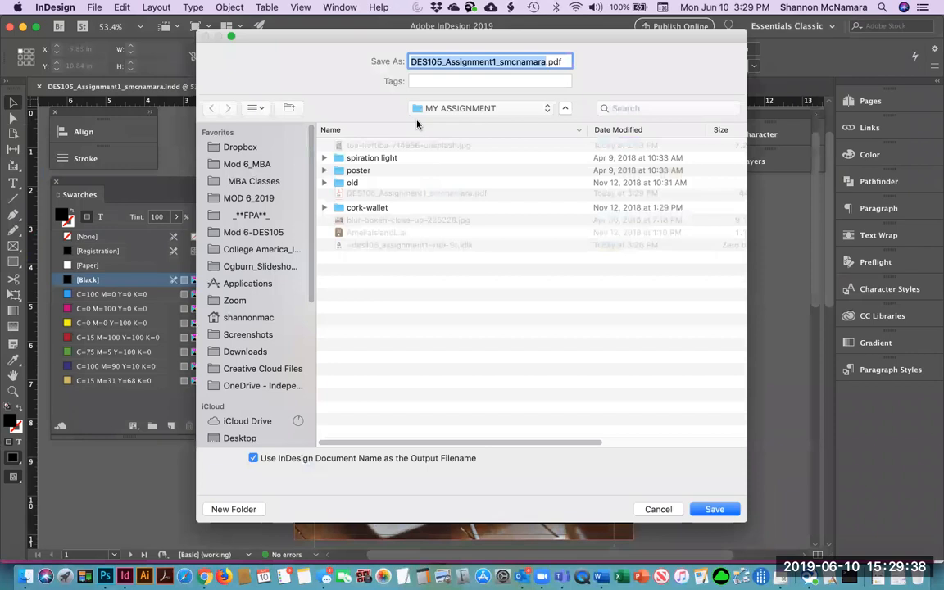
click(715, 510)
click(574, 123)
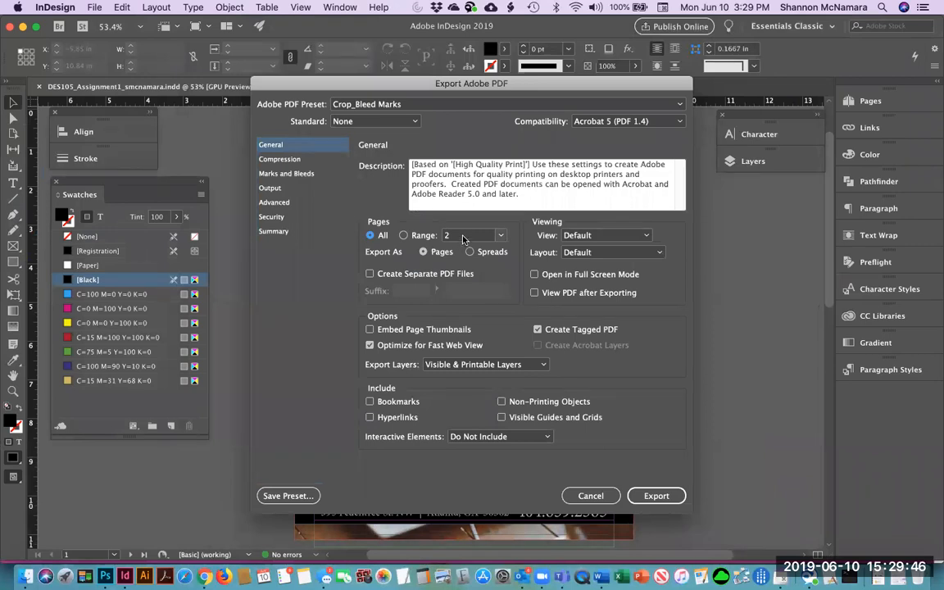
click(656, 496)
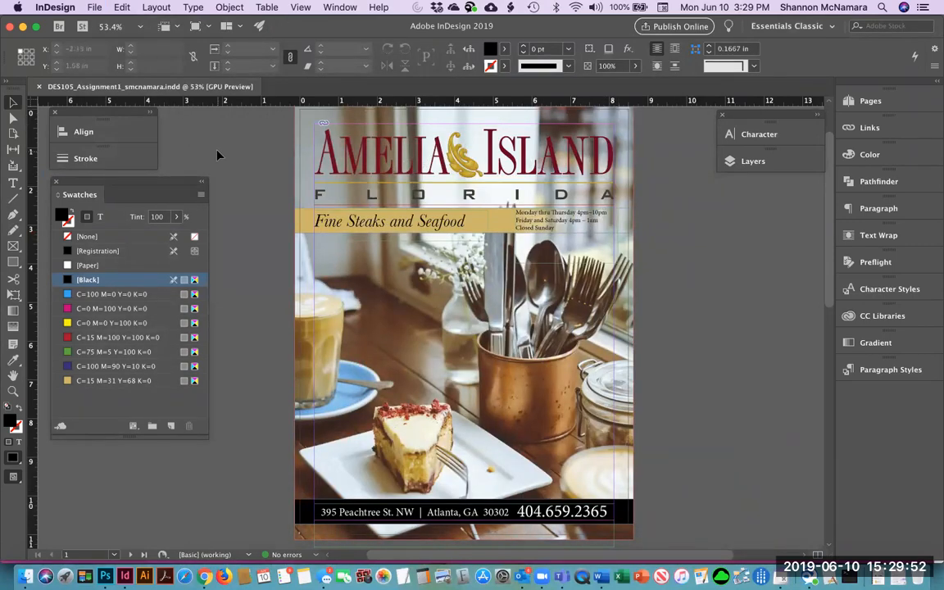
key(super+s)
key(super+w)
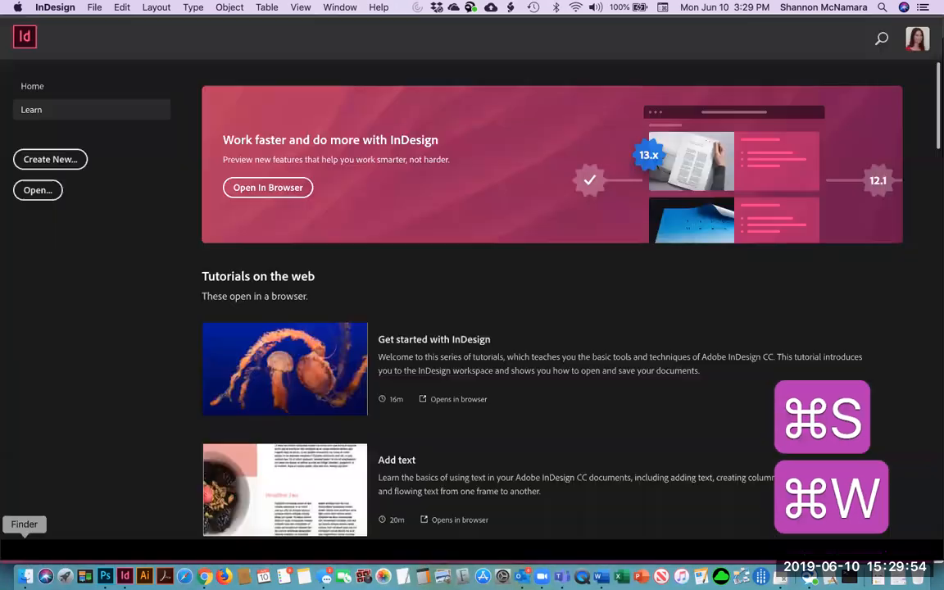
Switch to Finder and preview the re-exported assignment PDF, checking its cover page and crop and bleed marks.
click(27, 576)
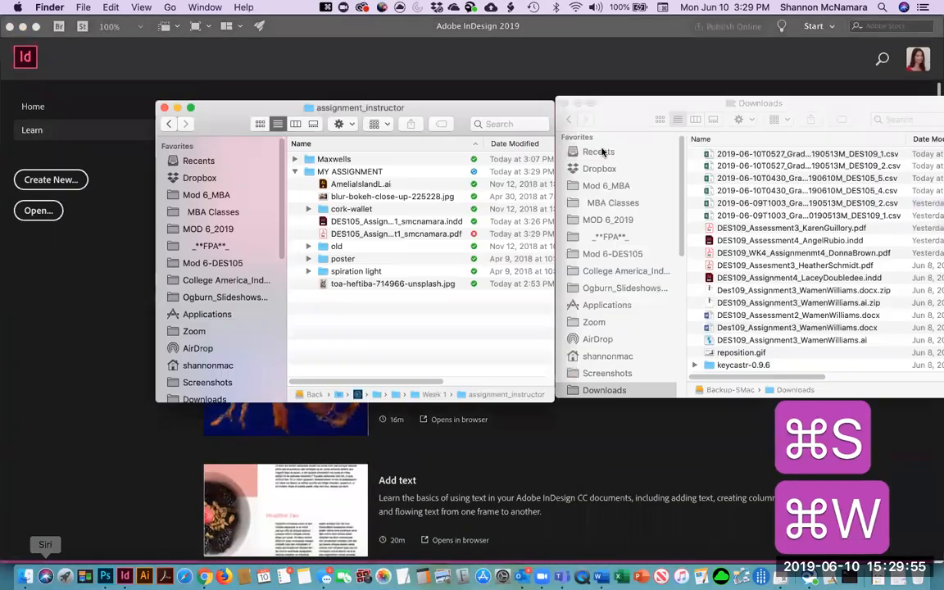
click(373, 234)
key(space)
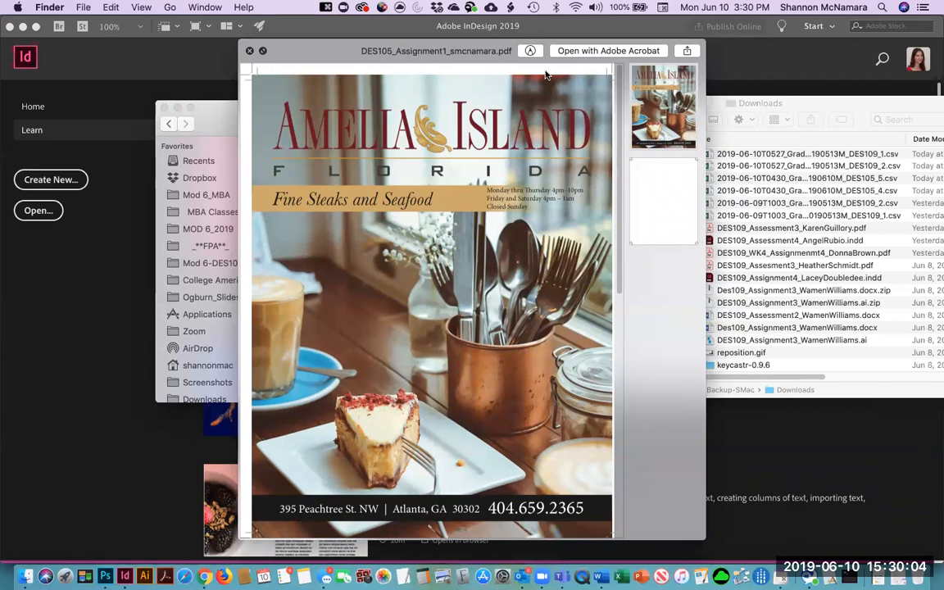
key(space)
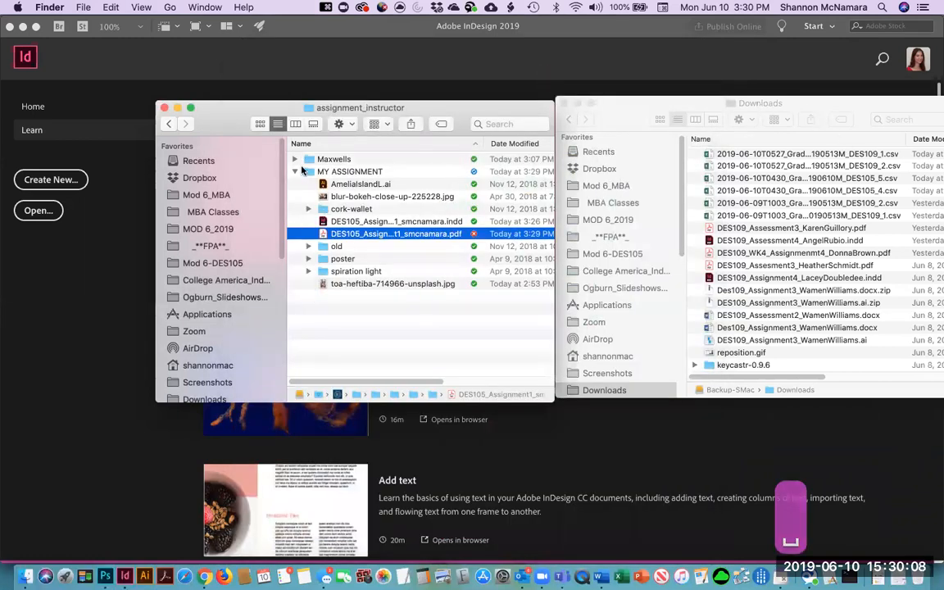
Go to the Week 1 folder and preview the PDF inside the DES105 Assignment 1 package folder.
super+click(347, 110)
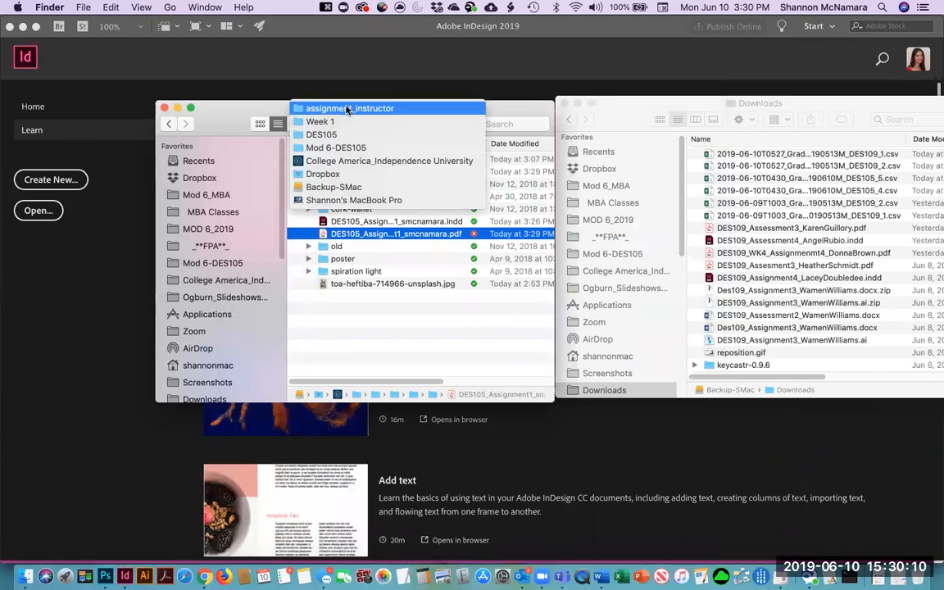
click(311, 121)
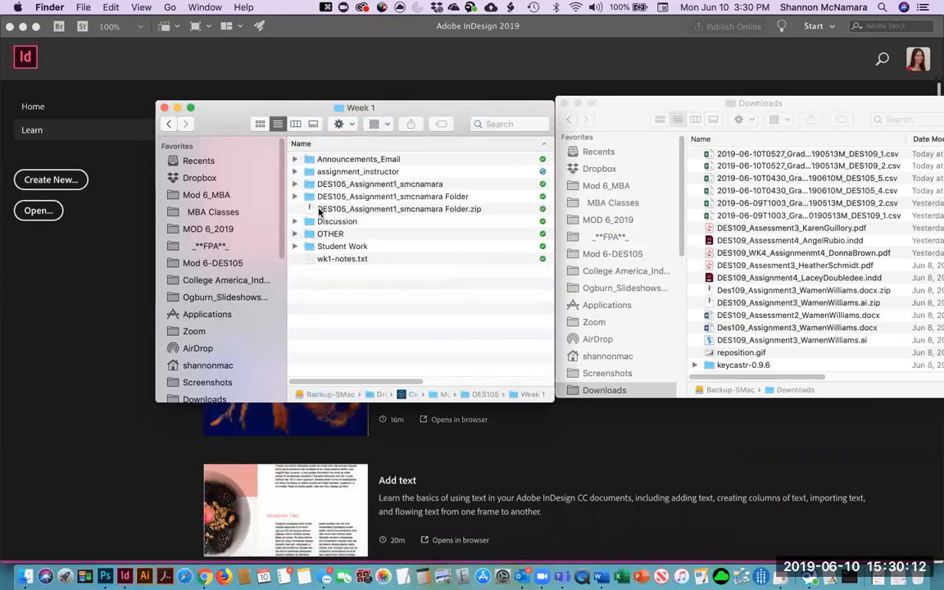
click(294, 197)
click(294, 183)
click(429, 222)
key(space)
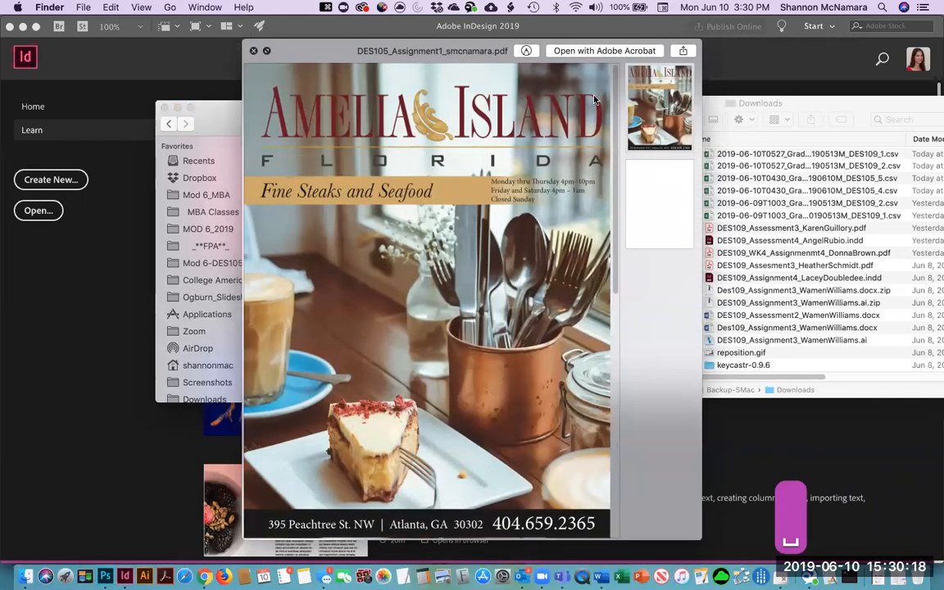
key(space)
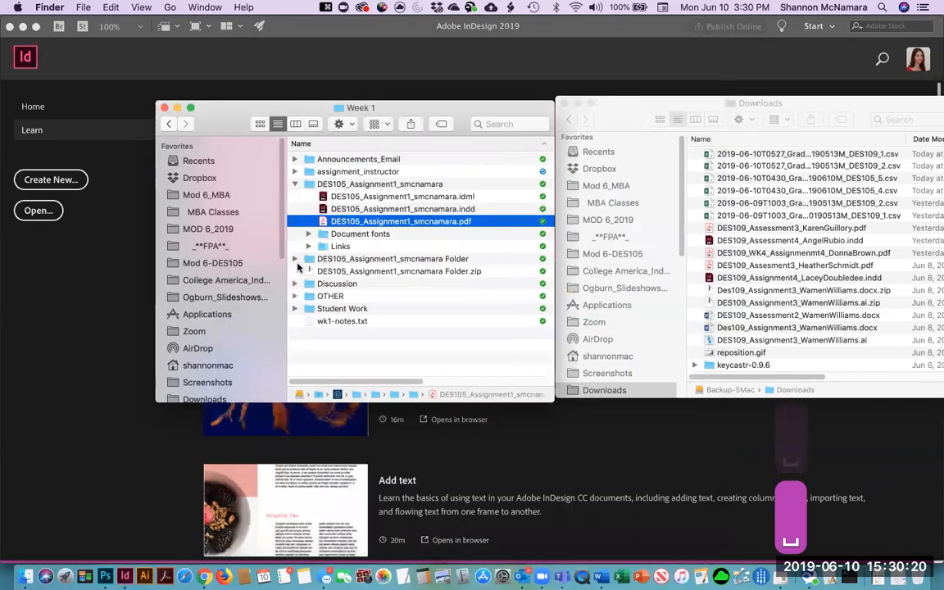
click(295, 260)
click(293, 260)
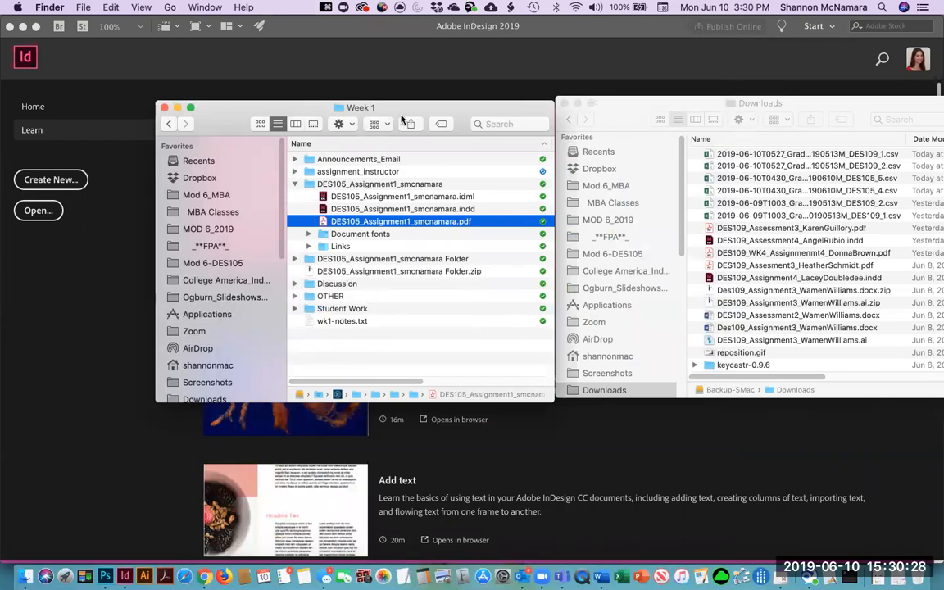
Preview the assignment PDF in MY ASSIGNMENT and move it into the DES105 Assignment 1 package folder, replacing the existing PDF.
click(295, 172)
click(375, 235)
key(space)
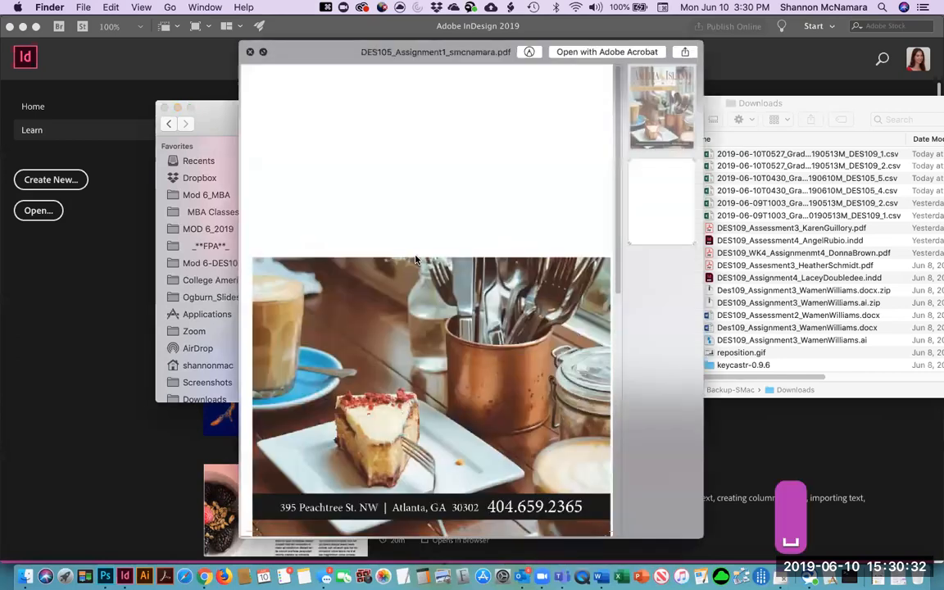
key(space)
click(384, 322)
drag(384, 323, 385, 261)
click(549, 117)
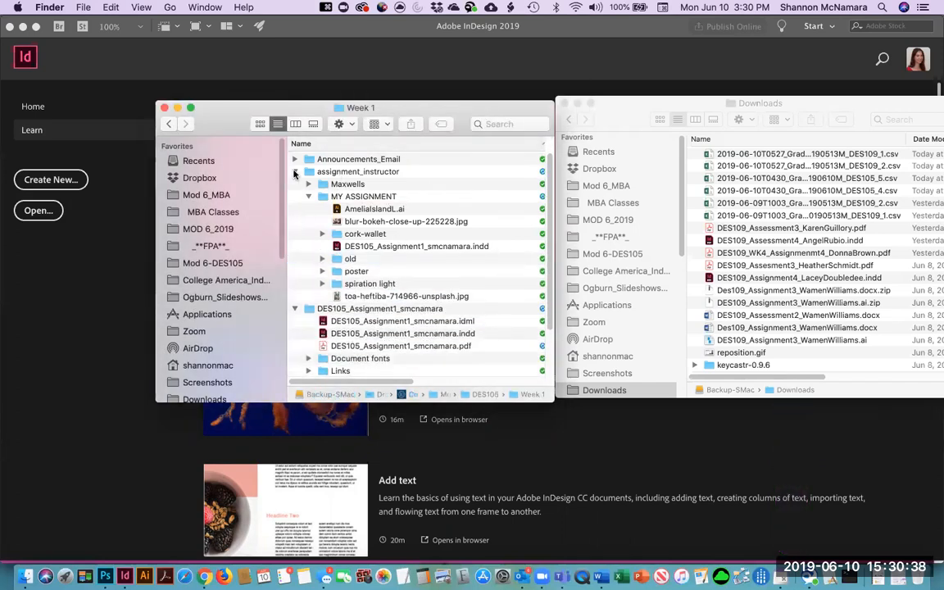
click(295, 173)
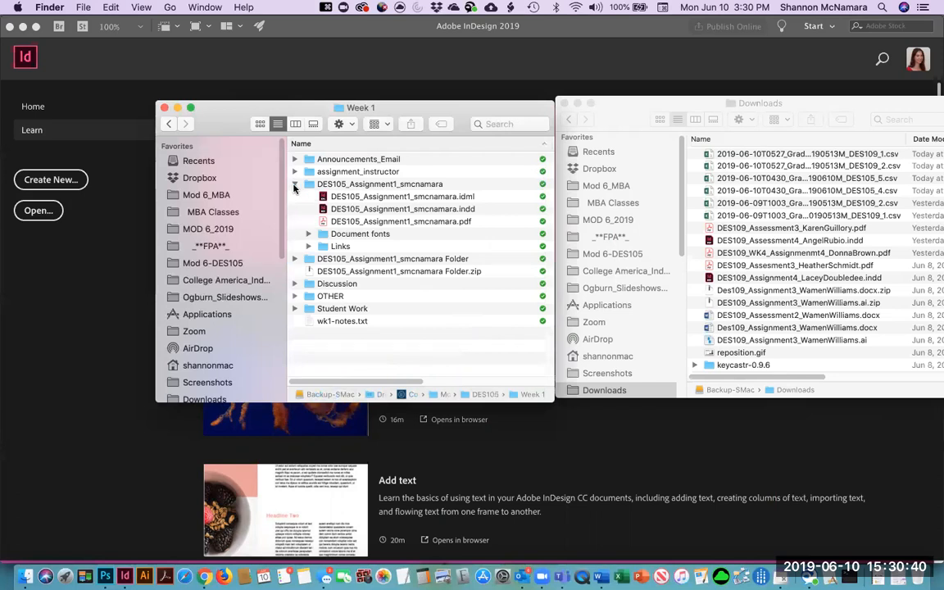
Move the duplicate assignment folder whose name ends in "Folder" and its zip file in Week 1 to the Trash.
click(295, 187)
click(360, 184)
click(385, 196)
shift+click(400, 211)
key(super+BackSpace)
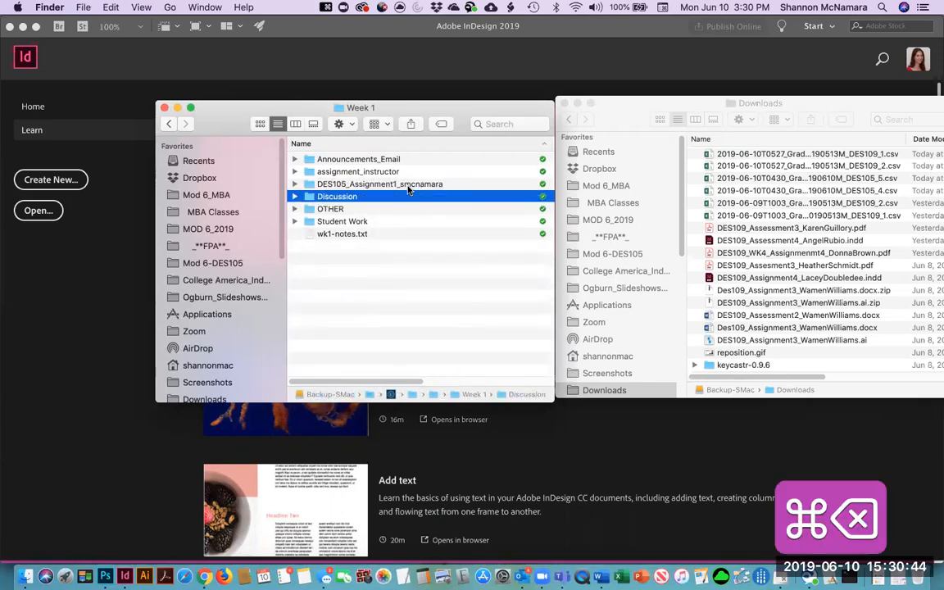
Review the package folder's contents, checking the IDML, INDD and PDF files and the Document fonts and Links folders.
click(408, 185)
key(Right)
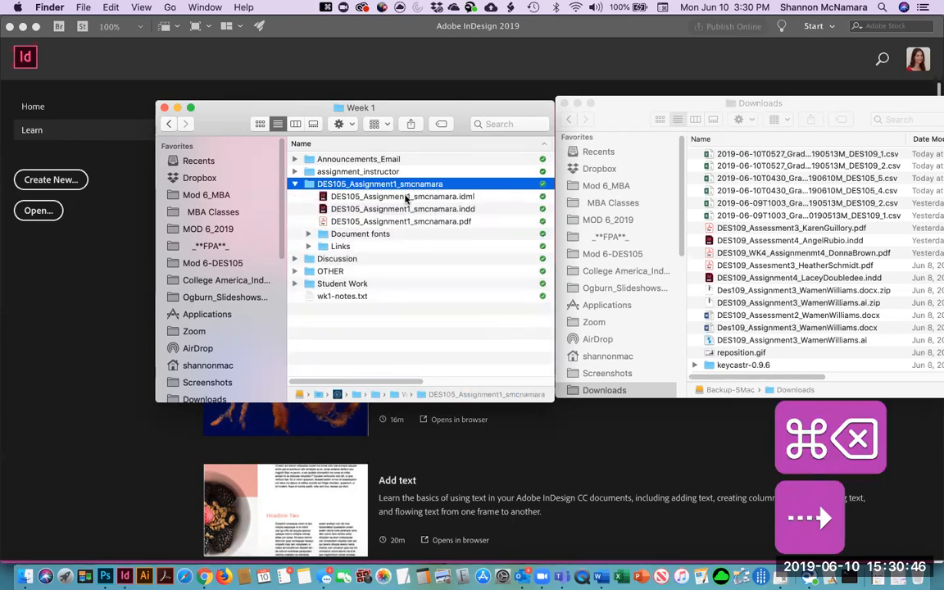
click(406, 198)
click(406, 210)
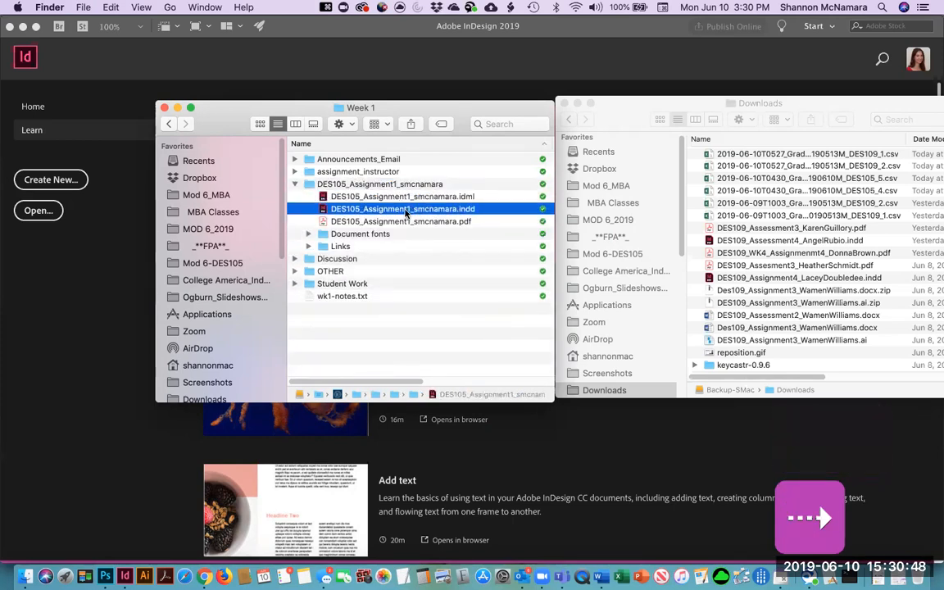
click(374, 235)
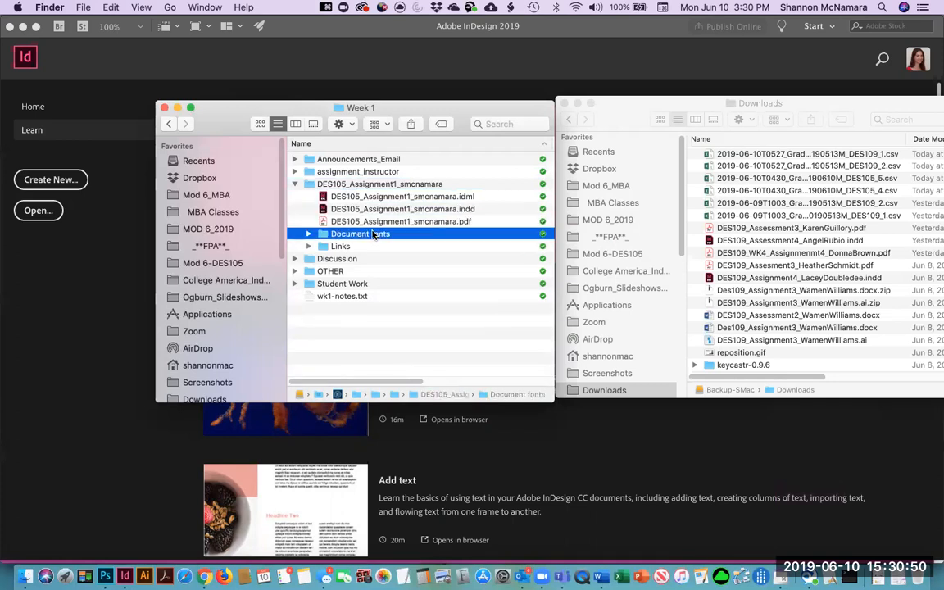
key(Down)
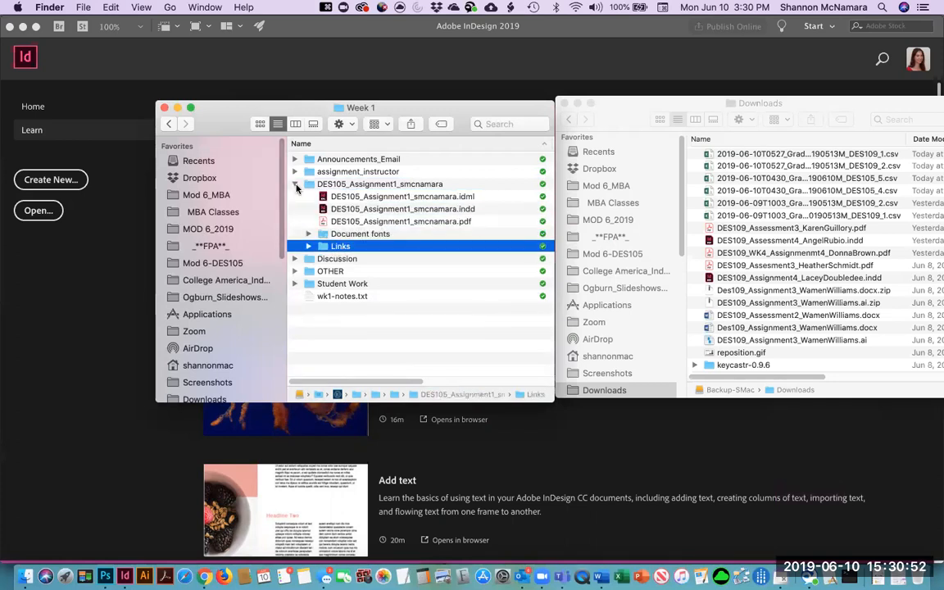
click(295, 184)
Compress the DES105 Assignment 1 package folder into a zip file, and switch to Zoom.
click(328, 172)
click(363, 185)
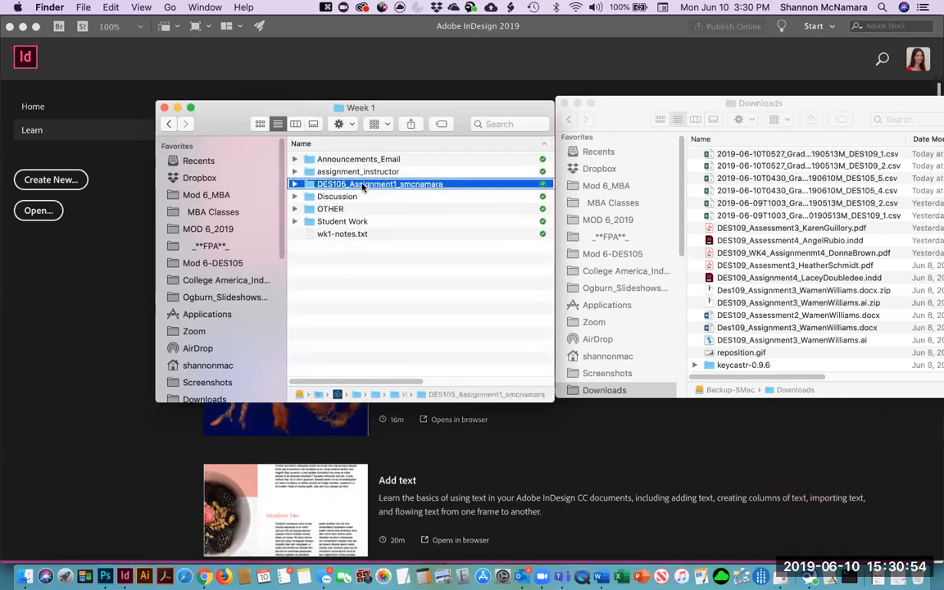
right_click(363, 186)
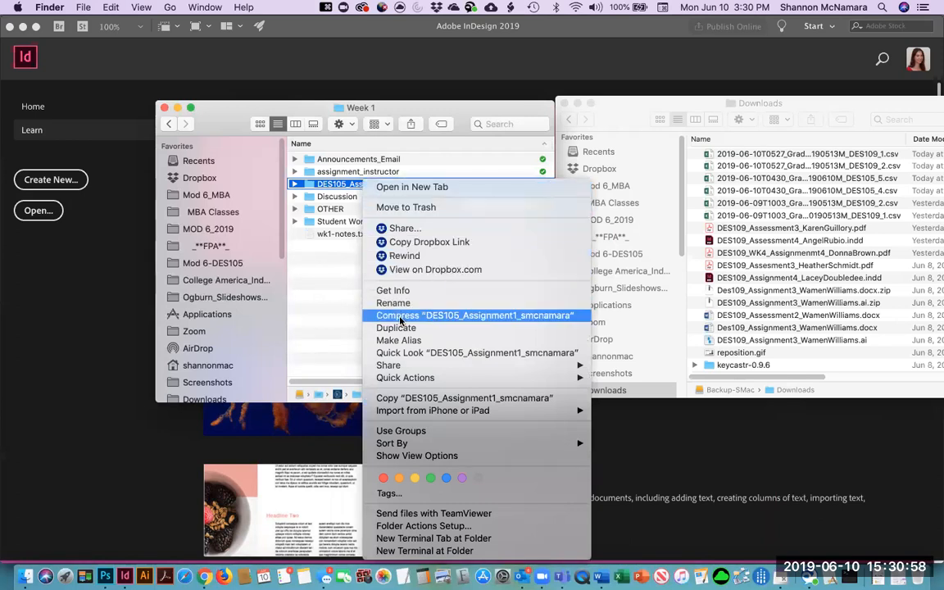
click(432, 315)
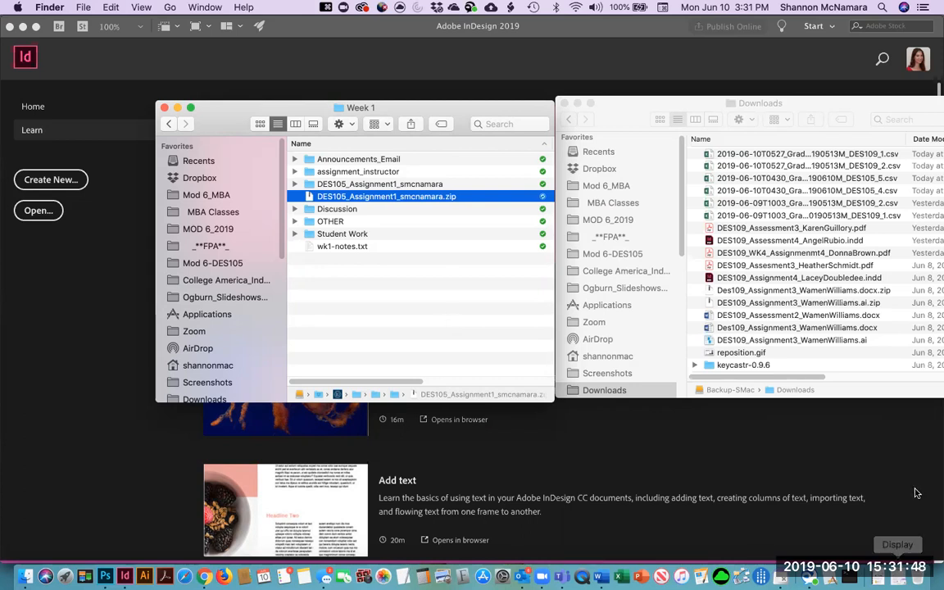
click(541, 576)
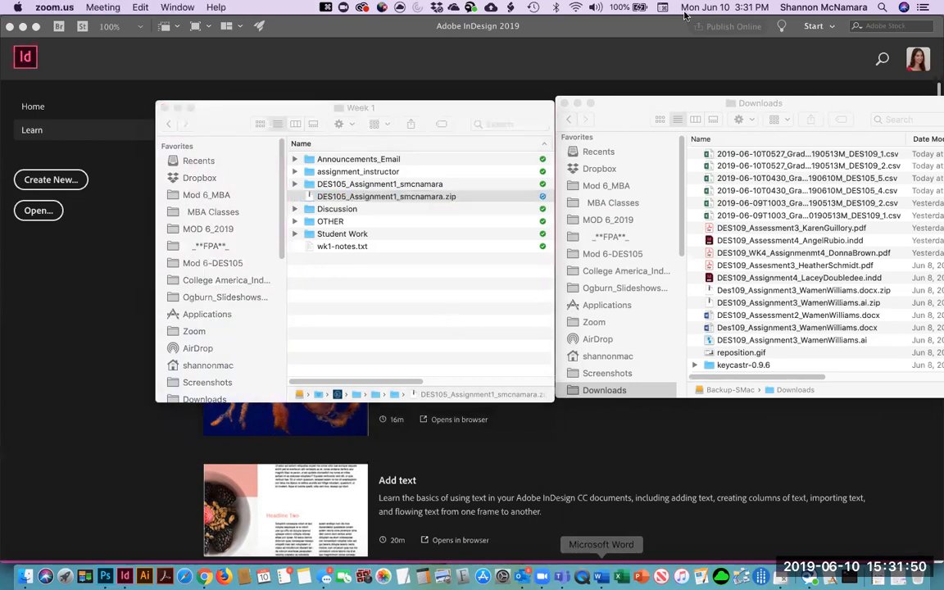